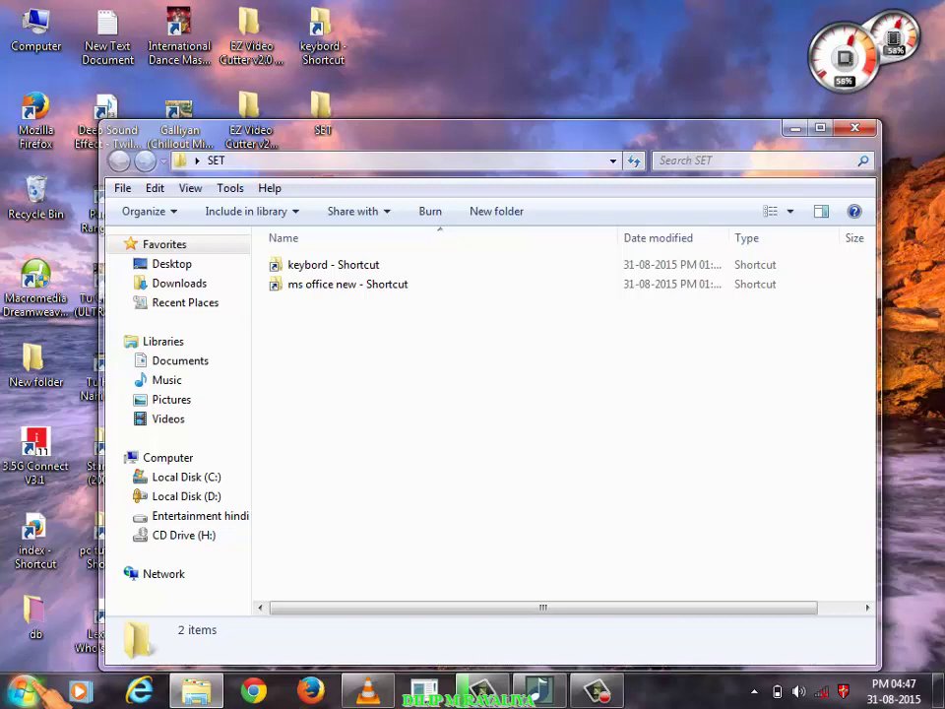
# Resume playback of the International Dance Mashup track in the VLC media player
pyautogui.click(24, 692)
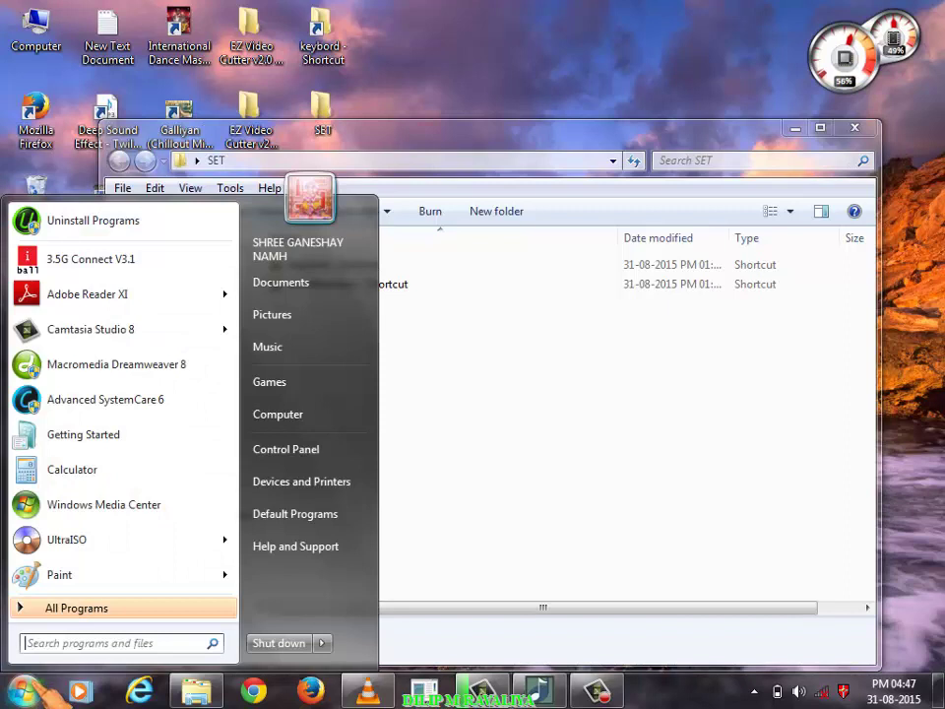
pyautogui.click(24, 692)
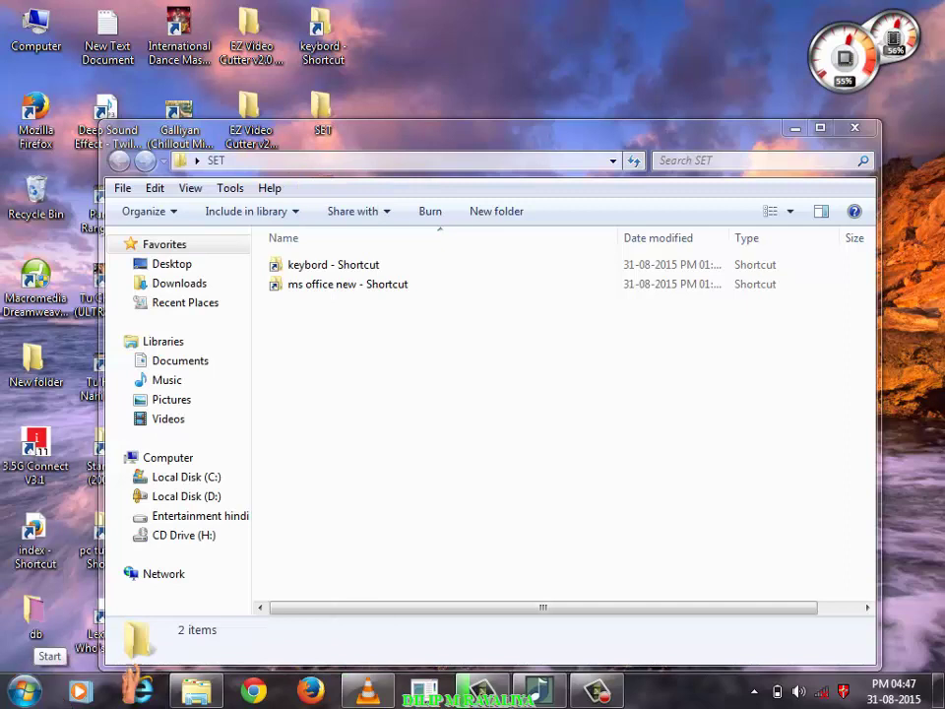
pyautogui.moveTo(367, 694)
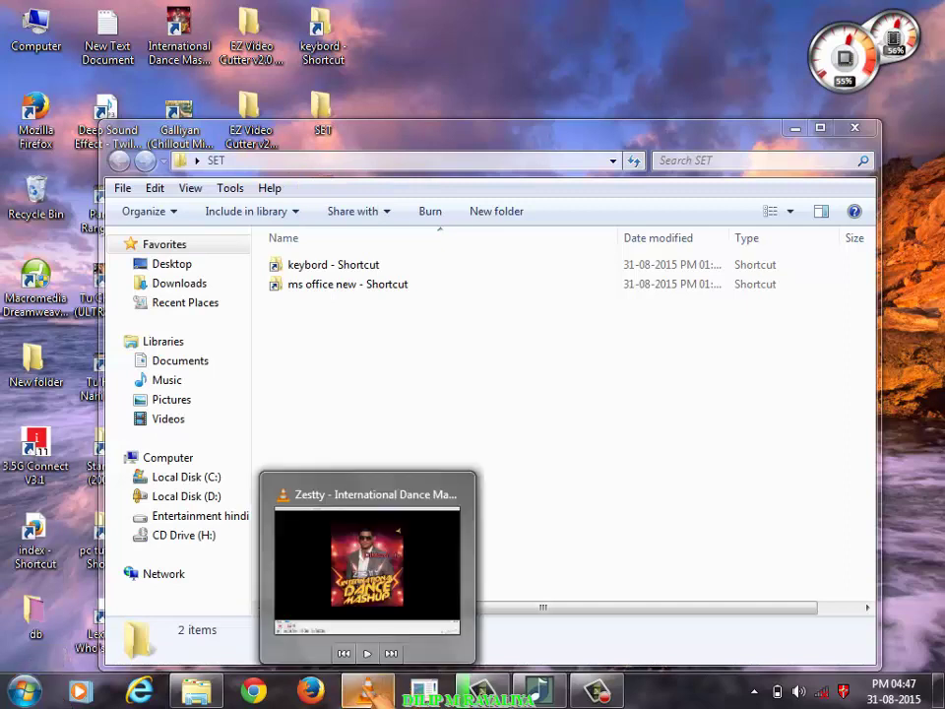
pyautogui.click(366, 652)
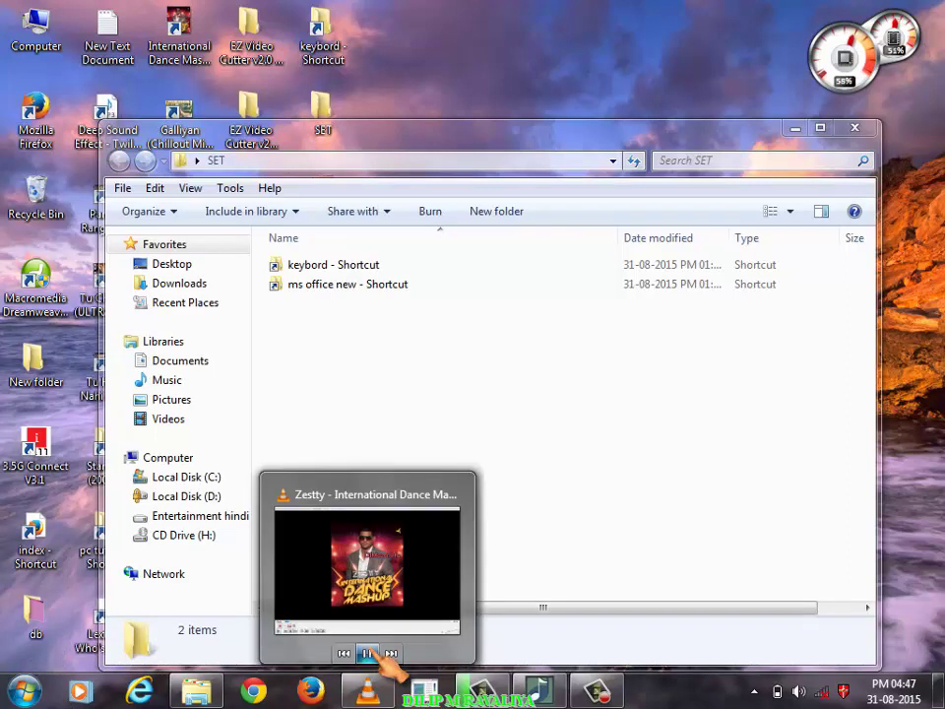
# Search the installed programs for "key" and launch the On-Screen Keyboard
pyautogui.click(25, 689)
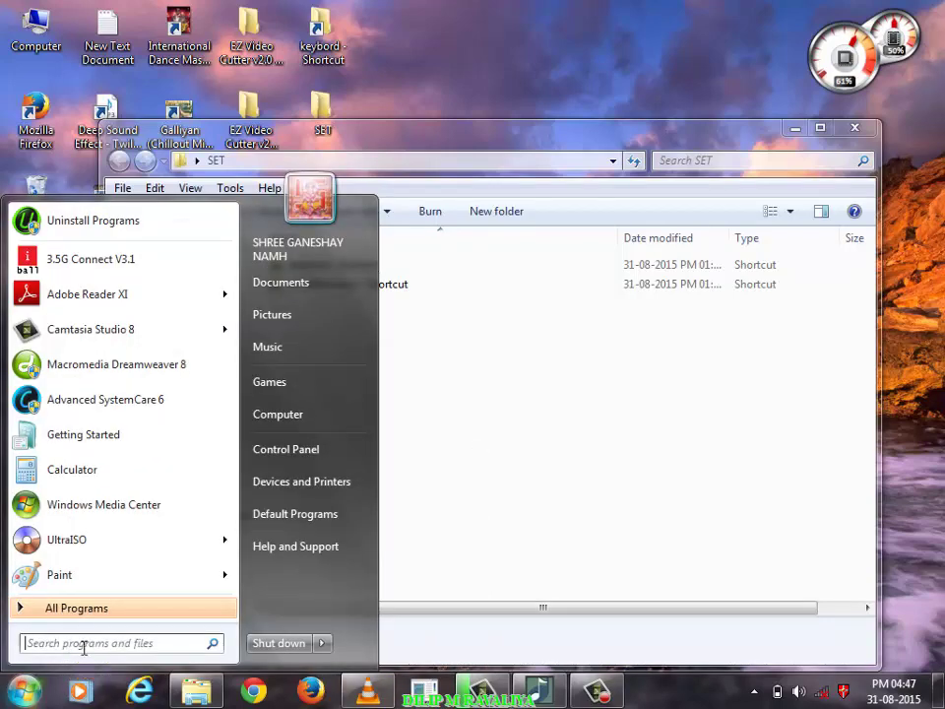
pyautogui.write('key')
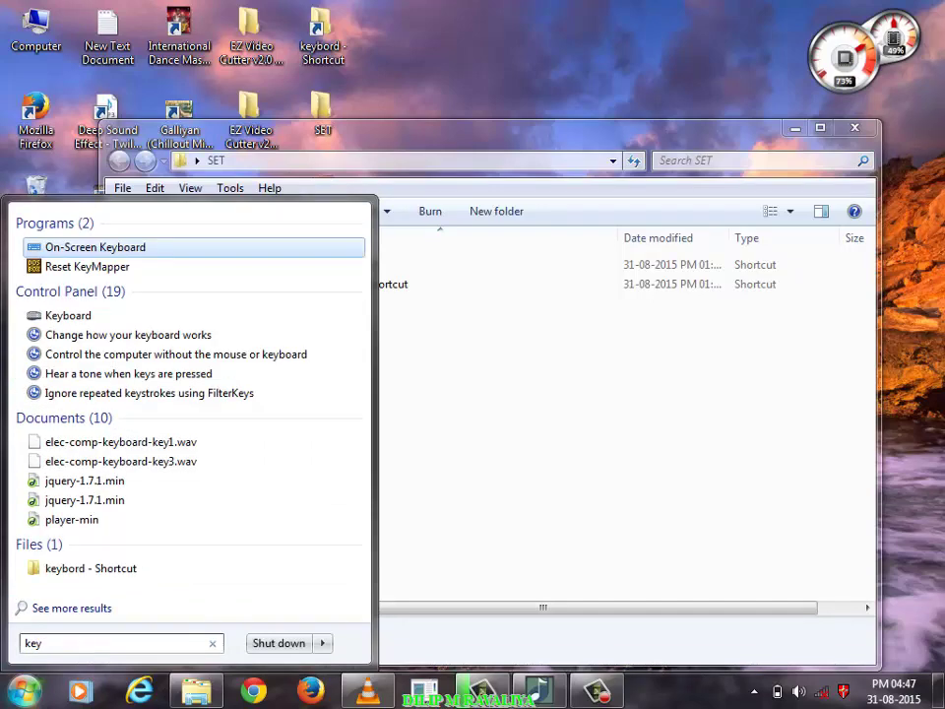
pyautogui.press('Return')
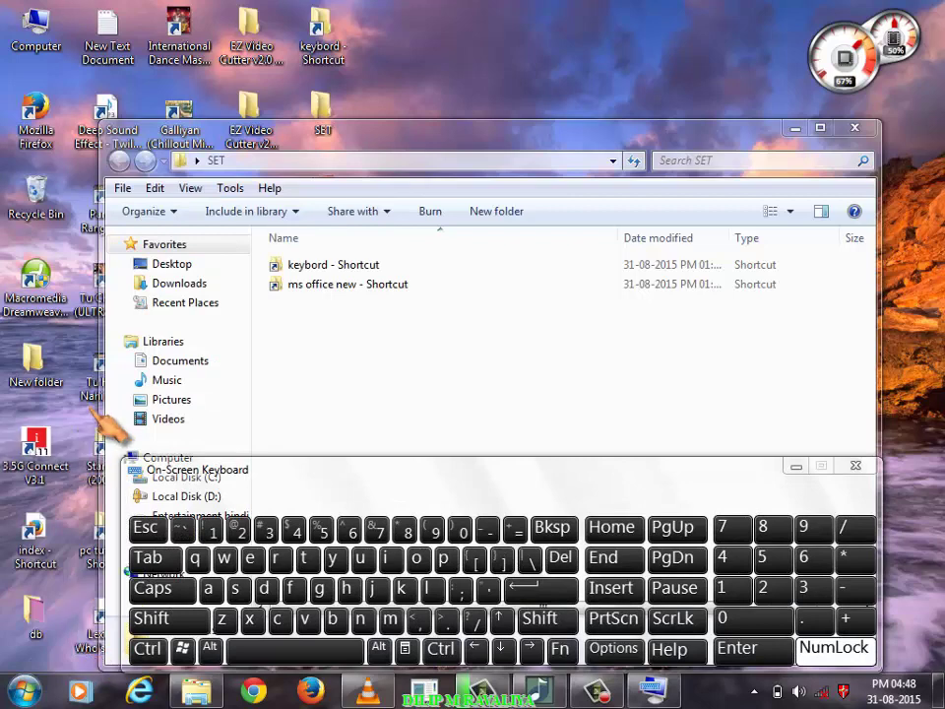
# Minimize the On-Screen Keyboard and search the programs and settings for "lan"
pyautogui.click(24, 689)
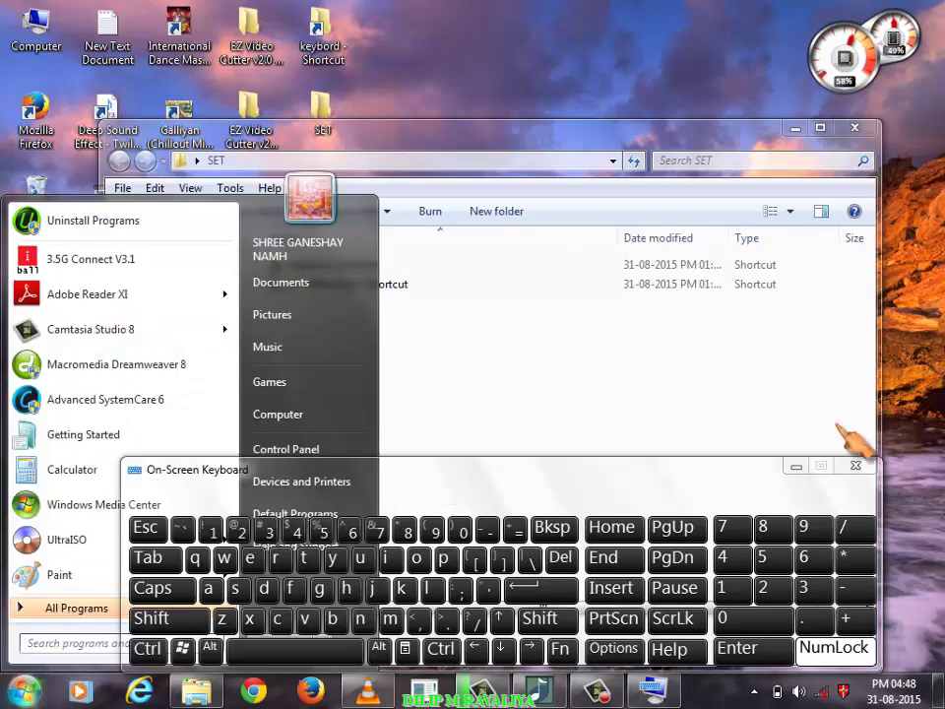
pyautogui.click(795, 466)
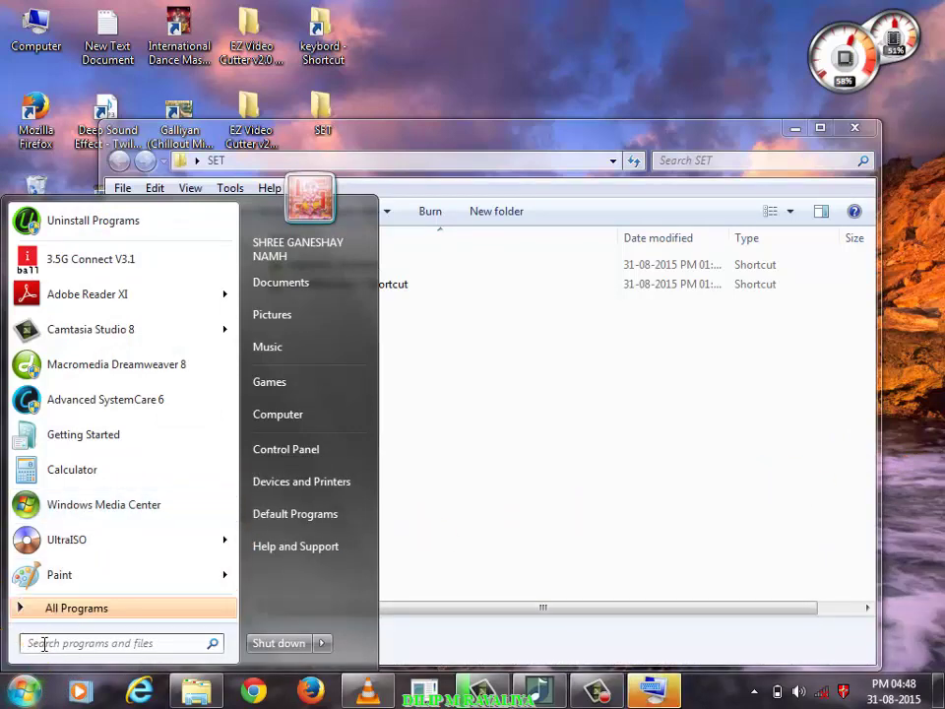
pyautogui.write('la')
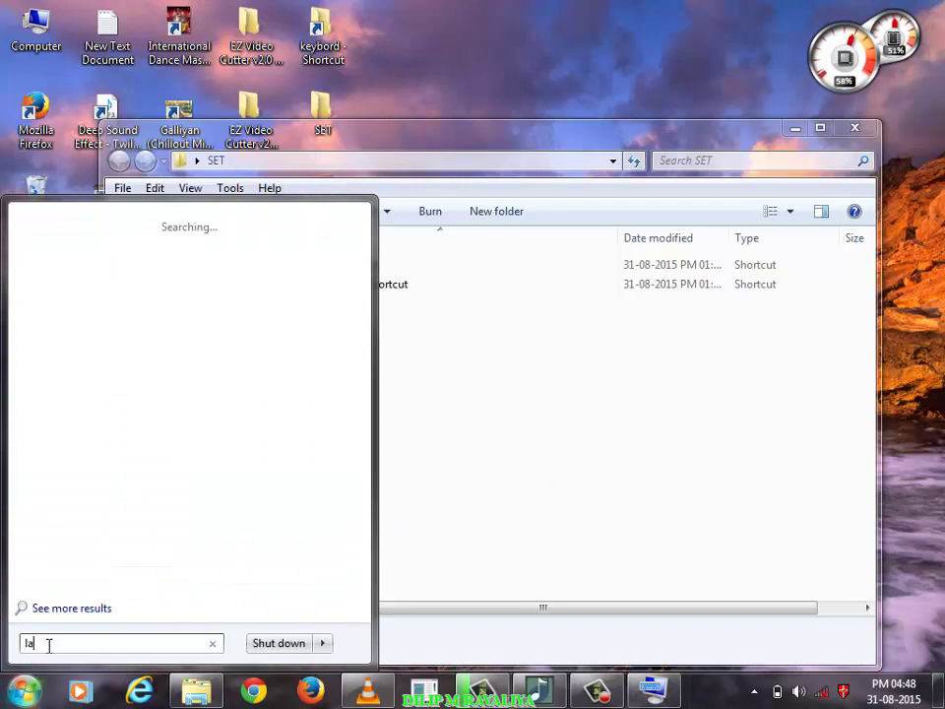
pyautogui.write('g')
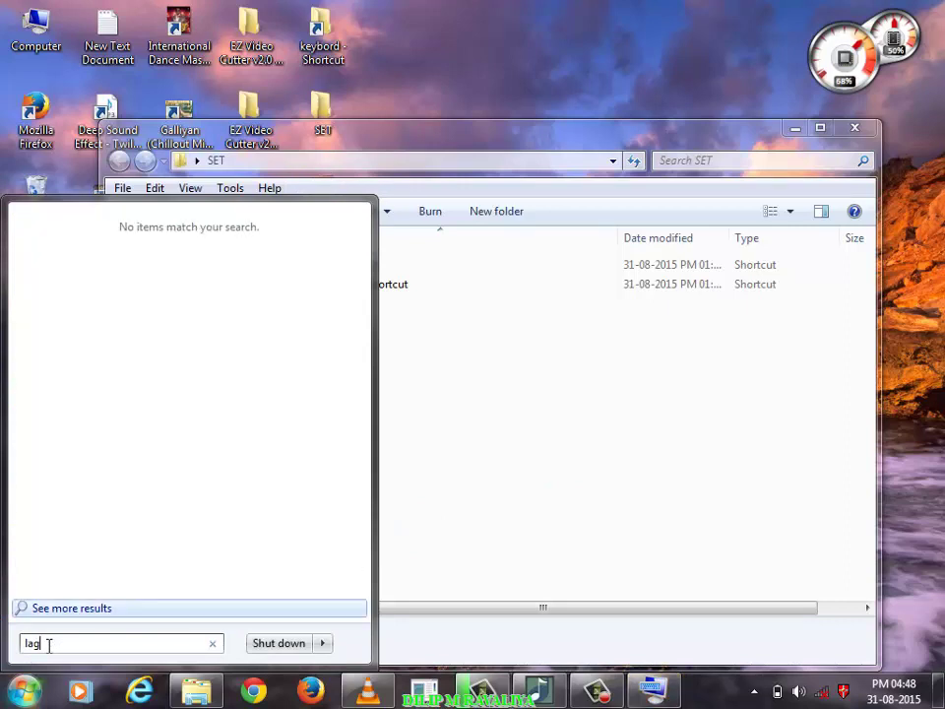
pyautogui.press('BackSpace')
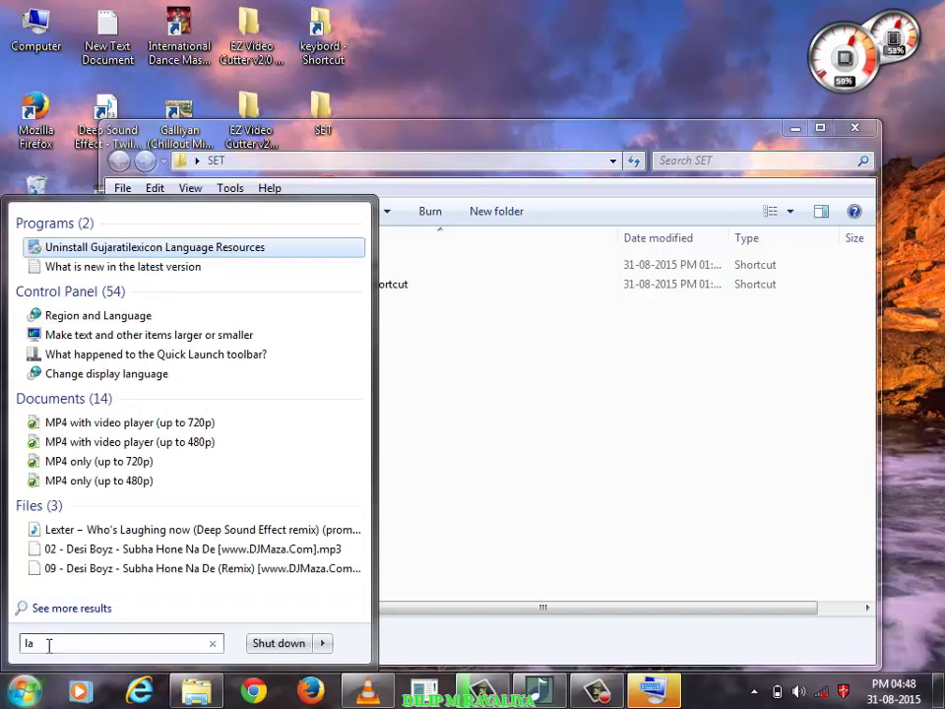
pyautogui.write('g')
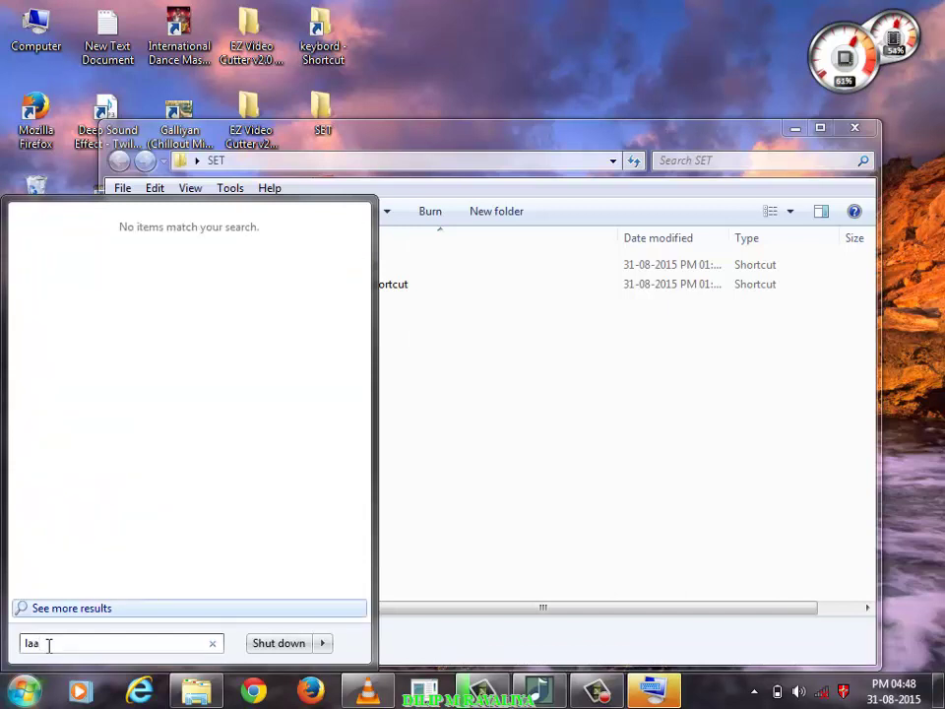
pyautogui.press('BackSpace')
pyautogui.write('n')
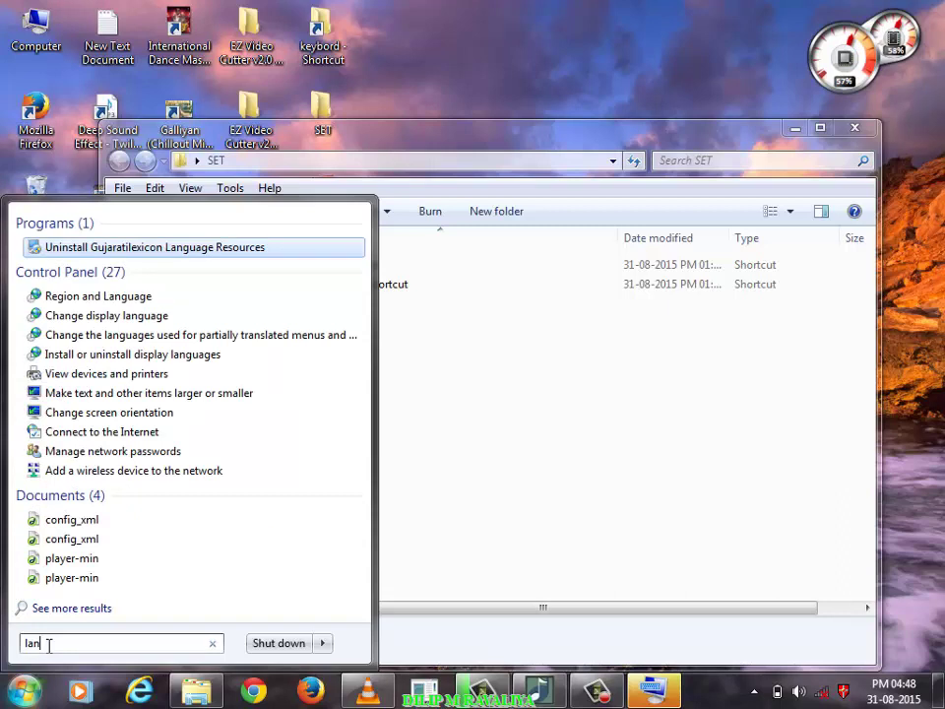
# Look through the Control Panel search results for the language settings entries
pyautogui.press('Down')
pyautogui.press('Down')
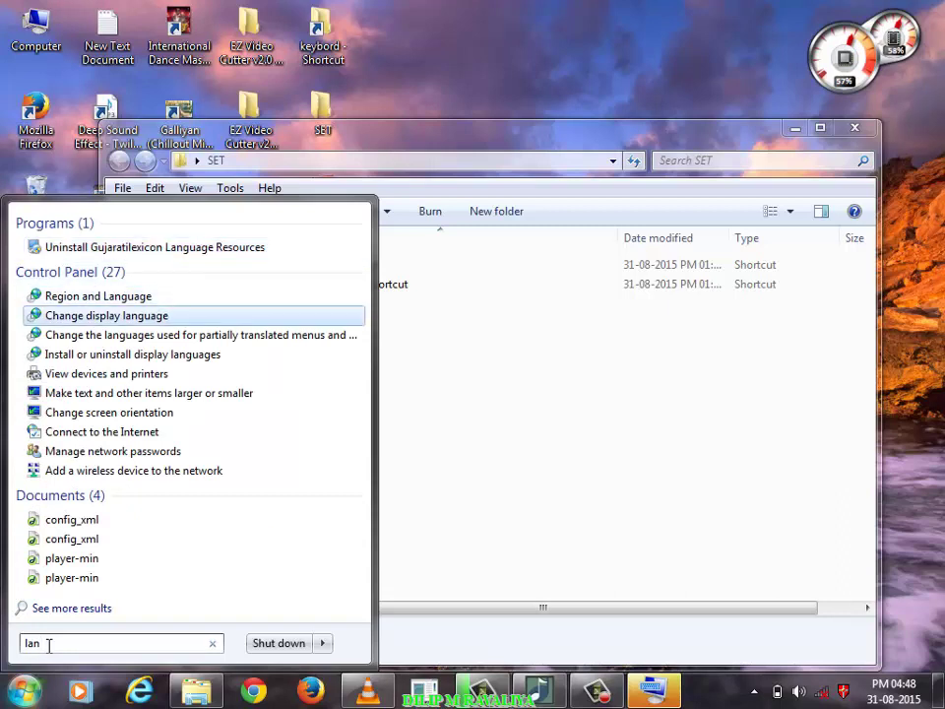
pyautogui.press('Down')
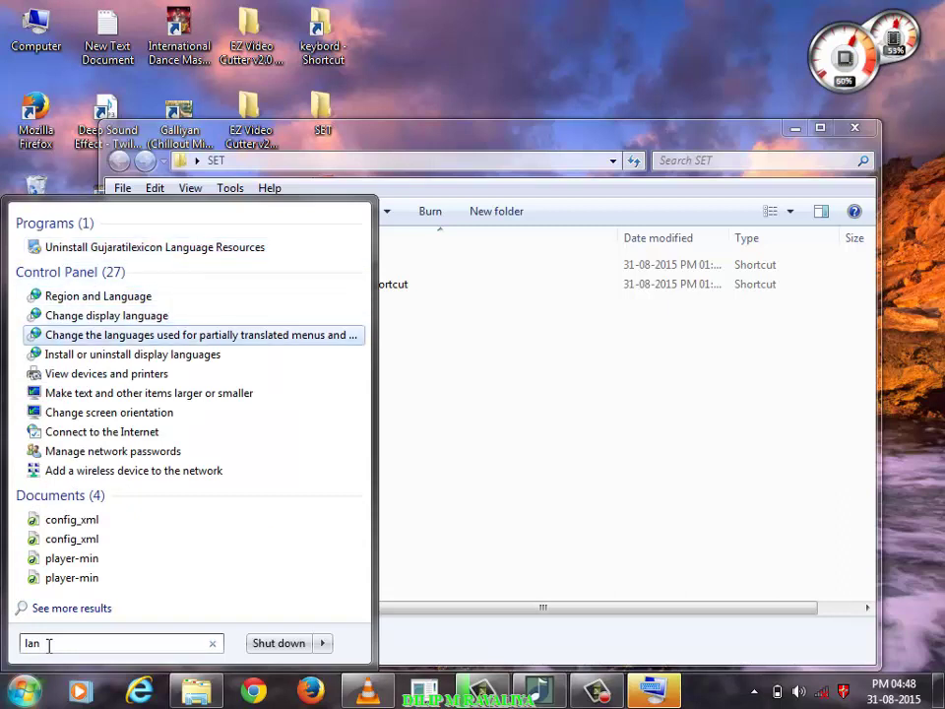
pyautogui.press('Down')
pyautogui.press('Up')
pyautogui.press('Up')
pyautogui.press('Up')
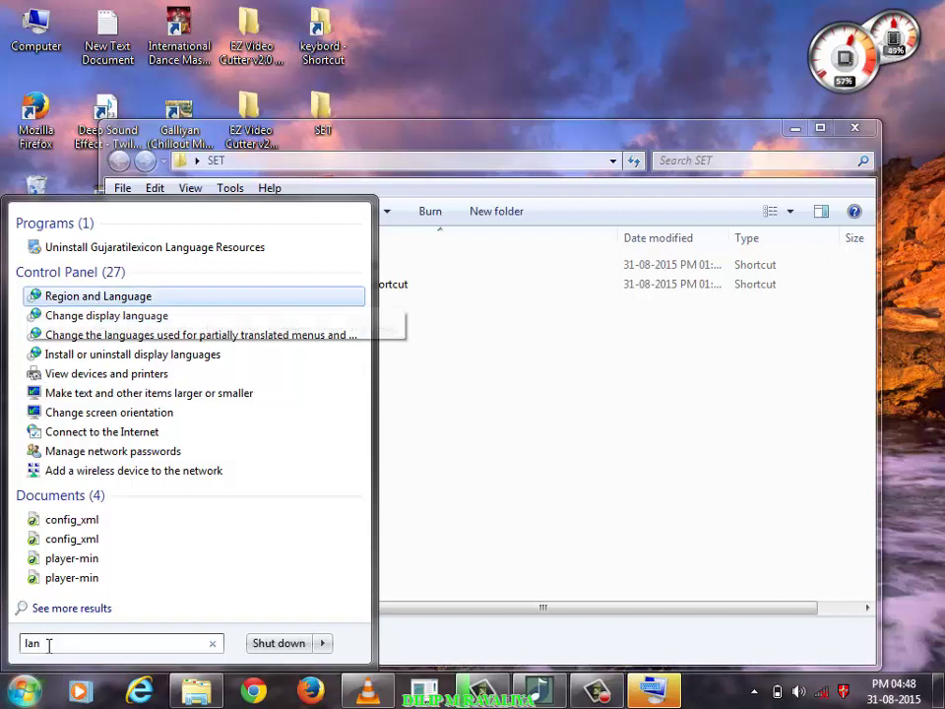
pyautogui.press('Up')
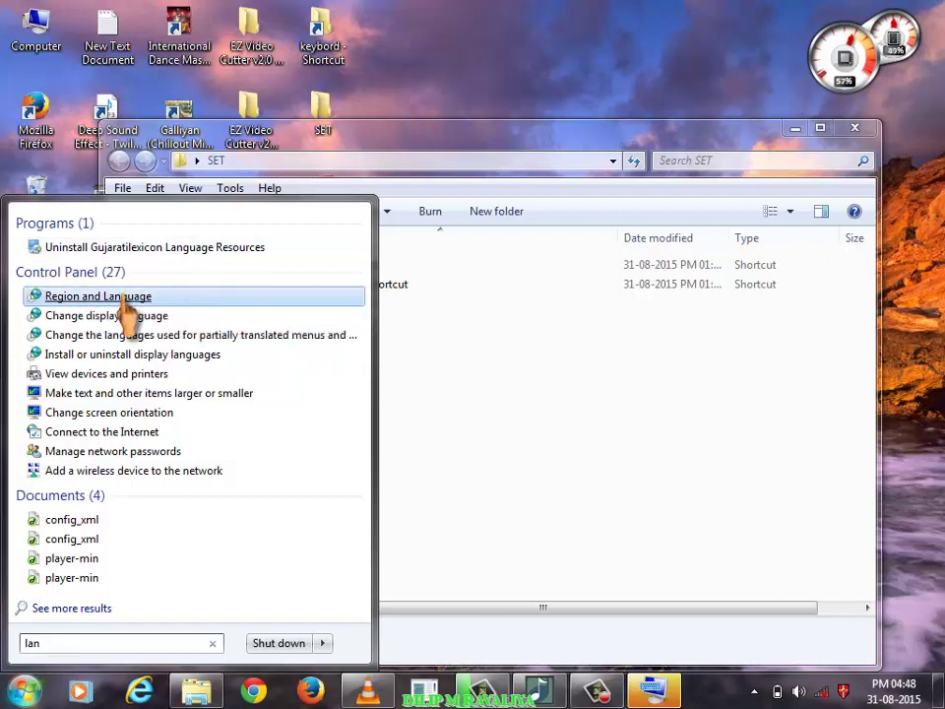
pyautogui.press('Down')
pyautogui.press('Down')
pyautogui.press('Down')
pyautogui.press('Up')
pyautogui.press('Up')
pyautogui.press('Up')
pyautogui.press('Up')
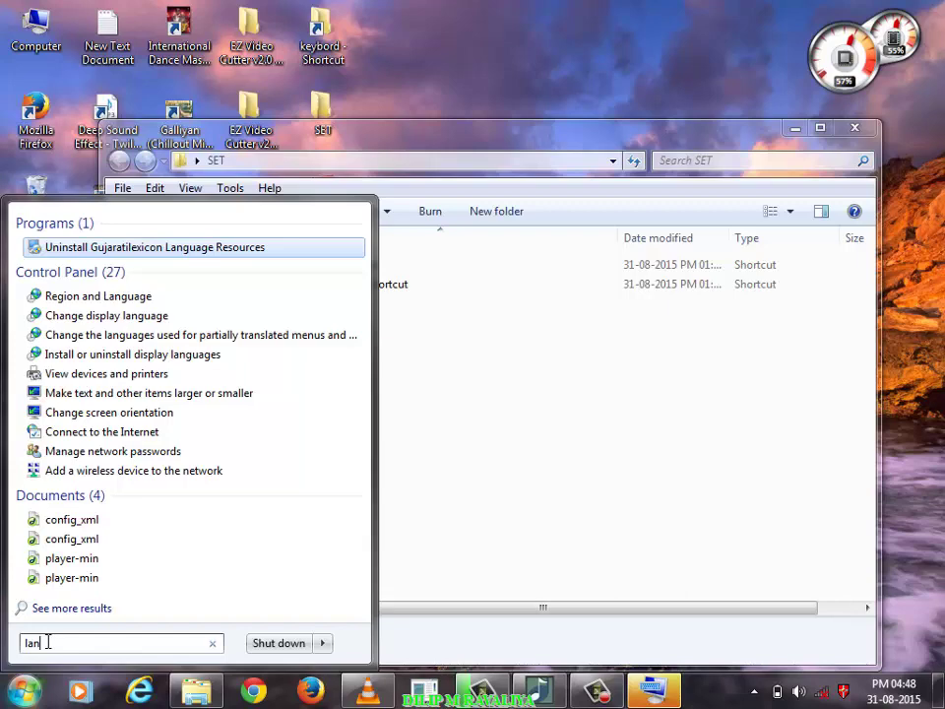
# Open the Region and Language settings and move the dialog toward the middle of the desktop
pyautogui.click(65, 298)
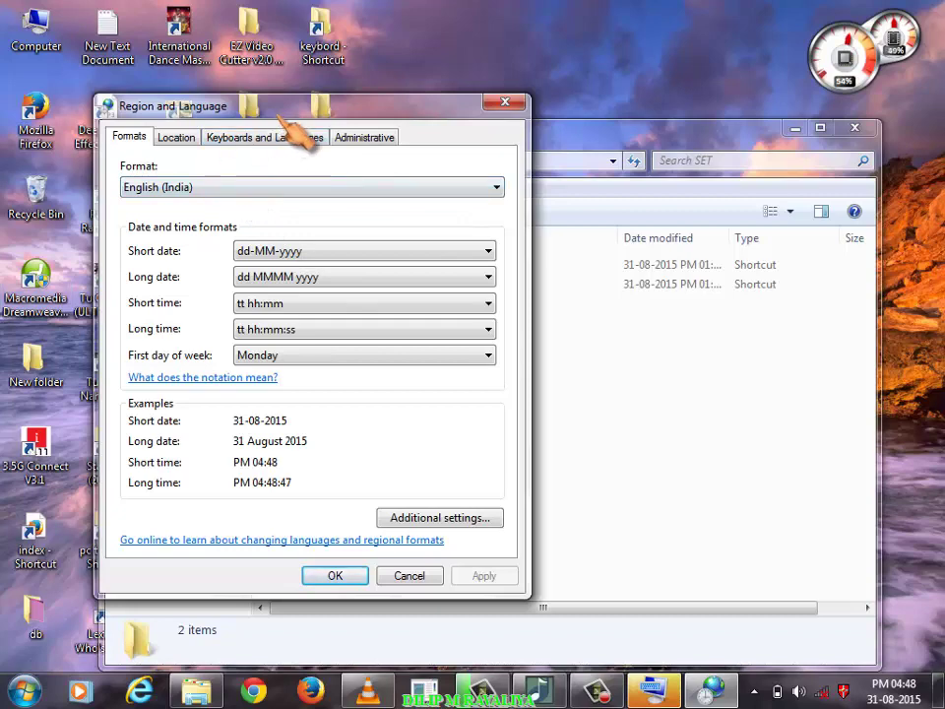
pyautogui.moveTo(279, 116); pyautogui.dragTo(440, 123)
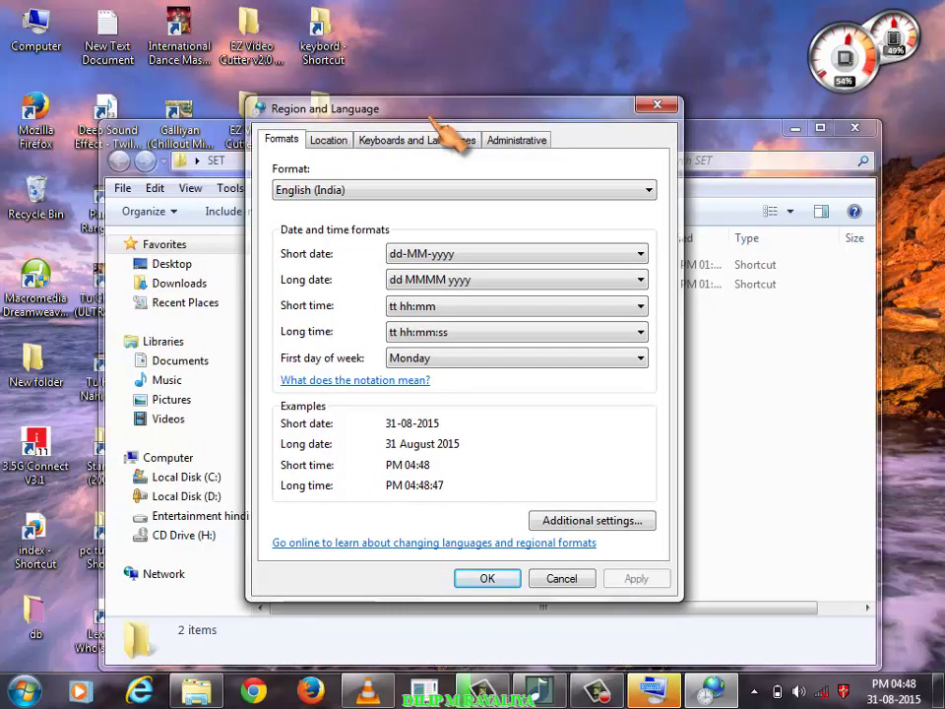
# Review the location, keyboard and input language, and administrative settings in Region and Language
pyautogui.click(333, 145)
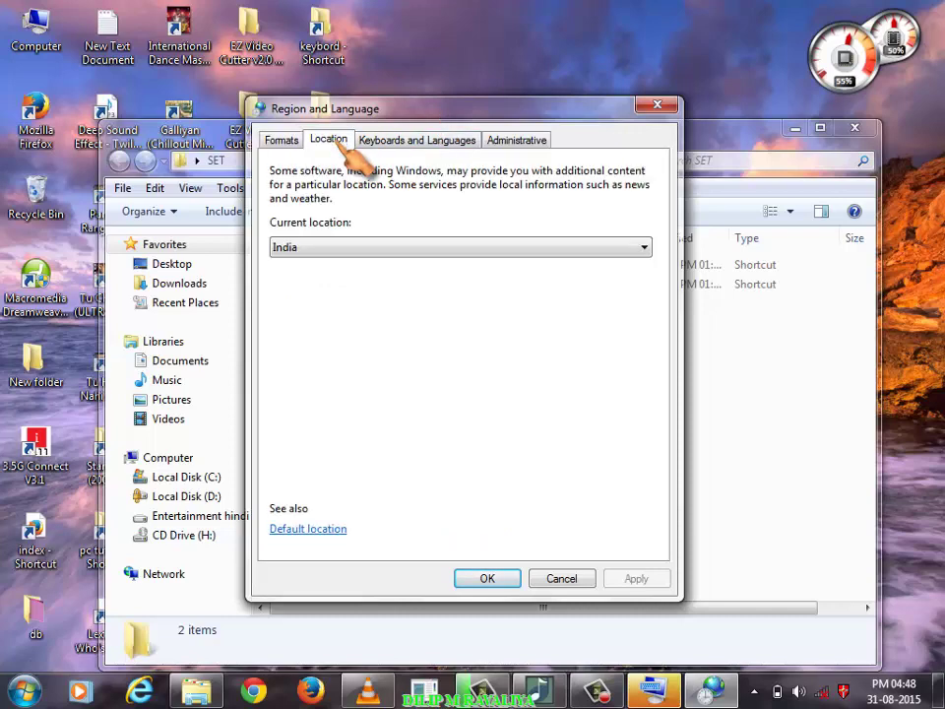
pyautogui.click(415, 251)
pyautogui.click(421, 253)
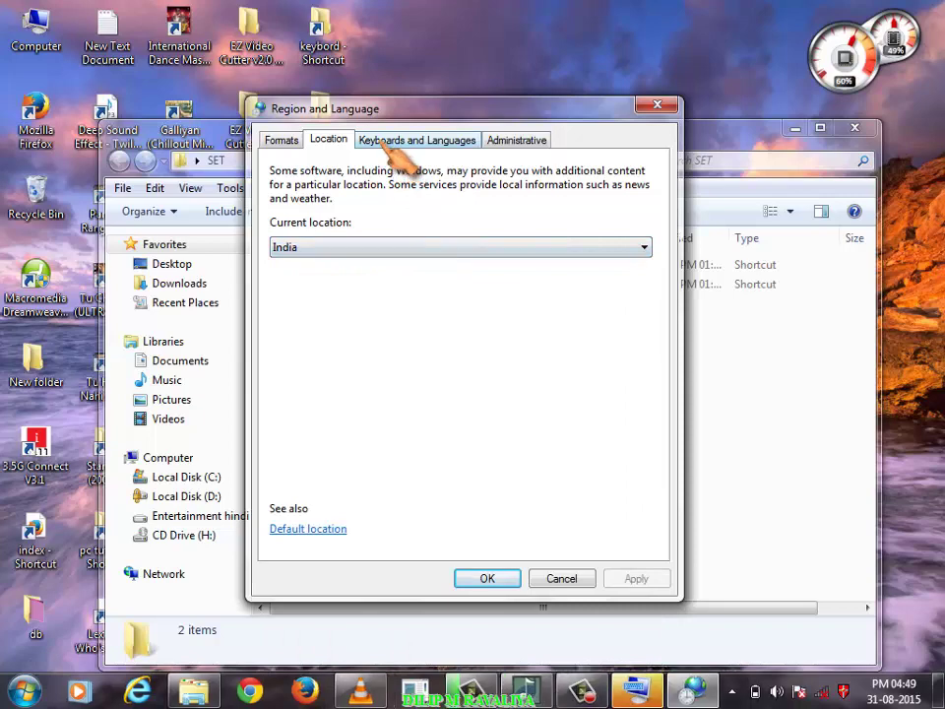
pyautogui.click(392, 144)
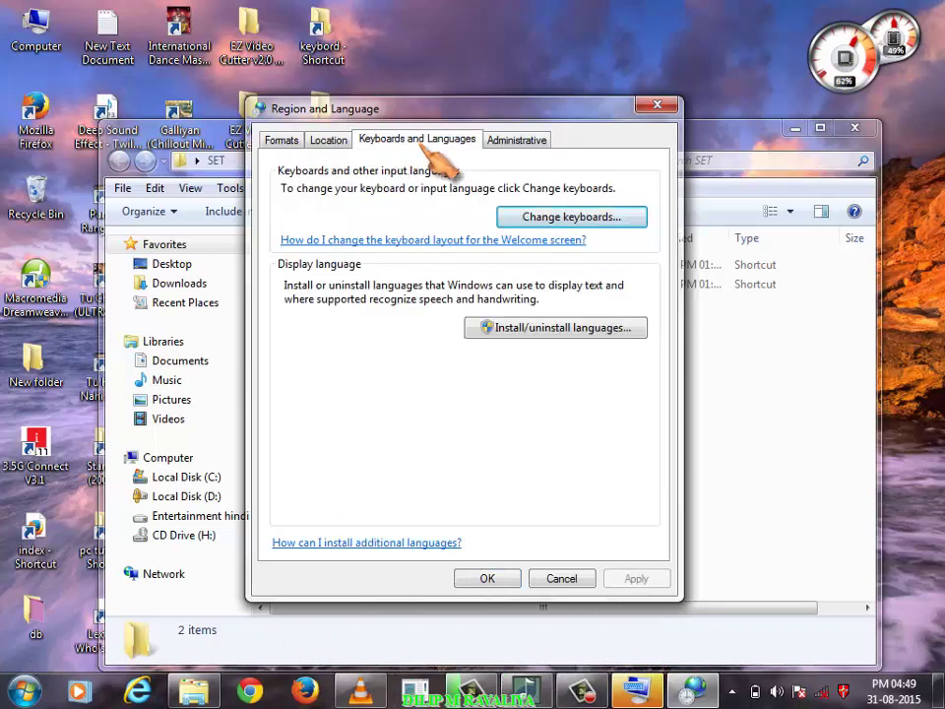
pyautogui.click(544, 217)
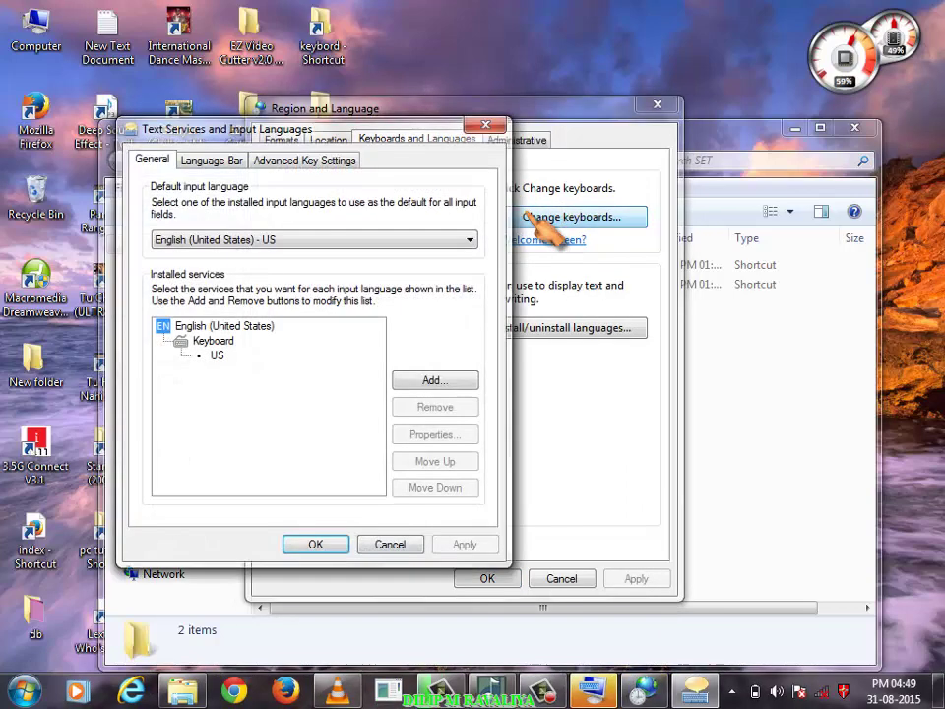
pyautogui.click(486, 126)
pyautogui.click(522, 141)
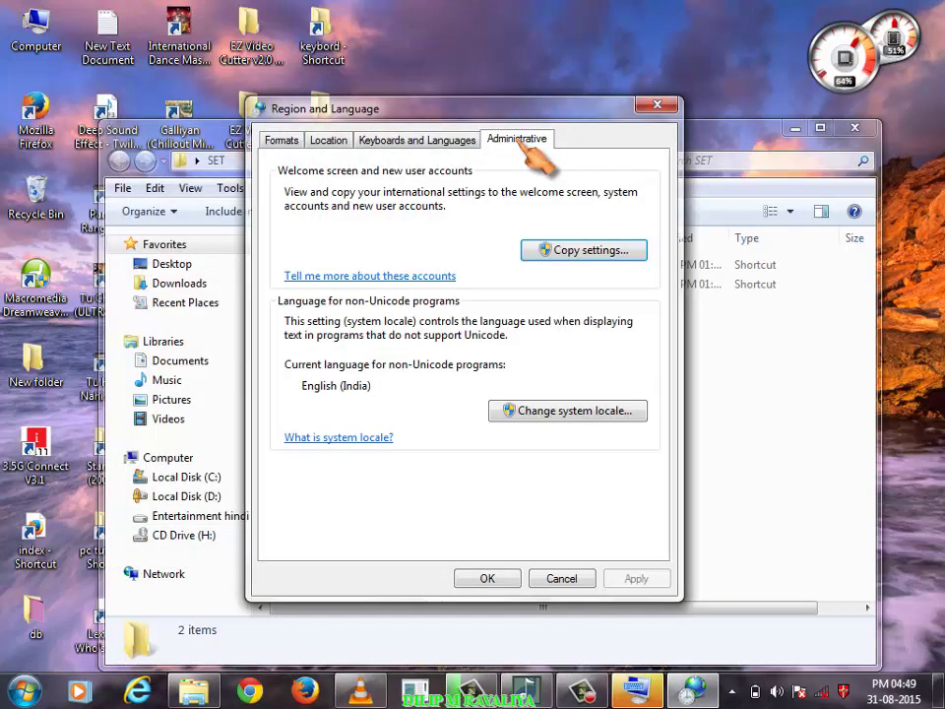
# Set the regional date and time format to Gujarati (India) and apply the change
pyautogui.click(281, 141)
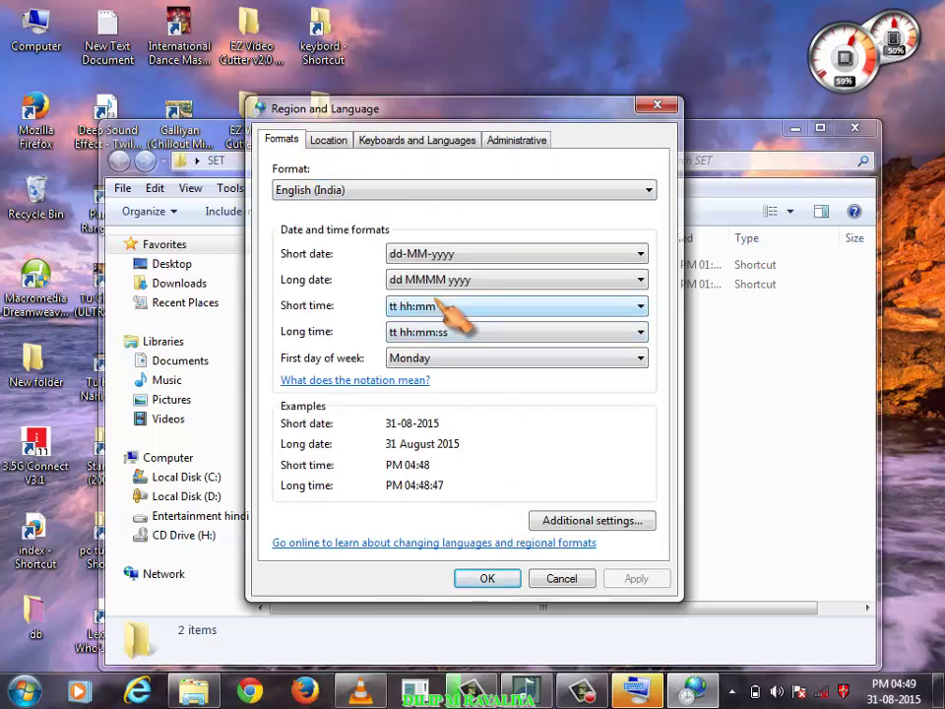
pyautogui.click(344, 190)
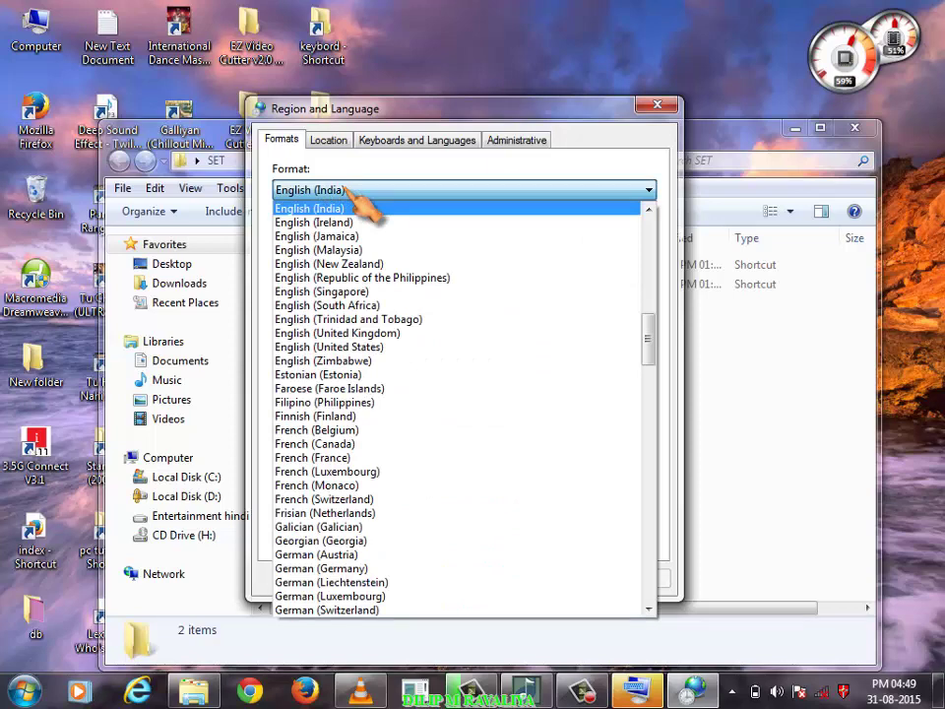
pyautogui.click(348, 192)
pyautogui.click(347, 192)
pyautogui.click(347, 192)
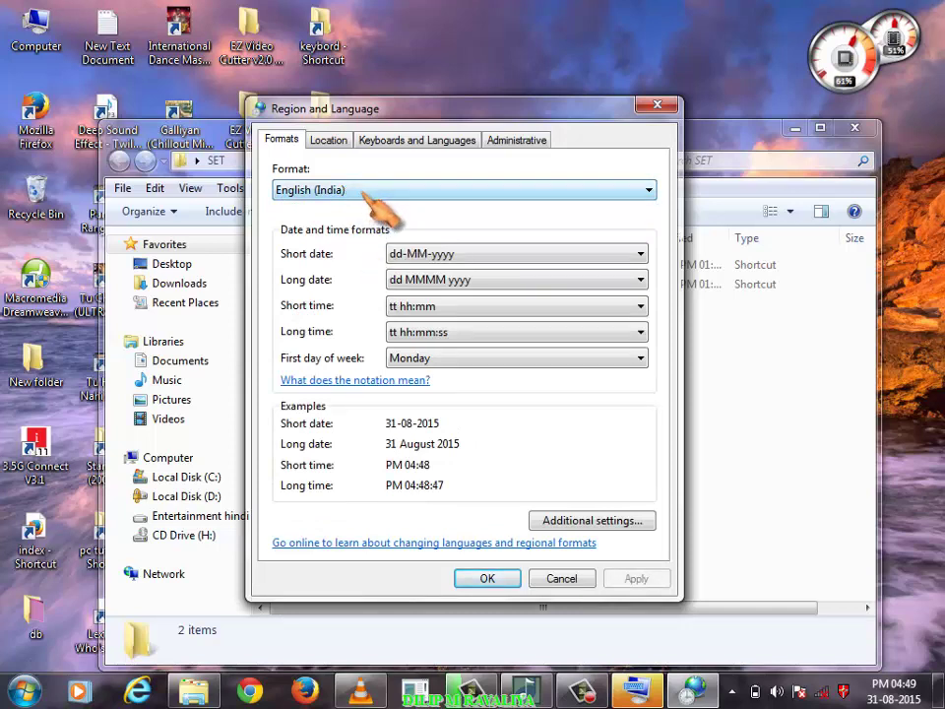
pyautogui.click(379, 197)
pyautogui.click(384, 197)
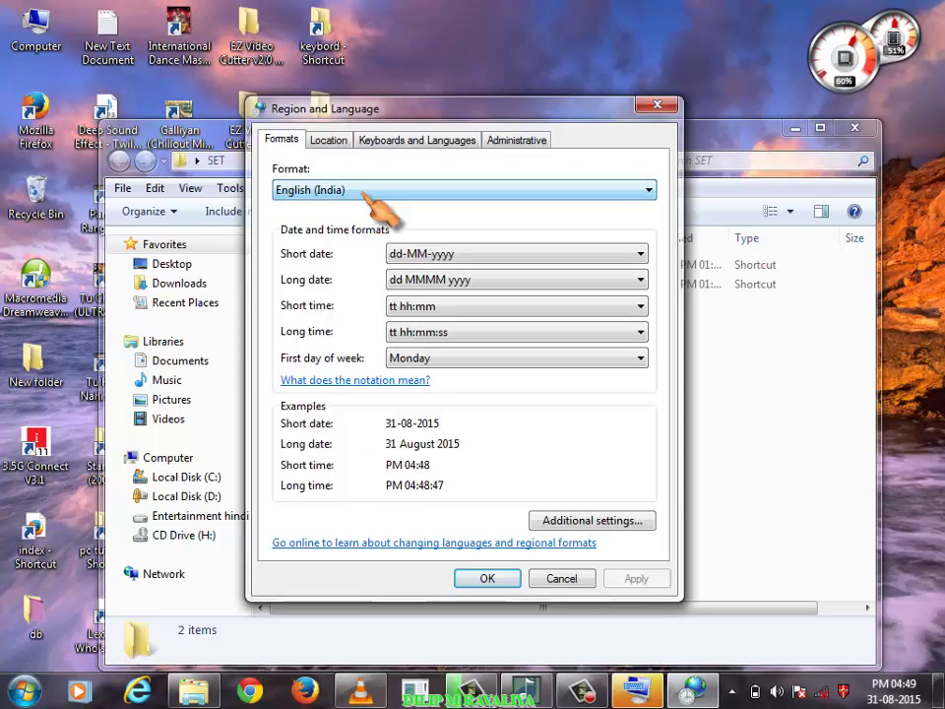
pyautogui.click(384, 197)
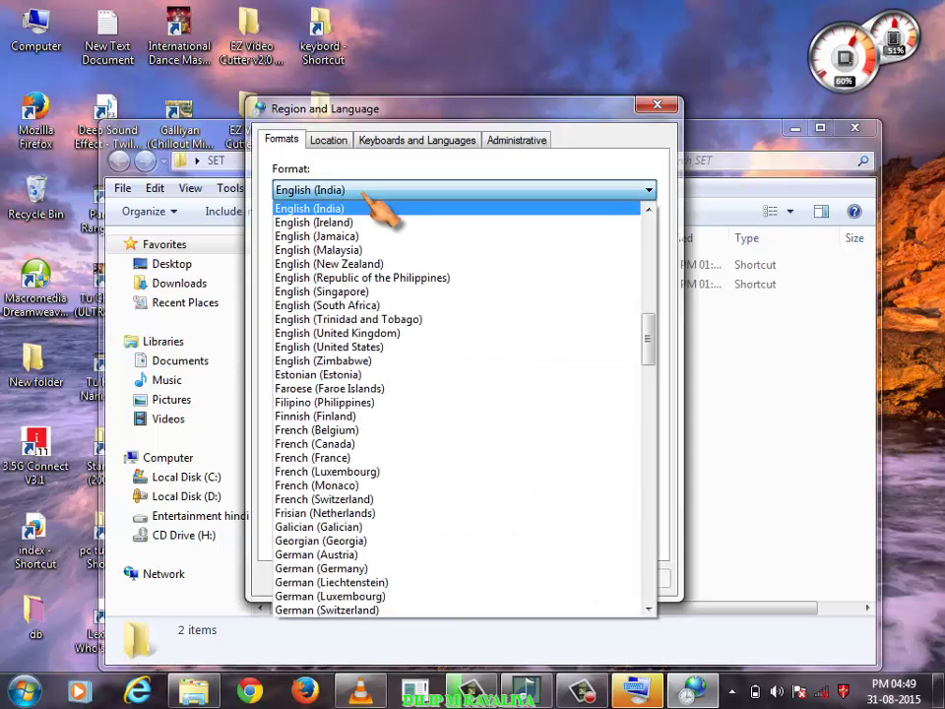
pyautogui.press('g')
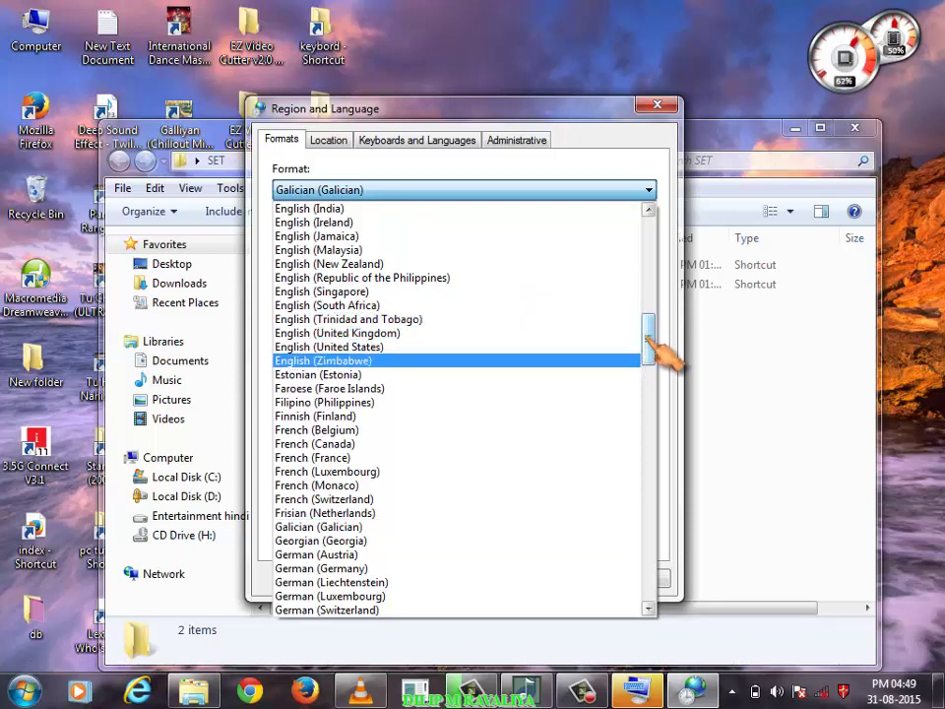
pyautogui.moveTo(650, 339); pyautogui.dragTo(654, 367)
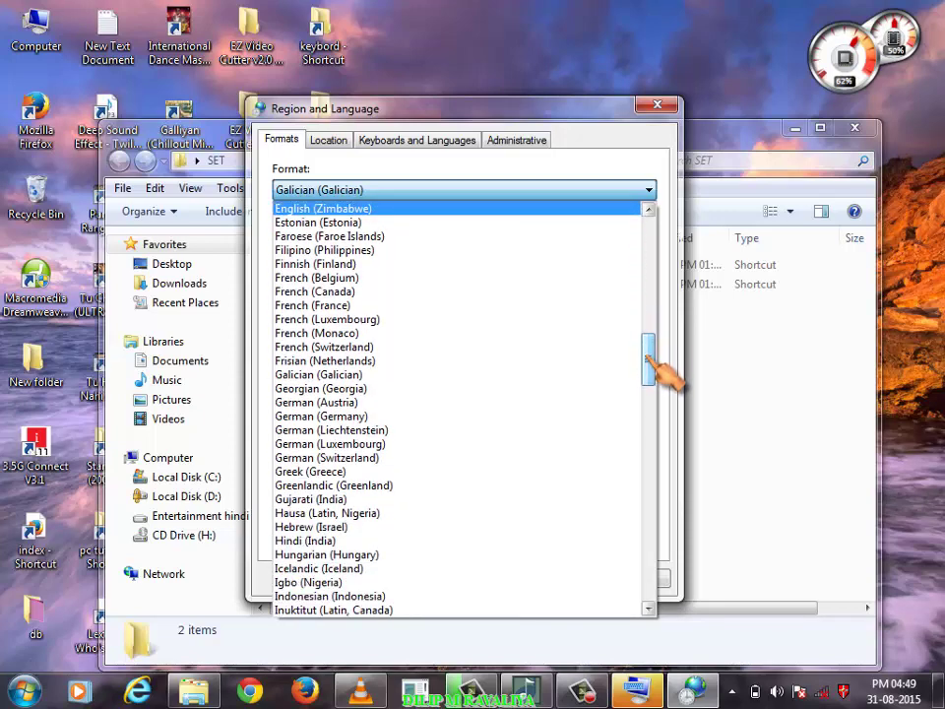
pyautogui.click(463, 500)
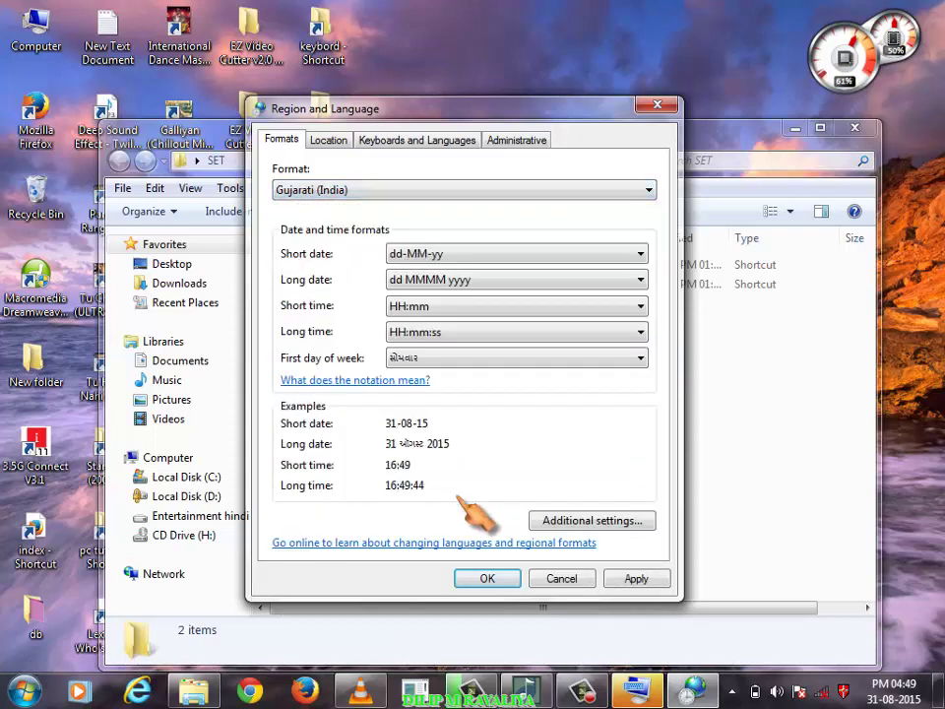
pyautogui.click(638, 579)
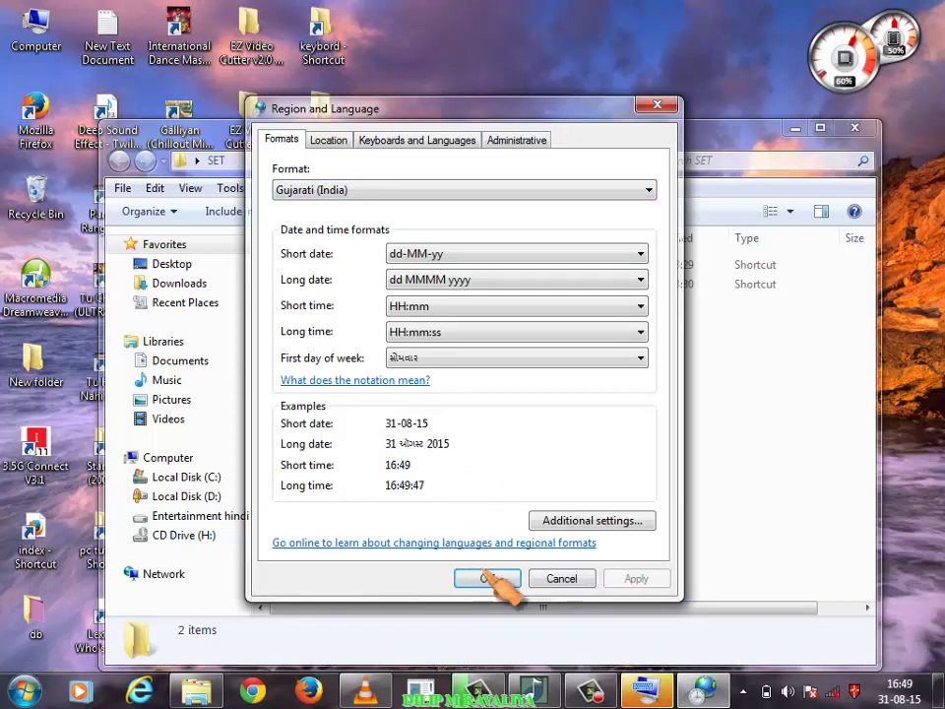
# Accept the Region and Language settings and try to switch the input language to Gujarati (India)
pyautogui.click(484, 576)
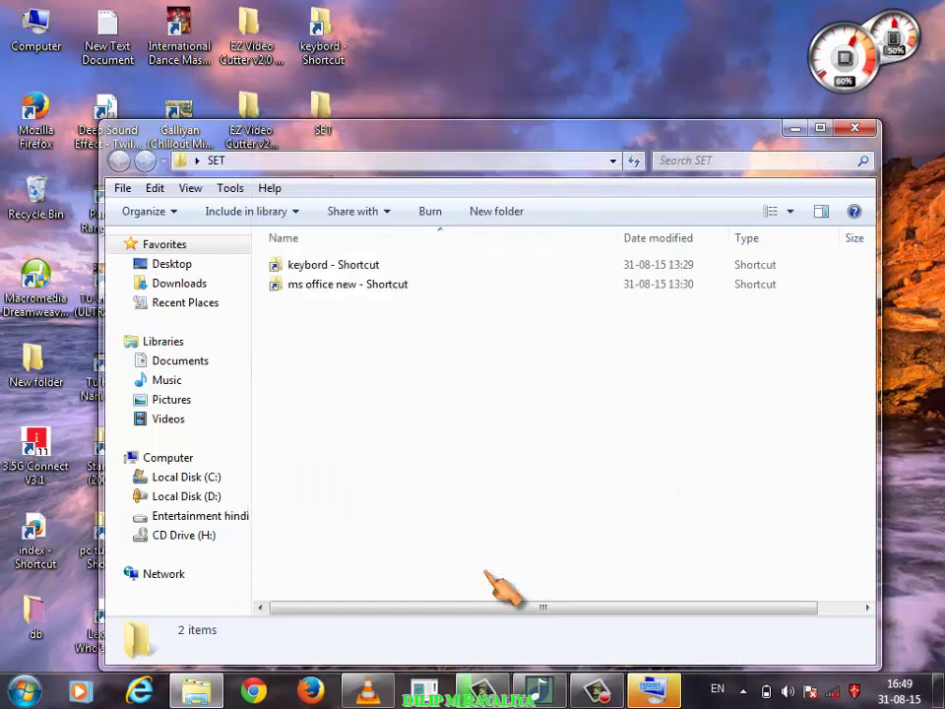
pyautogui.click(718, 689)
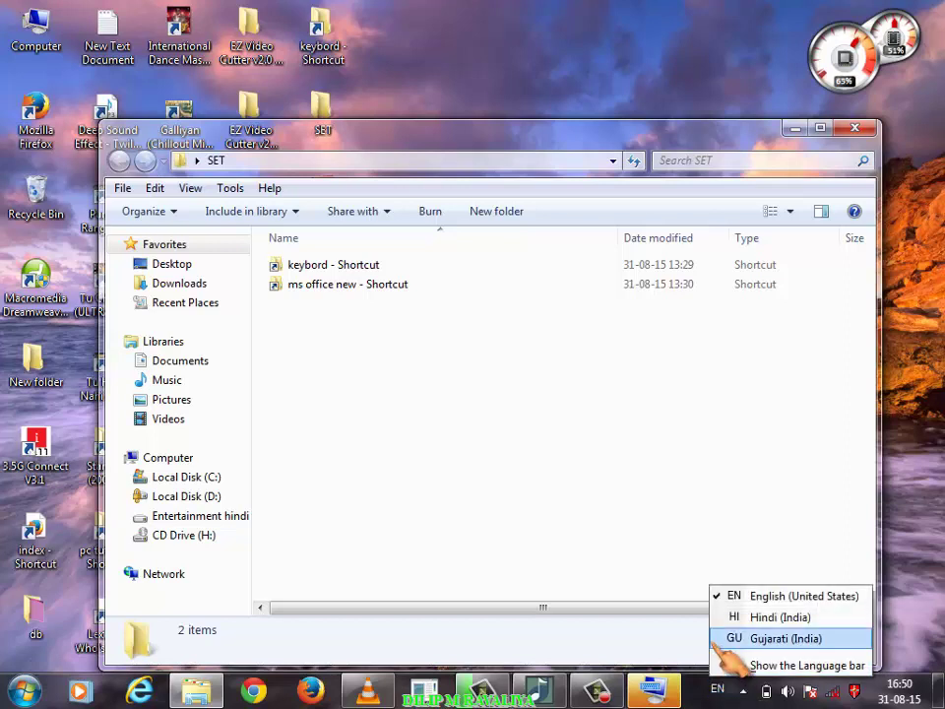
pyautogui.click(728, 640)
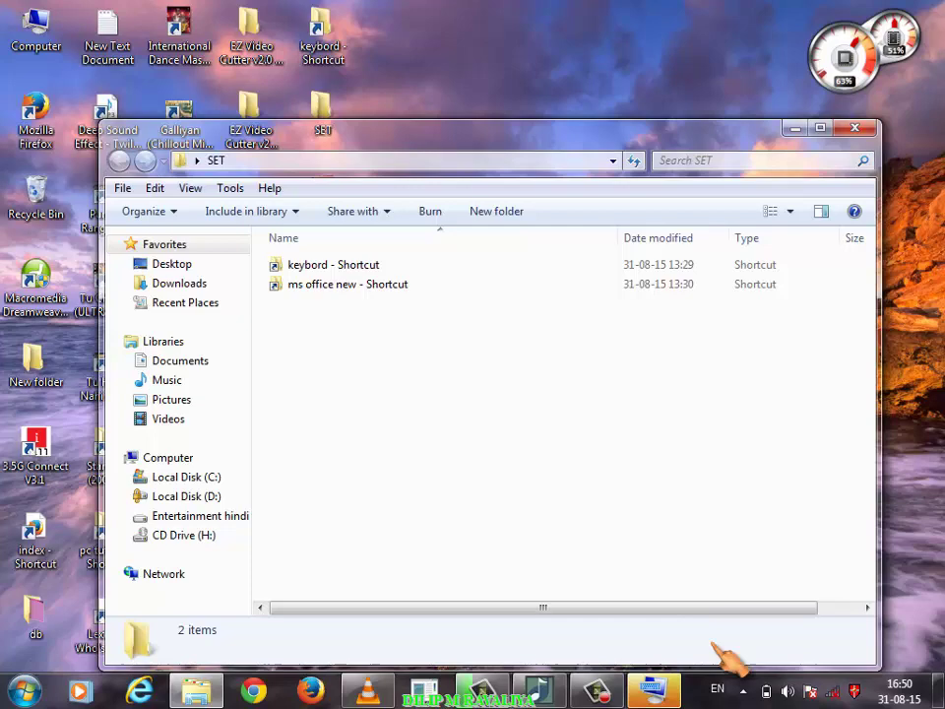
# Show the On-Screen Keyboard and switch the input language to Gujarati (India)
pyautogui.click(661, 694)
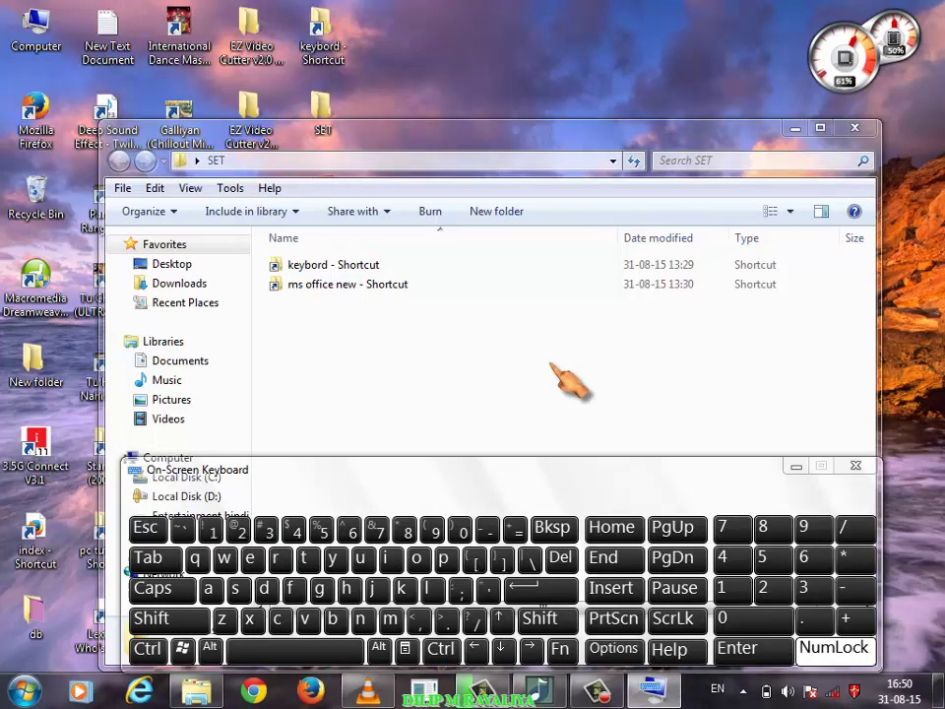
pyautogui.click(720, 689)
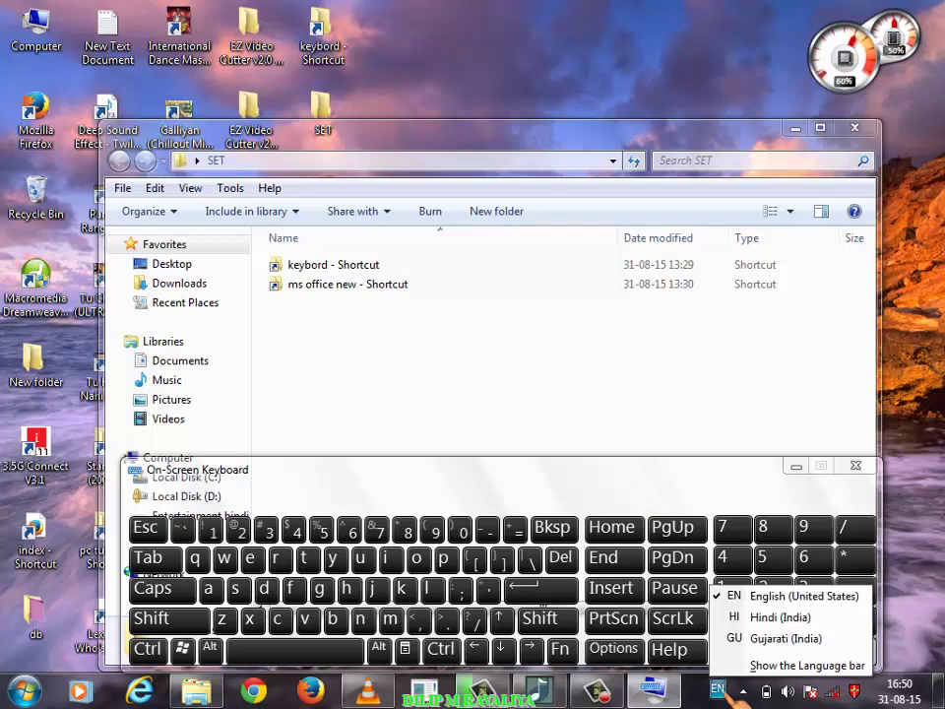
pyautogui.click(754, 640)
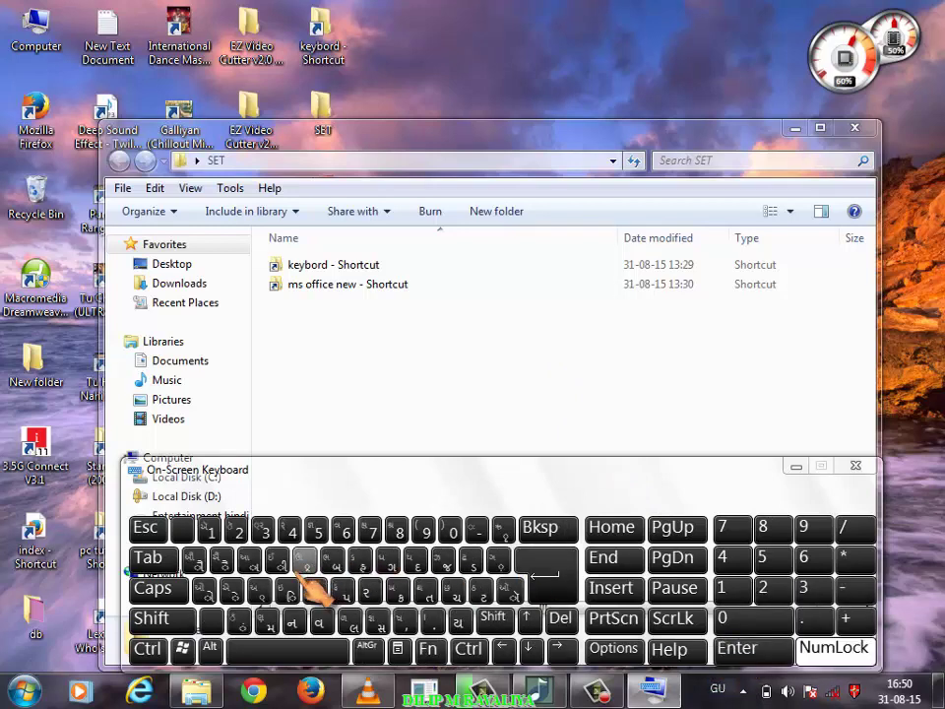
# Reposition the On-Screen Keyboard and the SET folder window, and minimize the keyboard
pyautogui.moveTo(611, 481); pyautogui.dragTo(581, 409)
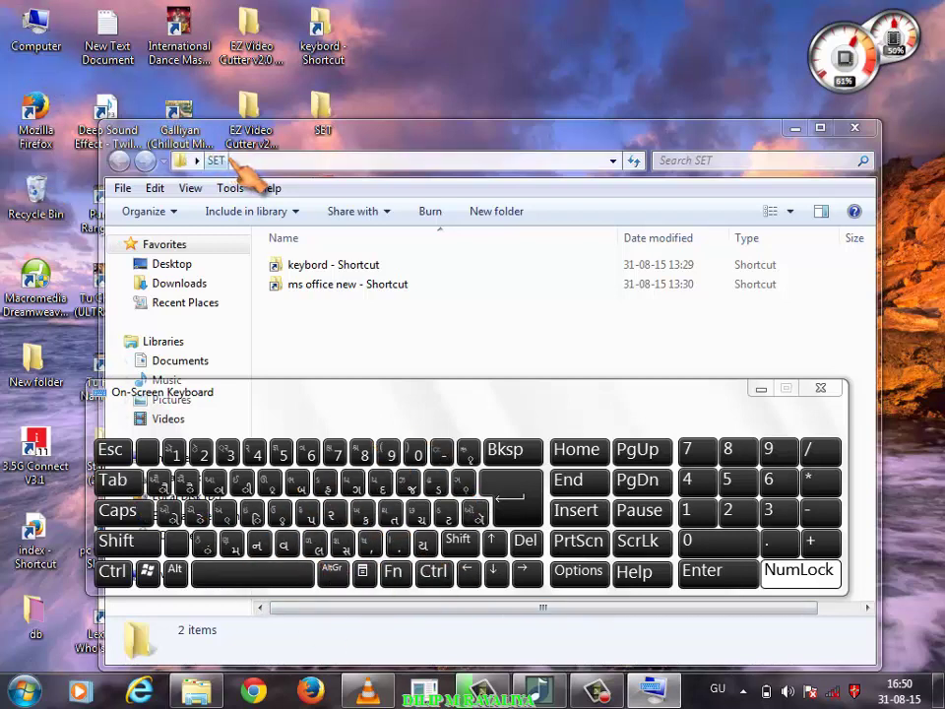
pyautogui.moveTo(307, 143); pyautogui.dragTo(329, 189)
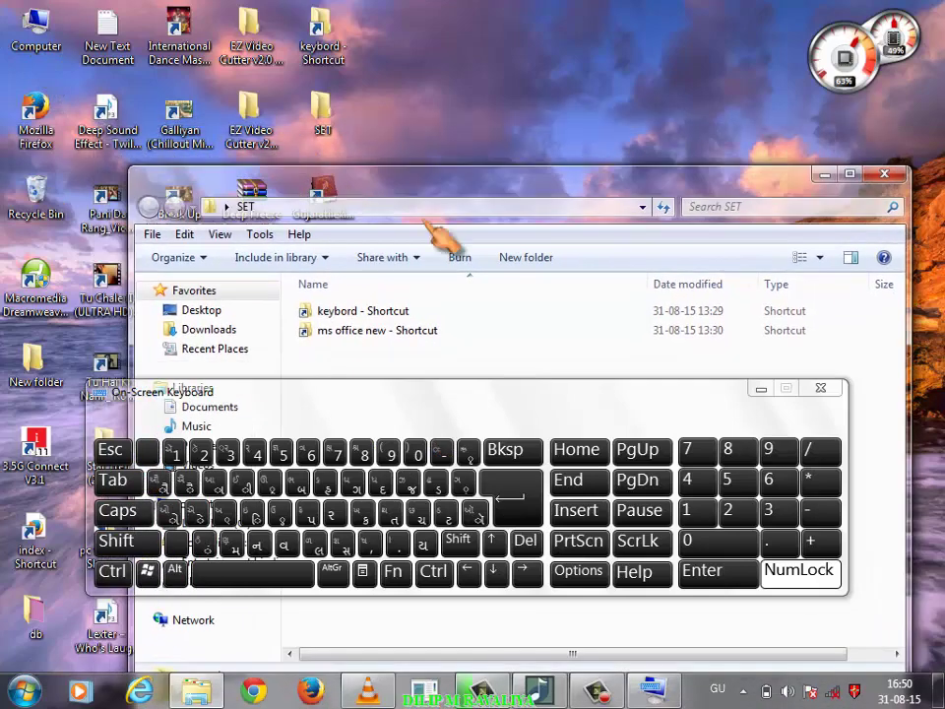
pyautogui.click(761, 388)
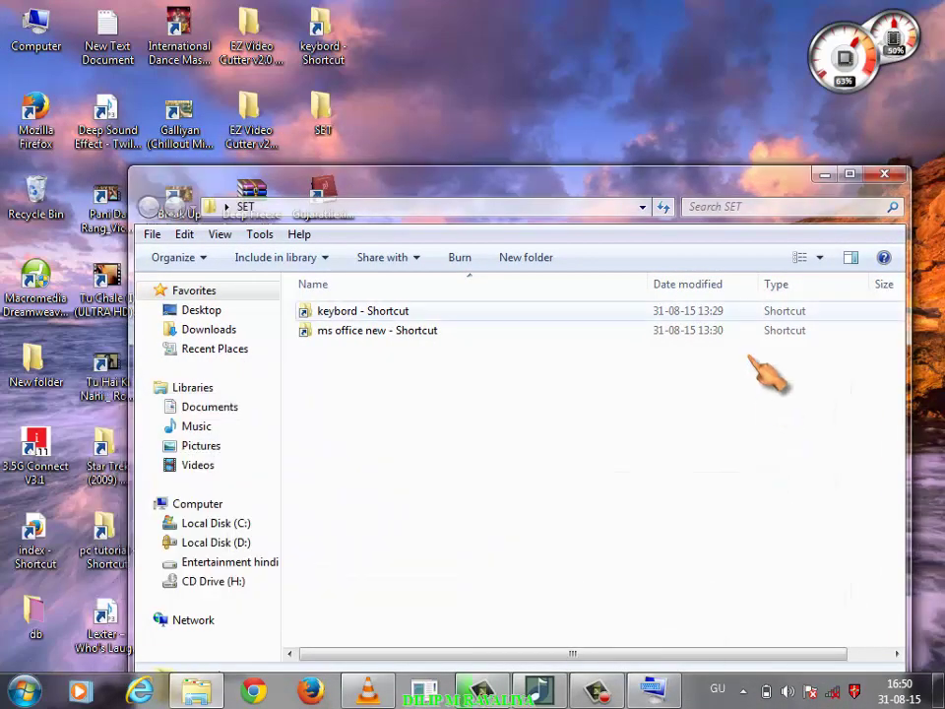
# Open the keybord shortcut in the SET folder and go into its subfolder named New folder
pyautogui.doubleClick(374, 313)
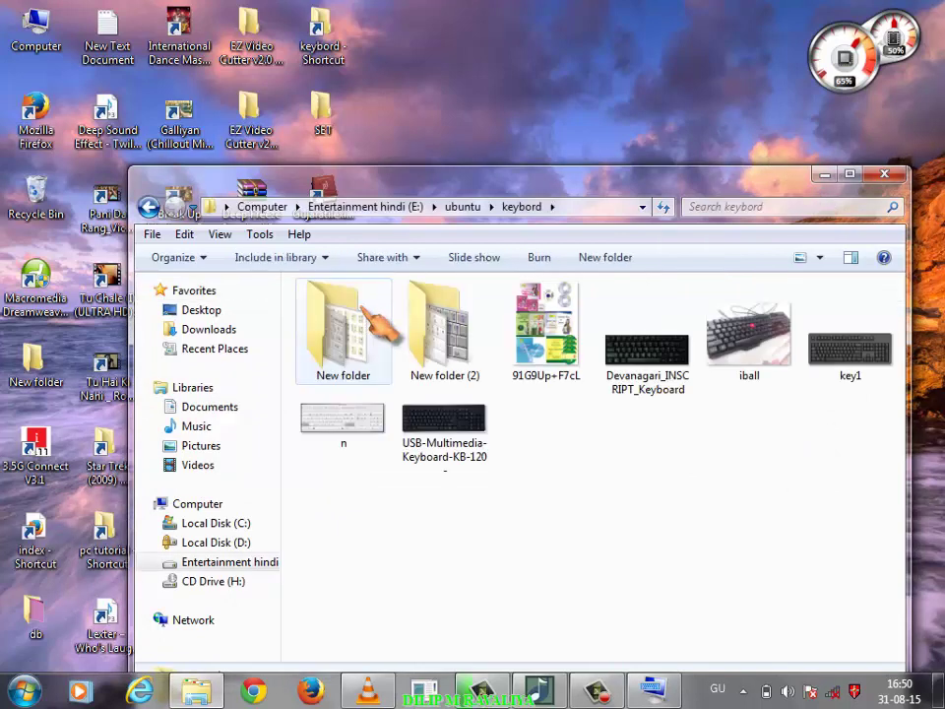
pyautogui.click(630, 372)
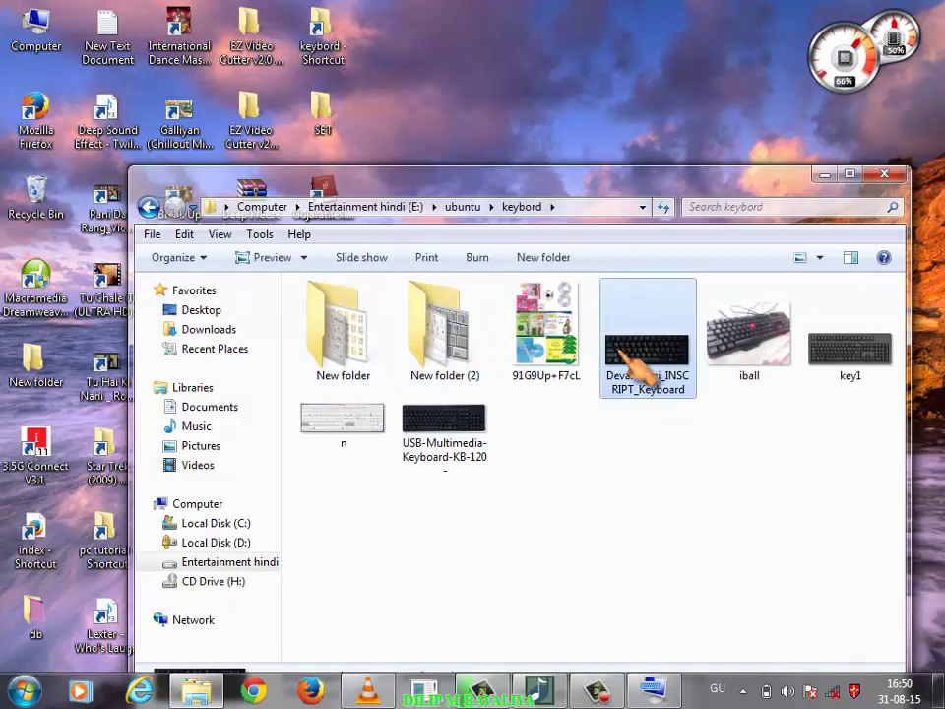
pyautogui.press('Down')
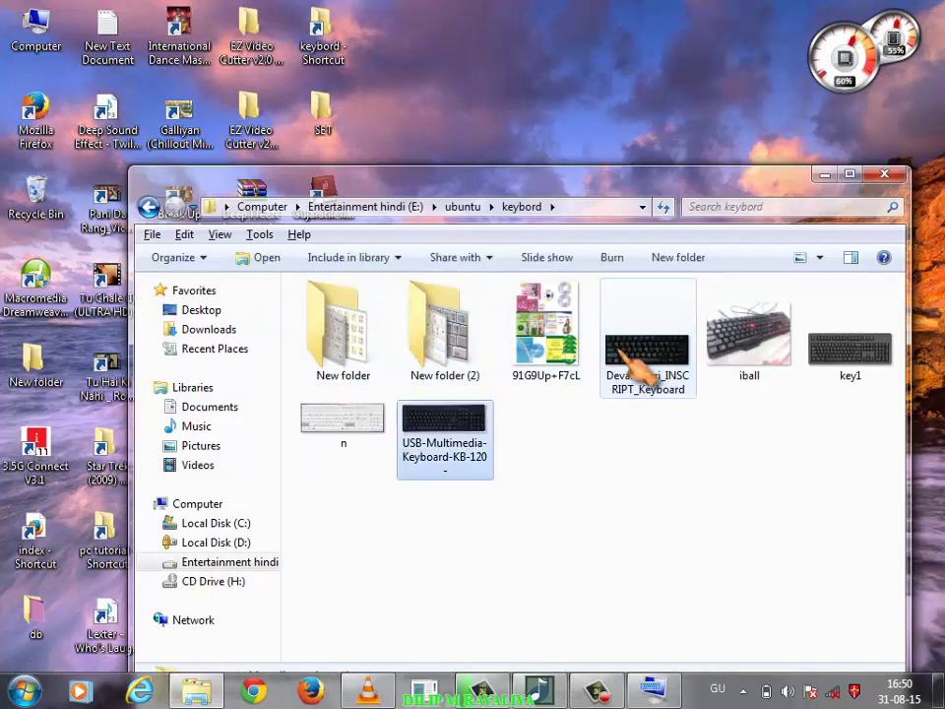
pyautogui.press('Up')
pyautogui.press('Left')
pyautogui.press('Right')
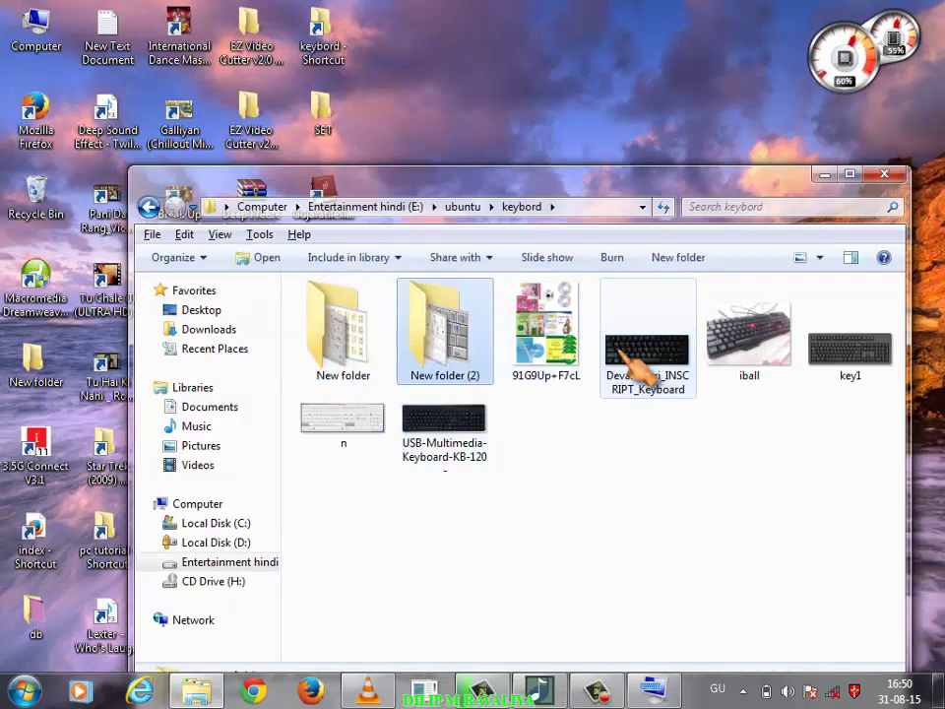
pyautogui.press('Left')
pyautogui.press('Return')
# Open the Capt (2) keyboard image in Windows Photo Viewer
pyautogui.press('Right')
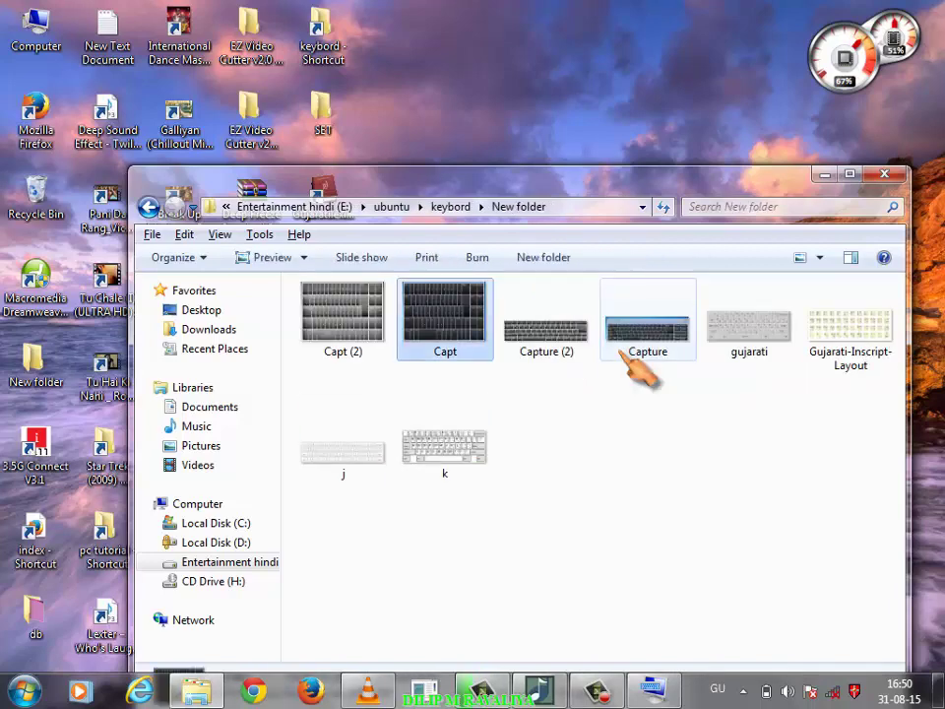
pyautogui.press('Left')
pyautogui.press('Return')
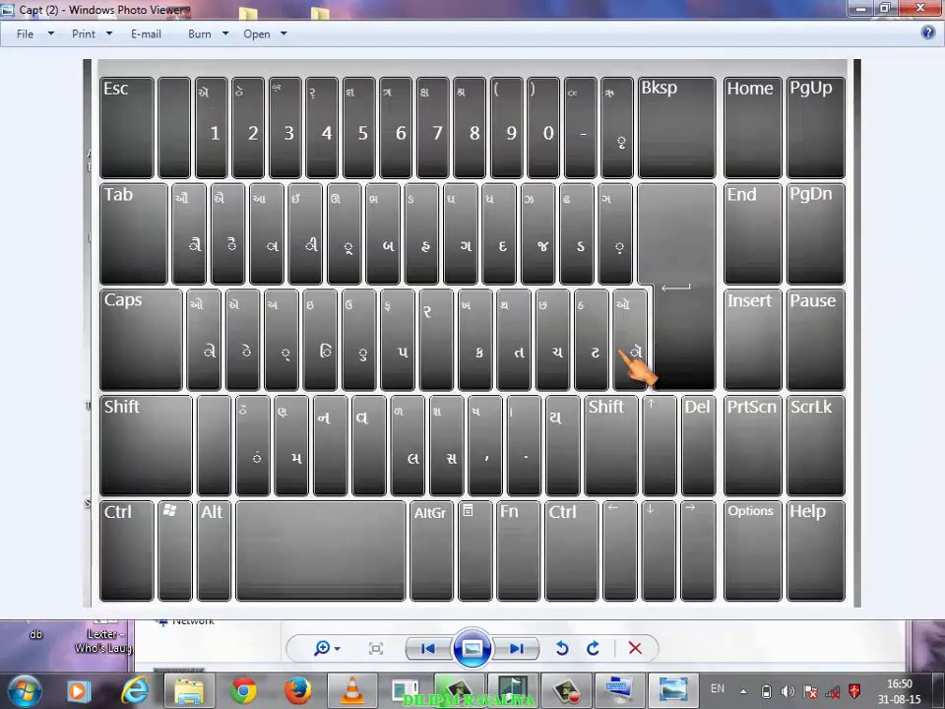
pyautogui.click(618, 689)
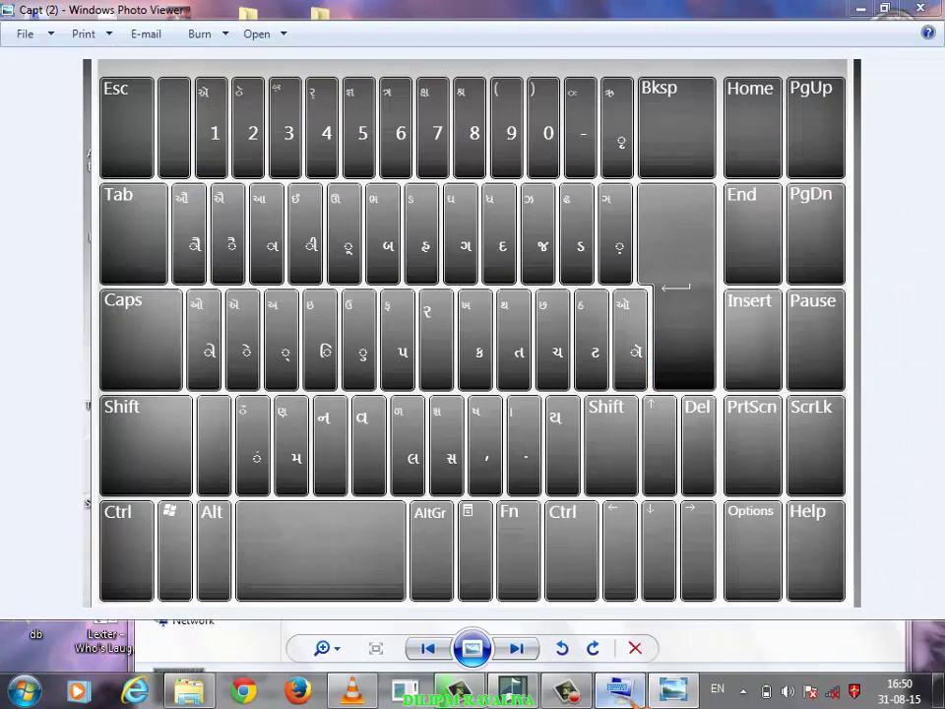
pyautogui.click(618, 689)
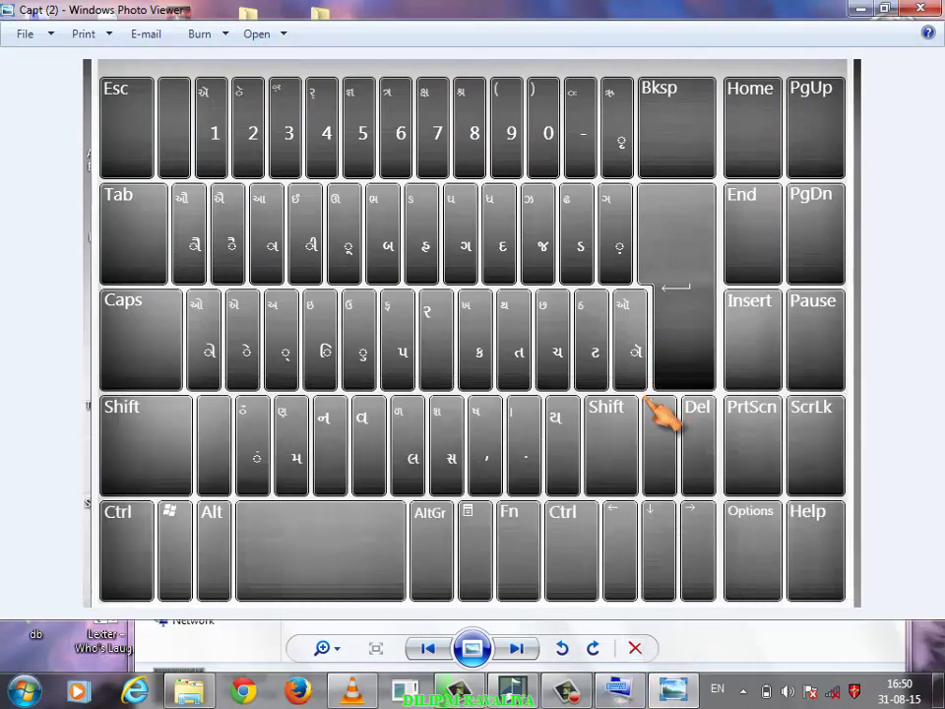
# Browse the Gujarati keyboard layout images from Capt (2) to Gujarati-Inscript-Layout and examine the key assignments
pyautogui.press('Left')
pyautogui.press('Right')
pyautogui.press('Left')
pyautogui.press('Right')
pyautogui.press('Left')
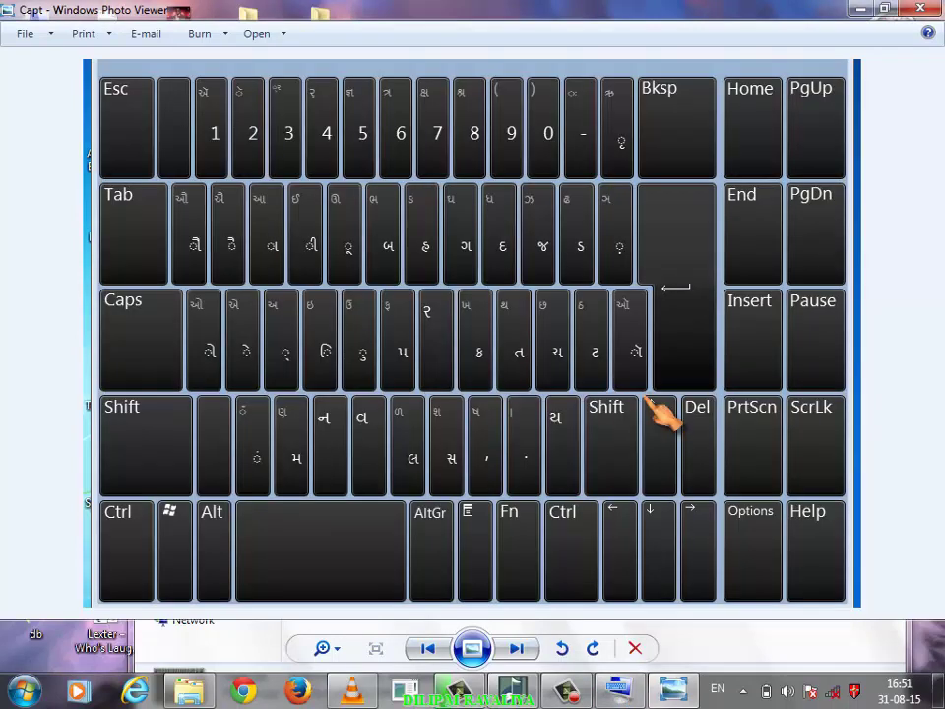
pyautogui.press('Right')
pyautogui.press('Left')
pyautogui.press('Right')
pyautogui.press('Left')
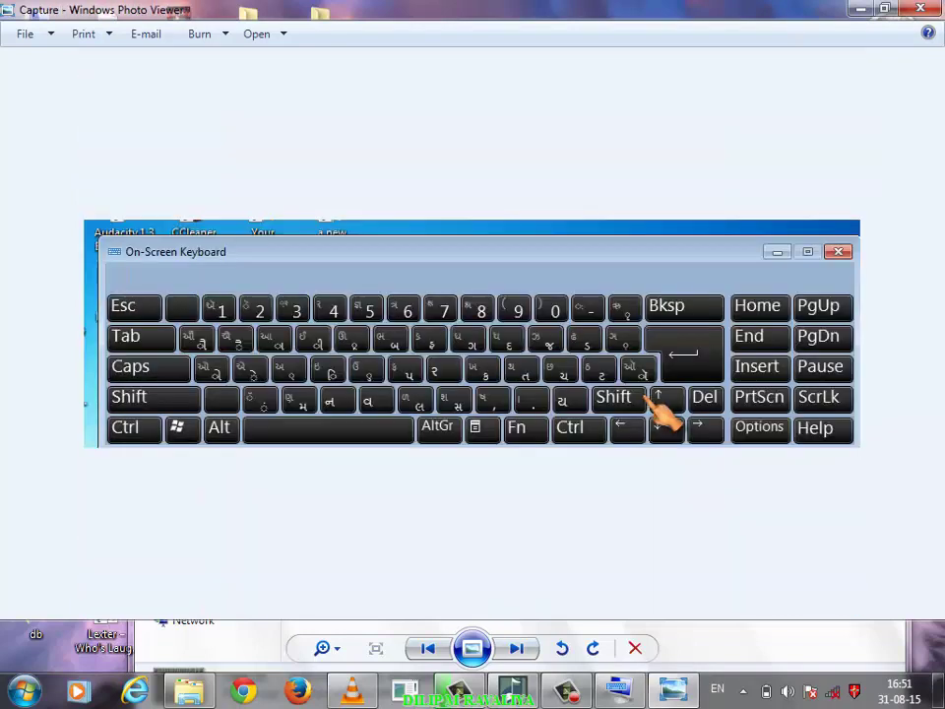
pyautogui.press('Left')
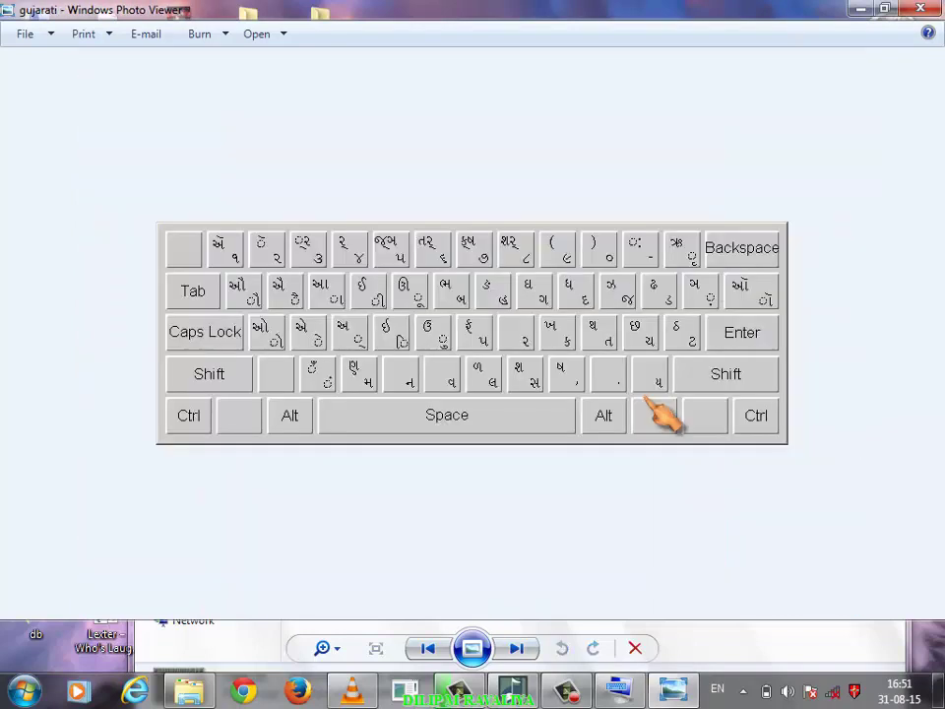
pyautogui.press('Left')
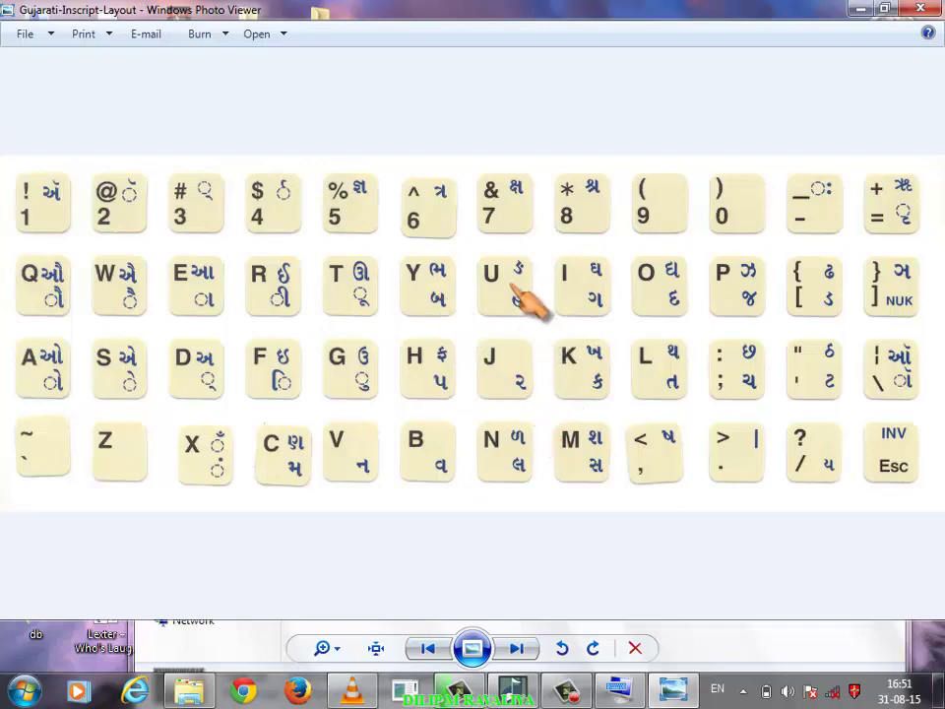
# Compare the Gujarati-Inscript-Layout image with the neighbouring layout image j, and close the photo viewer
pyautogui.press('Right')
pyautogui.press('Left')
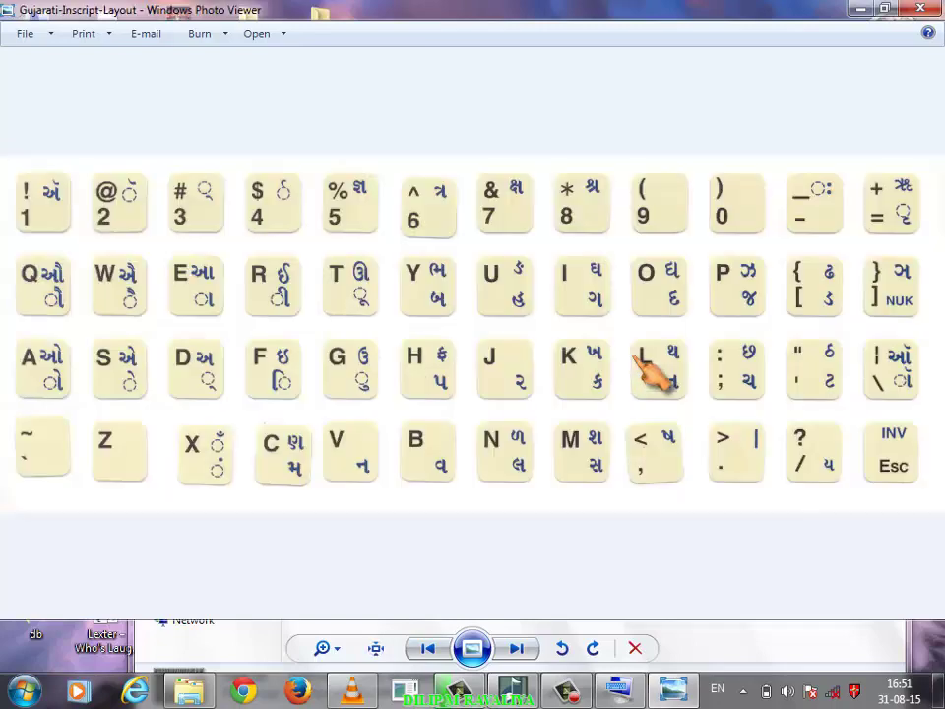
pyautogui.press('Right')
pyautogui.press('Left')
pyautogui.press('Right')
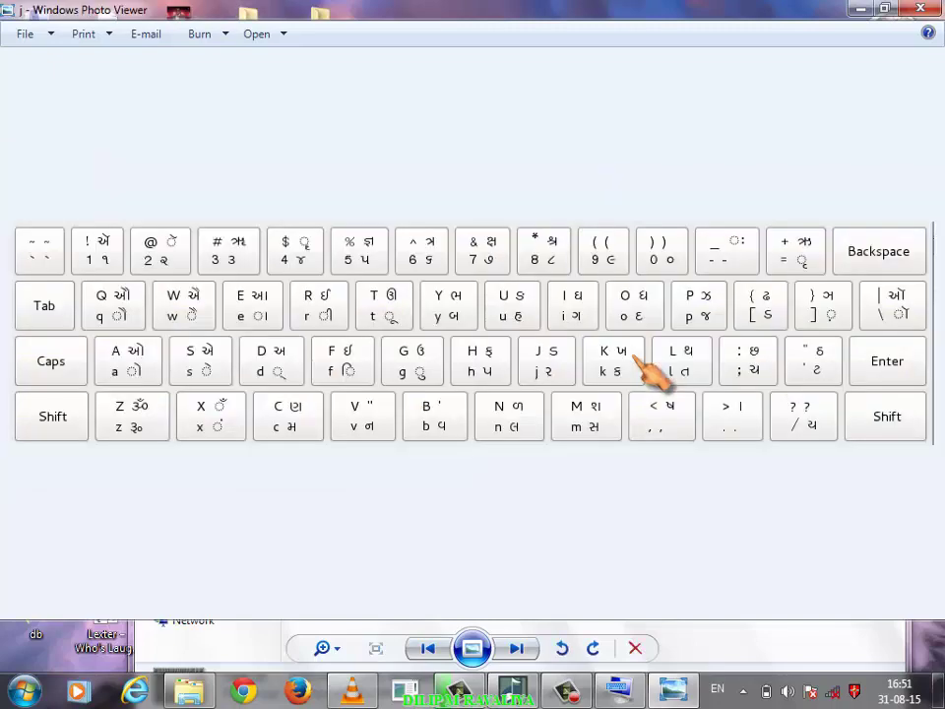
pyautogui.press('Right')
pyautogui.press('Right')
pyautogui.press('Left')
pyautogui.press('Left')
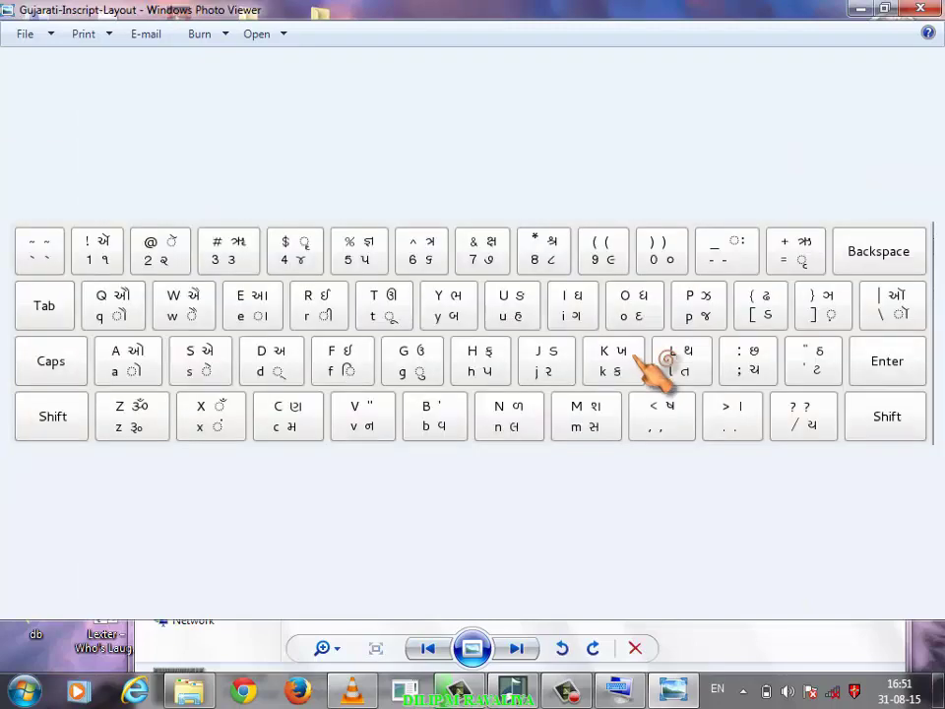
pyautogui.press('Left')
pyautogui.press('Right')
pyautogui.press('Right')
pyautogui.press('Right')
pyautogui.press('Left')
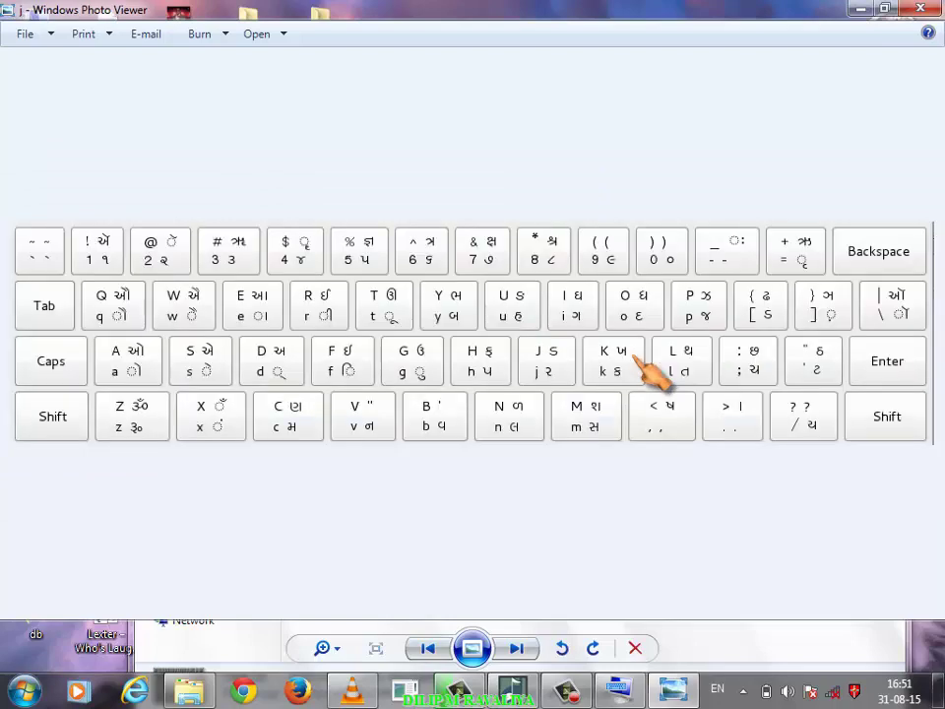
pyautogui.press('Left')
pyautogui.press('Right')
pyautogui.press('Left')
pyautogui.press('Right')
pyautogui.press('Left')
pyautogui.press('Right')
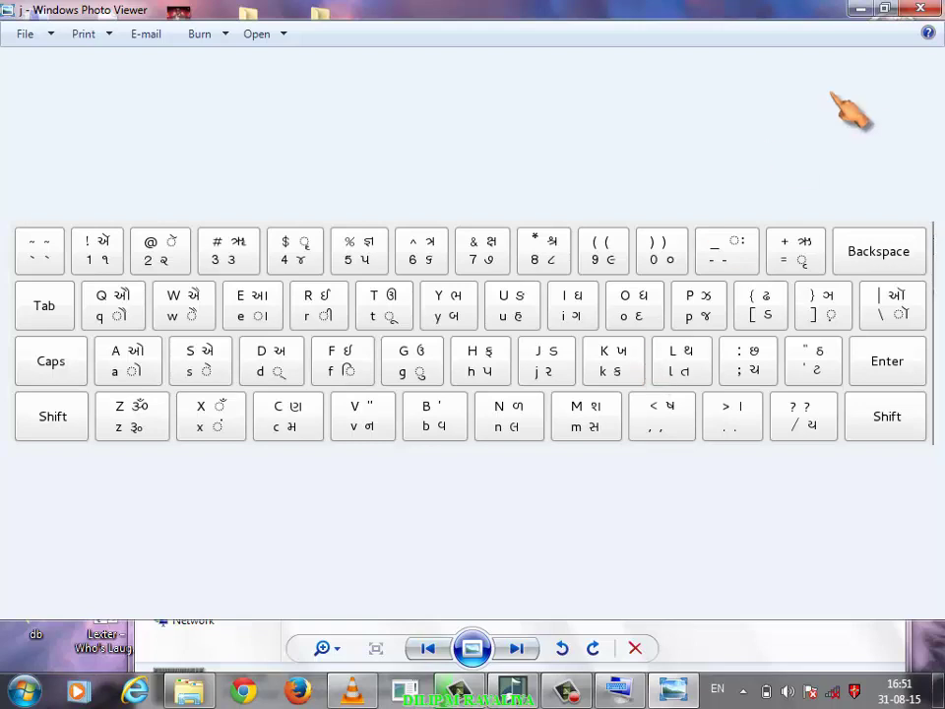
pyautogui.click(926, 9)
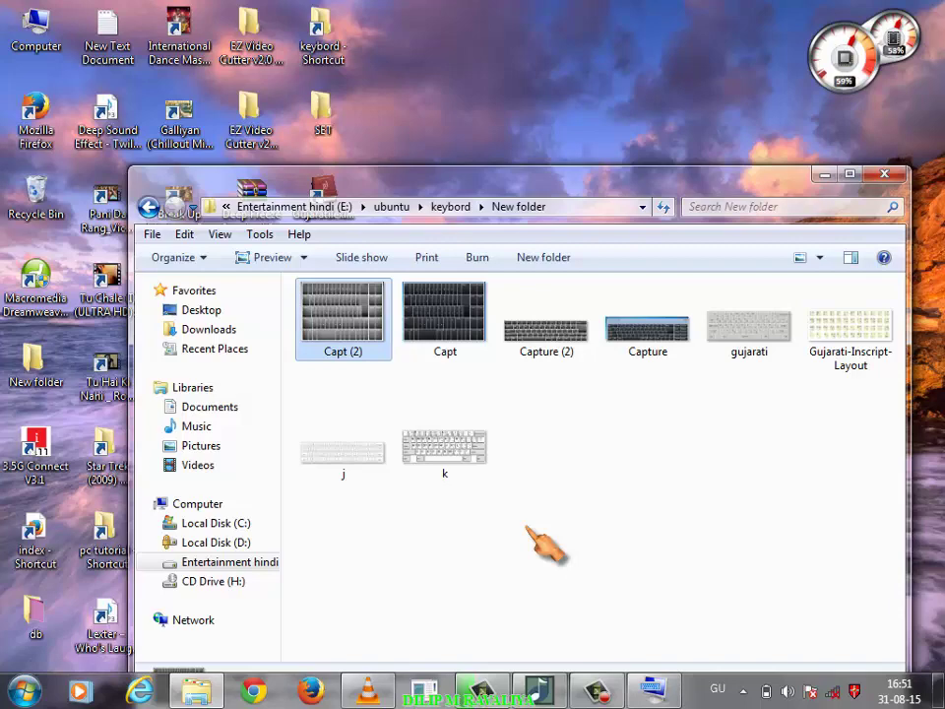
# Bring the minimized On-Screen Keyboard back over the folder window
pyautogui.click(653, 692)
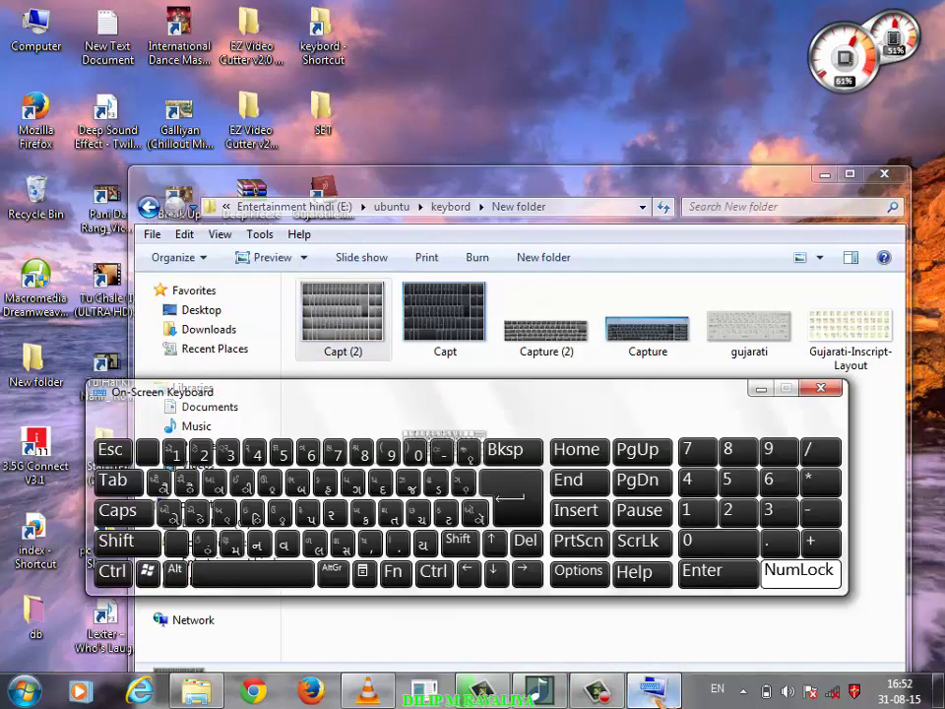
pyautogui.click(655, 692)
pyautogui.click(656, 692)
# Test Gujarati input by entering તોલ in the Start menu search, and clear the text
pyautogui.press('super')
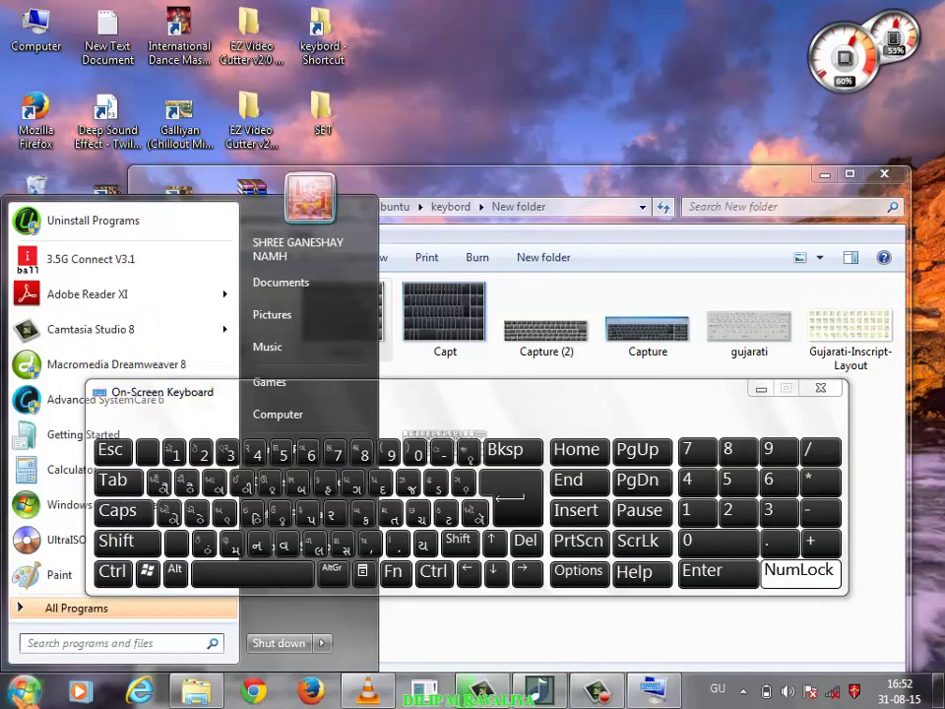
pyautogui.click(162, 645)
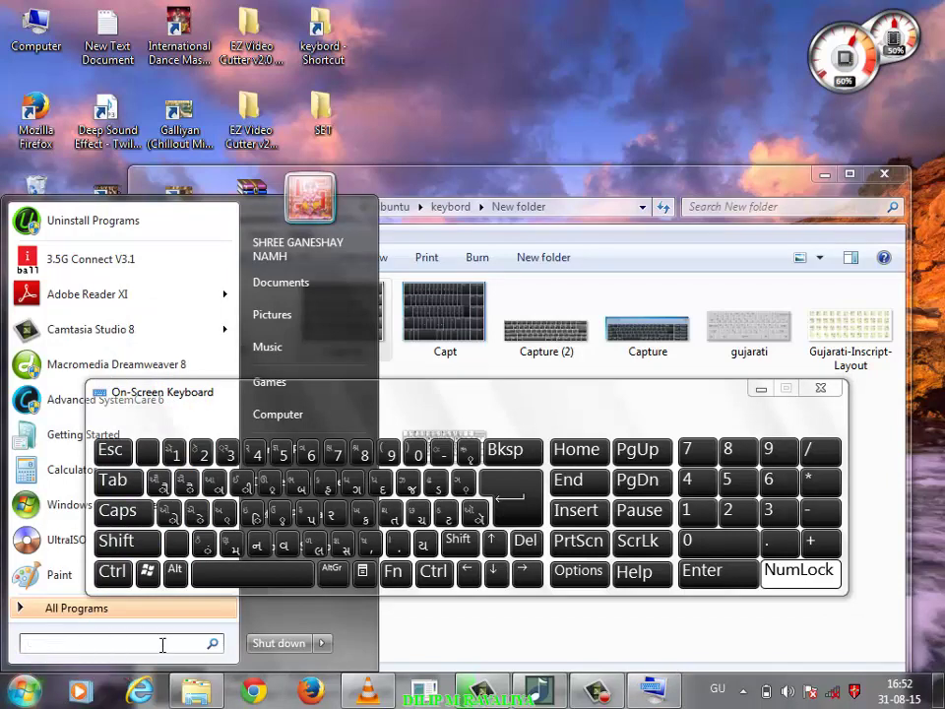
pyautogui.write('તોલ')
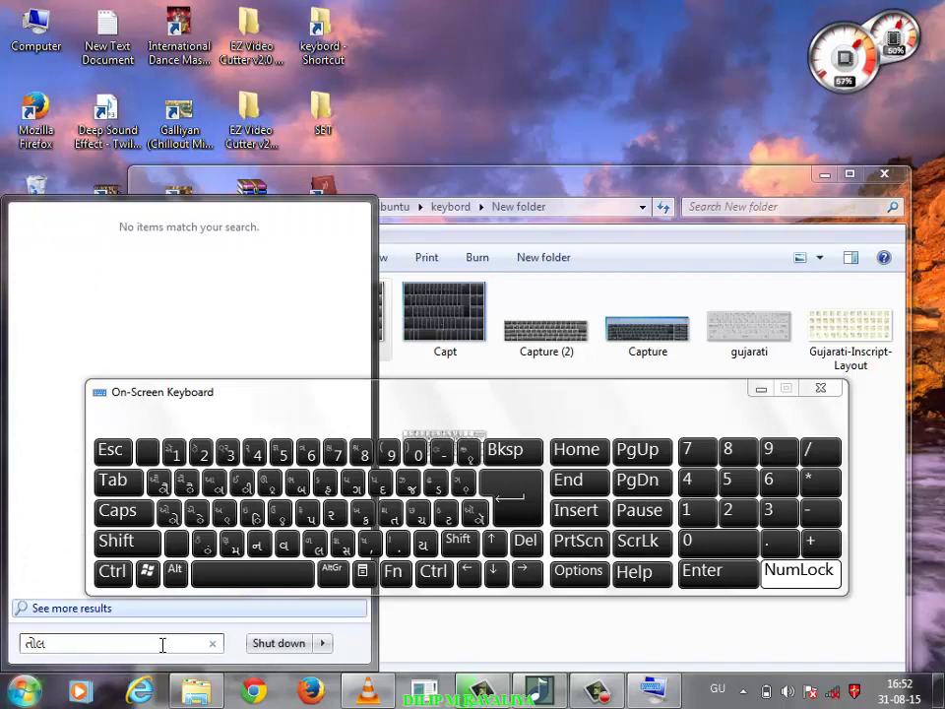
pyautogui.press('BackSpace')
pyautogui.press('BackSpace')
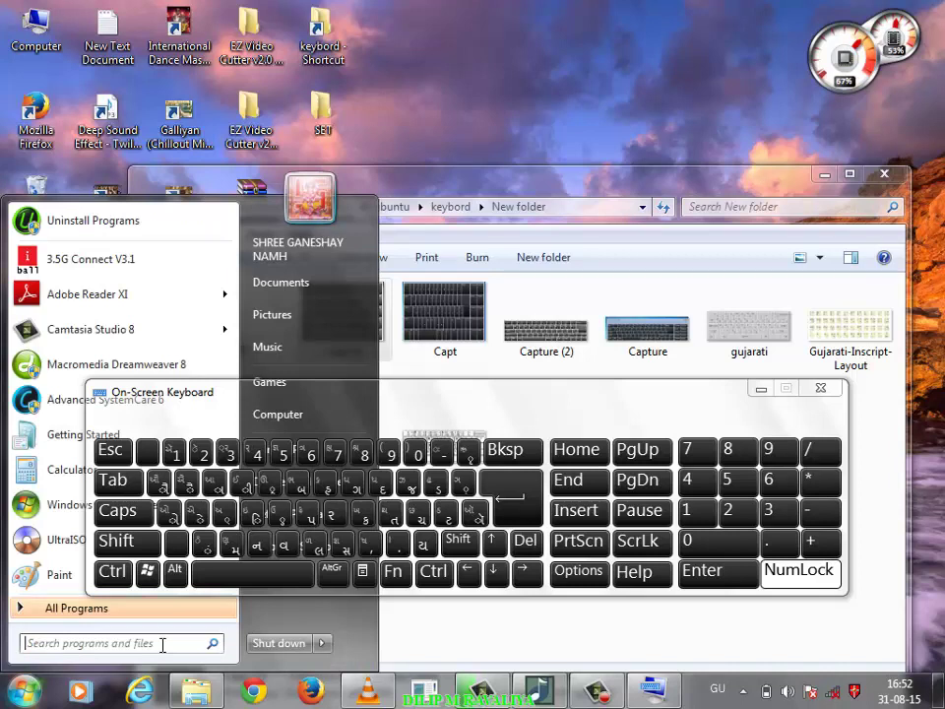
# Switch the input language to English (United States) and search the Start menu for lan
pyautogui.click(717, 681)
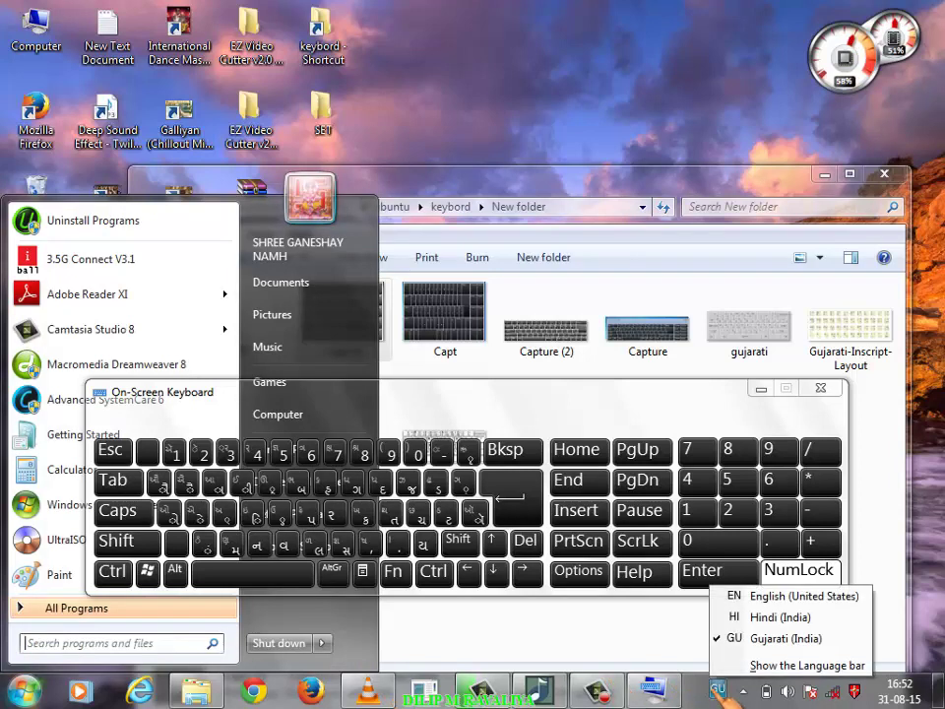
pyautogui.click(723, 597)
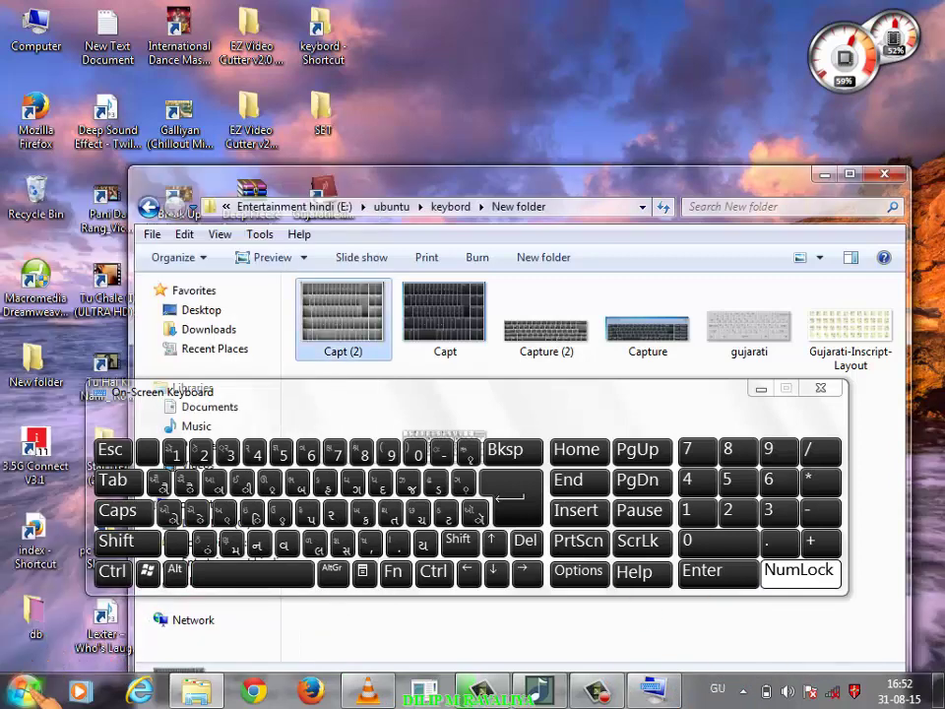
pyautogui.click(22, 689)
pyautogui.click(91, 644)
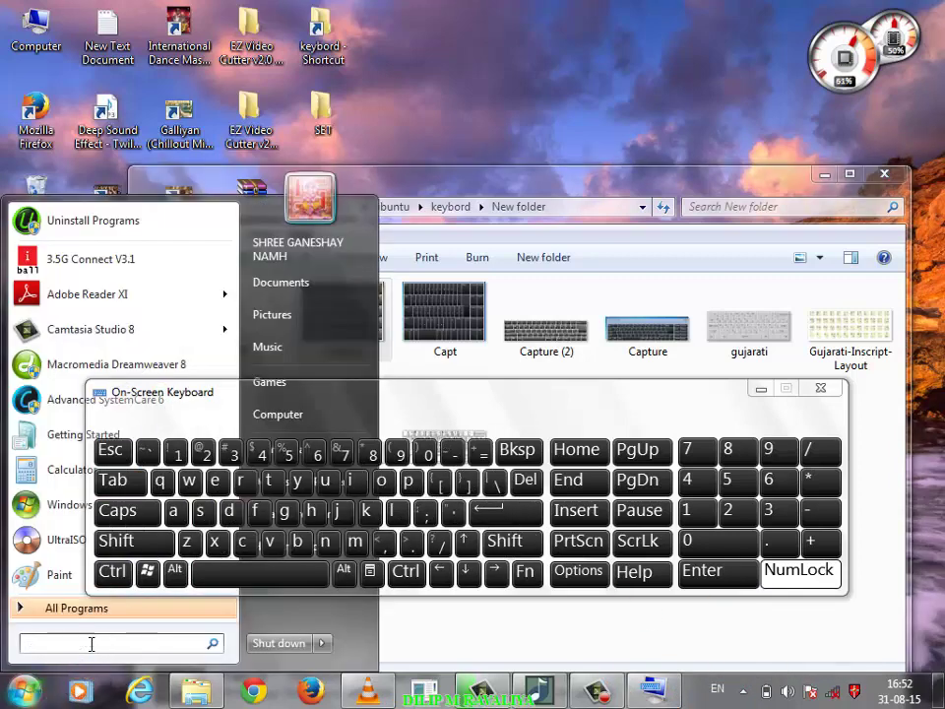
pyautogui.write('lan')
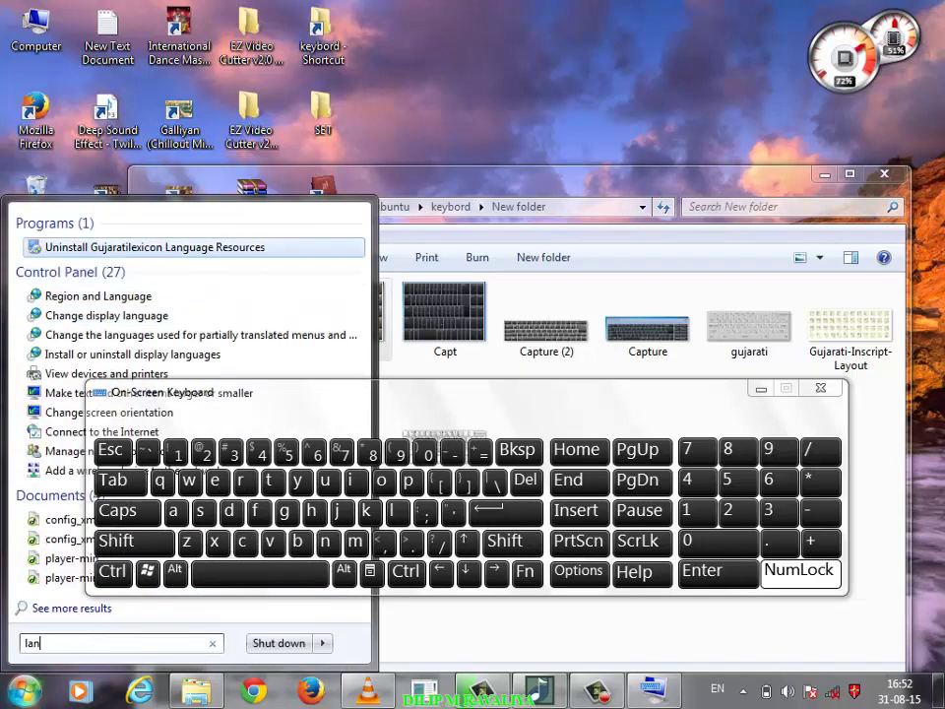
# Open Region and Language, look at the available Format choices, and close the dialog without changing them
pyautogui.click(139, 301)
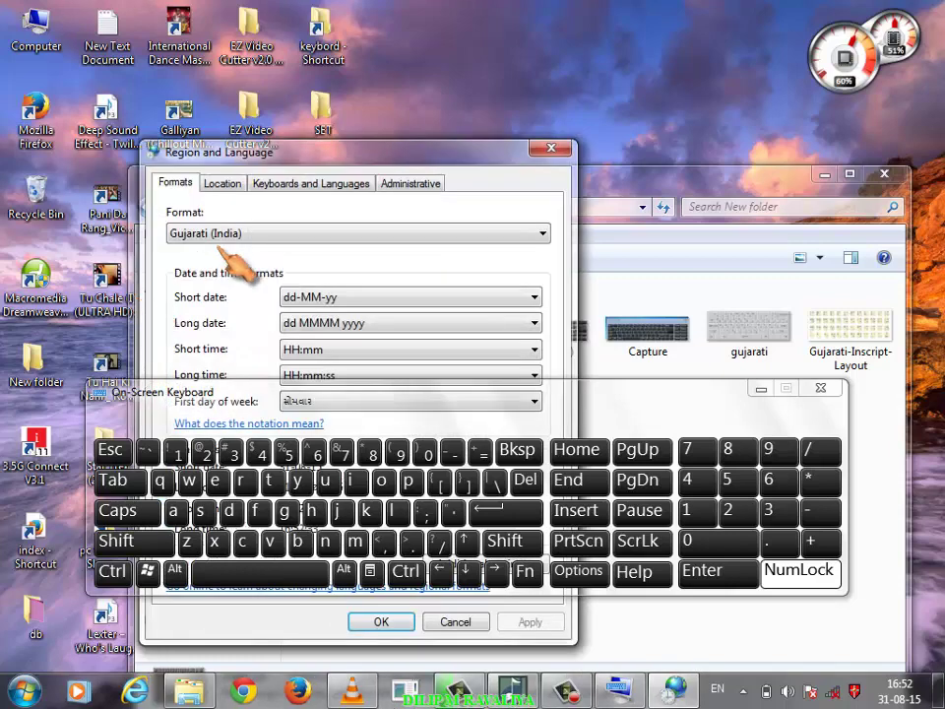
pyautogui.click(241, 238)
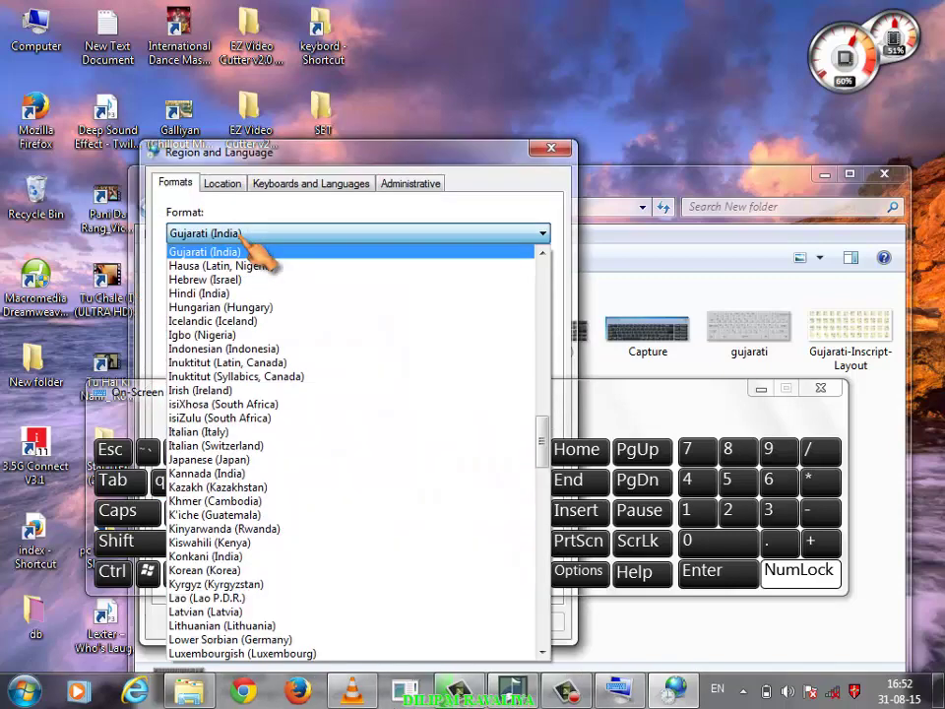
pyautogui.click(554, 152)
pyautogui.click(554, 152)
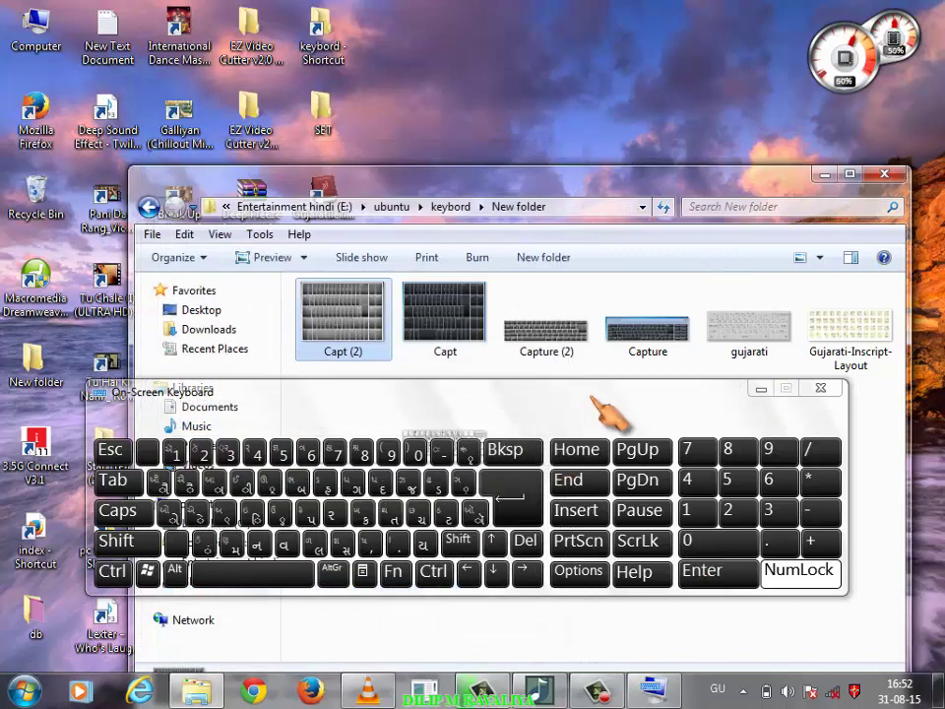
# Move the On-Screen Keyboard higher over the folder window and close it
pyautogui.click(591, 254)
pyautogui.click(600, 374)
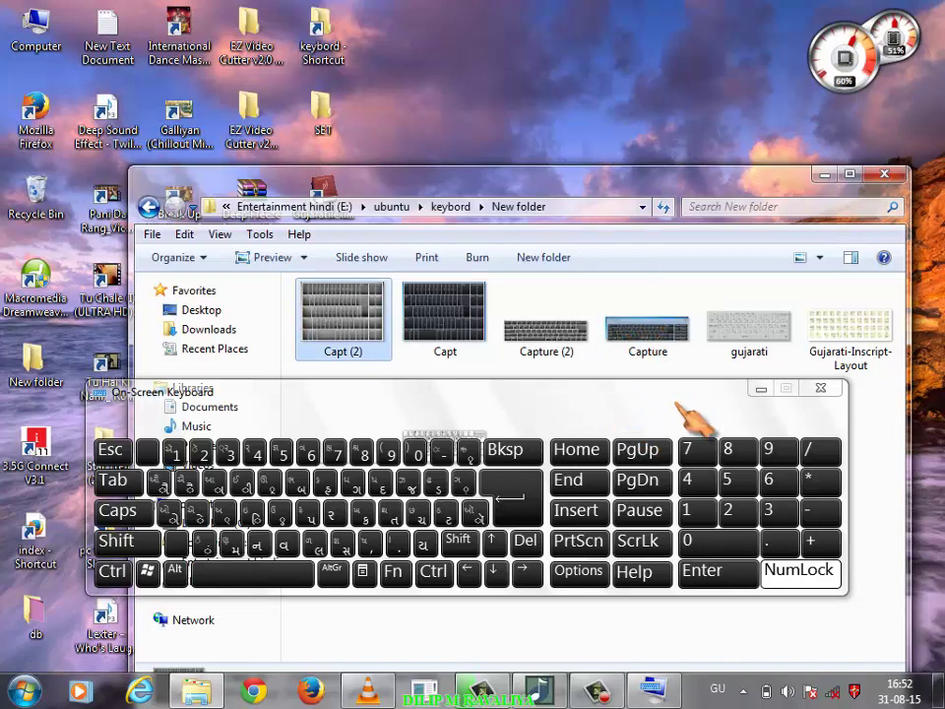
pyautogui.moveTo(678, 404); pyautogui.dragTo(684, 327)
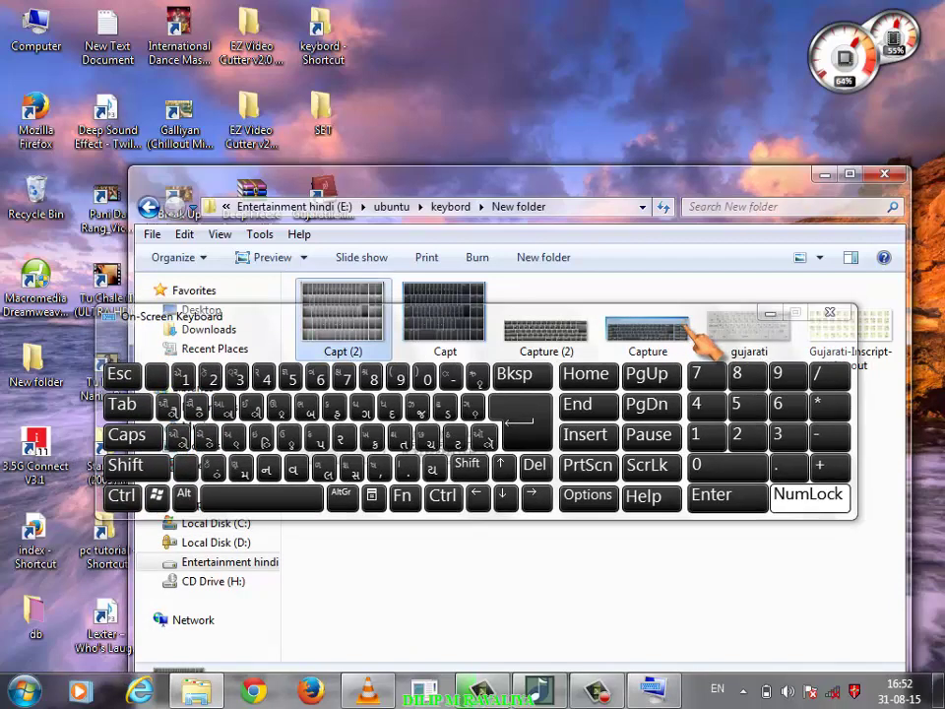
pyautogui.click(825, 312)
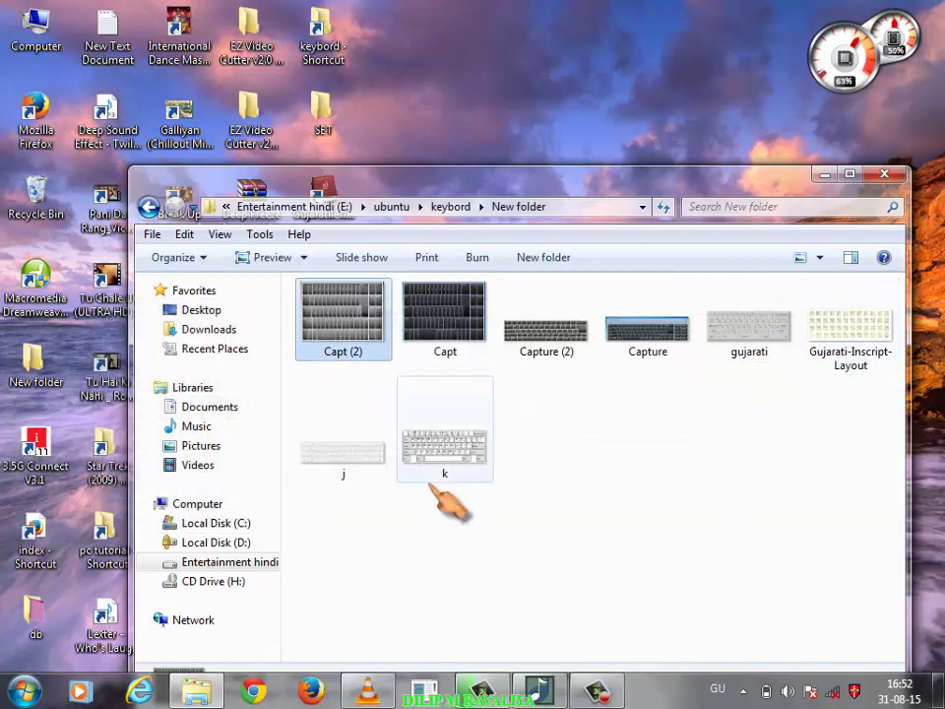
# View the gujrmjhn keyboard layout image from New folder (2) inside keybord, and close the image
pyautogui.click(463, 437)
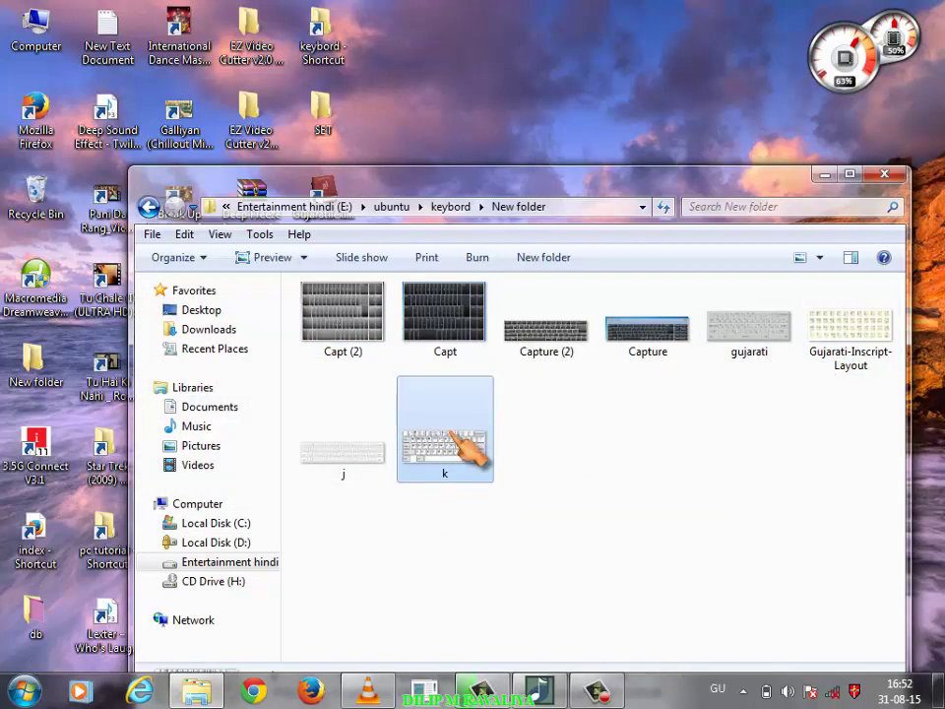
pyautogui.press('BackSpace')
pyautogui.press('Right')
pyautogui.press('Return')
pyautogui.press('Right')
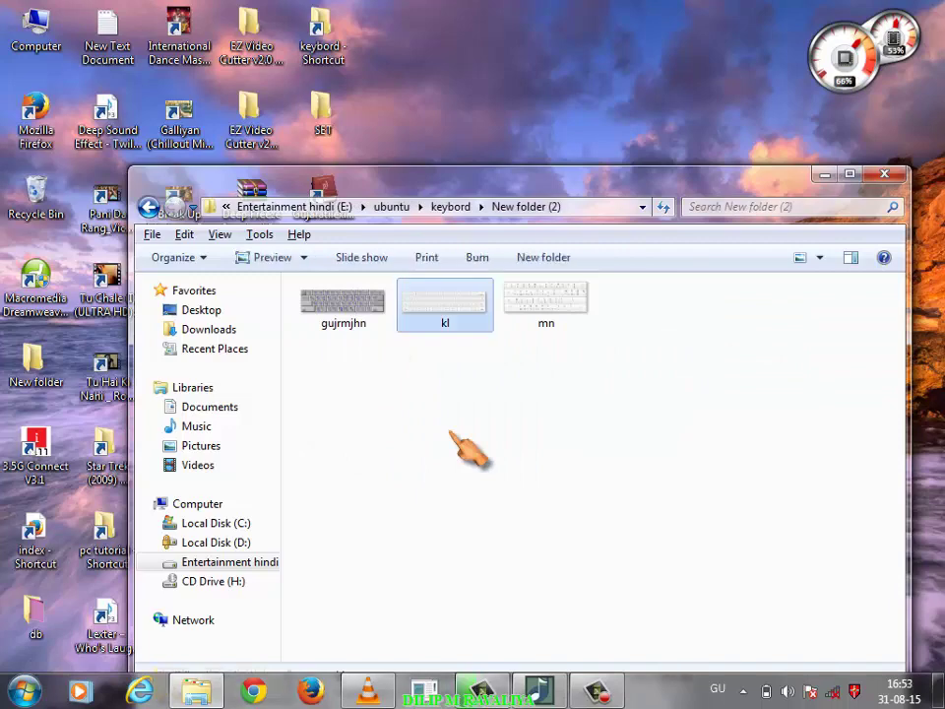
pyautogui.press('Left')
pyautogui.press('Return')
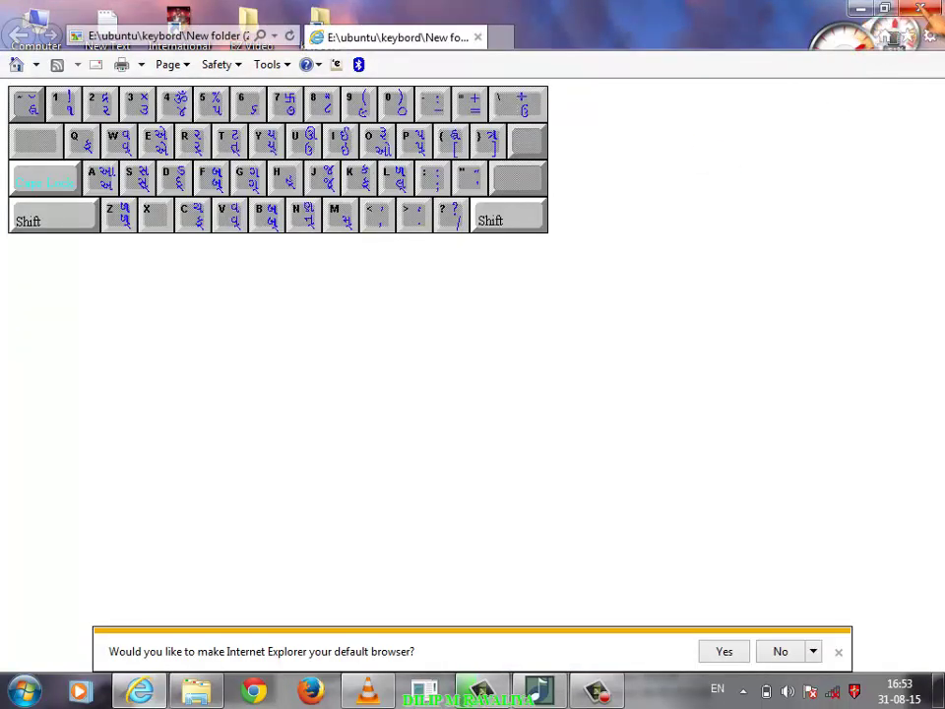
pyautogui.hotkey('alt', 'F4')
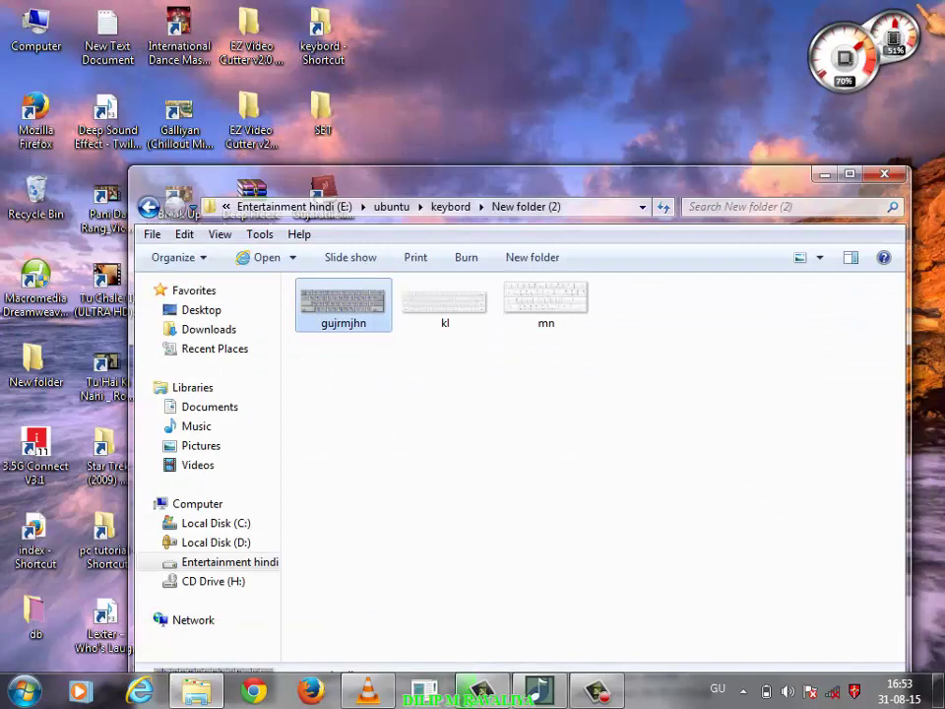
# Go back up to the Entertainment hindi (E:) drive and open the ms office new folder
pyautogui.press('BackSpace')
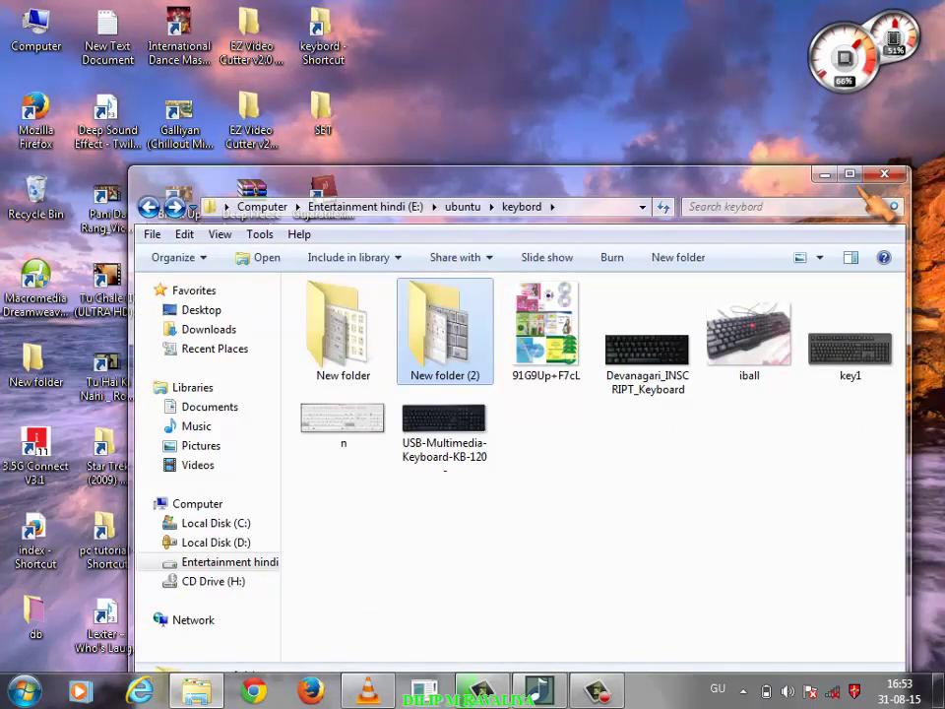
pyautogui.press('BackSpace')
pyautogui.press('Down')
pyautogui.press('Return')
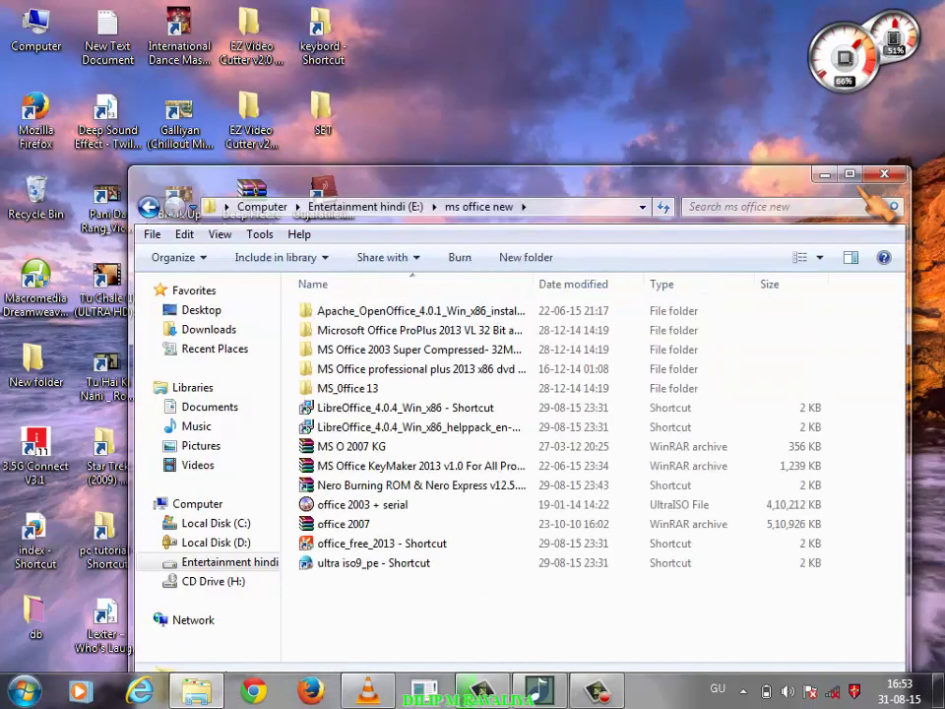
pyautogui.write('ms')
# Go through the file list and launch the UltraISO setup from ultra iso9_pe - Shortcut
pyautogui.press('Down')
pyautogui.press('Down')
pyautogui.press('Down')
pyautogui.press('Down')
pyautogui.press('Down')
pyautogui.press('Down')
pyautogui.press('Down')
pyautogui.press('Down')
pyautogui.press('Down')
pyautogui.press('Down')
pyautogui.press('Down')
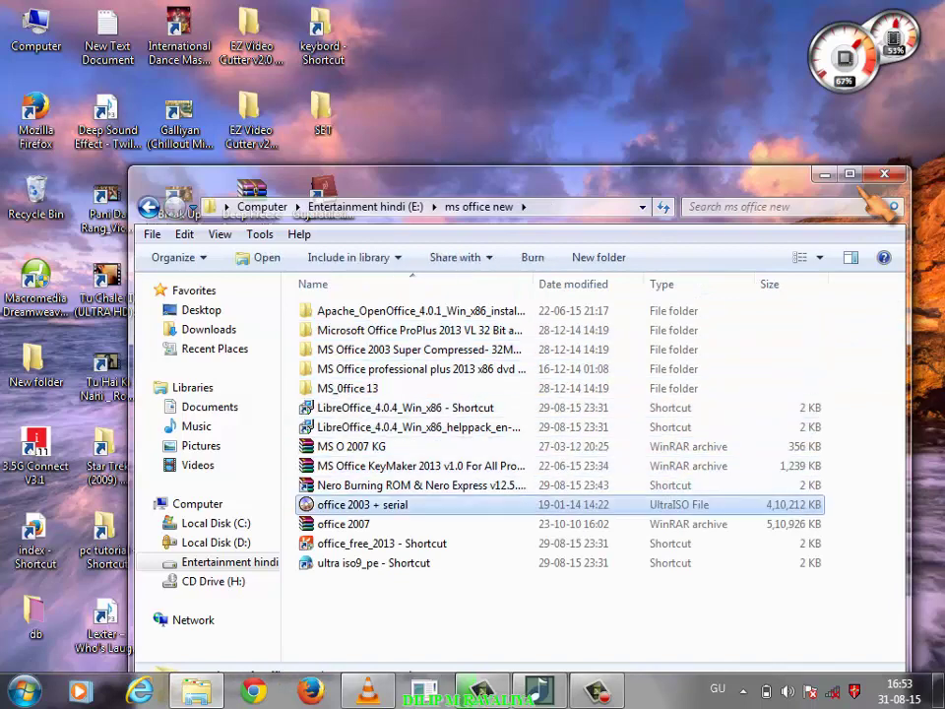
pyautogui.press('Up')
pyautogui.press('Down')
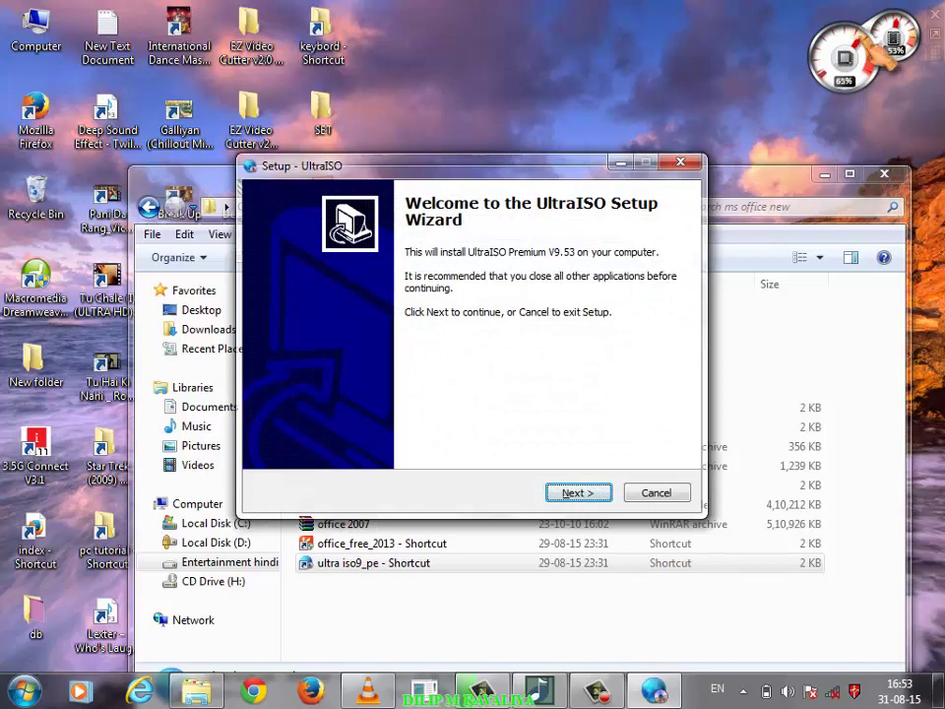
# Accept the license agreement in the UltraISO setup and continue to the destination location
pyautogui.click(609, 489)
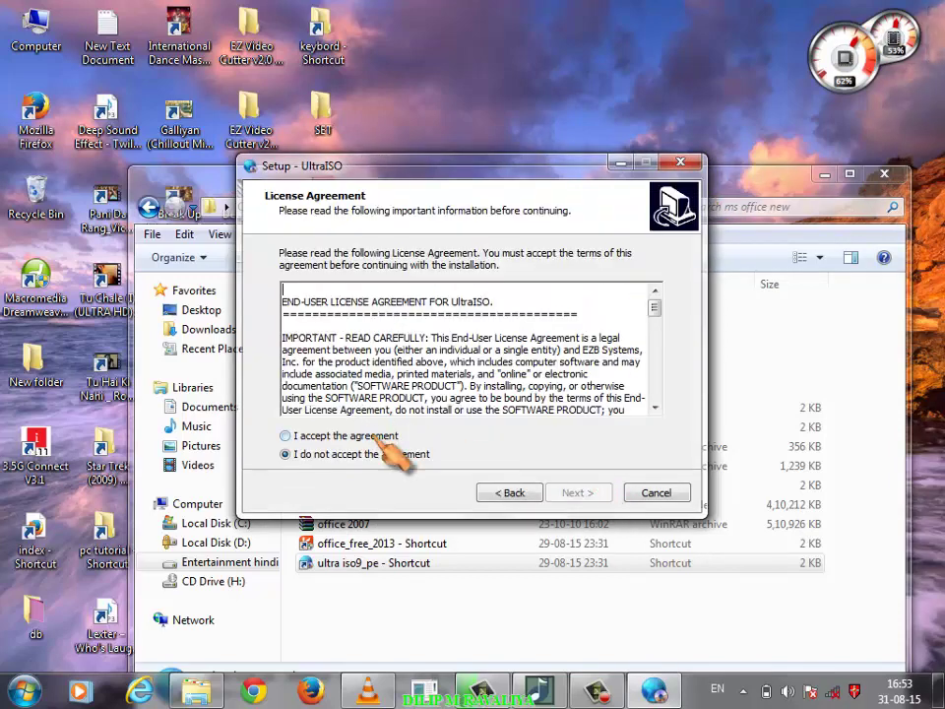
pyautogui.click(287, 437)
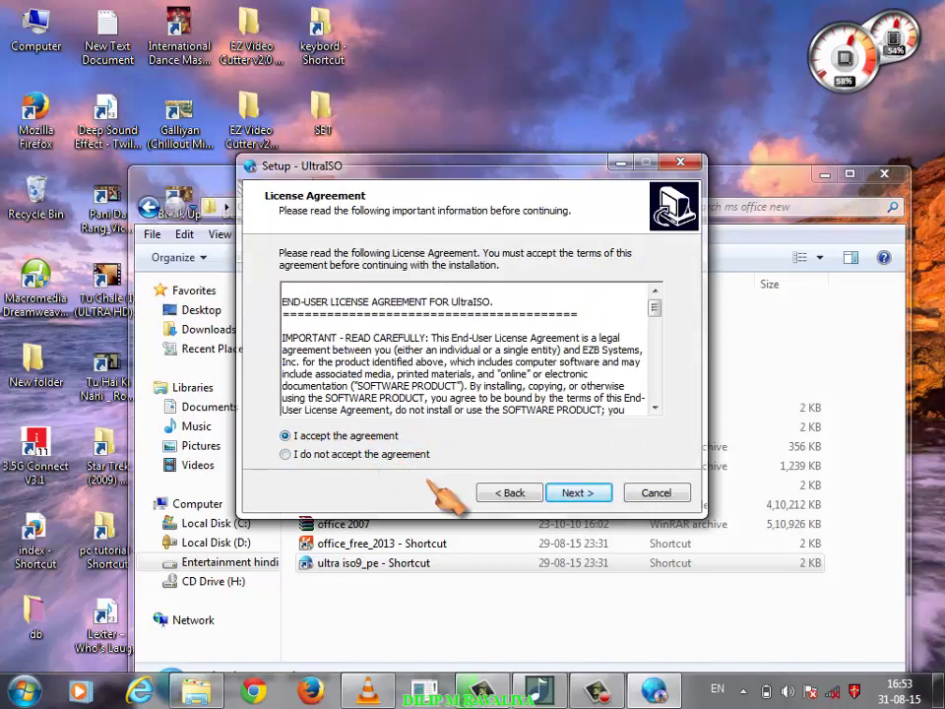
pyautogui.click(286, 454)
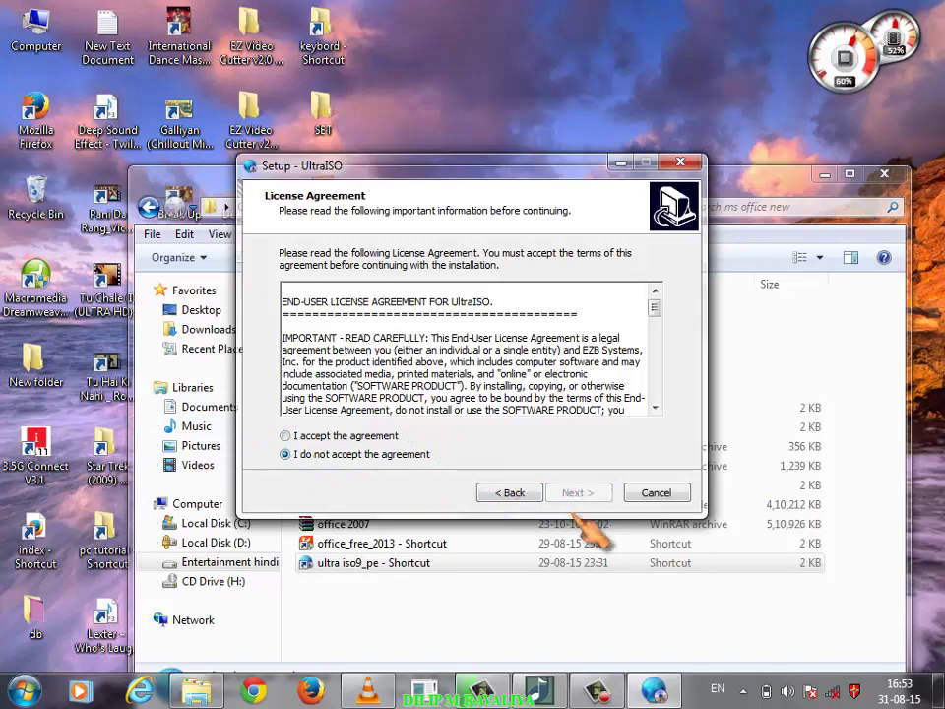
pyautogui.click(285, 436)
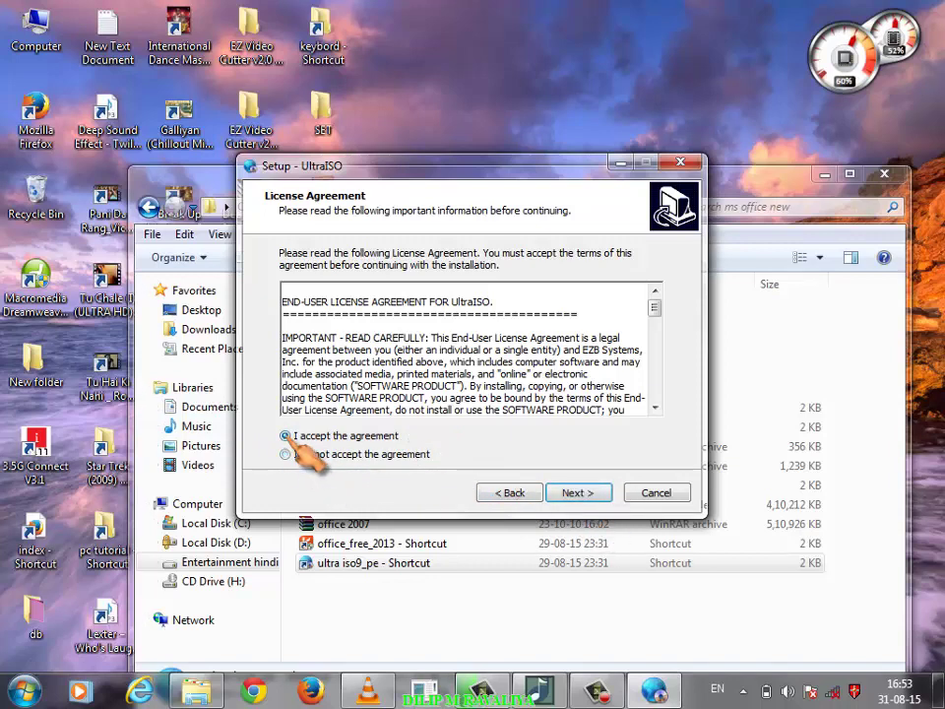
pyautogui.click(587, 492)
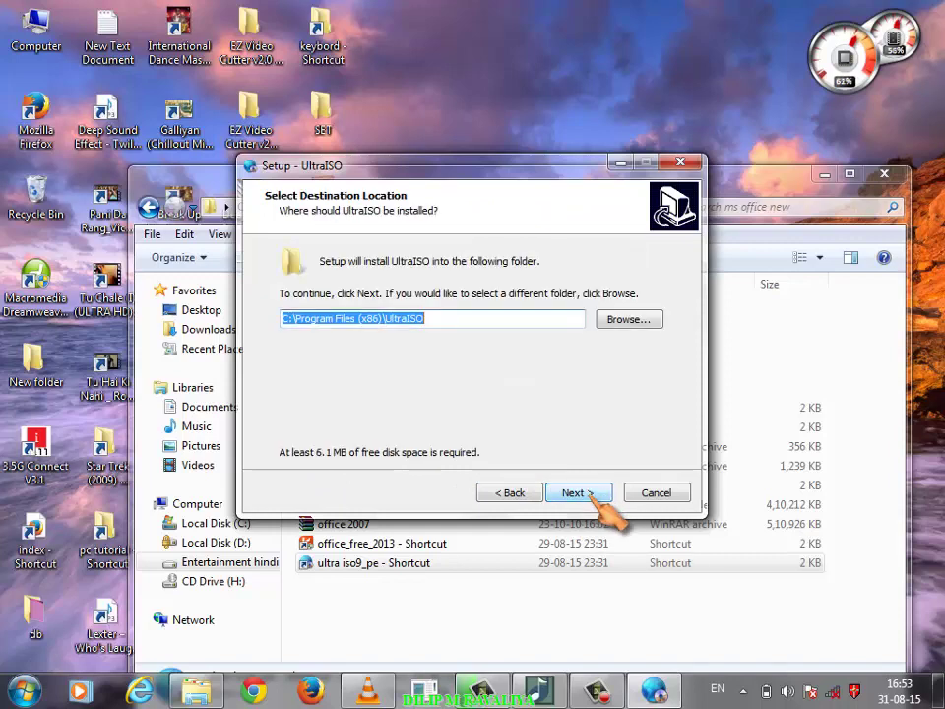
# Keep C:\Program Files (x86)\UltraISO as the destination and UltraISO as the Start Menu folder
pyautogui.click(594, 495)
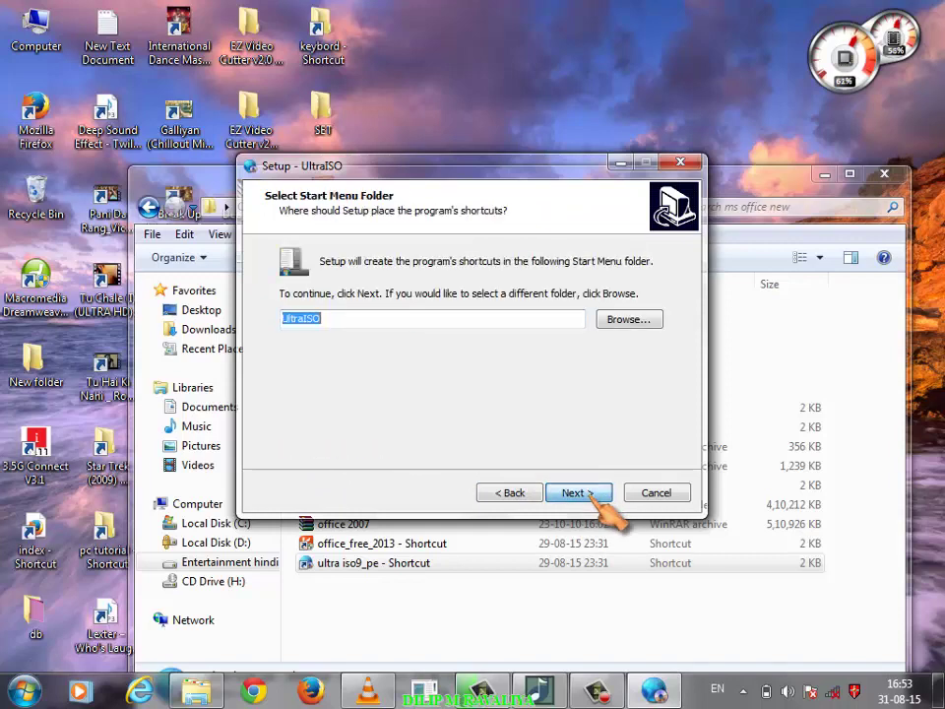
pyautogui.click(513, 494)
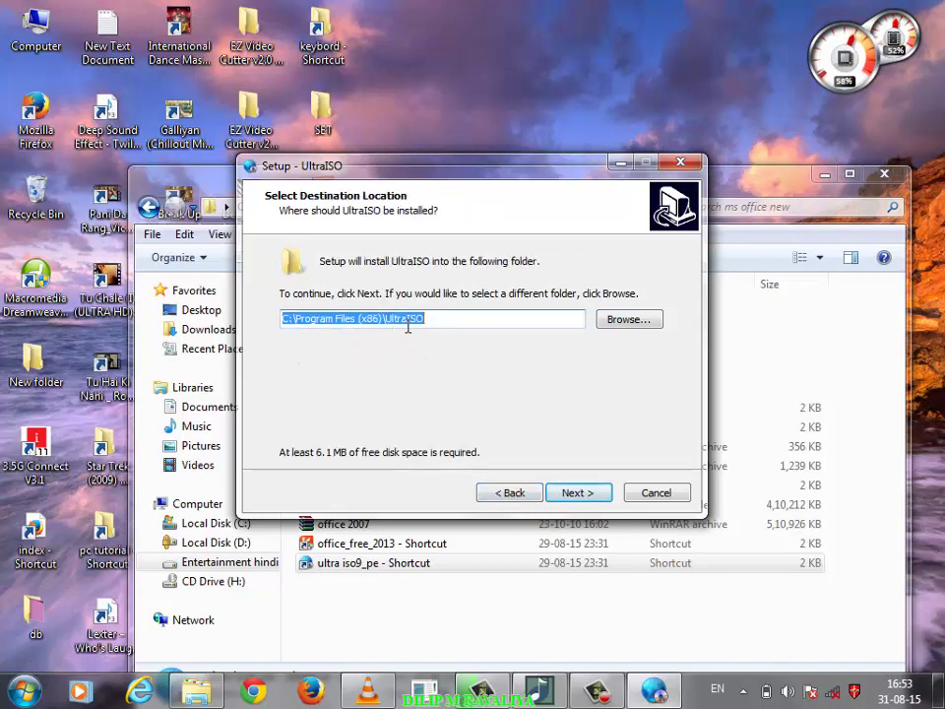
pyautogui.click(585, 495)
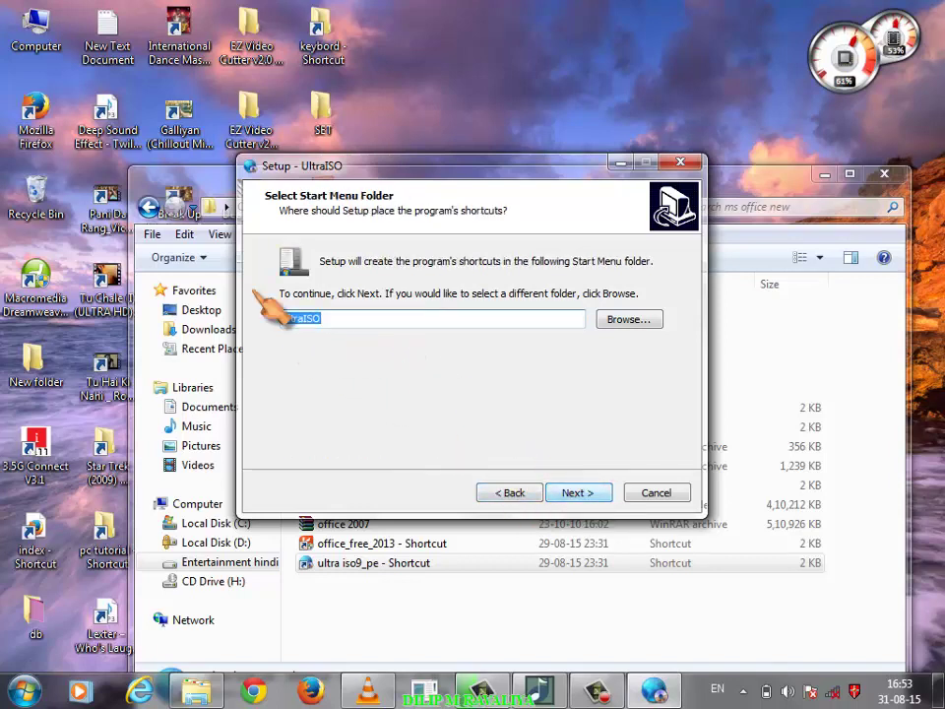
pyautogui.click(597, 495)
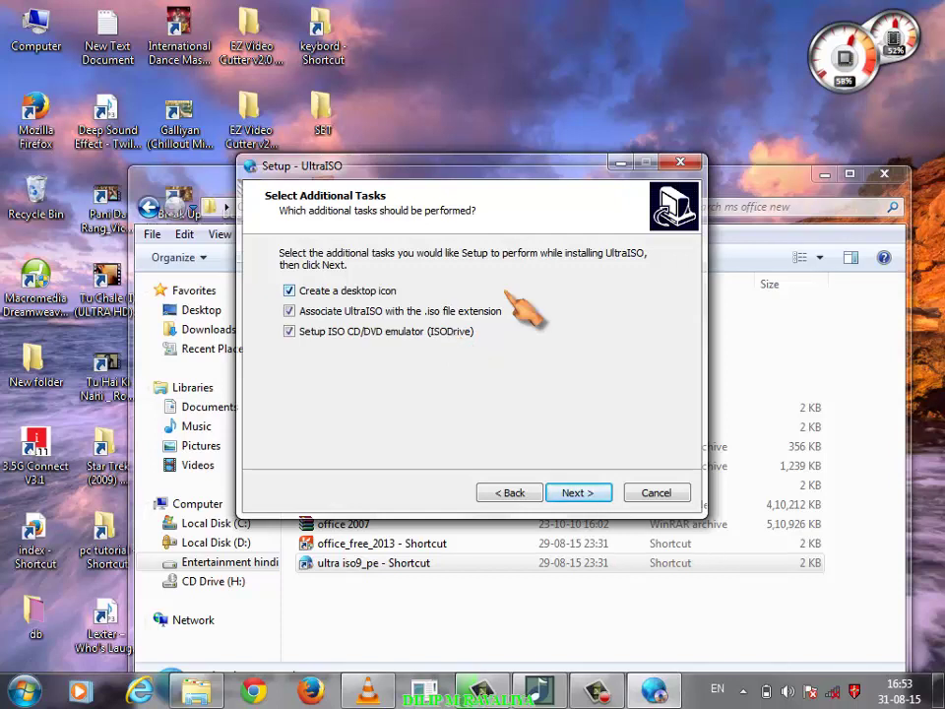
# Install UltraISO with the desktop icon, .iso association and ISODrive emulator, finish the setup, and quit the registration window
pyautogui.click(576, 493)
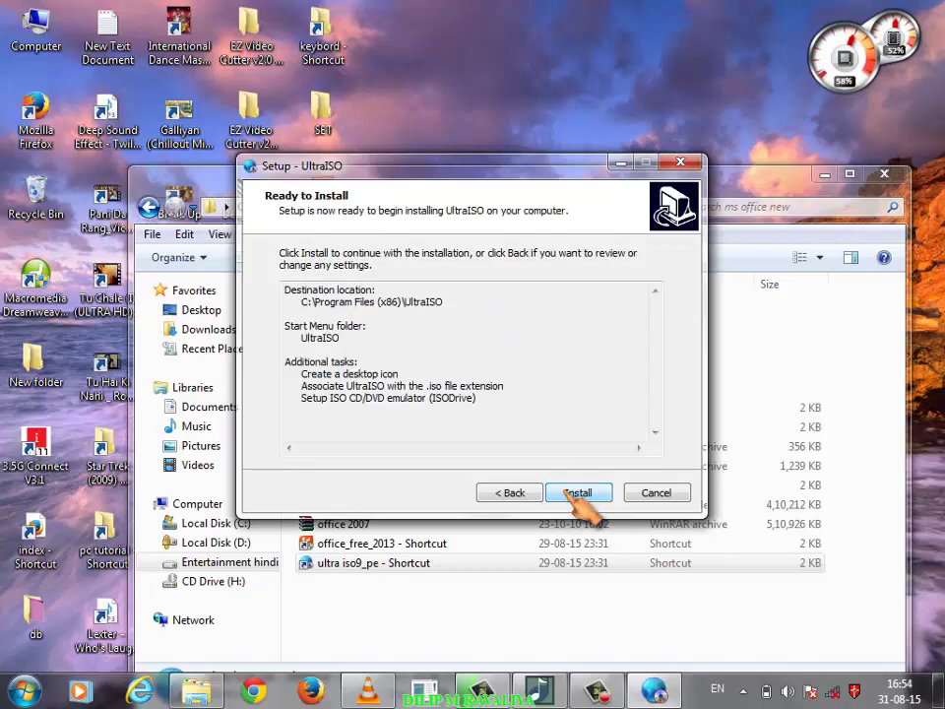
pyautogui.click(577, 493)
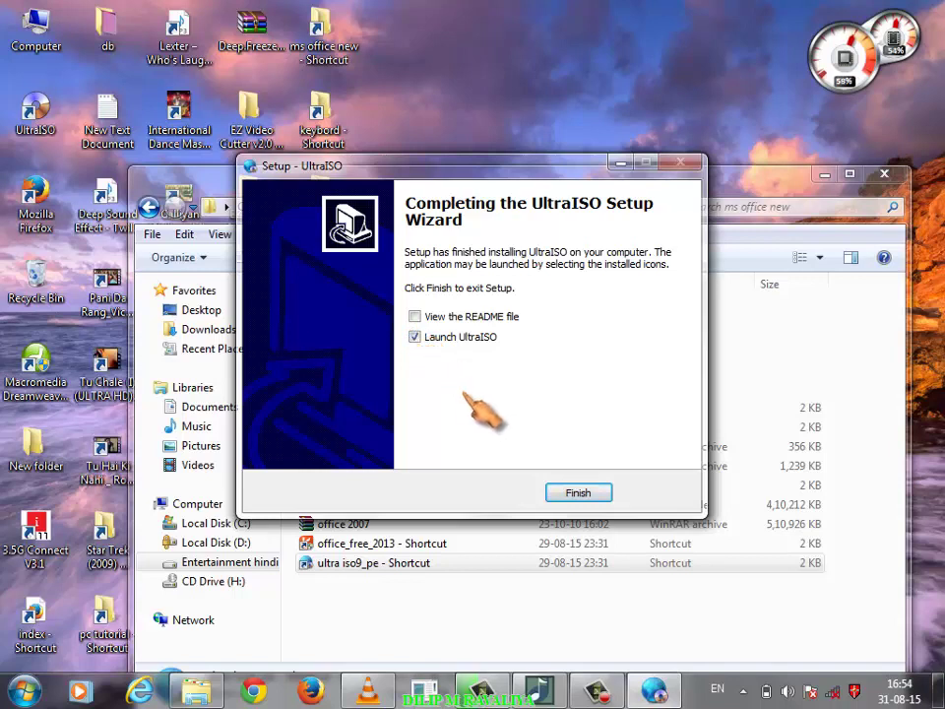
pyautogui.click(580, 493)
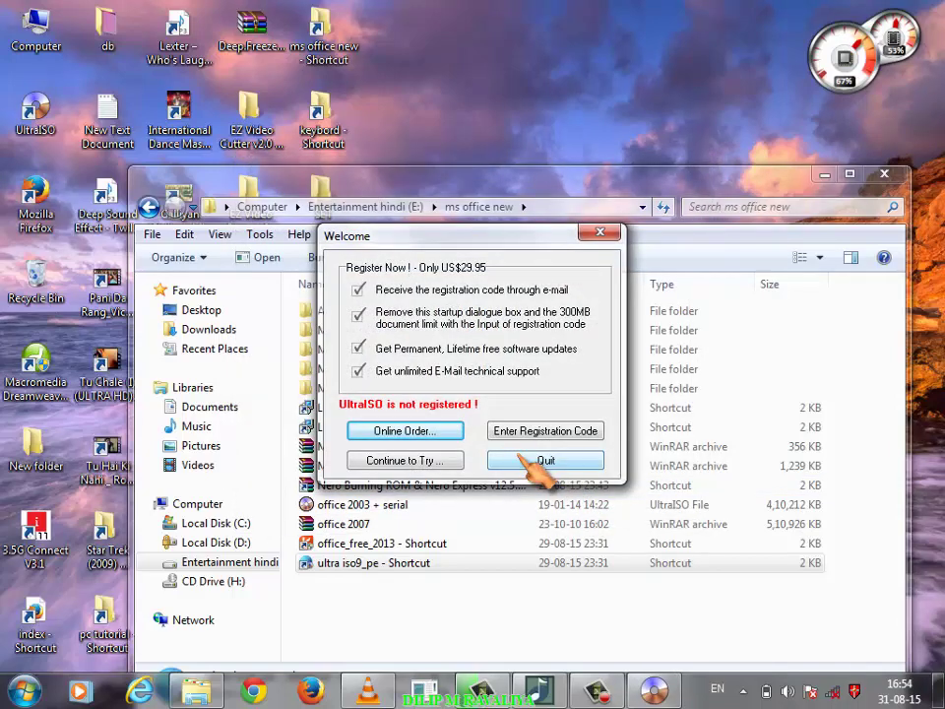
pyautogui.click(543, 460)
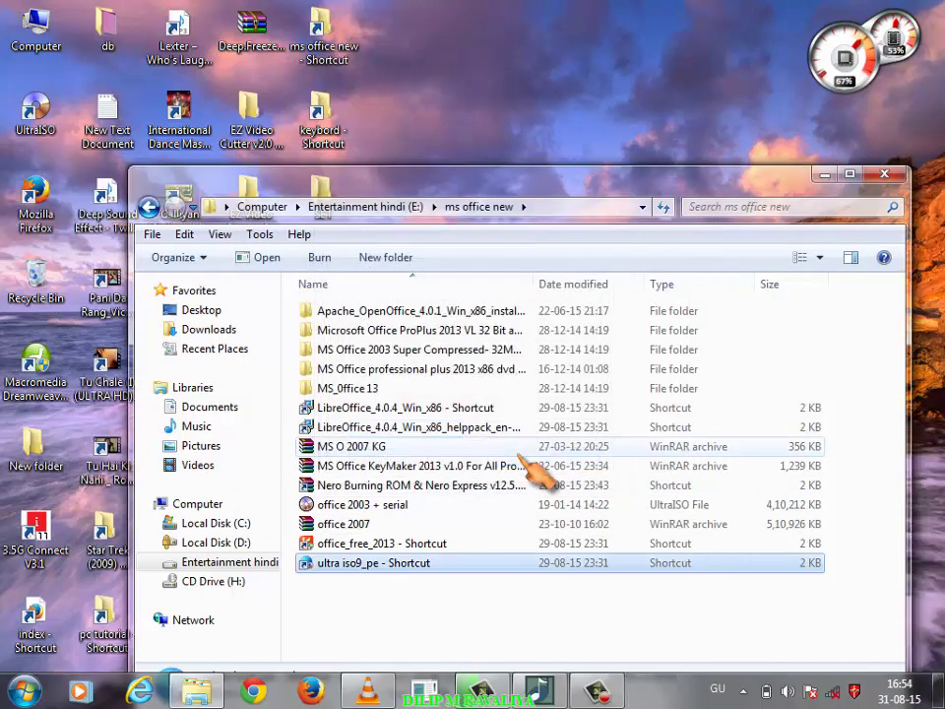
# Search the Start menu for powe, clear the search text, and close the menu
pyautogui.click(39, 692)
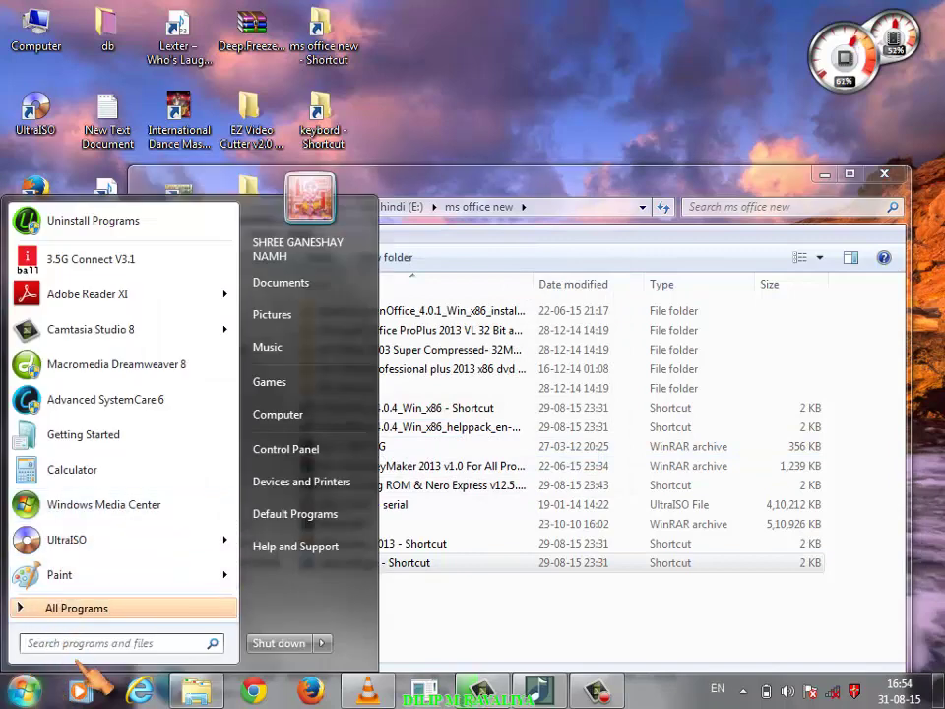
pyautogui.write('powe')
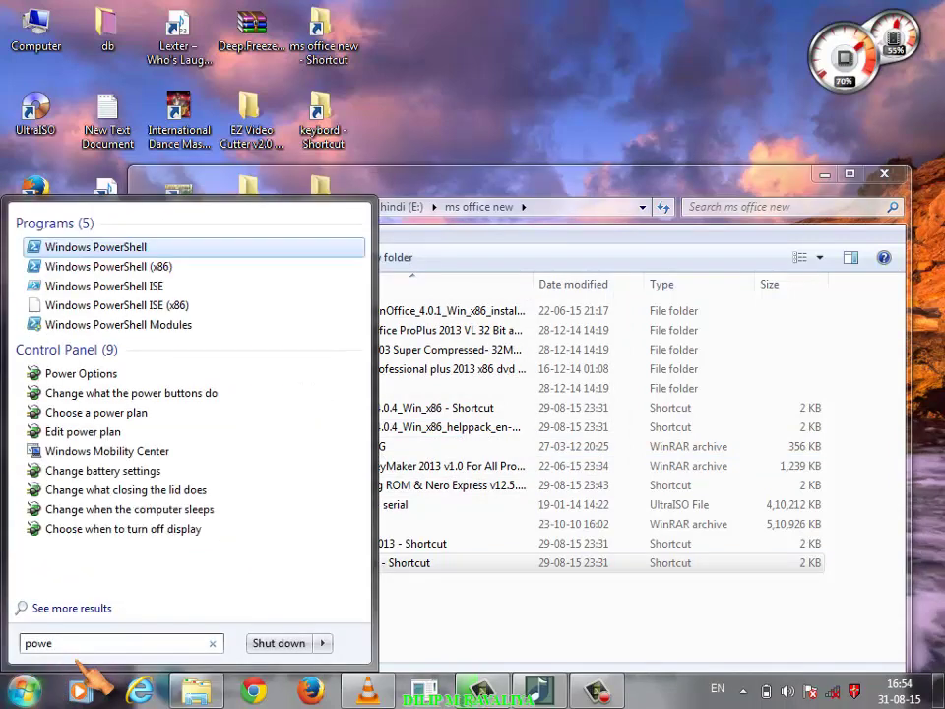
pyautogui.press('BackSpace')
pyautogui.press('BackSpace')
pyautogui.press('BackSpace')
pyautogui.press('BackSpace')
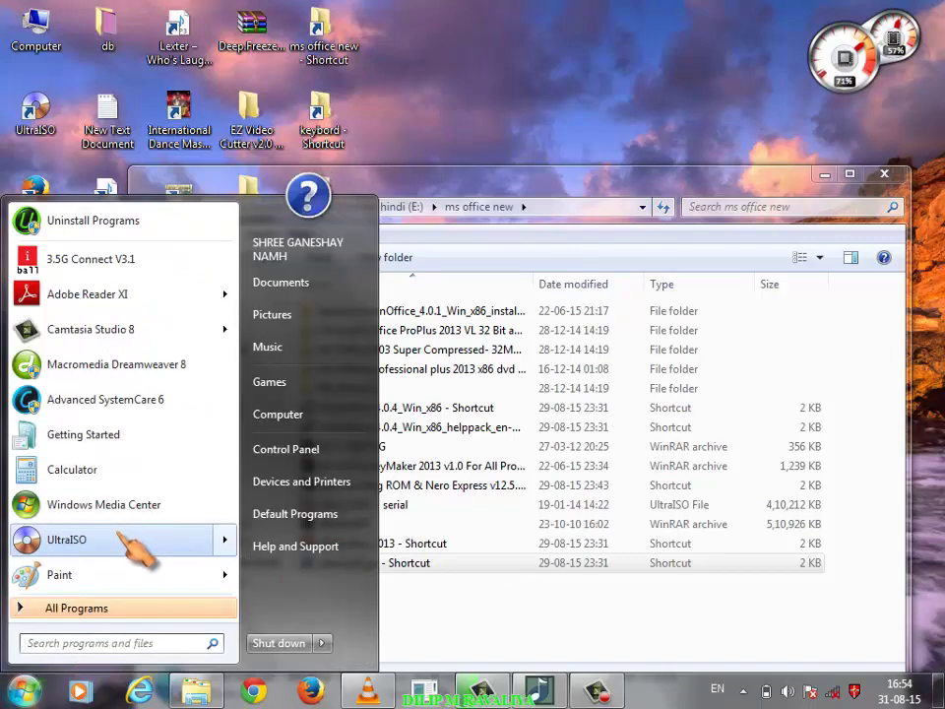
pyautogui.click(542, 547)
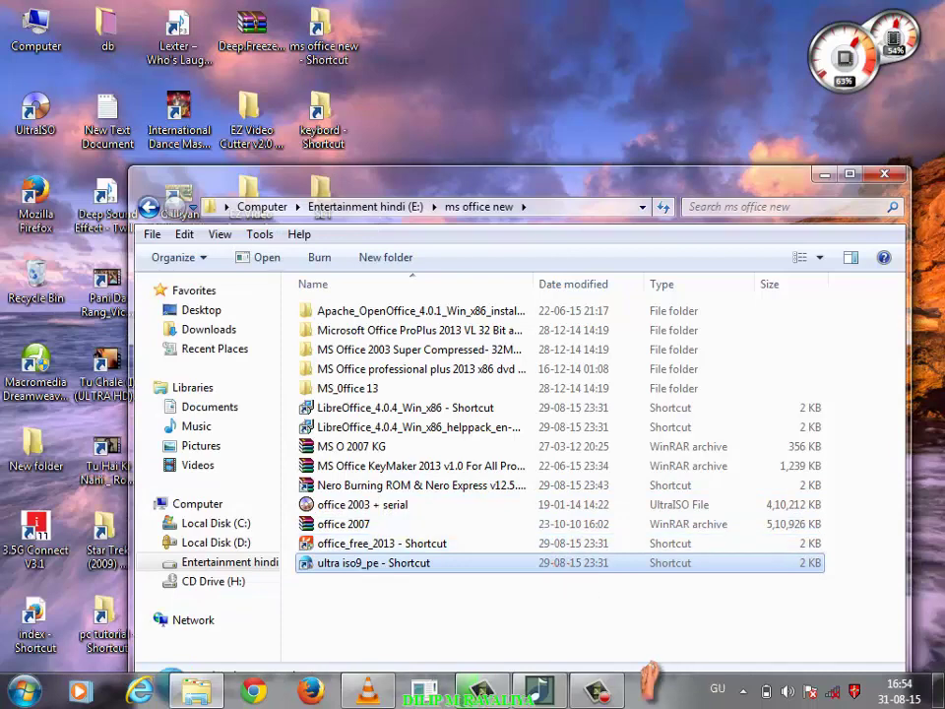
# Permanently delete the ultra iso9_pe shortcut from the ms office new folder
pyautogui.hotkey('shift', 'Delete')
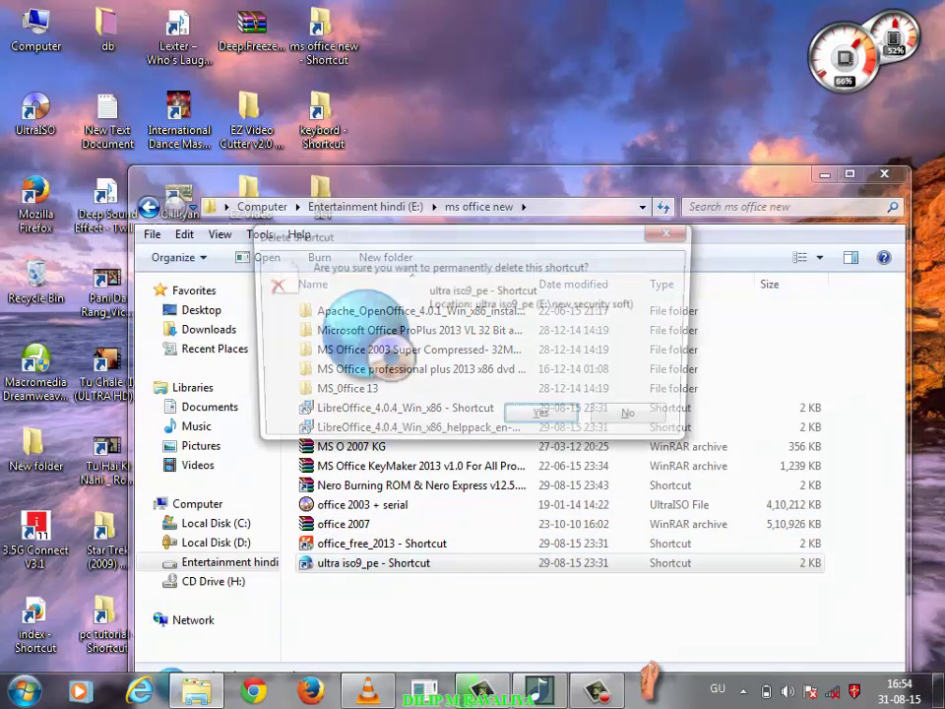
pyautogui.press('Return')
# Look through the LibreOffice, Nero and Office installers and archives in the ms office new folder
pyautogui.press('Up')
pyautogui.press('Up')
pyautogui.press('Up')
pyautogui.press('Up')
pyautogui.press('Up')
pyautogui.press('Up')
pyautogui.press('Up')
pyautogui.press('Up')
pyautogui.press('Up')
pyautogui.press('Up')
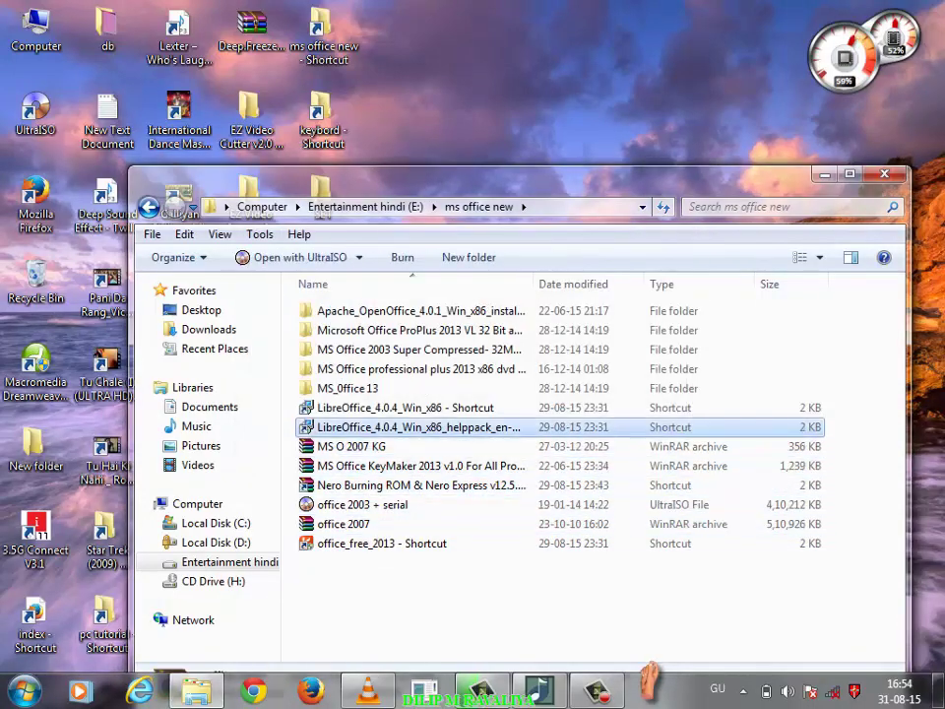
pyautogui.press('Down')
pyautogui.press('Down')
pyautogui.press('Down')
pyautogui.press('Down')
pyautogui.press('Down')
pyautogui.press('Down')
pyautogui.press('Down')
pyautogui.press('Down')
pyautogui.press('Down')
pyautogui.press('Down')
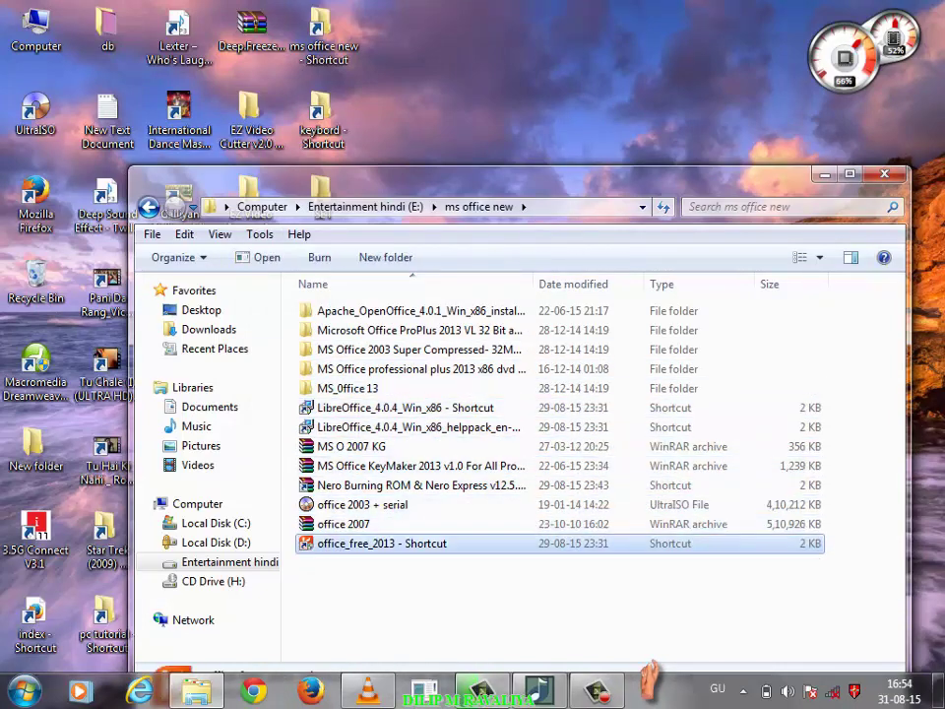
pyautogui.press('Up')
pyautogui.press('Up')
pyautogui.press('Up')
pyautogui.press('Up')
pyautogui.press('Up')
pyautogui.press('Up')
pyautogui.press('Up')
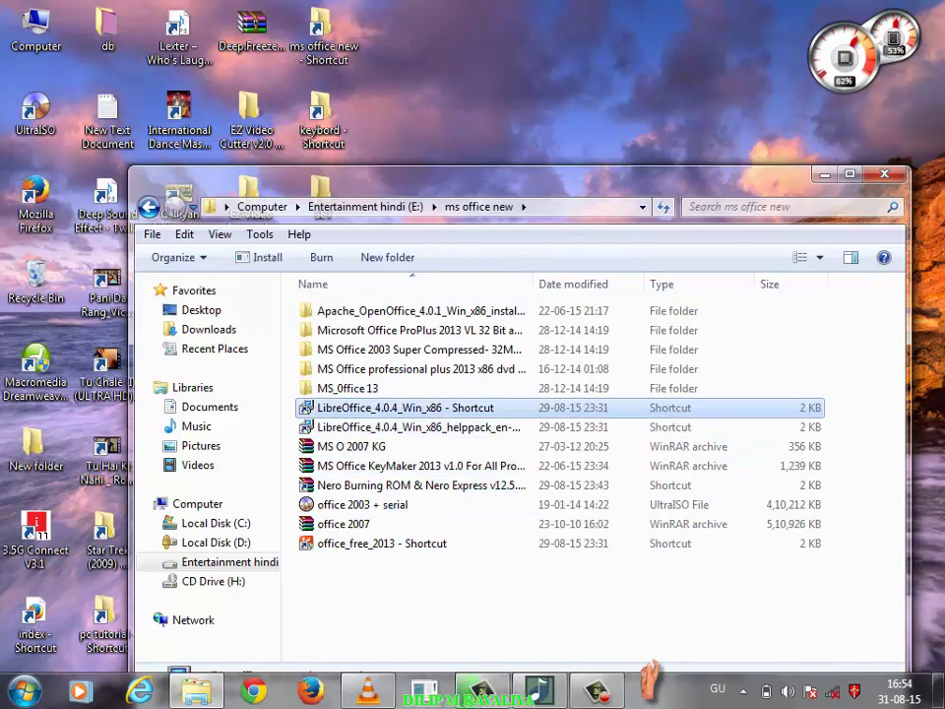
pyautogui.press('Down')
pyautogui.press('Down')
pyautogui.press('Down')
pyautogui.press('Down')
pyautogui.press('Down')
pyautogui.press('Down')
pyautogui.press('Up')
pyautogui.press('Up')
pyautogui.press('Up')
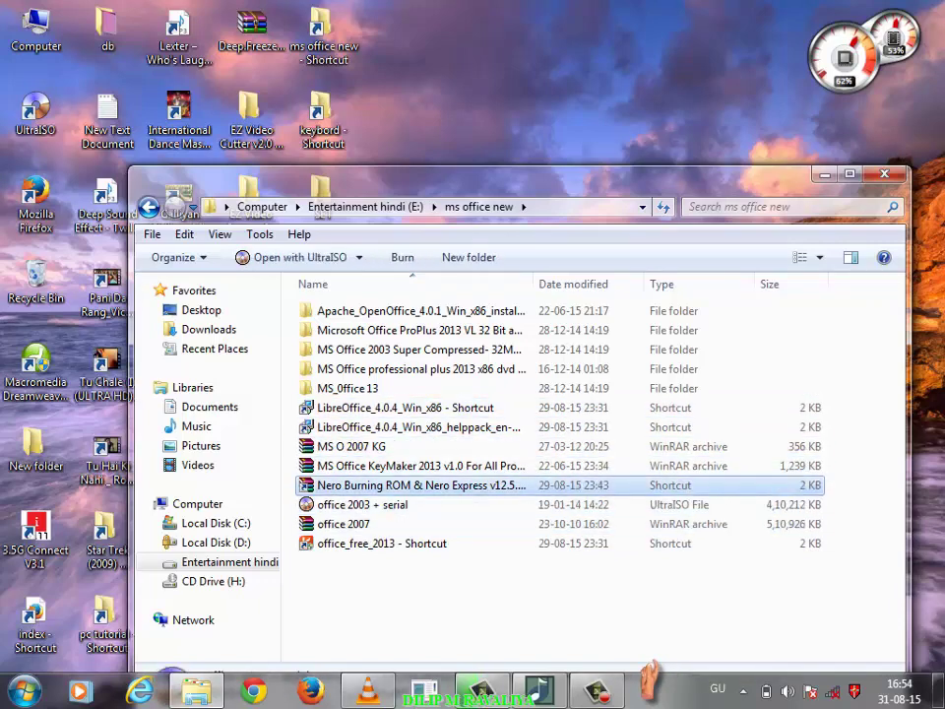
pyautogui.press('Down')
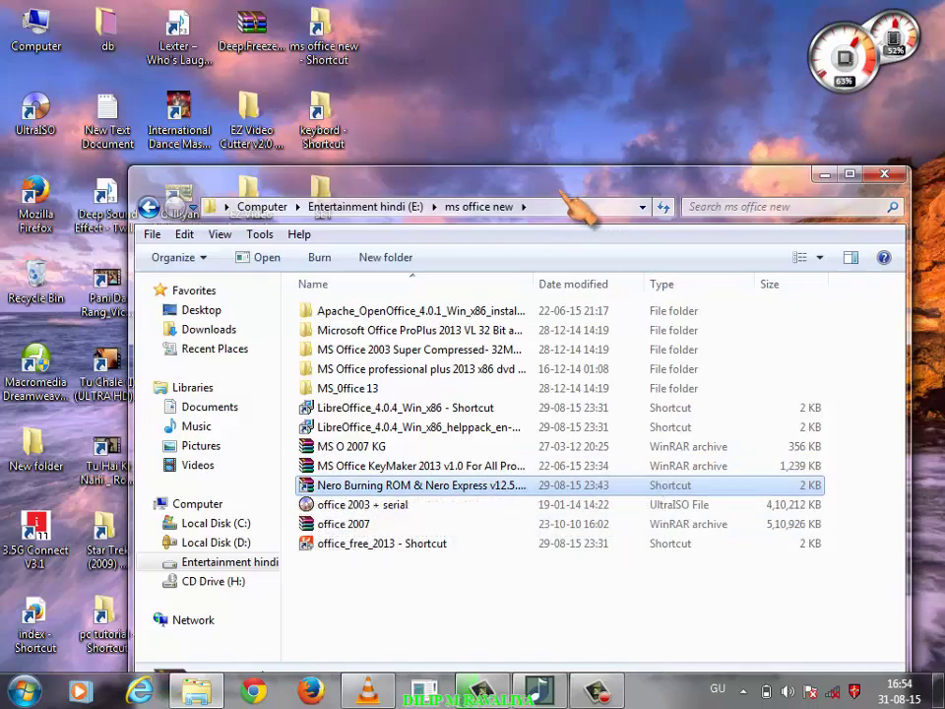
# Move the ms office new window higher so its details are in view, and review the entries between the Office ProPlus 2013 folder and the Nero shortcut
pyautogui.moveTo(561, 209); pyautogui.dragTo(683, 124)
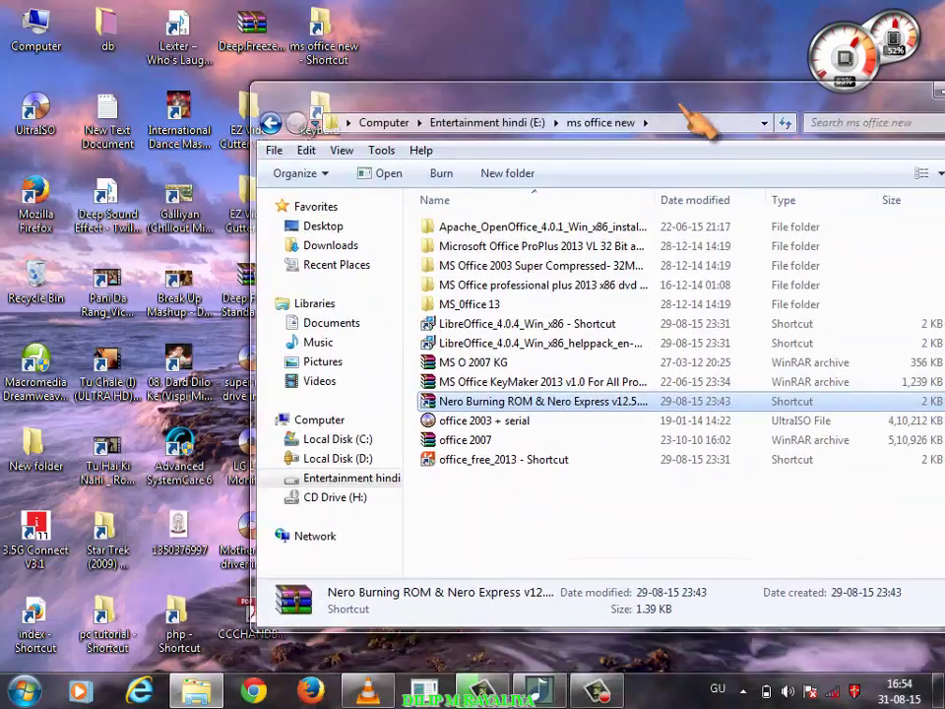
pyautogui.press('F10')
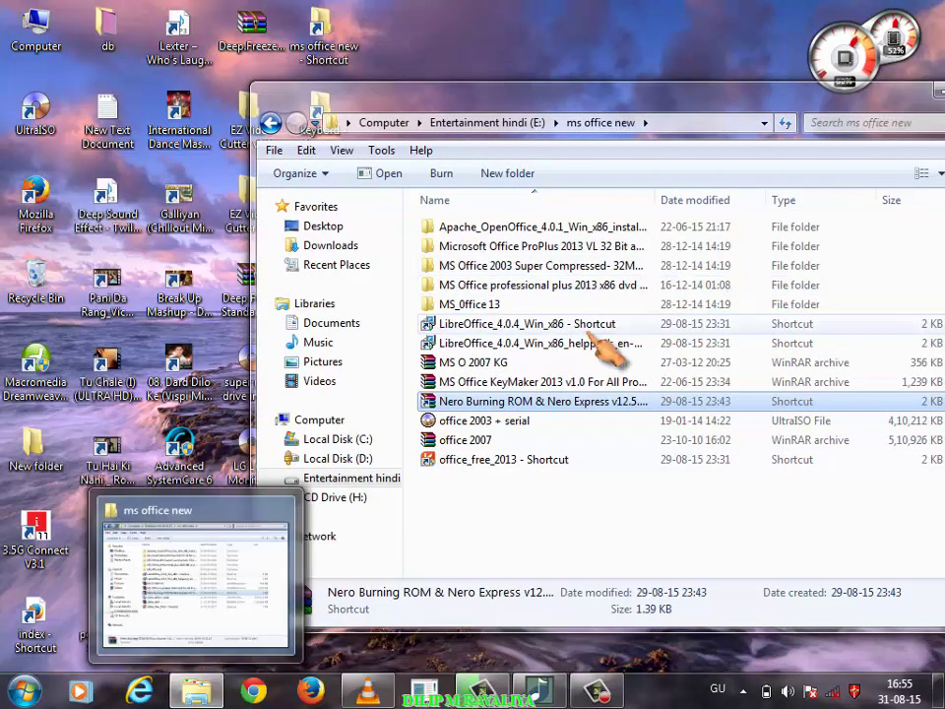
pyautogui.press('Up')
pyautogui.press('Up')
pyautogui.press('Up')
pyautogui.press('Up')
pyautogui.press('Up')
pyautogui.press('Up')
pyautogui.press('Up')
pyautogui.press('Up')
pyautogui.press('Up')
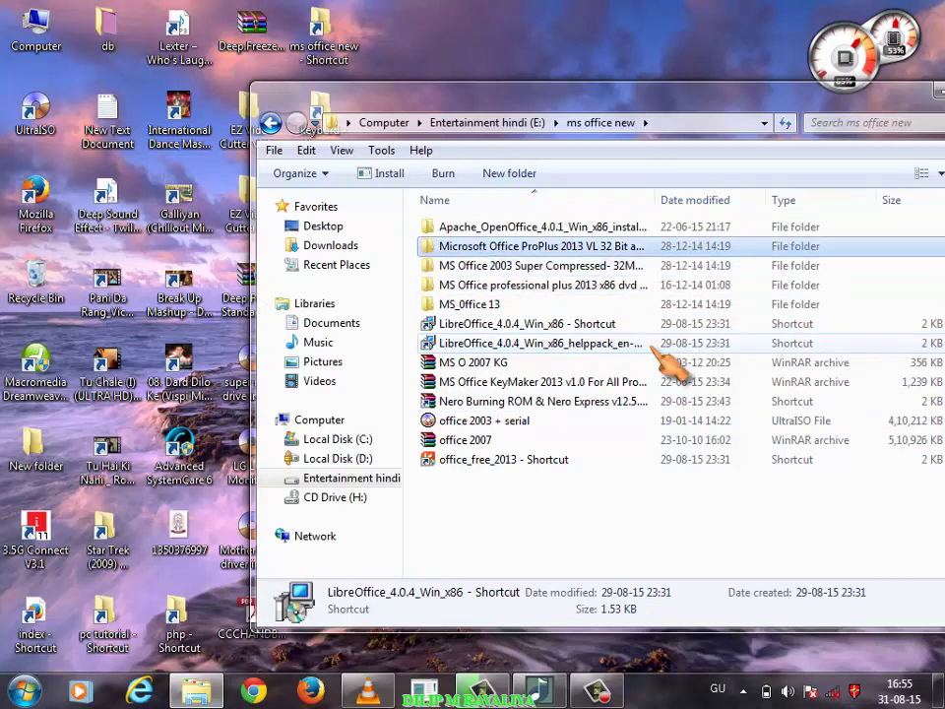
pyautogui.press('Down')
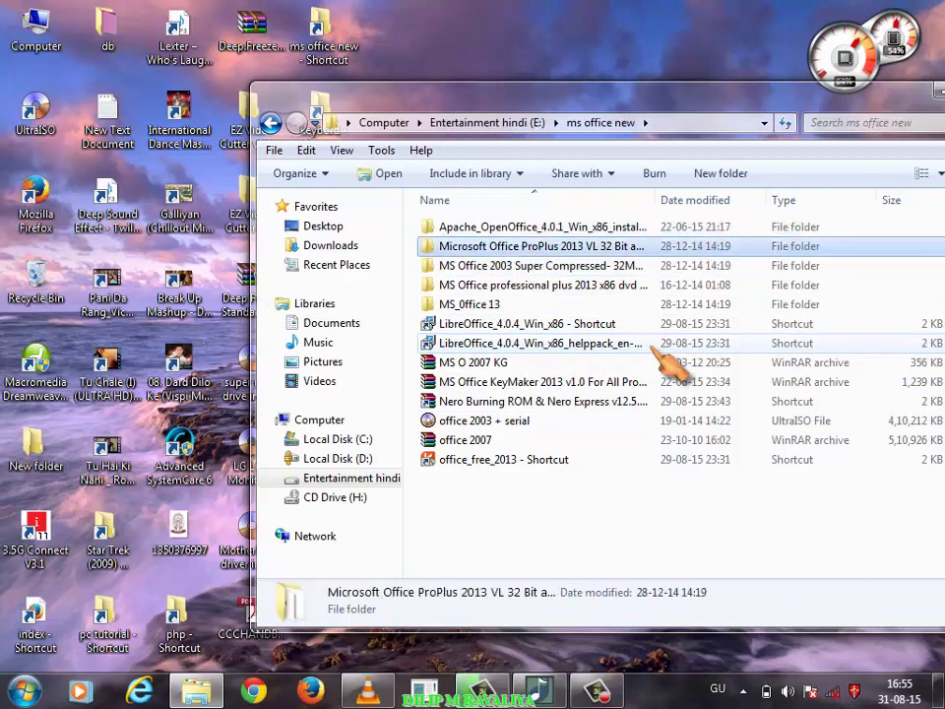
pyautogui.press('Down')
pyautogui.press('Down')
pyautogui.press('Down')
pyautogui.press('Down')
pyautogui.press('Down')
pyautogui.press('Down')
pyautogui.press('Down')
pyautogui.press('Down')
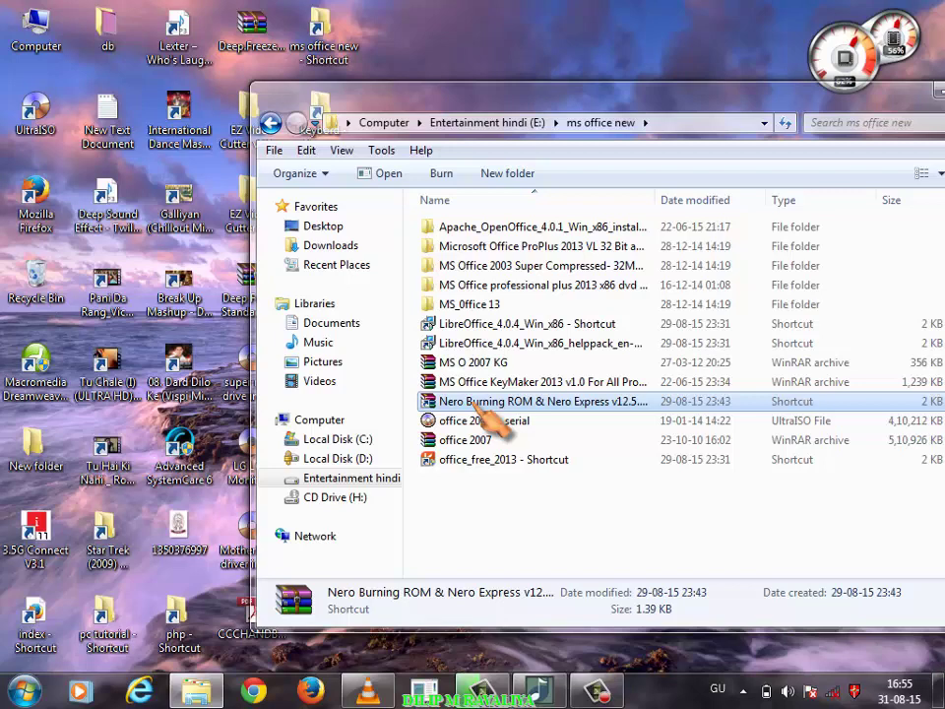
# Maximize the ms office new window and select the Nero Burning ROM & Nero Express shortcut
pyautogui.moveTo(604, 108); pyautogui.dragTo(513, 103)
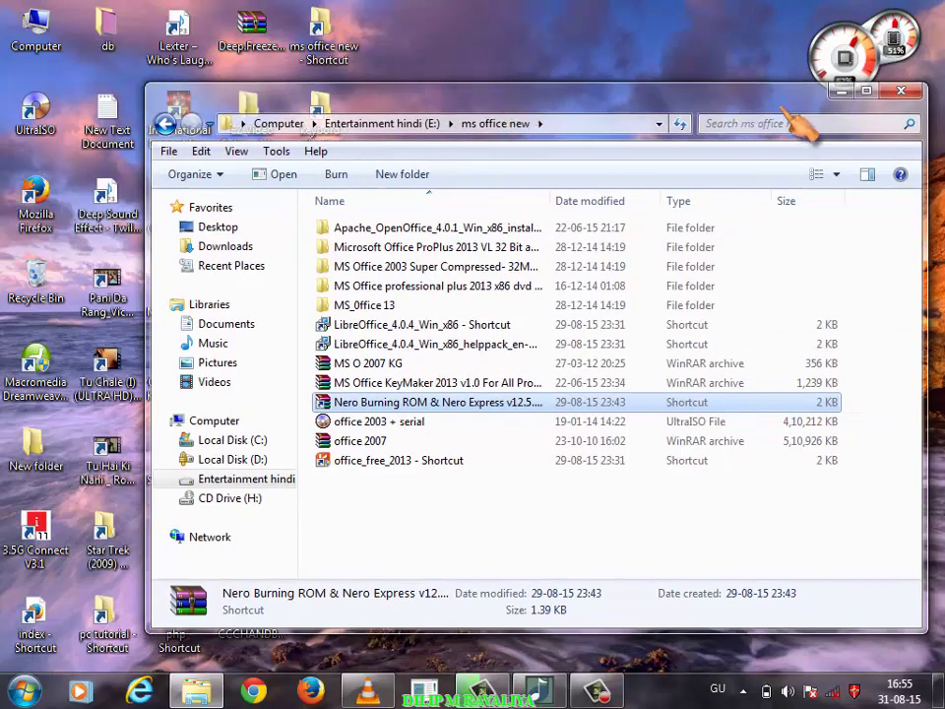
pyautogui.doubleClick(646, 89)
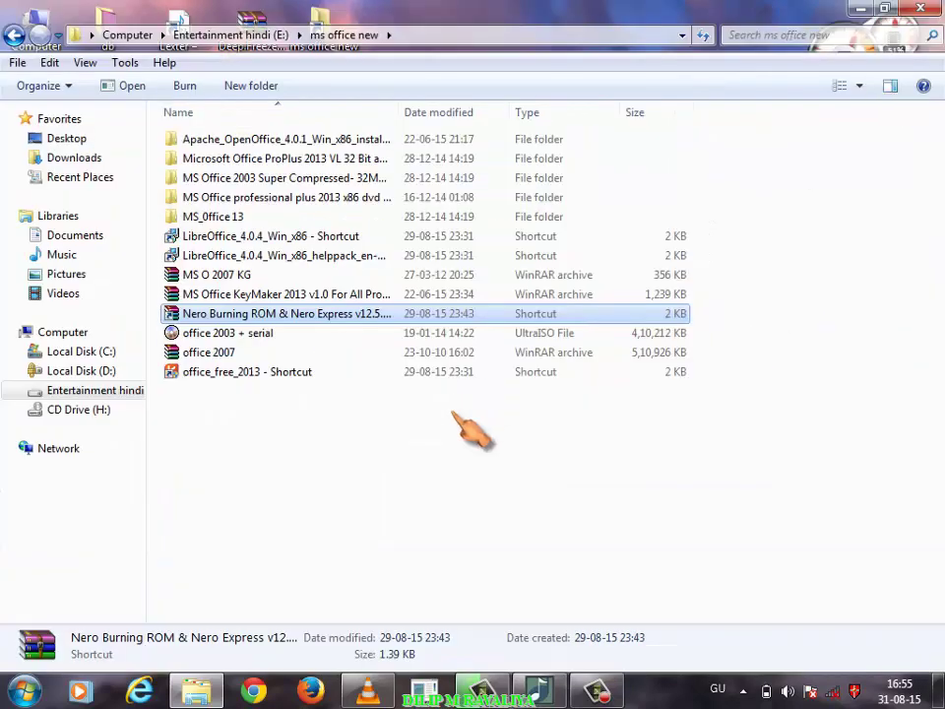
pyautogui.press('Up')
pyautogui.press('Down')
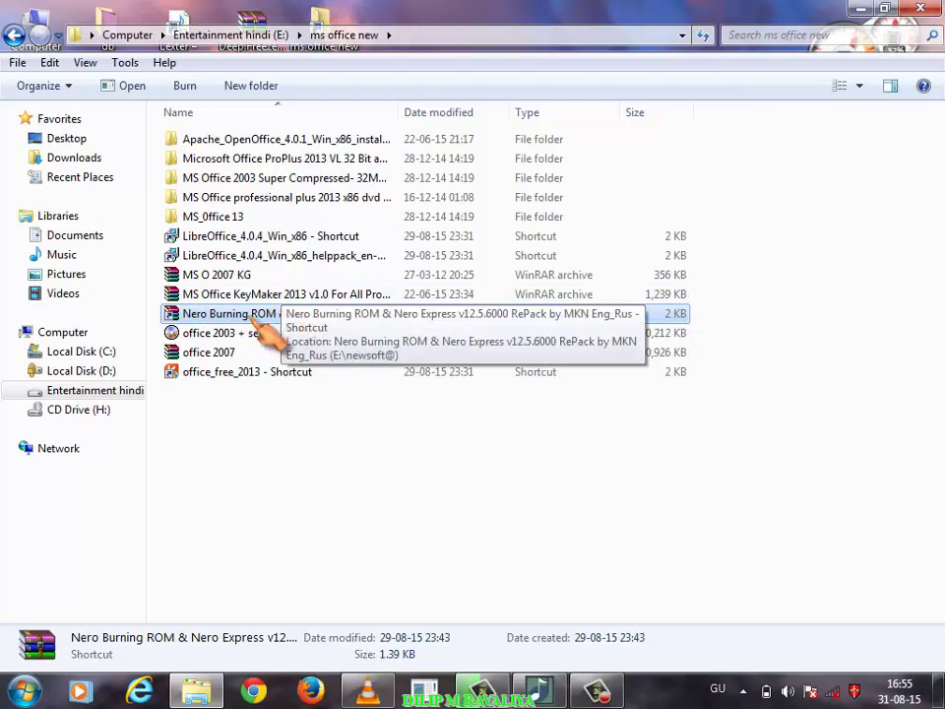
pyautogui.press('Up')
pyautogui.press('Down')
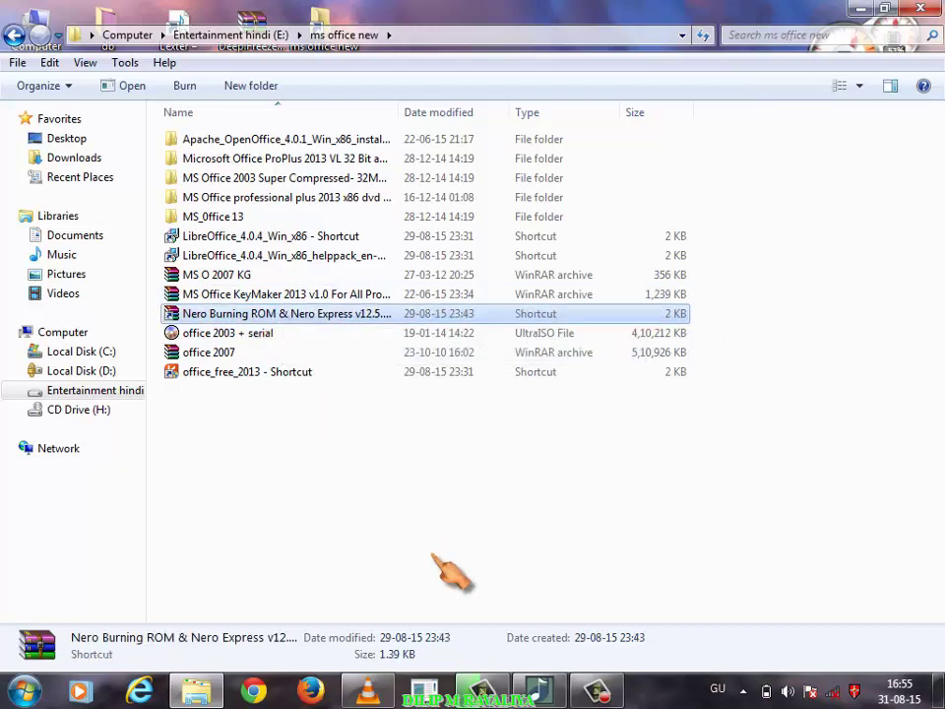
# Open the Nero Burning ROM & Nero Express v12.5.6000 archive in WinRAR and enter the folder inside it
pyautogui.press('Return')
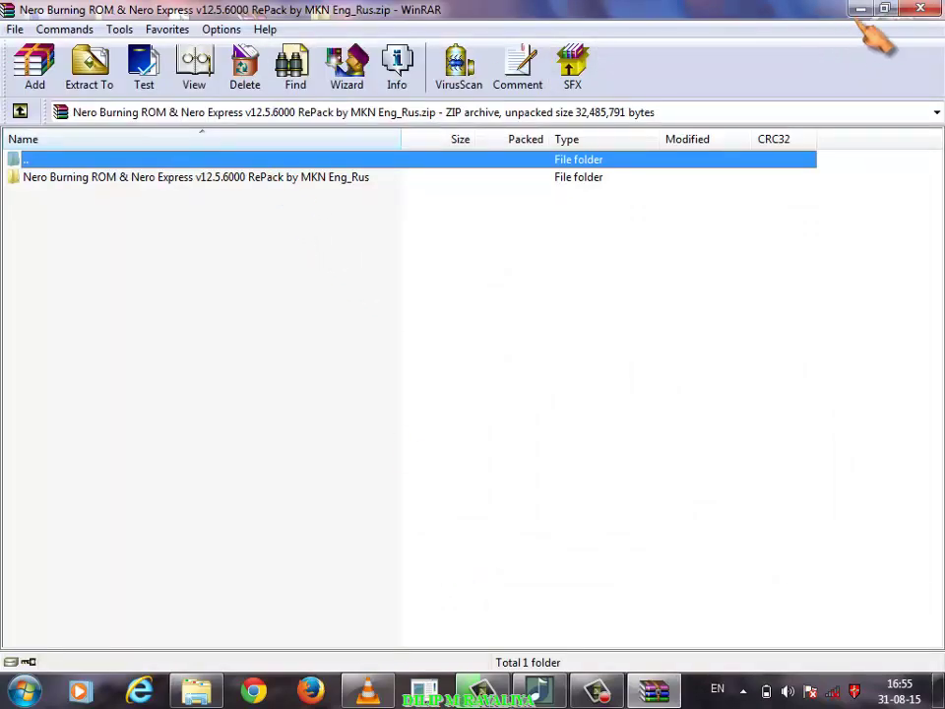
pyautogui.click(921, 8)
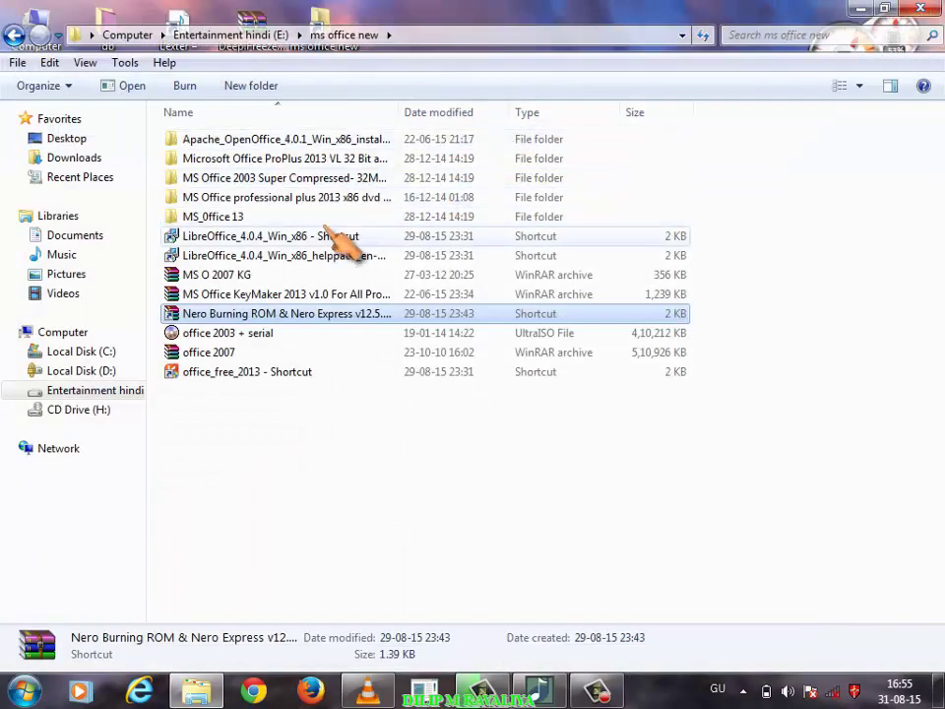
pyautogui.moveTo(328, 321)
pyautogui.mouseDown()
pyautogui.moveTo(315, 300)
pyautogui.moveTo(327, 311)
pyautogui.mouseUp()
pyautogui.doubleClick(296, 315)
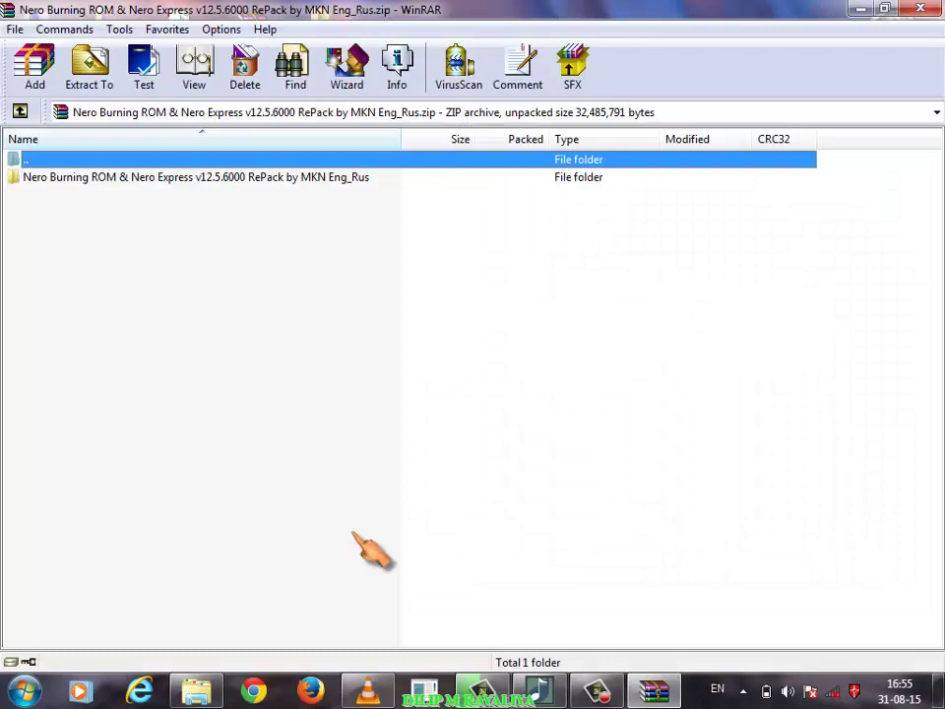
pyautogui.press('Down')
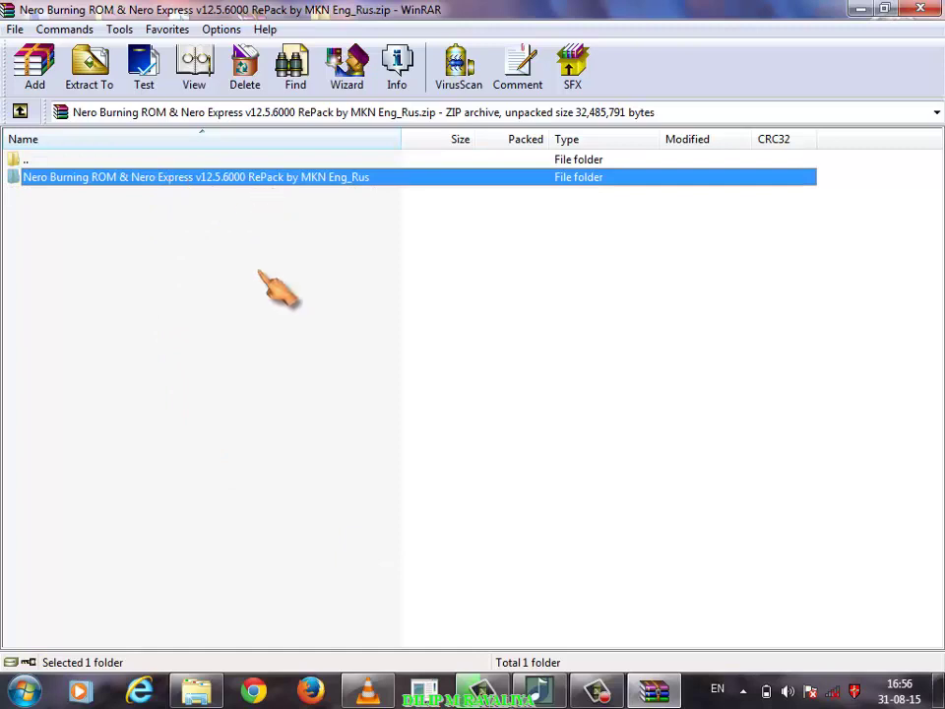
pyautogui.press('Return')
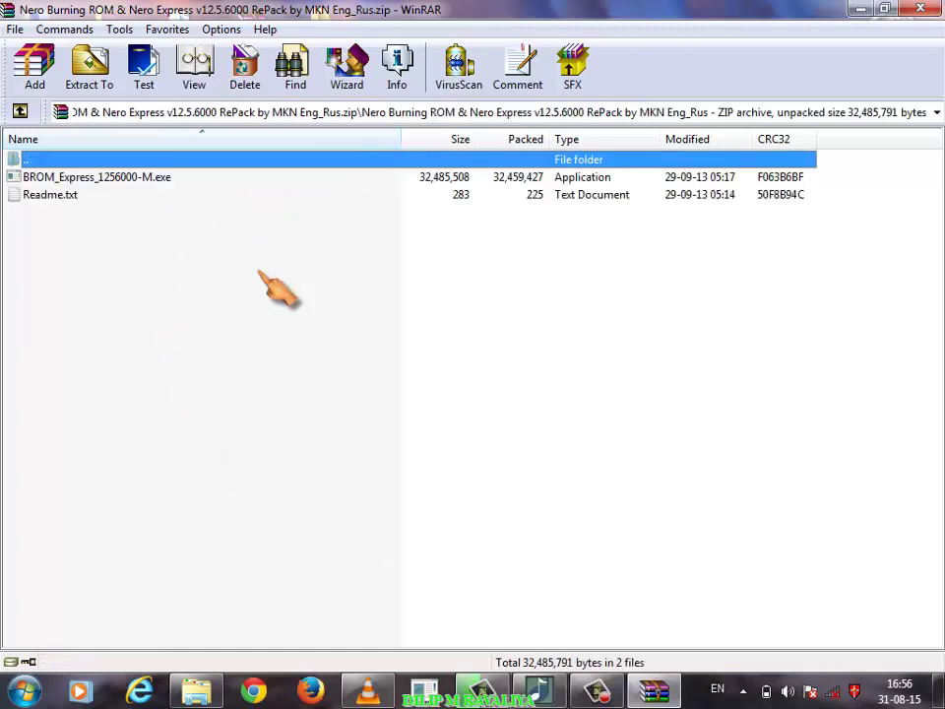
# Read Readme.txt from the Nero archive and close it
pyautogui.press('Down')
pyautogui.press('Down')
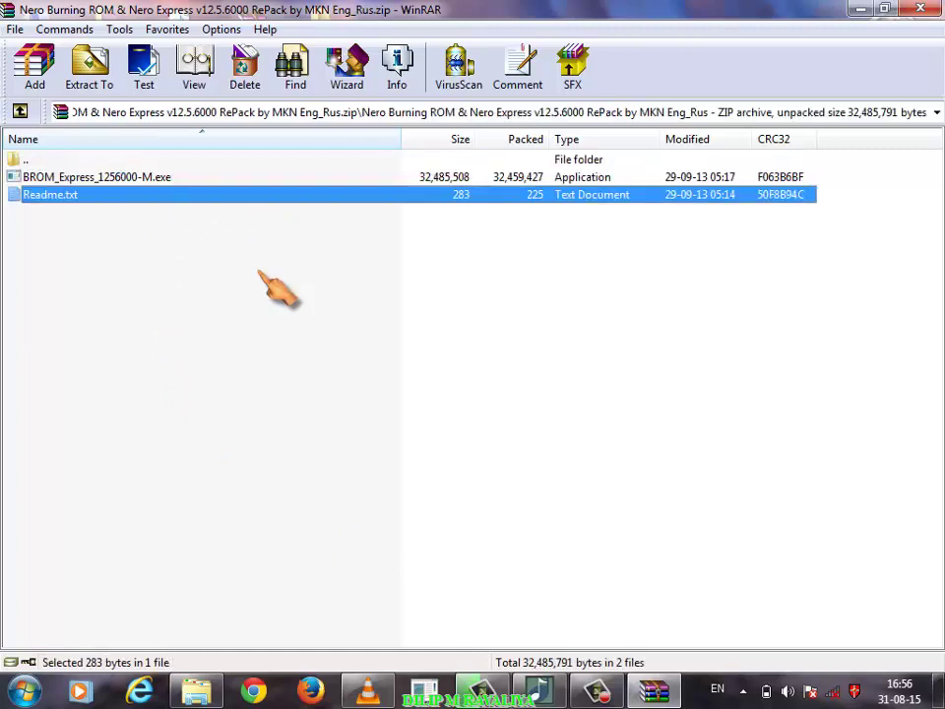
pyautogui.press('Up')
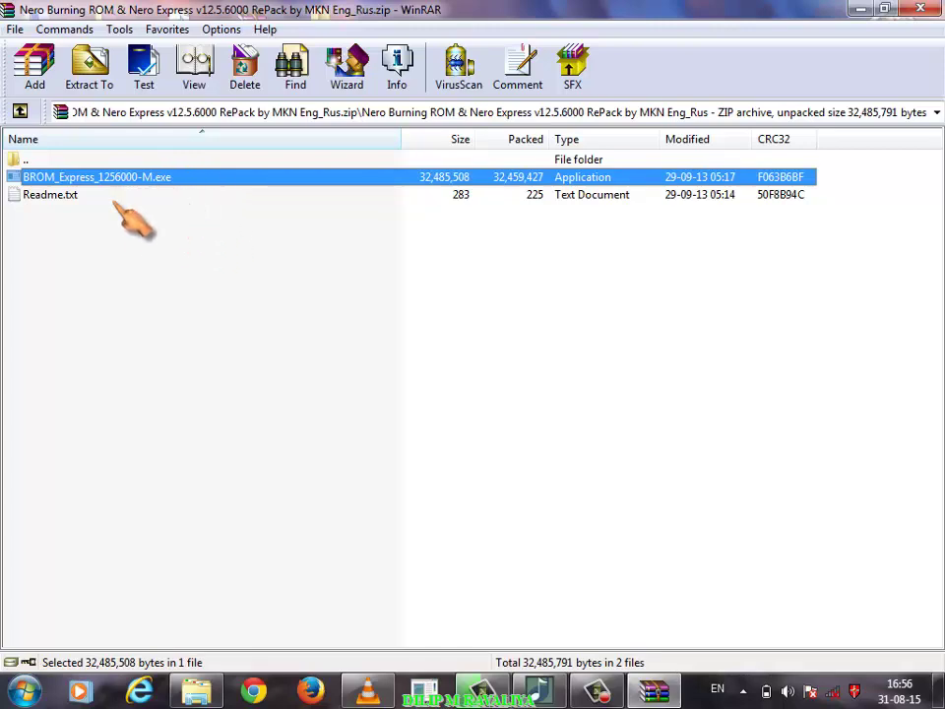
pyautogui.doubleClick(50, 196)
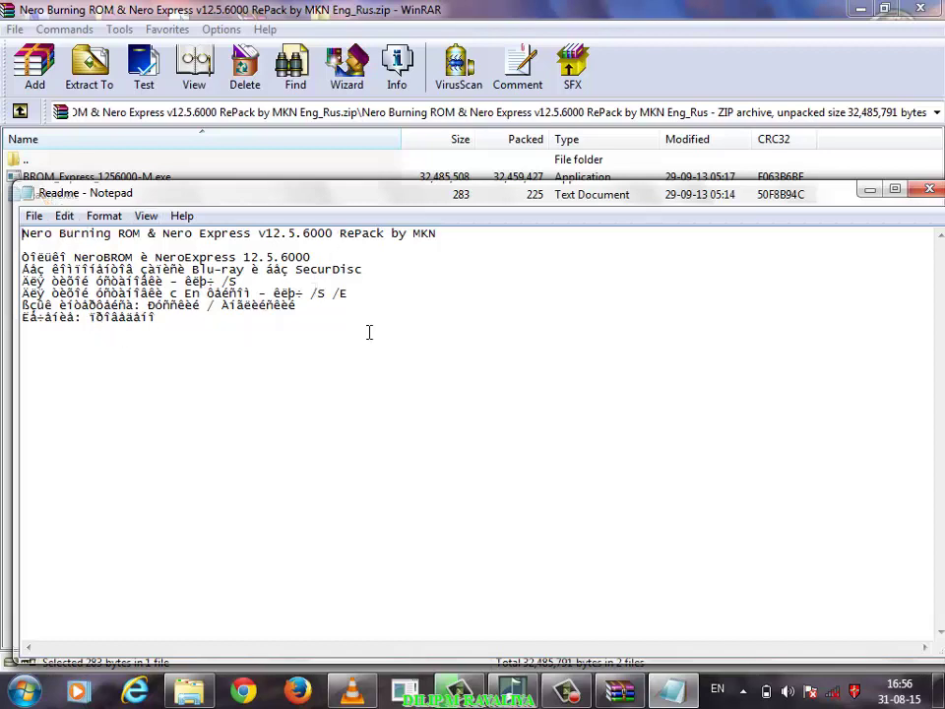
pyautogui.click(928, 188)
# Run BROM_Express_1256000-M.exe and install Nero in C:\Program Files (x86)\Nero with Ru, Nero context menu, and Burning ROM and Express
pyautogui.press('Up')
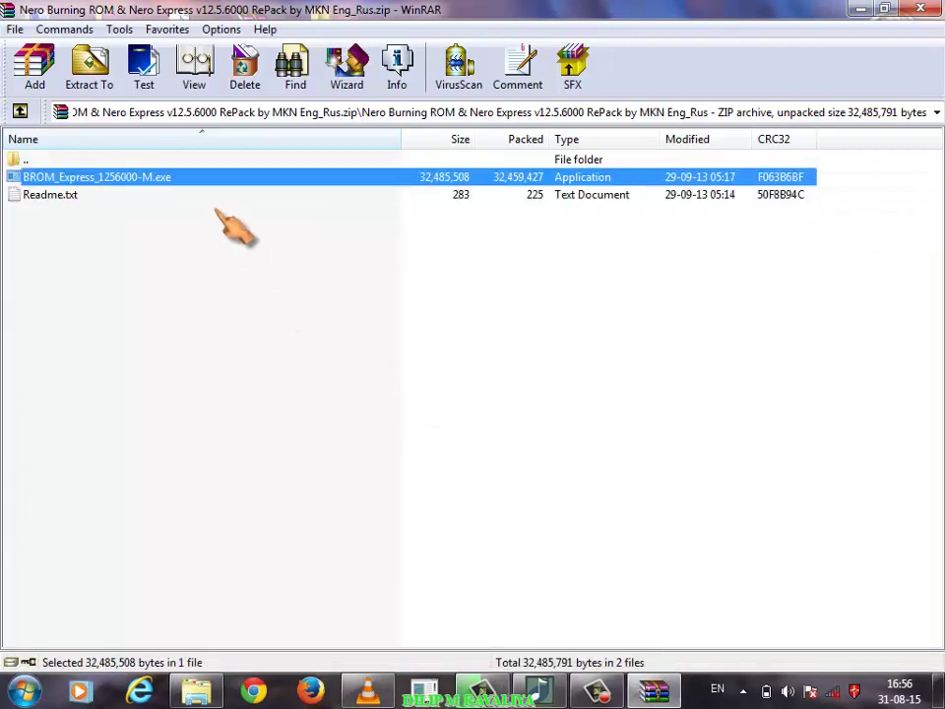
pyautogui.doubleClick(131, 185)
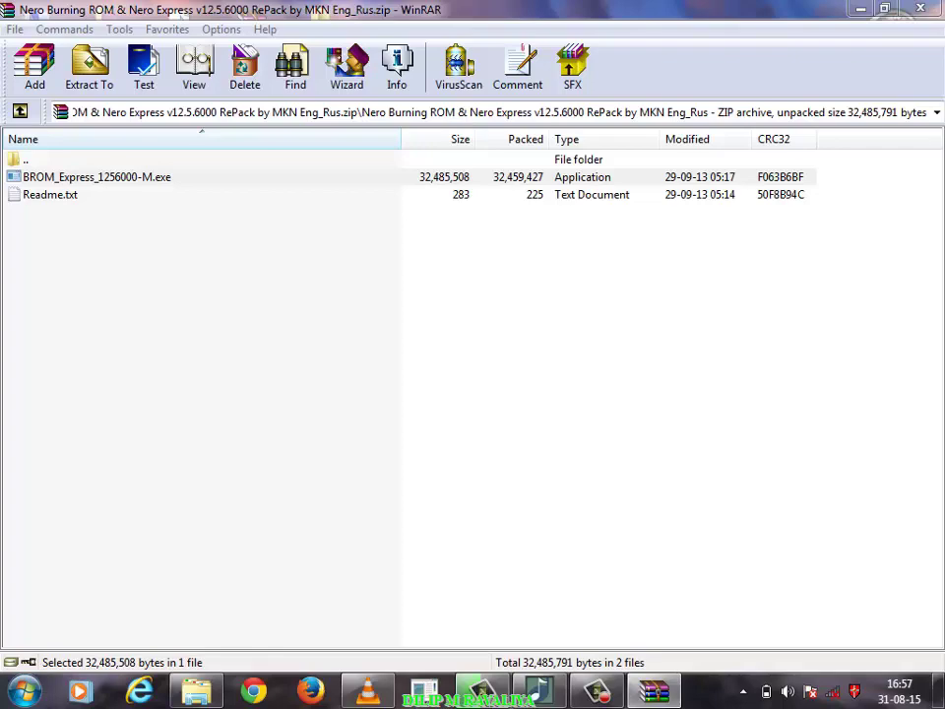
pyautogui.click(131, 180)
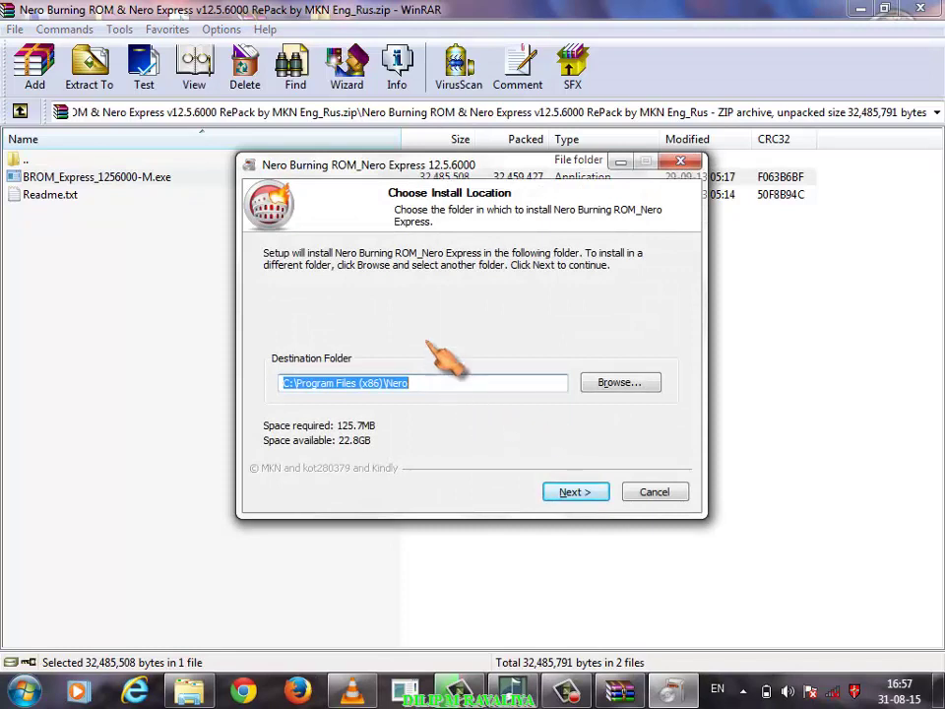
pyautogui.click(574, 492)
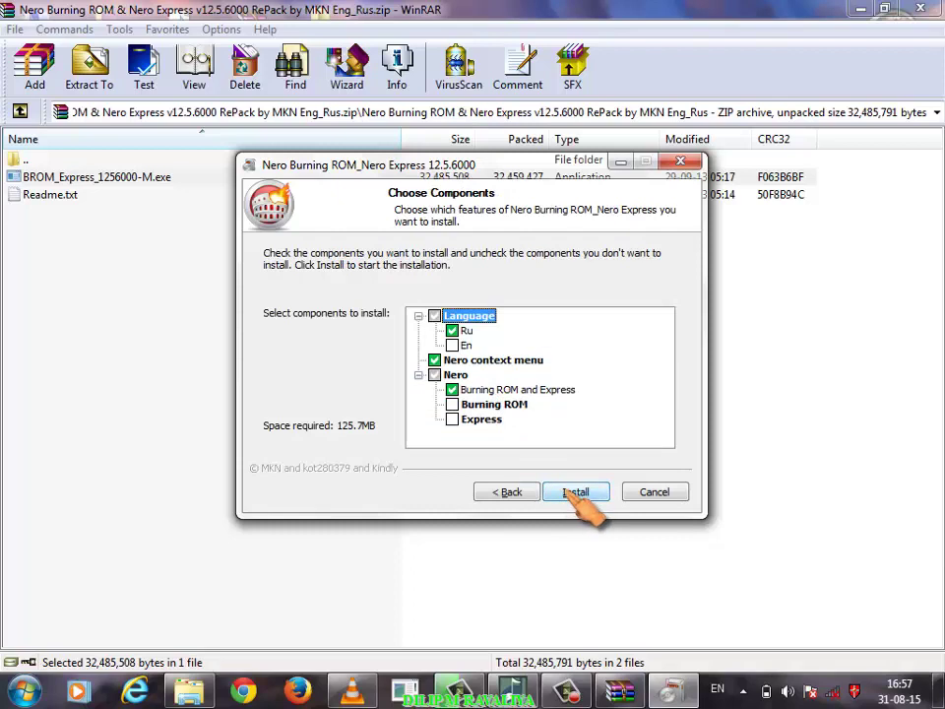
pyautogui.click(576, 492)
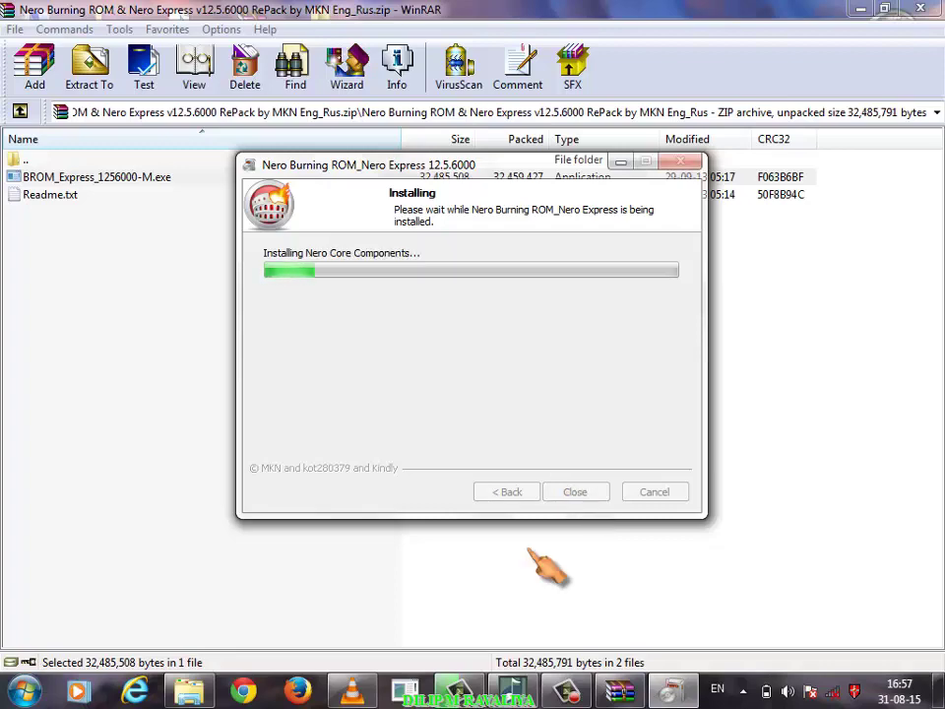
# Switch to VLC media player, raise the playback volume to 60%, and return to the Nero installation
pyautogui.click(365, 693)
pyautogui.hotkey('ctrl', 'Up')
pyautogui.hotkey('ctrl', 'Up')
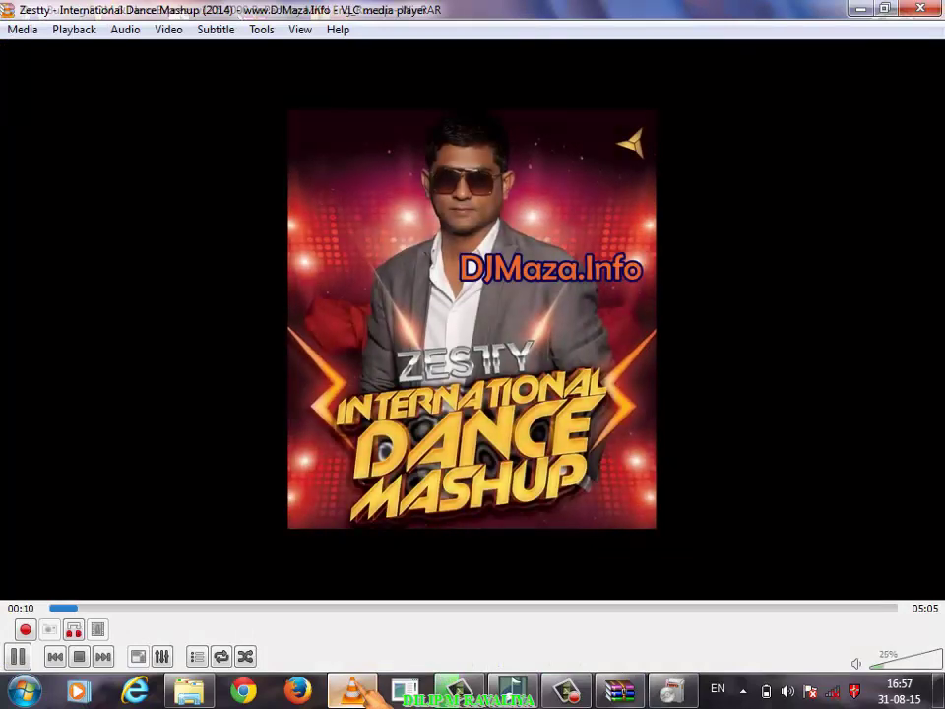
pyautogui.hotkey('ctrl', 'Up')
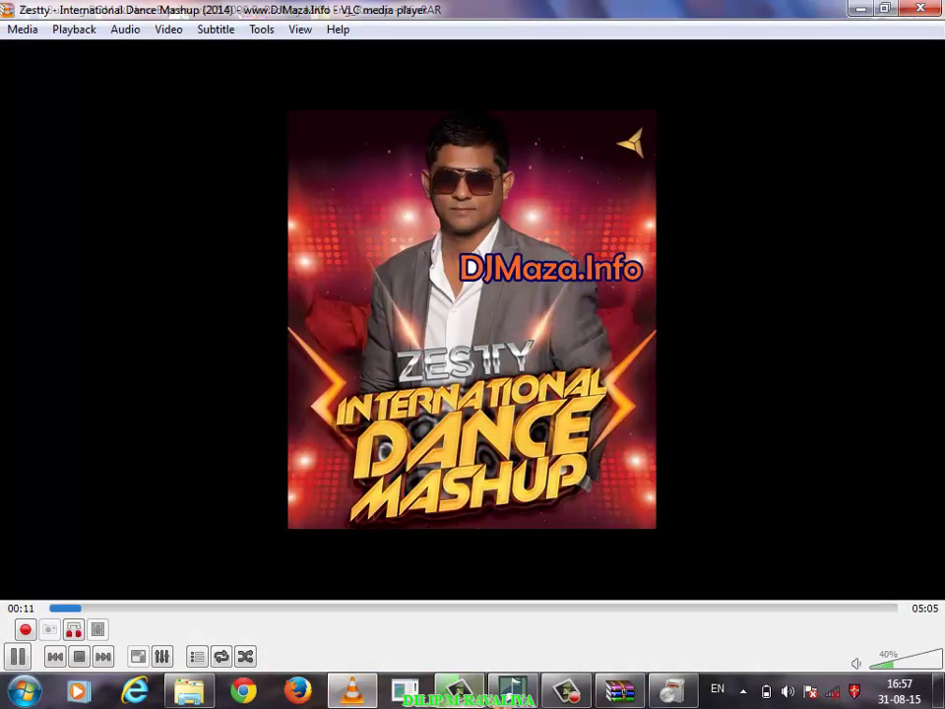
pyautogui.click(351, 691)
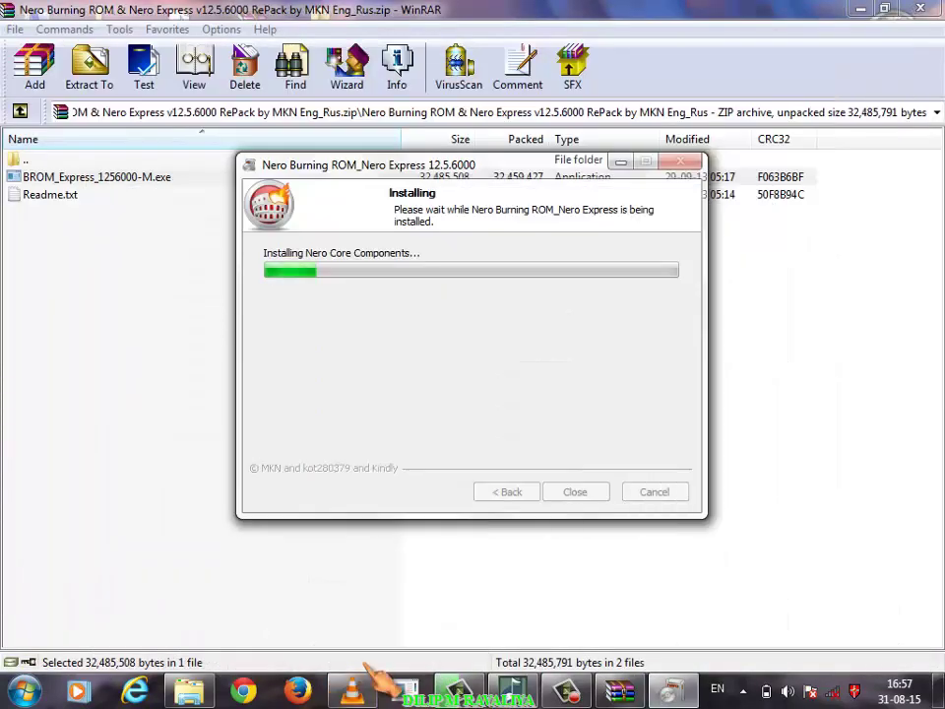
pyautogui.click(352, 691)
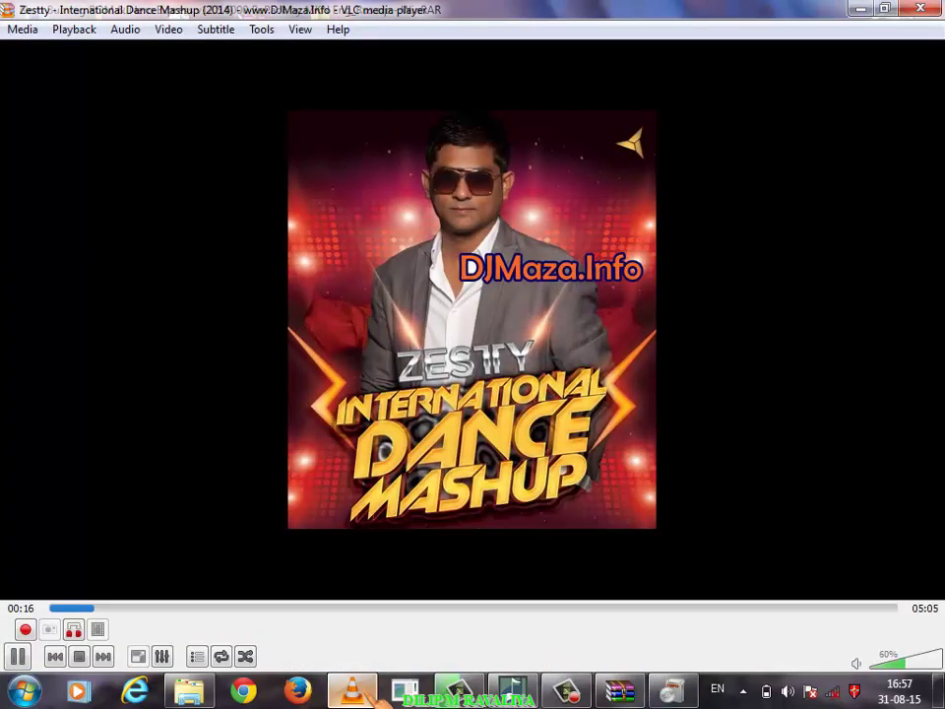
pyautogui.click(374, 696)
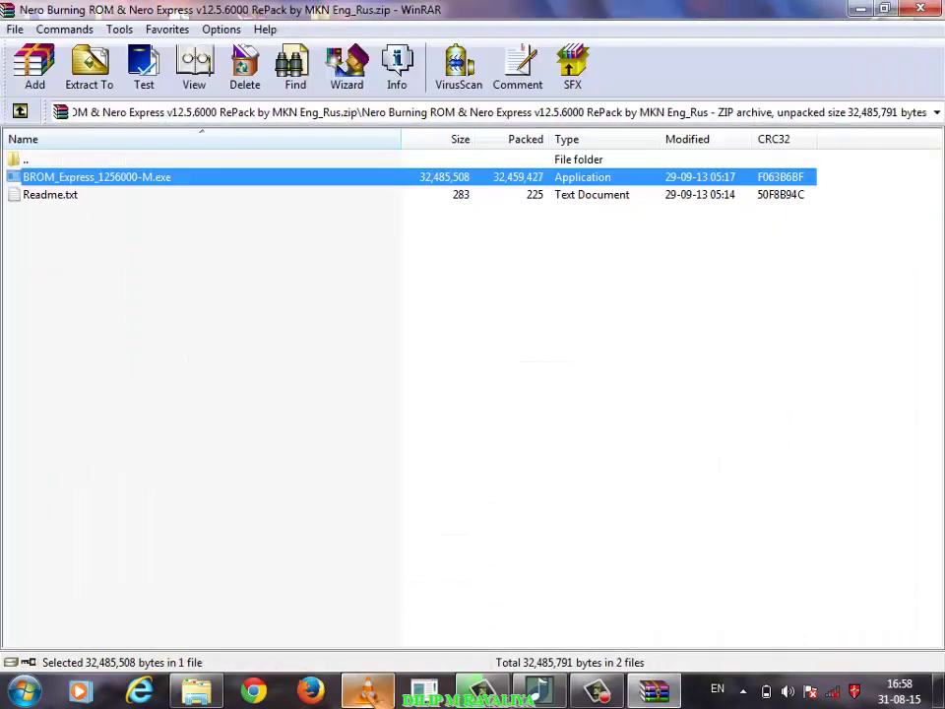
# Minimize the WinRAR and ms office new windows to show the desktop
pyautogui.click(884, 9)
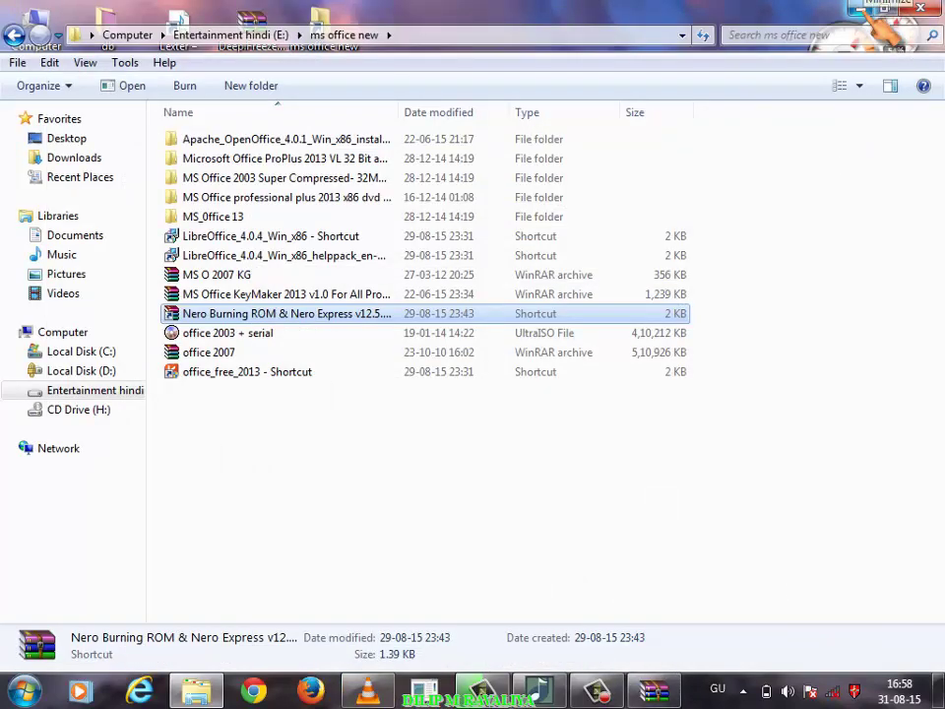
pyautogui.click(866, 10)
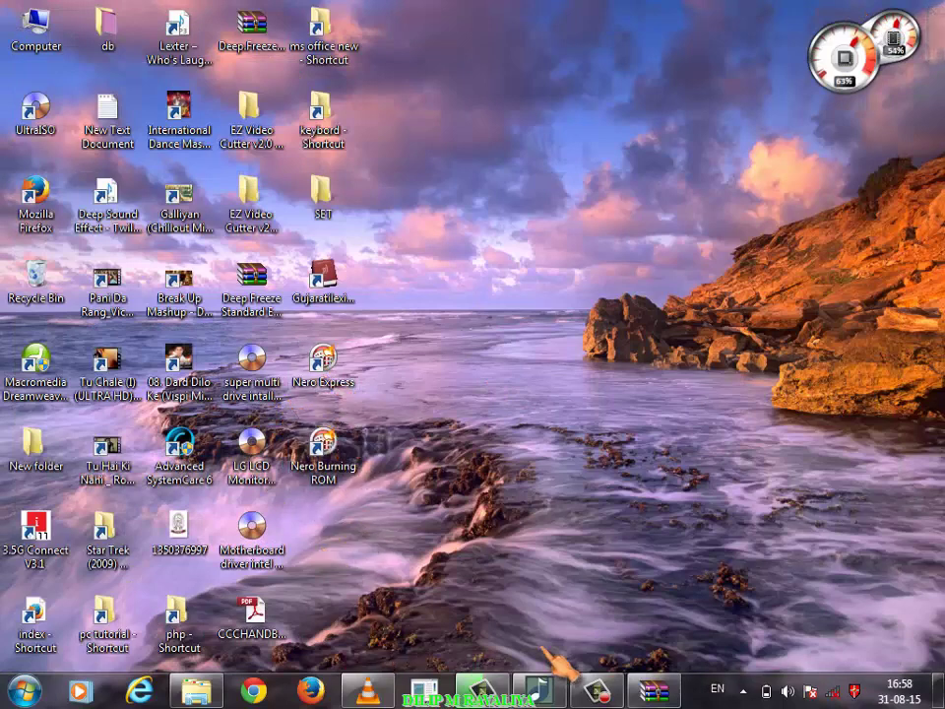
# Close the Nero archive in WinRAR, and briefly restore the ms office new folder window before minimizing it again
pyautogui.click(653, 692)
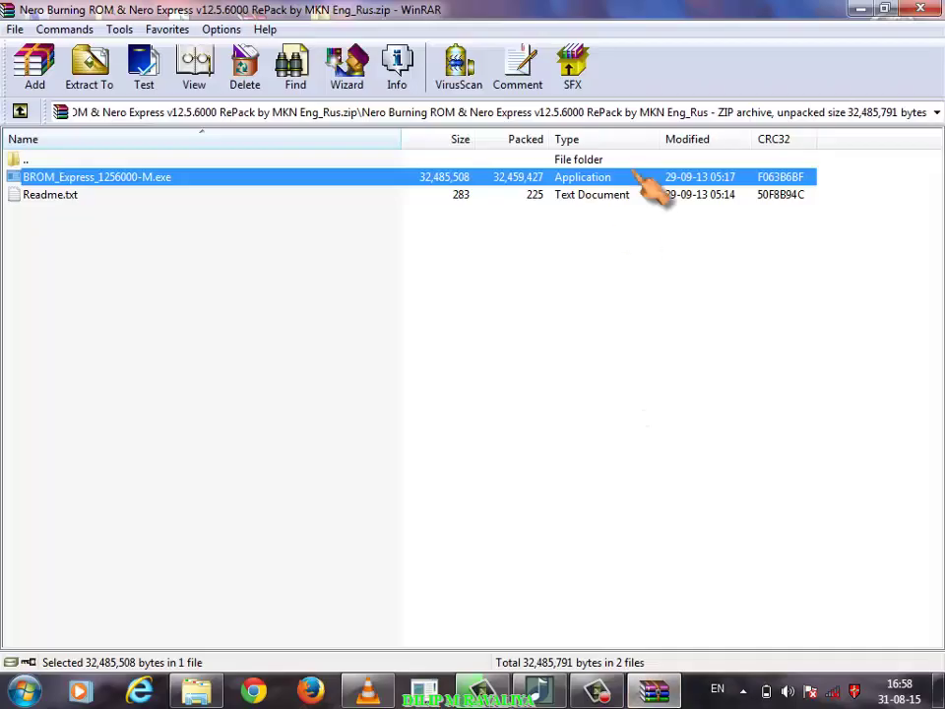
pyautogui.click(920, 9)
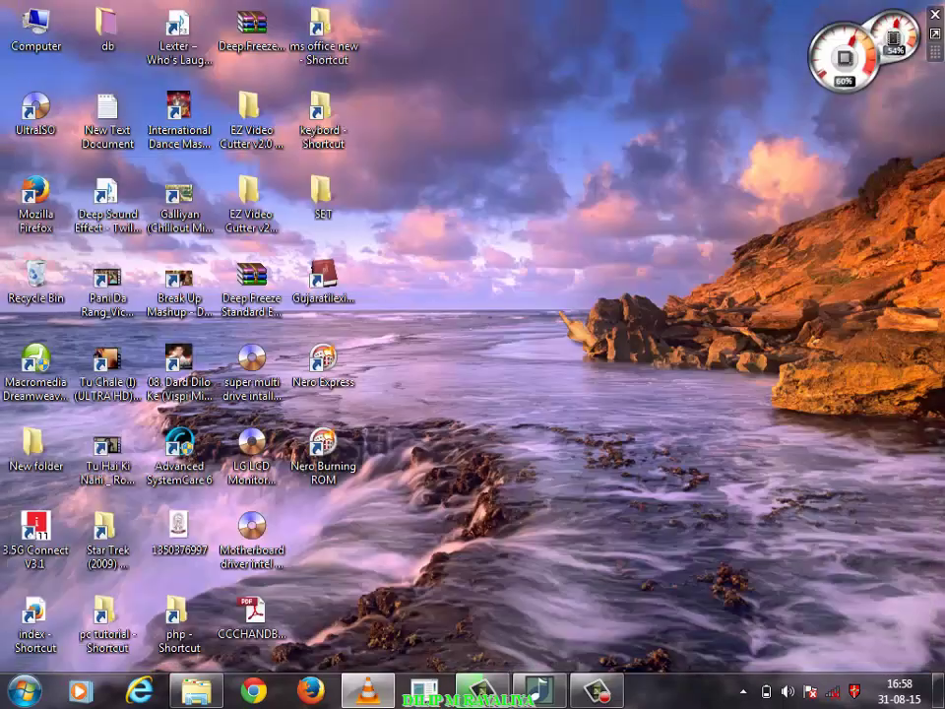
pyautogui.click(218, 692)
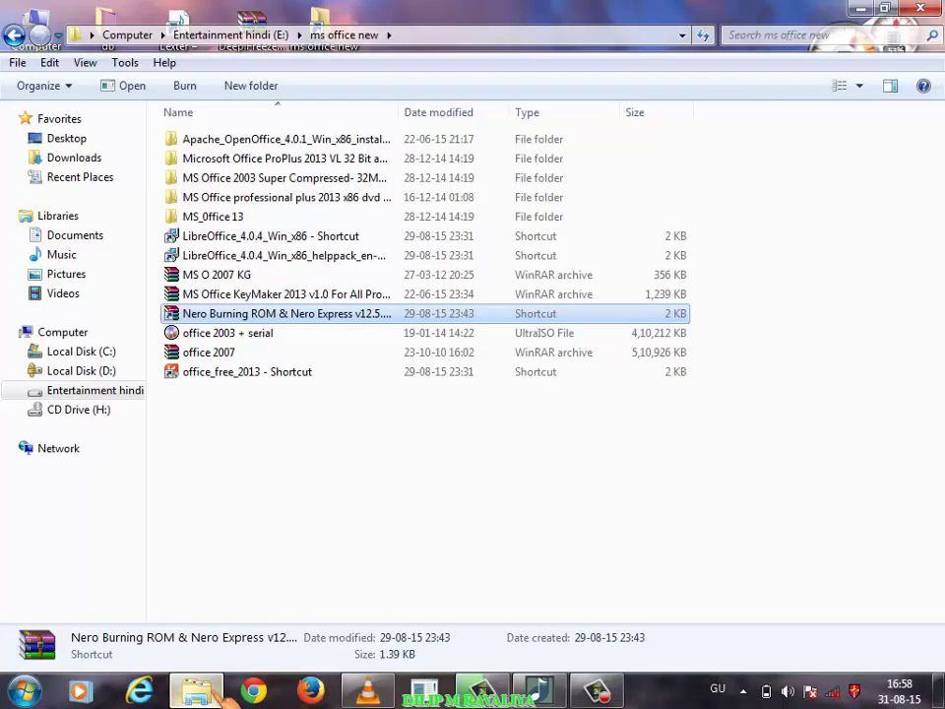
pyautogui.click(221, 692)
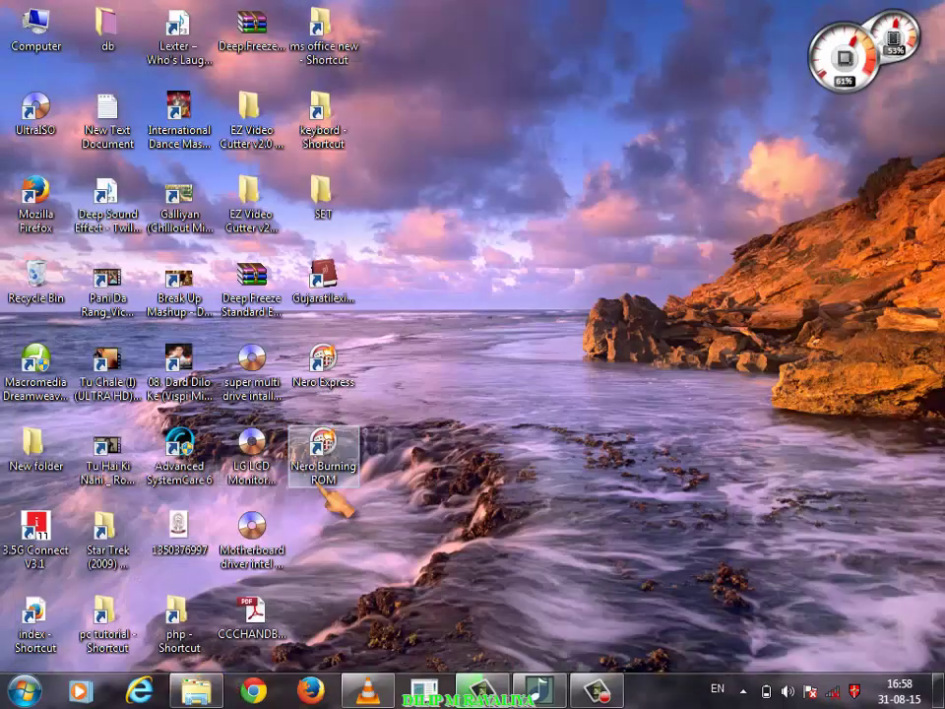
# Launch Nero Express from its desktop shortcut
pyautogui.click(340, 380)
pyautogui.press('Down')
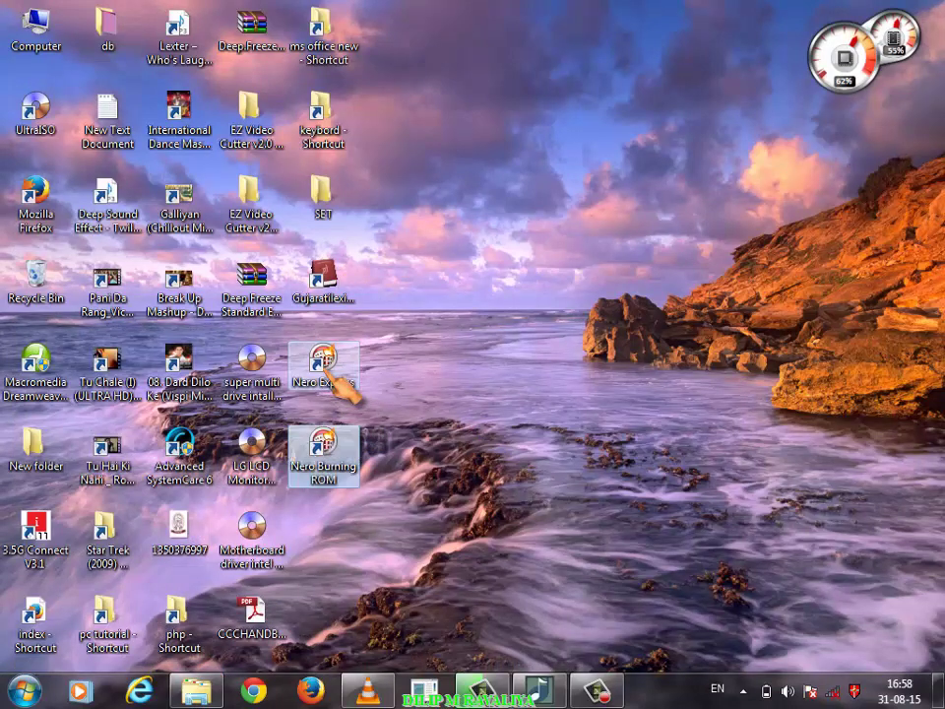
pyautogui.press('Up')
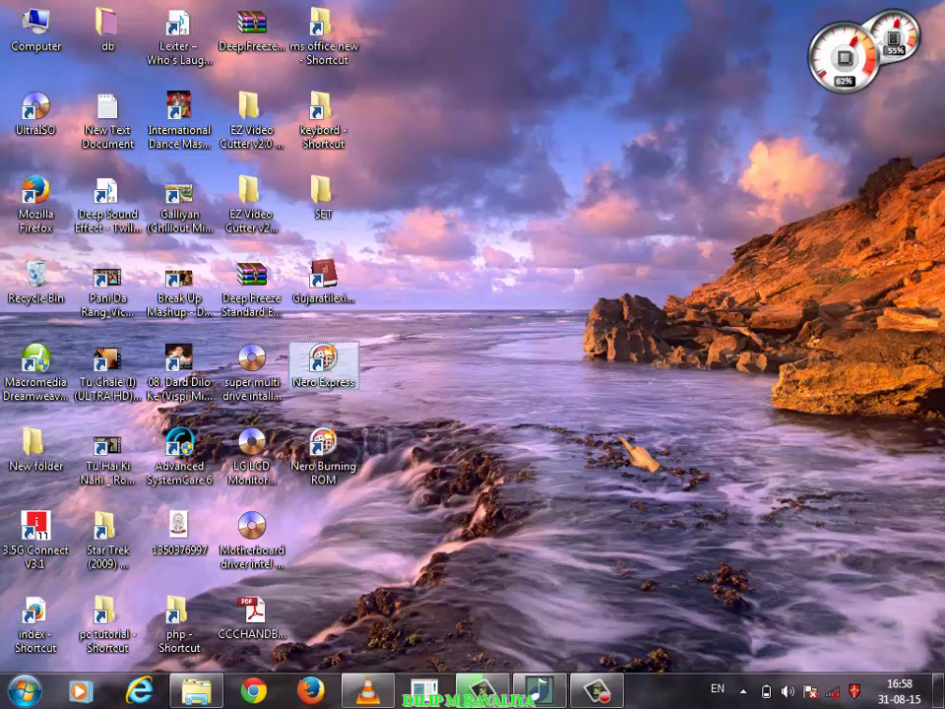
pyautogui.press('Down')
pyautogui.press('Up')
pyautogui.press('Return')
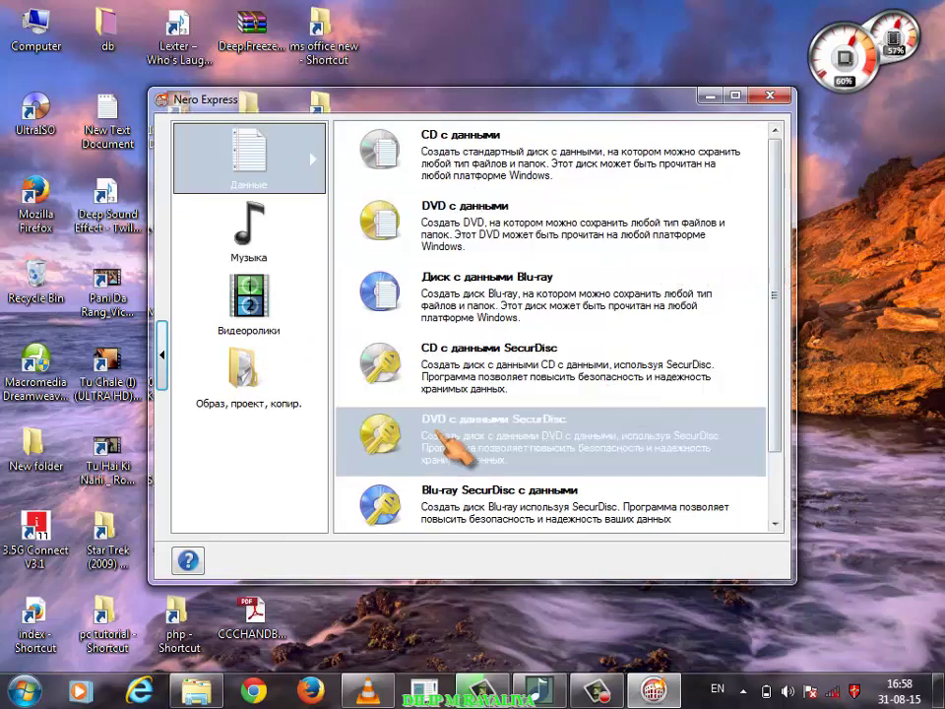
# Expand the Nero Express side pane and examine the data, music, video, and image/project/copy disc options
pyautogui.click(162, 359)
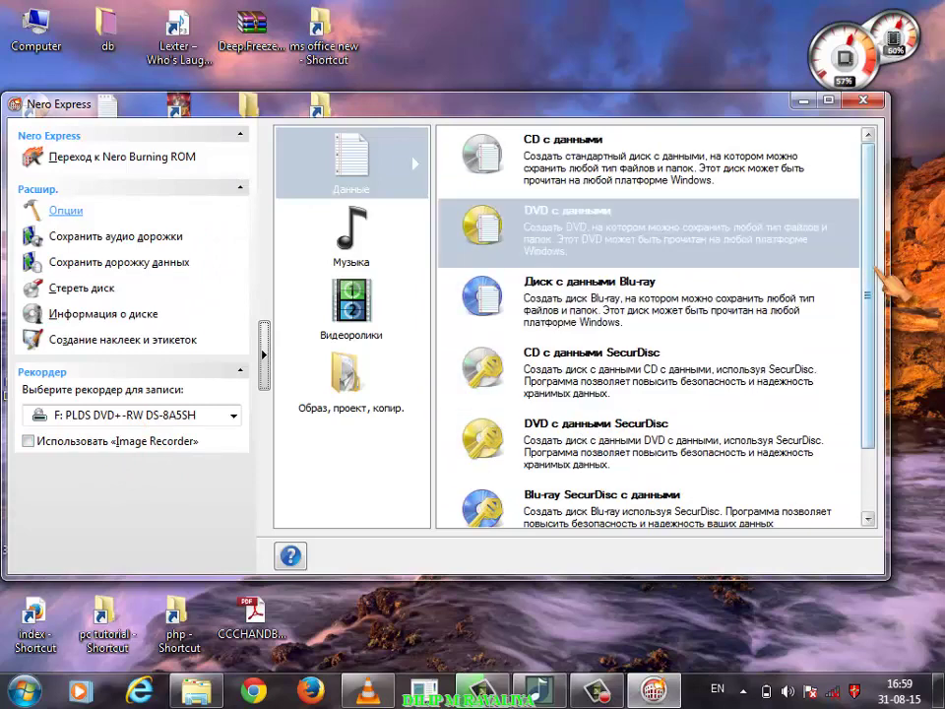
pyautogui.scroll(-1, 879, 280)
pyautogui.scroll(1, 879, 280)
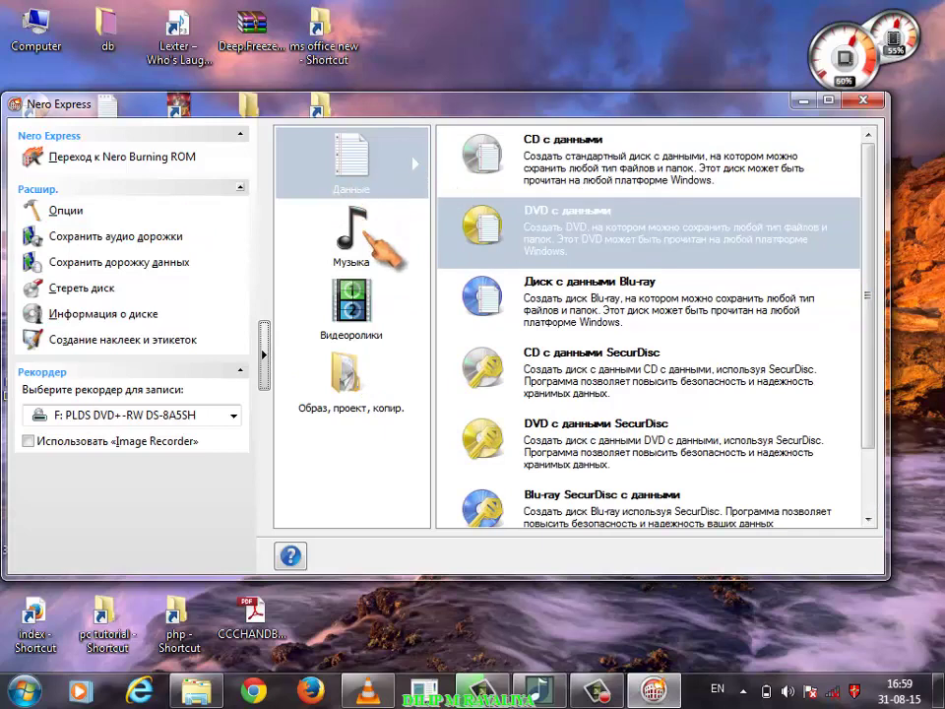
pyautogui.click(374, 241)
pyautogui.click(380, 308)
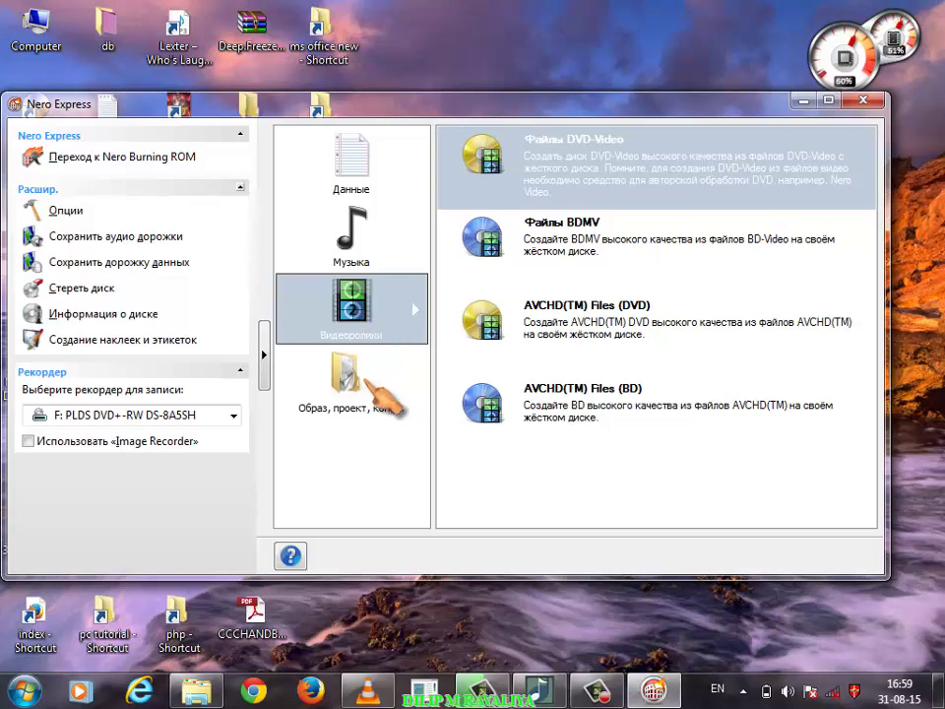
pyautogui.click(374, 392)
pyautogui.click(366, 168)
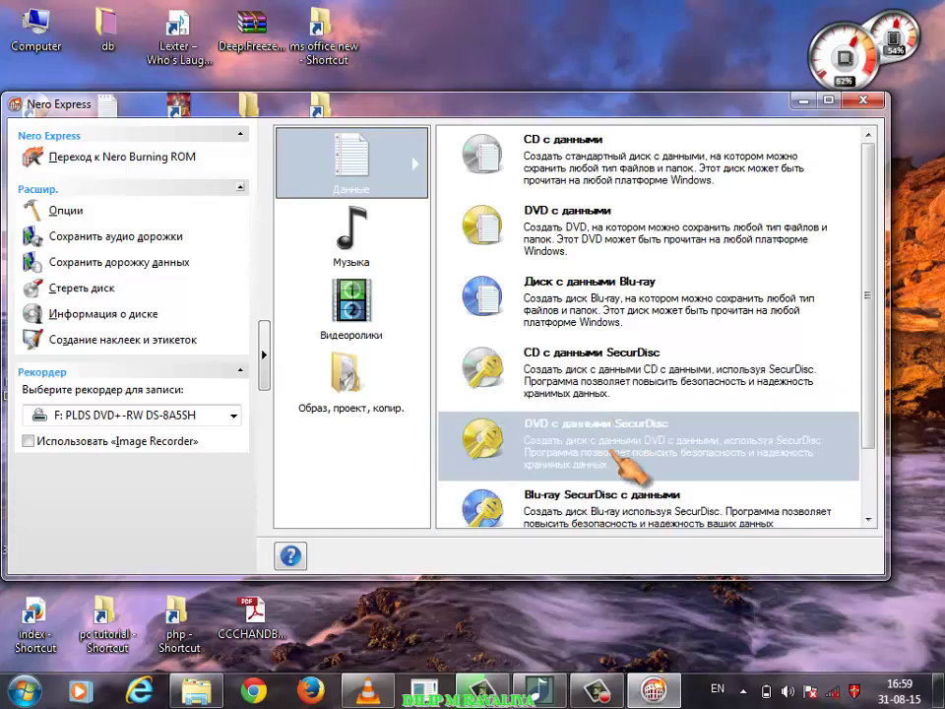
pyautogui.scroll(-1, 871, 370)
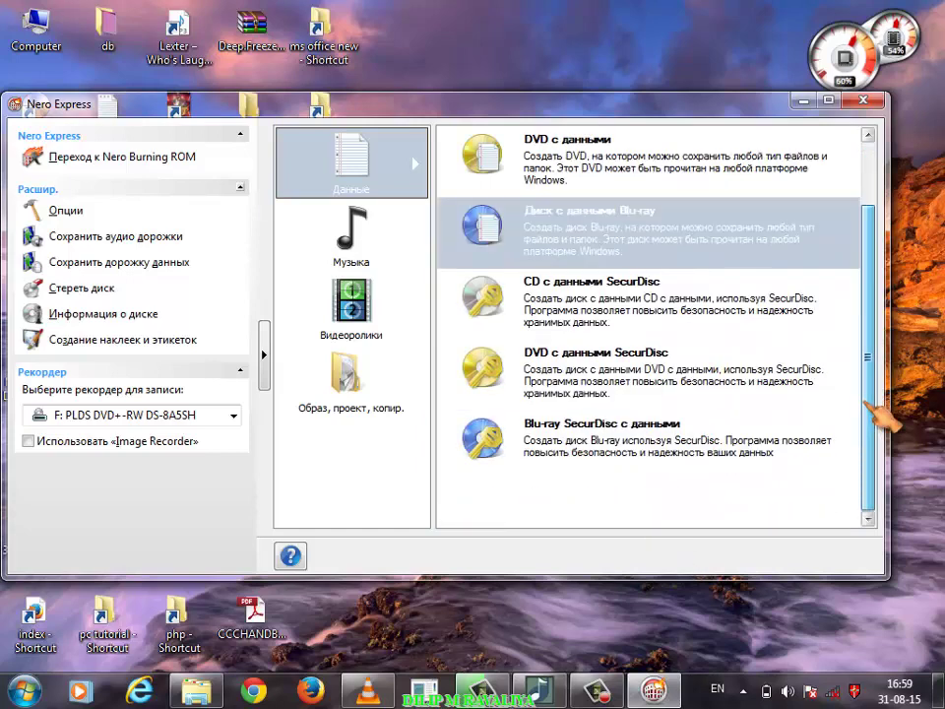
pyautogui.scroll(1, 871, 369)
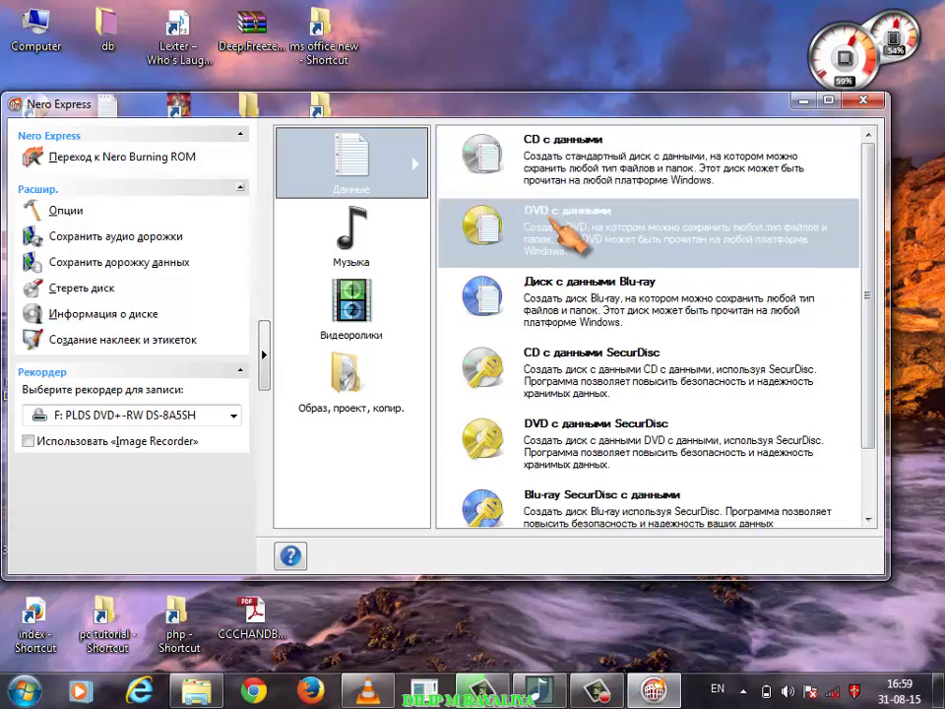
# Start a data DVD project and browse the Documents and Desktop folders for files to add
pyautogui.click(554, 221)
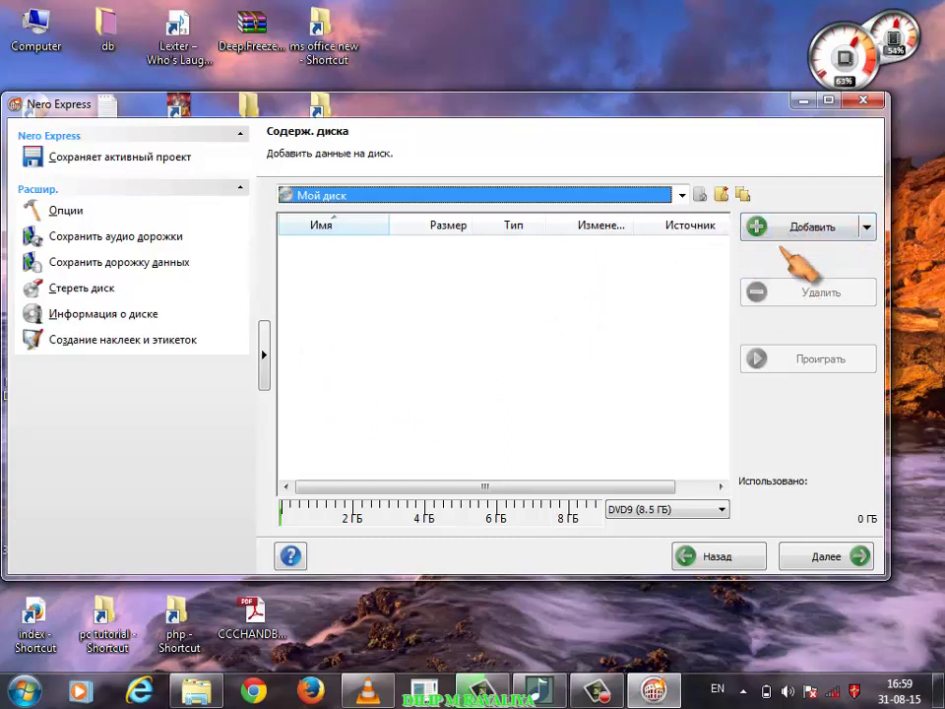
pyautogui.click(817, 240)
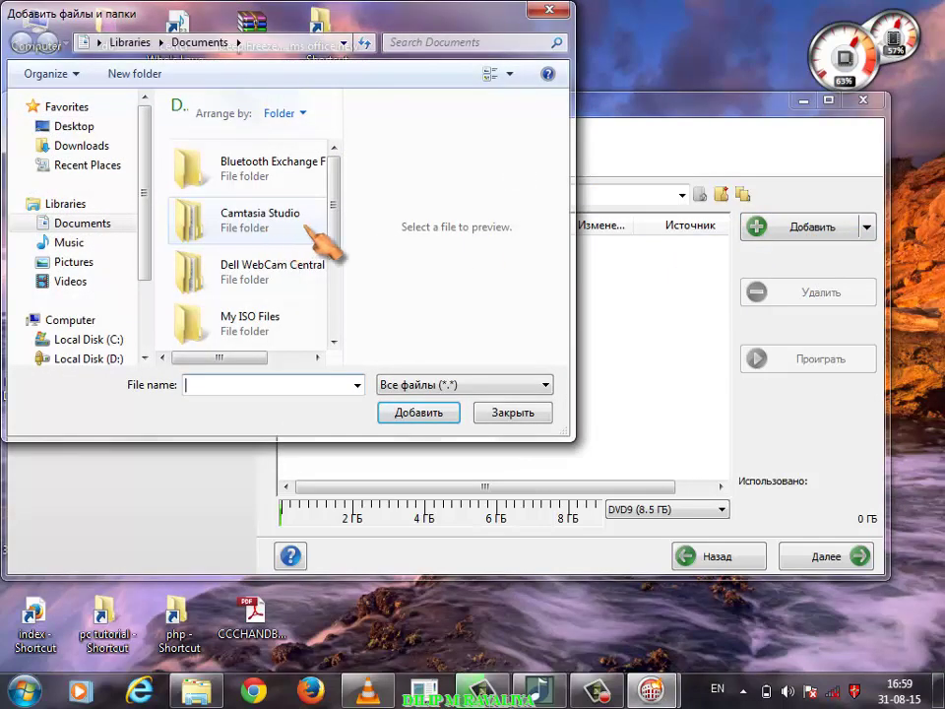
pyautogui.moveTo(335, 234); pyautogui.dragTo(335, 313)
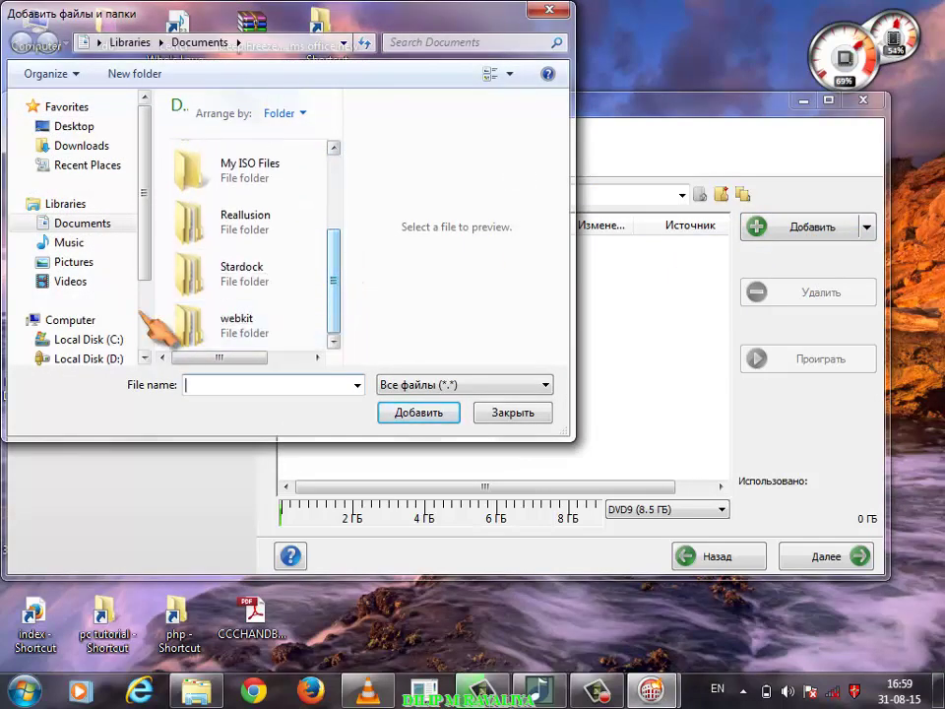
pyautogui.moveTo(145, 240); pyautogui.dragTo(143, 192)
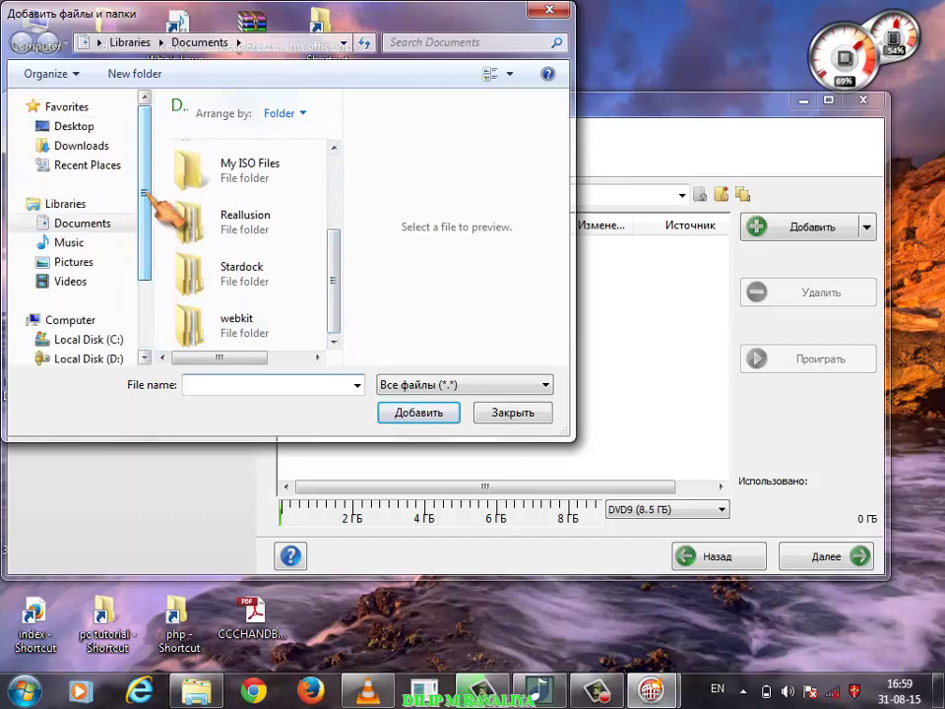
pyautogui.click(85, 126)
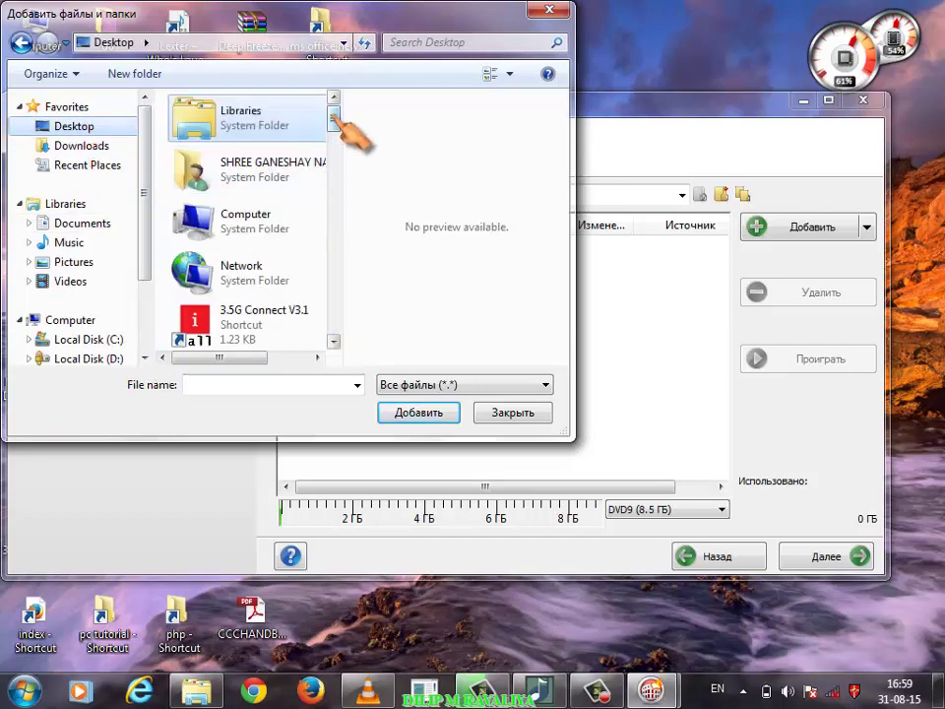
pyautogui.moveTo(335, 120); pyautogui.dragTo(334, 157)
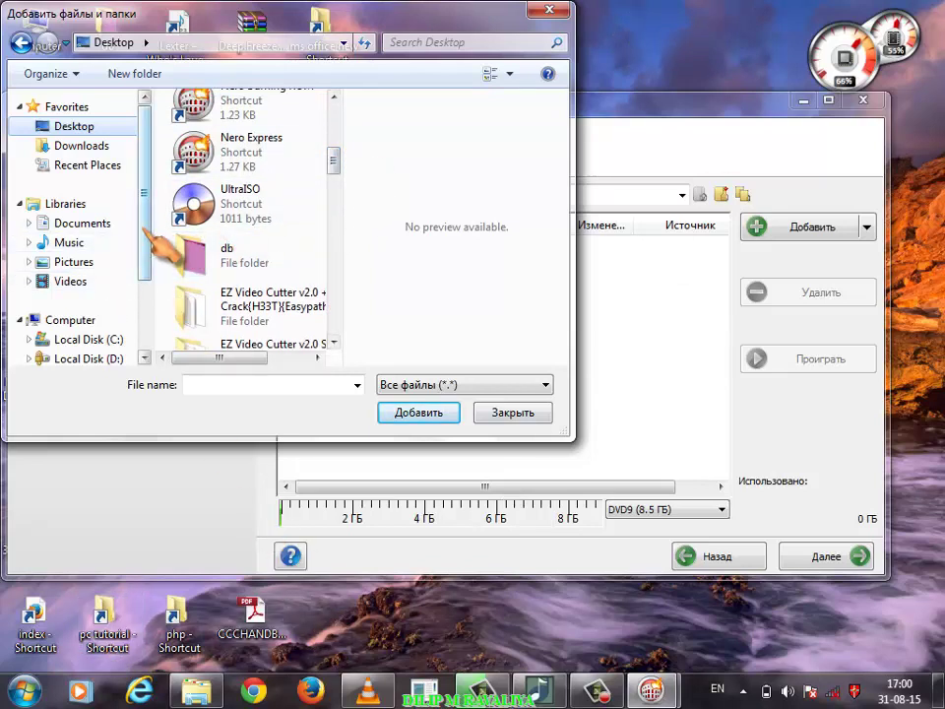
# Browse drives E: and C:, select tokens.dat in C:\TokensBackup, and close the file chooser without adding it
pyautogui.moveTo(146, 241); pyautogui.dragTo(149, 279)
pyautogui.click(40, 311)
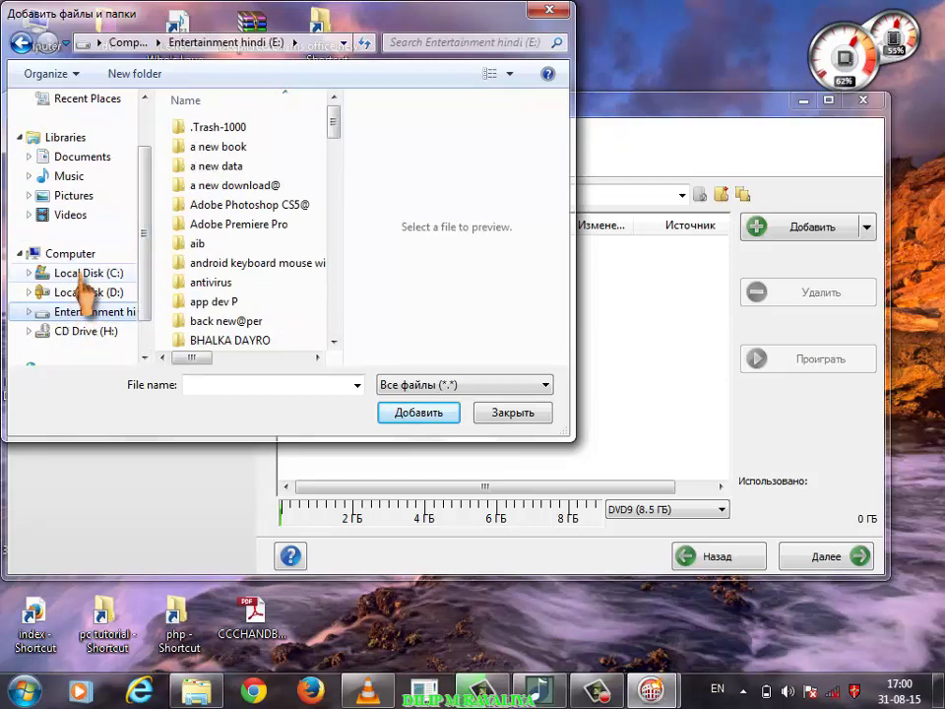
pyautogui.click(81, 274)
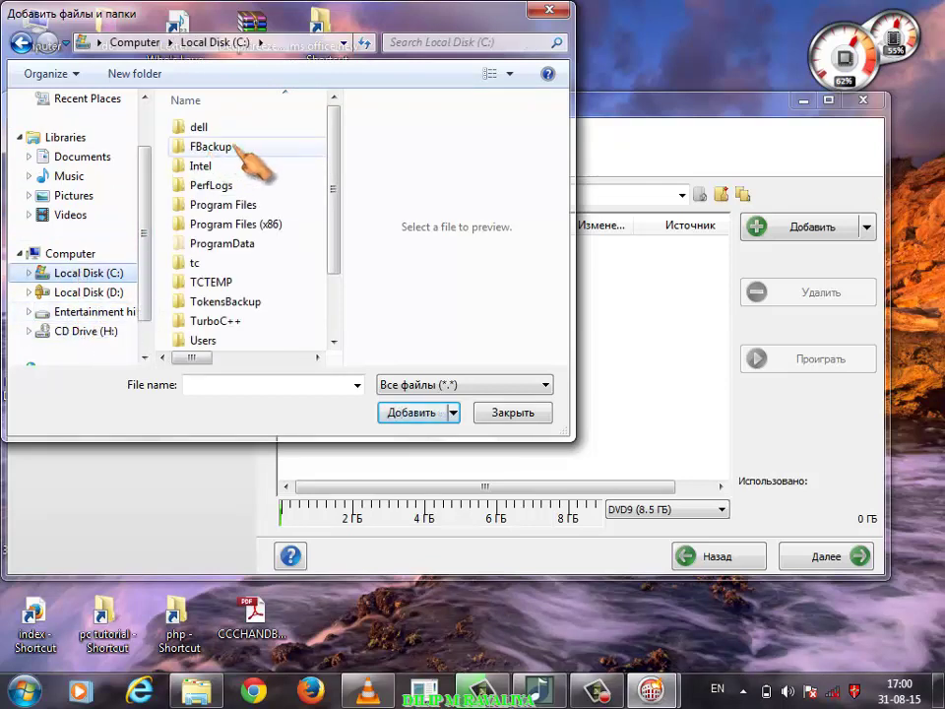
pyautogui.doubleClick(236, 303)
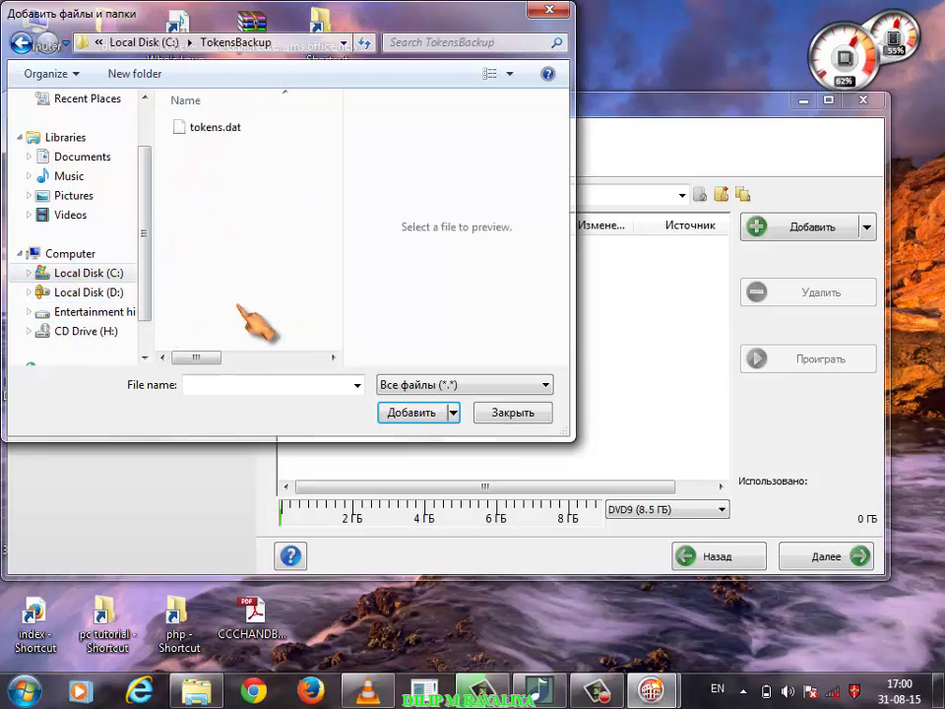
pyautogui.click(201, 133)
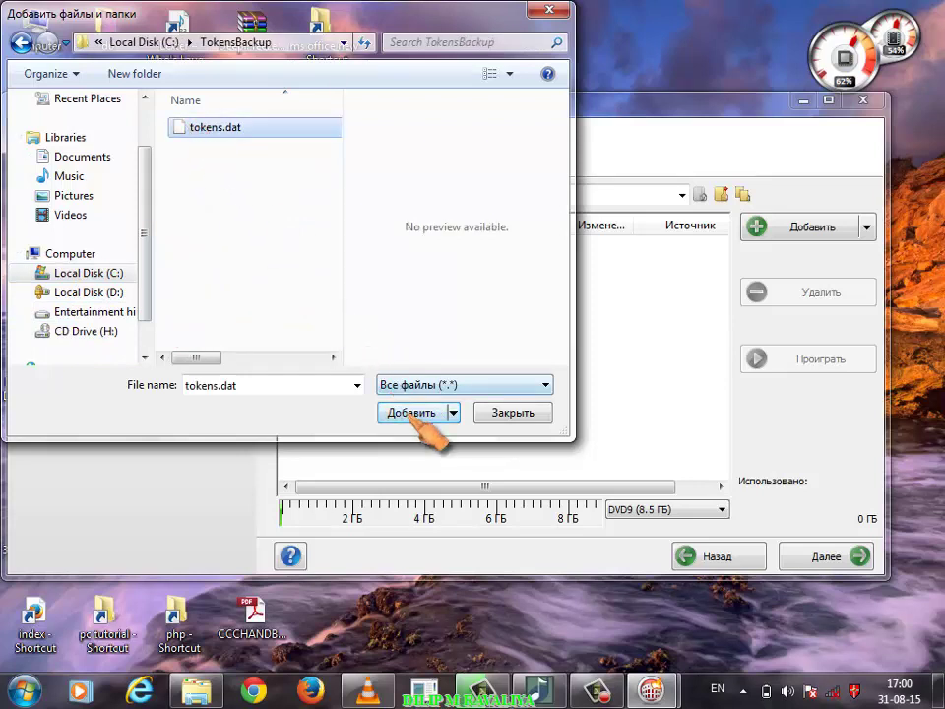
pyautogui.click(557, 11)
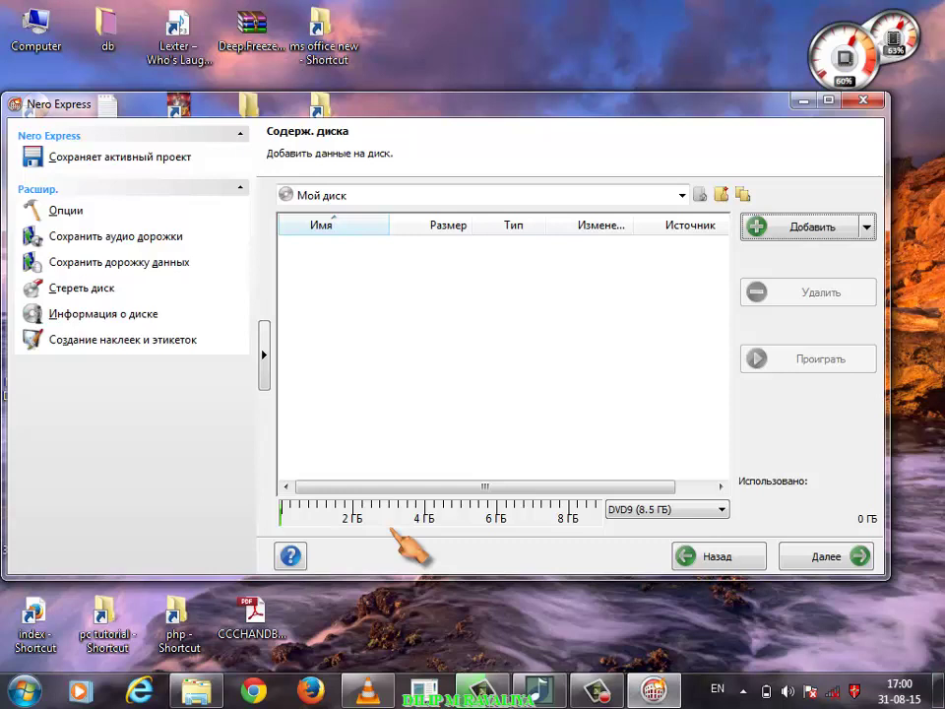
# Enable data verification after writing in the final recording settings, then return to the disc contents and close Nero Express
pyautogui.click(832, 555)
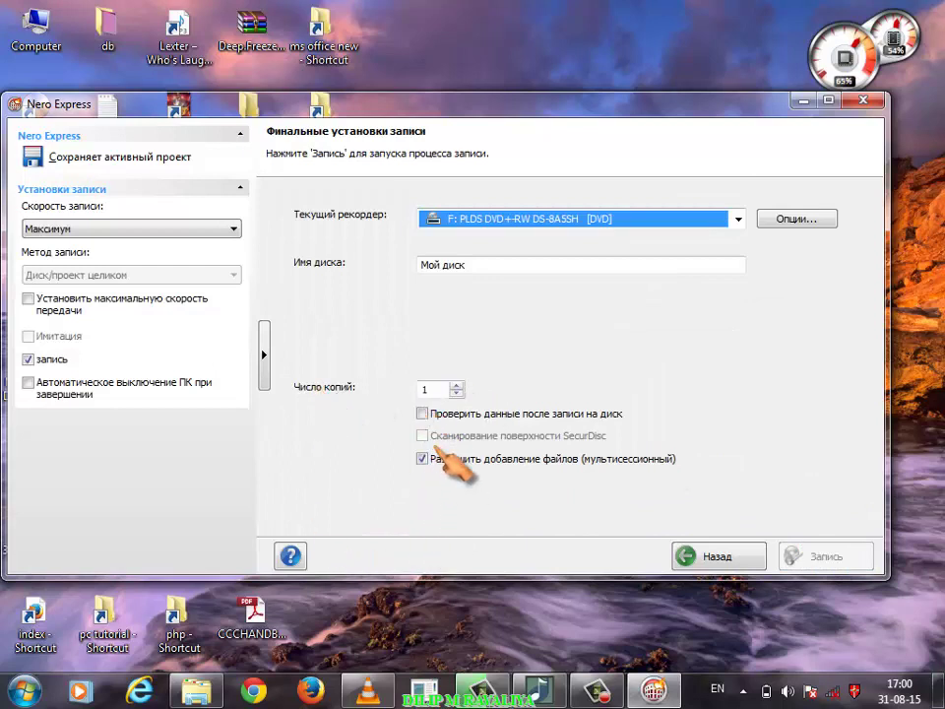
pyautogui.click(423, 414)
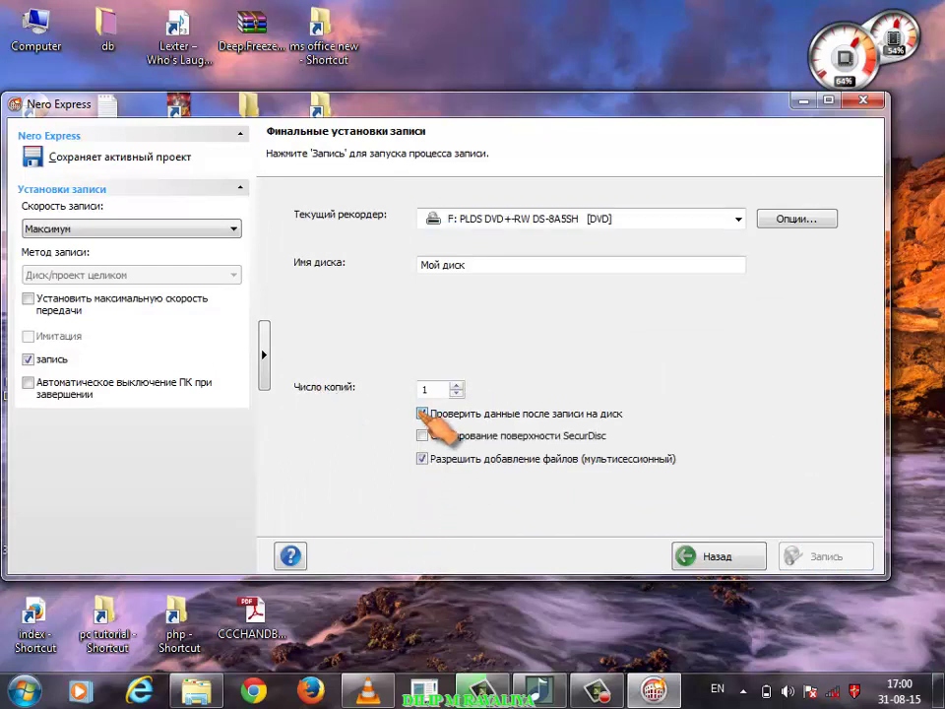
pyautogui.click(422, 414)
pyautogui.click(423, 414)
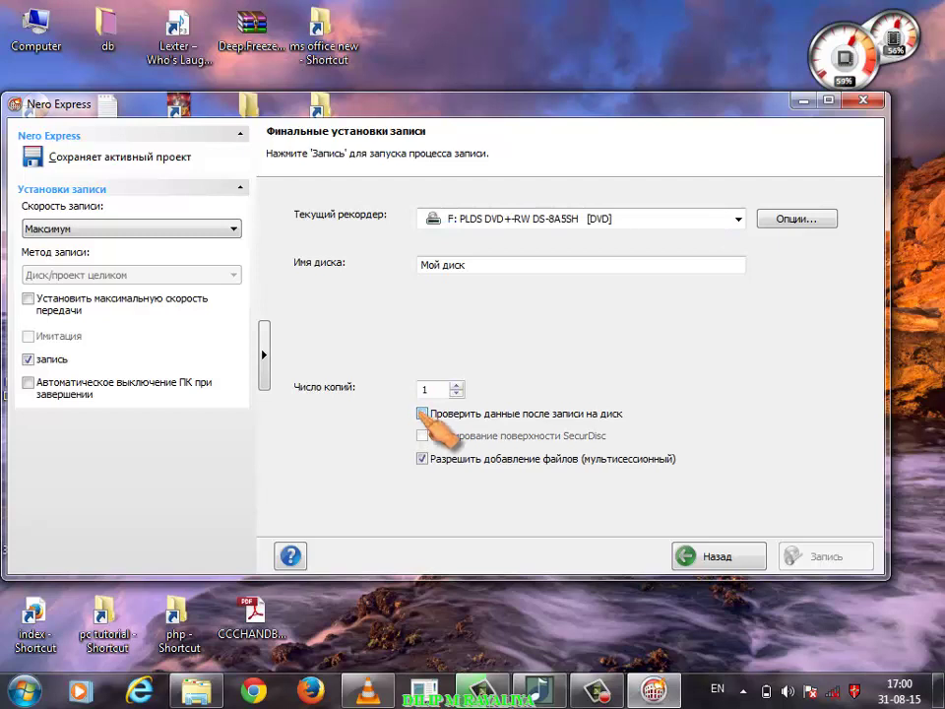
pyautogui.click(425, 414)
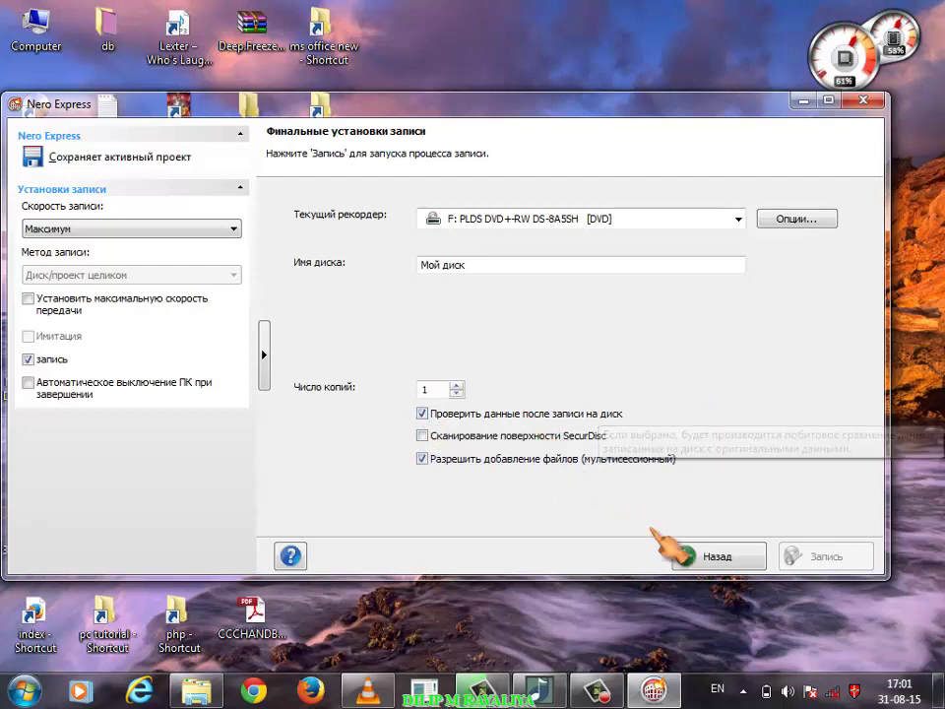
pyautogui.click(701, 557)
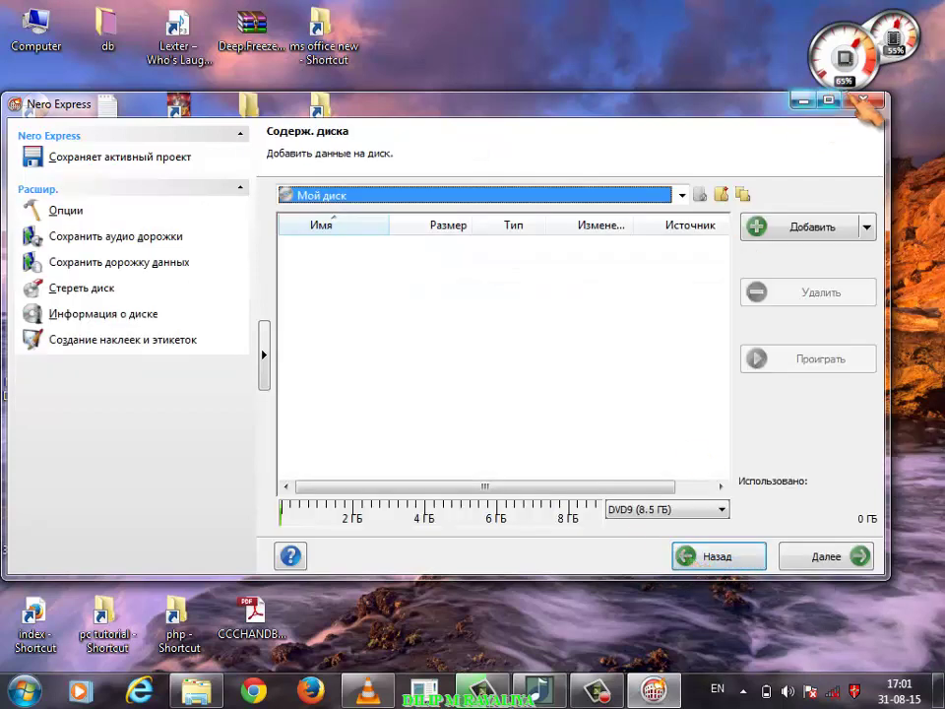
pyautogui.click(864, 101)
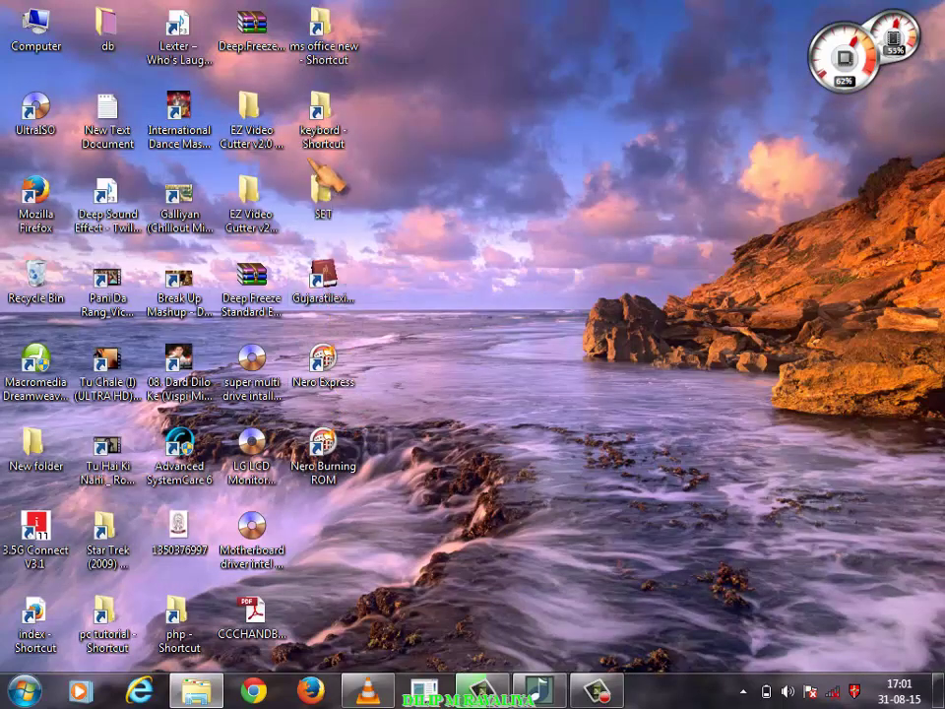
# Open the SET folder on the desktop, look into its keybord shortcut, and open the ms office new shortcut instead
pyautogui.doubleClick(325, 221)
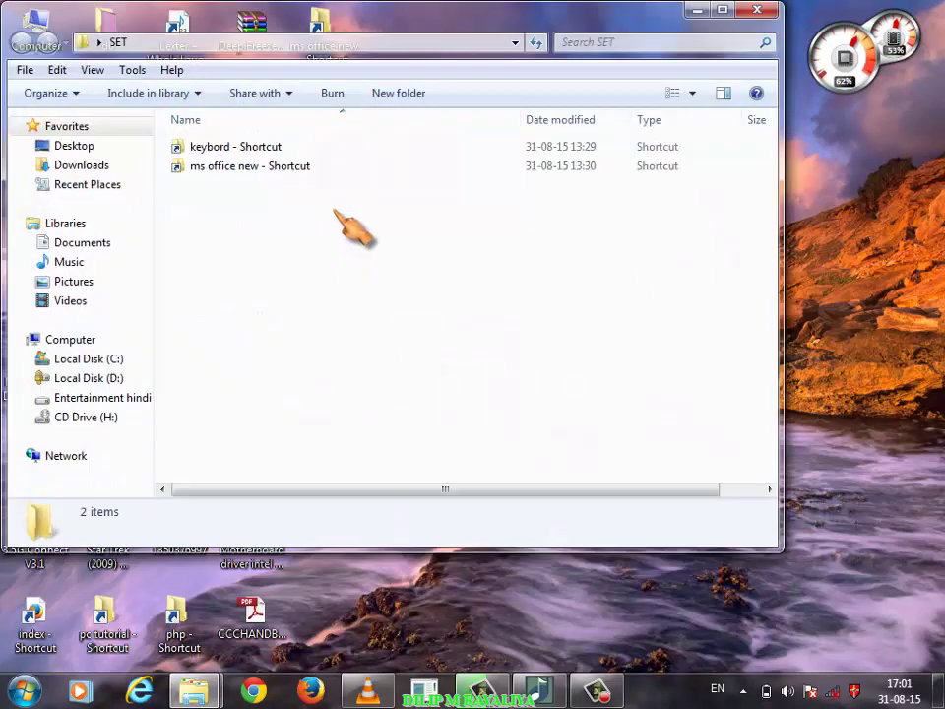
pyautogui.doubleClick(319, 150)
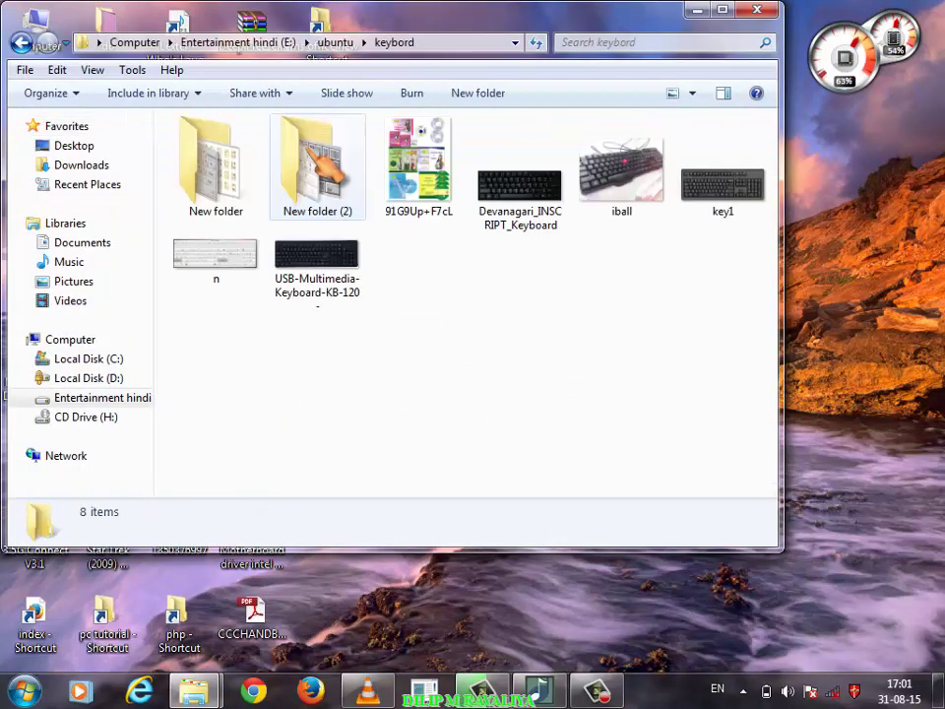
pyautogui.press('BackSpace')
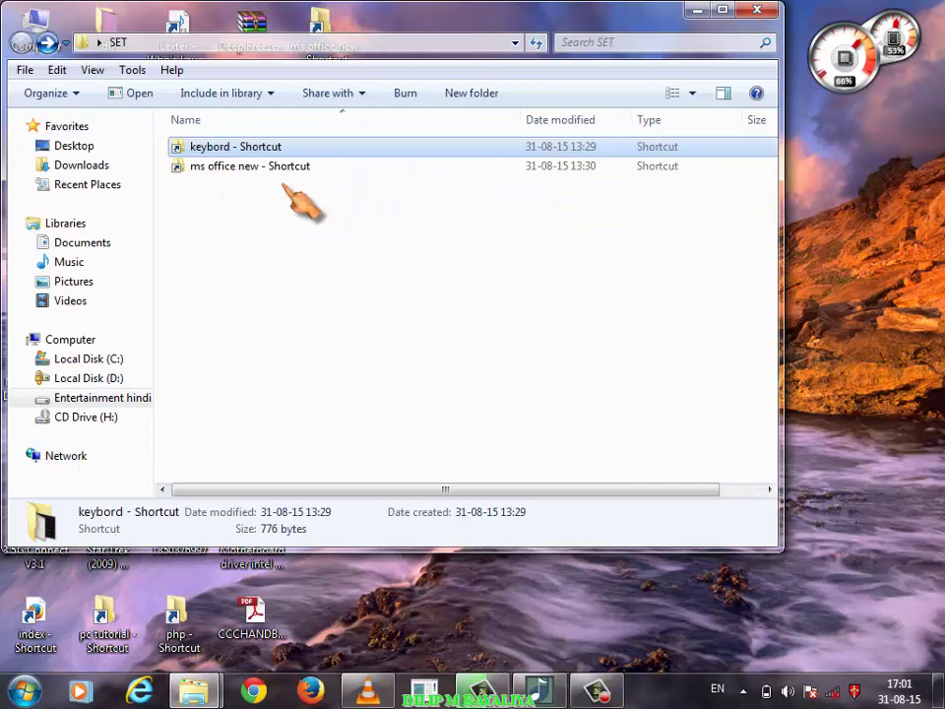
pyautogui.press('Down')
pyautogui.press('Return')
# Go through the ms office new file list and select the Nero Burning ROM & Nero Express shortcut
pyautogui.press('Down')
pyautogui.press('Down')
pyautogui.press('Down')
pyautogui.press('Down')
pyautogui.press('Down')
pyautogui.press('Down')
pyautogui.press('Down')
pyautogui.press('Down')
pyautogui.press('Down')
pyautogui.press('Down')
pyautogui.press('Down')
pyautogui.press('Down')
pyautogui.press('Down')
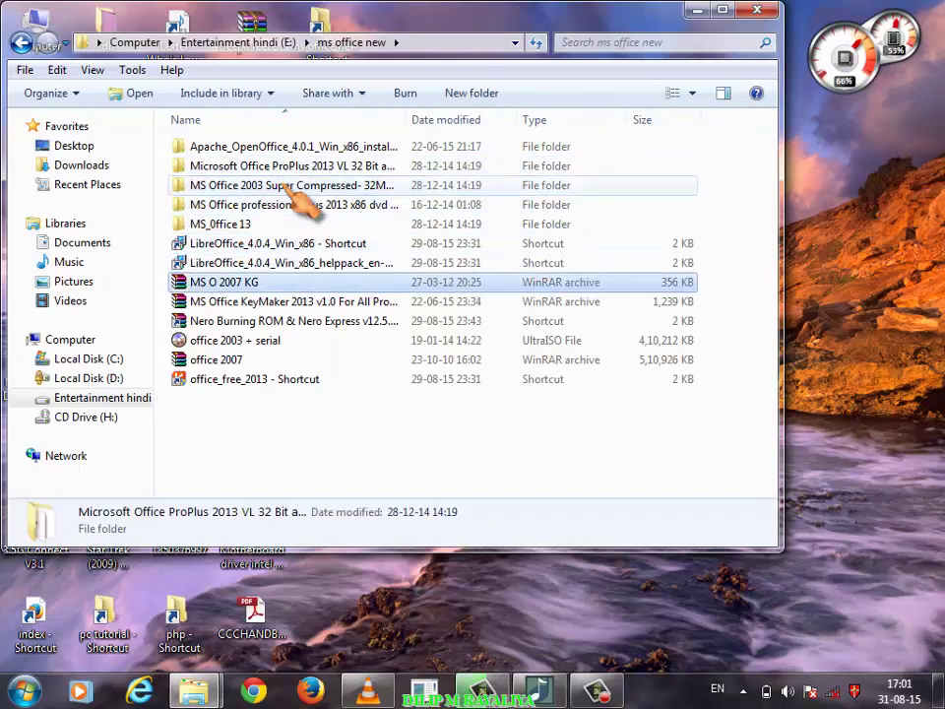
pyautogui.press('Up')
pyautogui.press('Up')
pyautogui.press('Up')
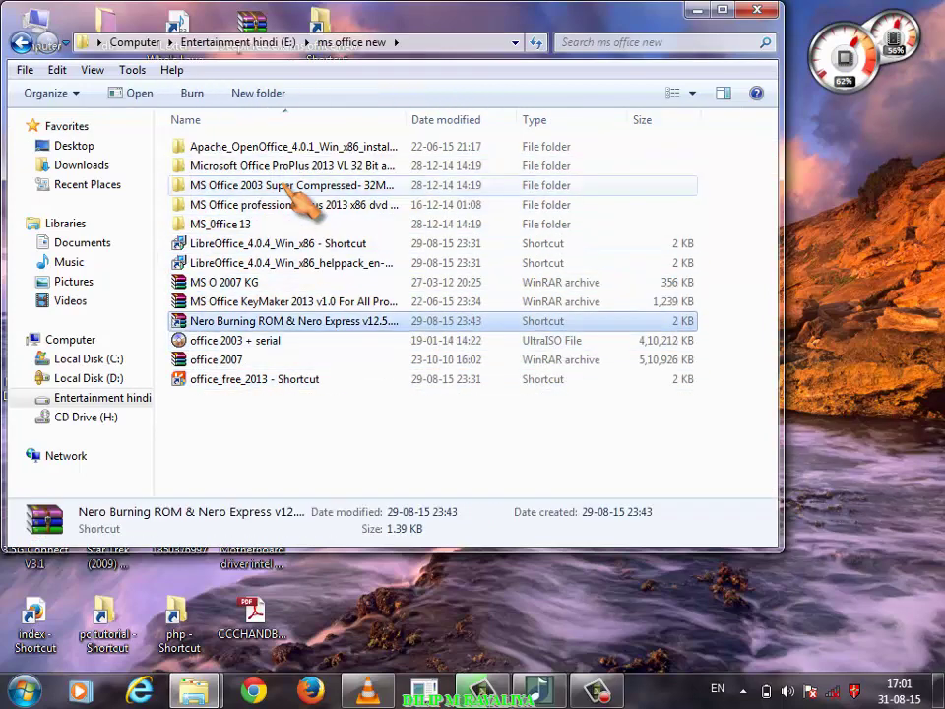
# Open the Nero Burning ROM & Nero Express archive from the shortcut and run its BROM_Express_1256000-M.exe installer
pyautogui.press('Return')
pyautogui.press('Down')
pyautogui.press('Return')
pyautogui.press('Down')
pyautogui.press('Return')
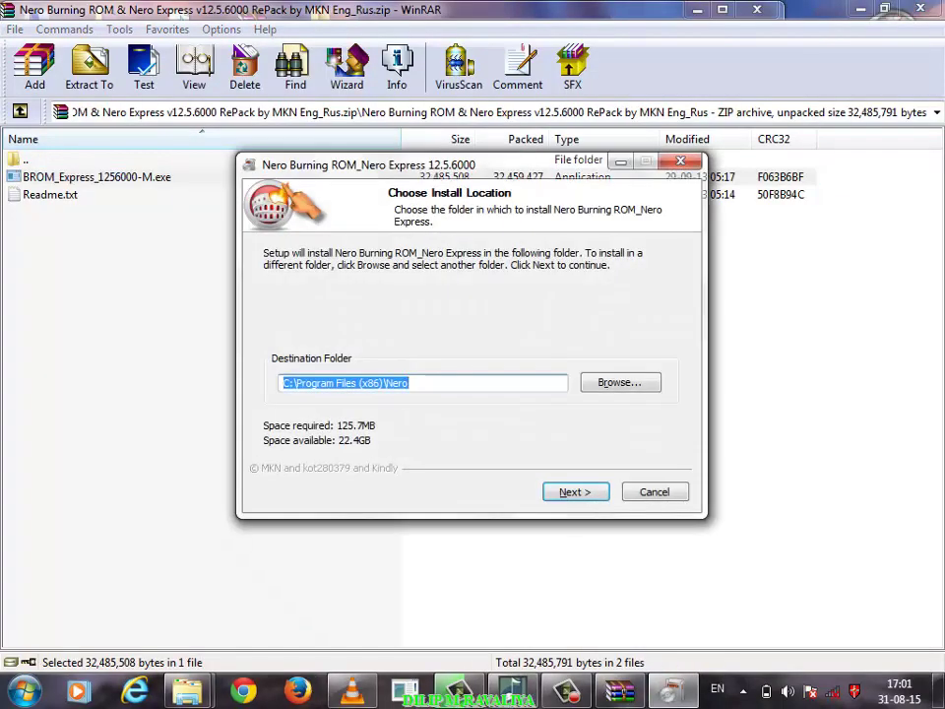
# Install Nero in the default folder with En as the language component instead of Ru
pyautogui.click(574, 491)
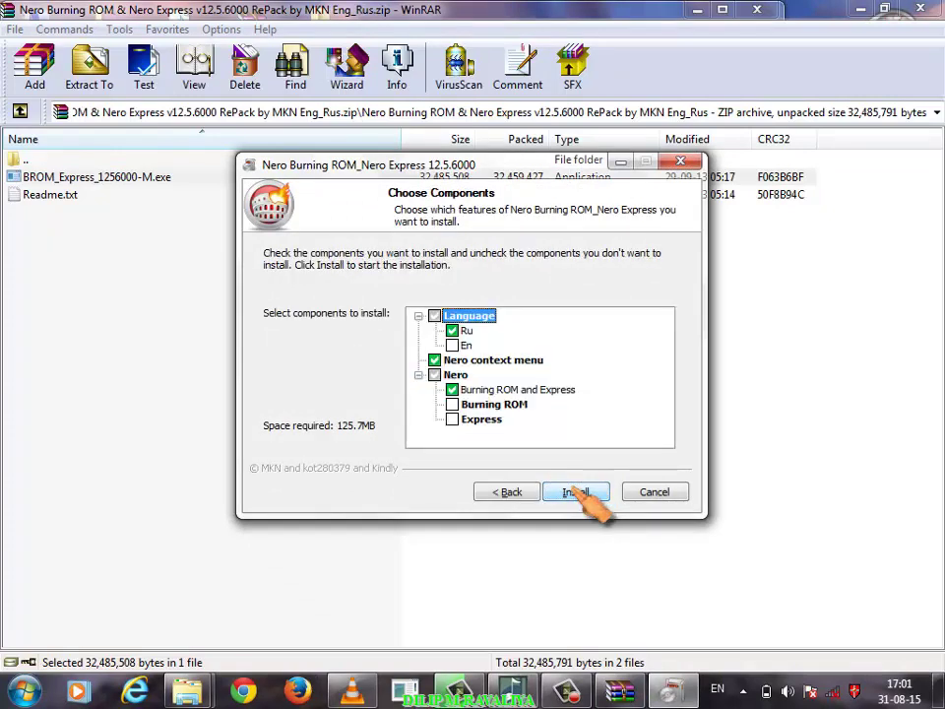
pyautogui.click(466, 331)
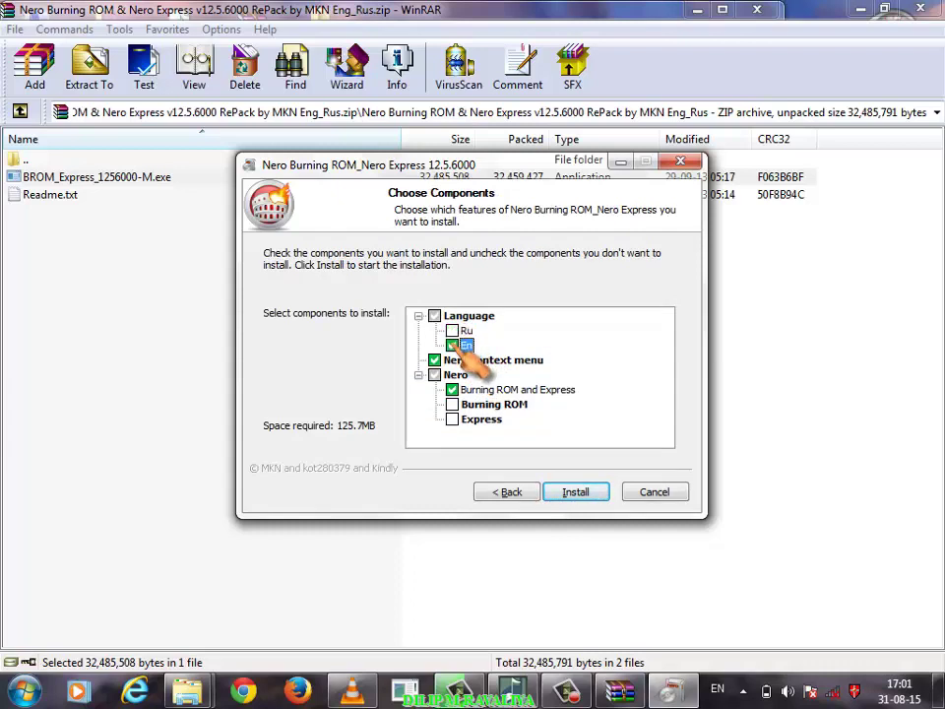
pyautogui.click(589, 494)
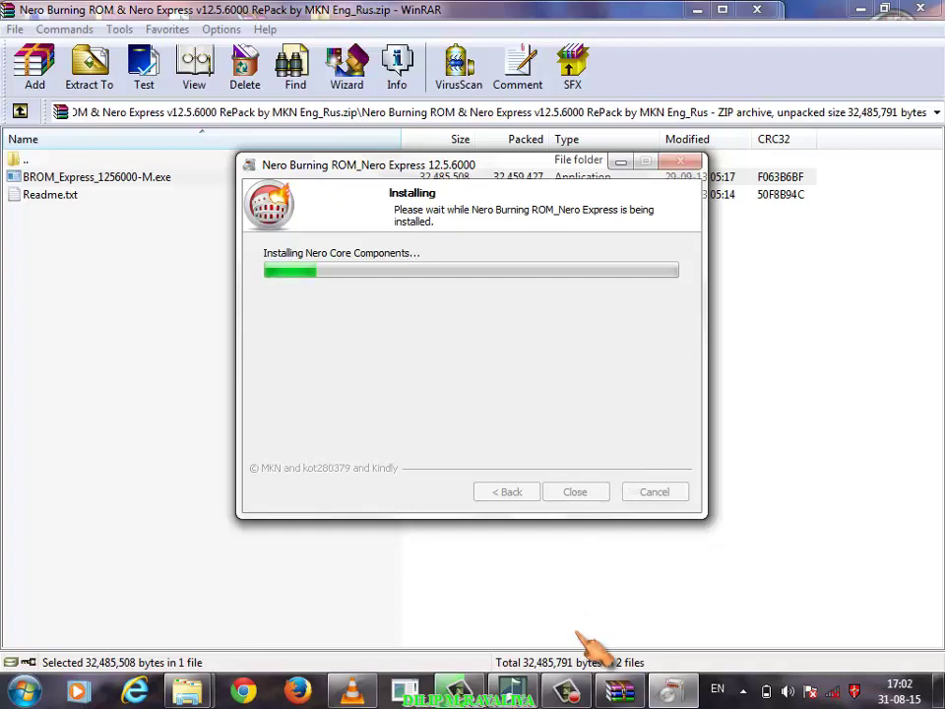
pyautogui.click(351, 691)
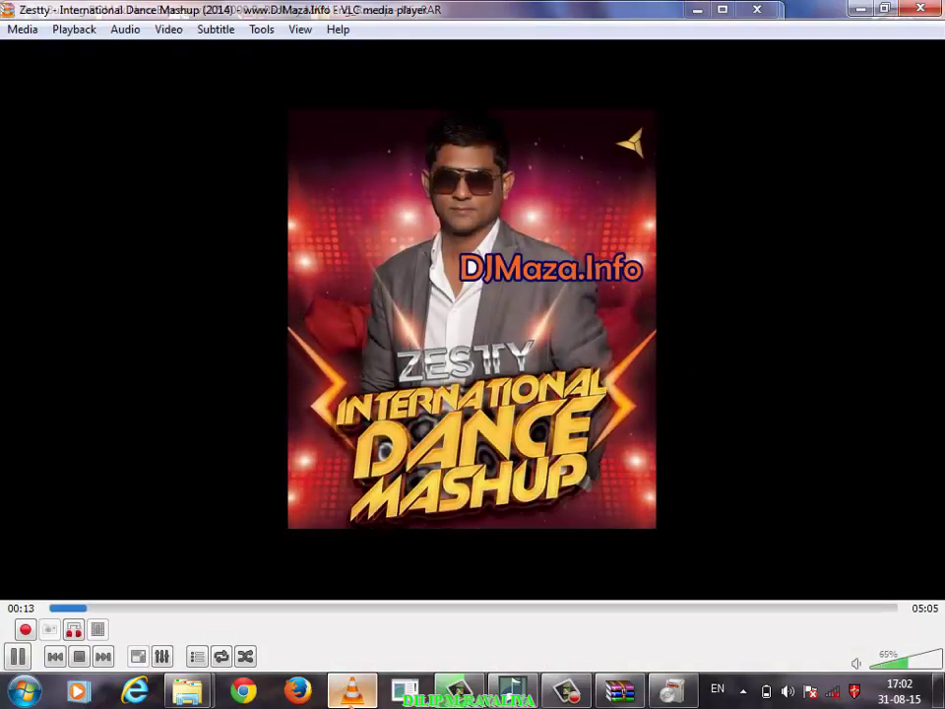
pyautogui.click(351, 691)
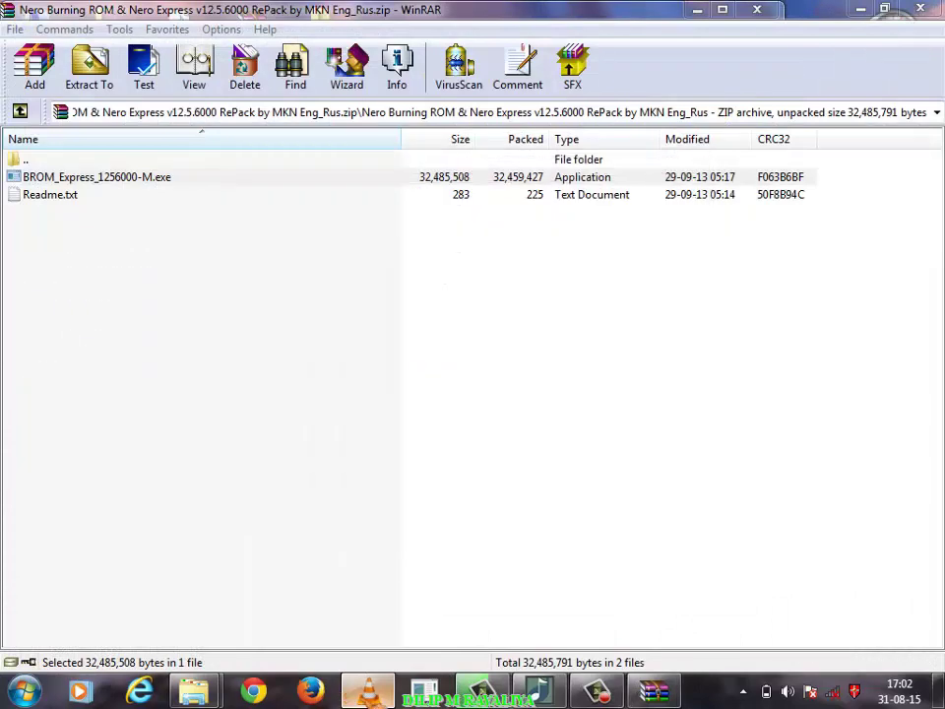
pyautogui.click(368, 691)
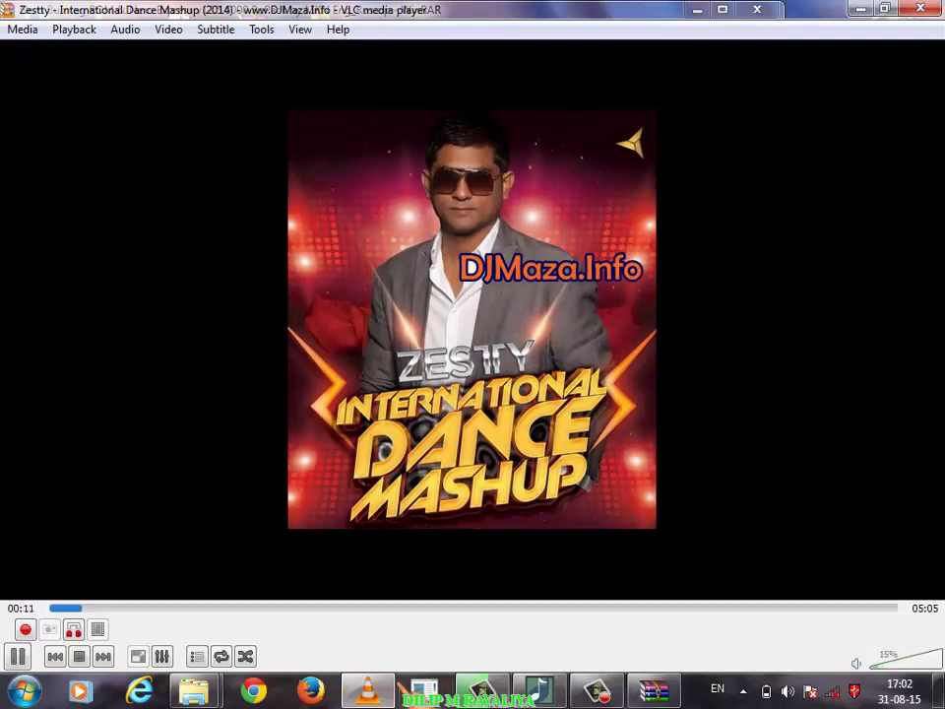
pyautogui.click(375, 689)
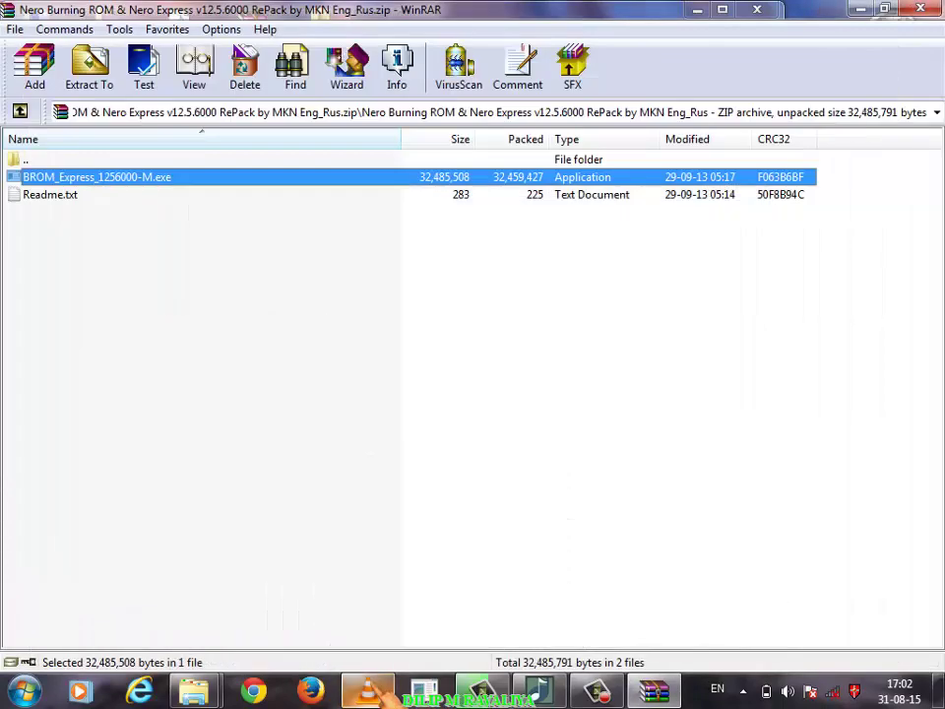
# Close the Nero archive and the ms office new folder, and launch Nero Express
pyautogui.click(921, 10)
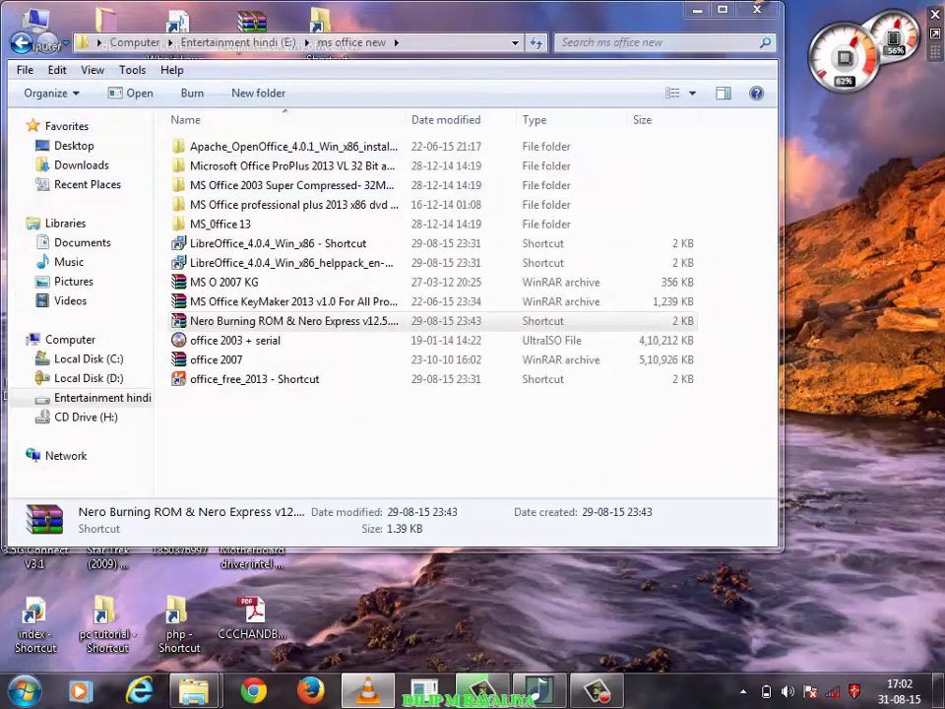
pyautogui.click(757, 8)
pyautogui.doubleClick(356, 358)
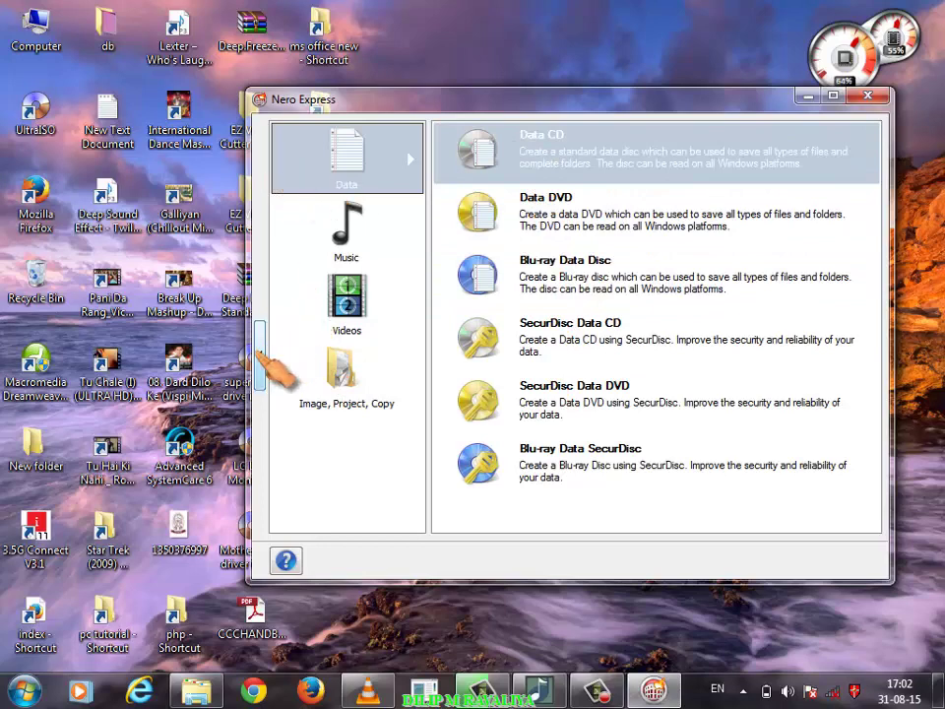
# Look at the advanced functions and recorder selection in the extended area, and close it again
pyautogui.click(262, 357)
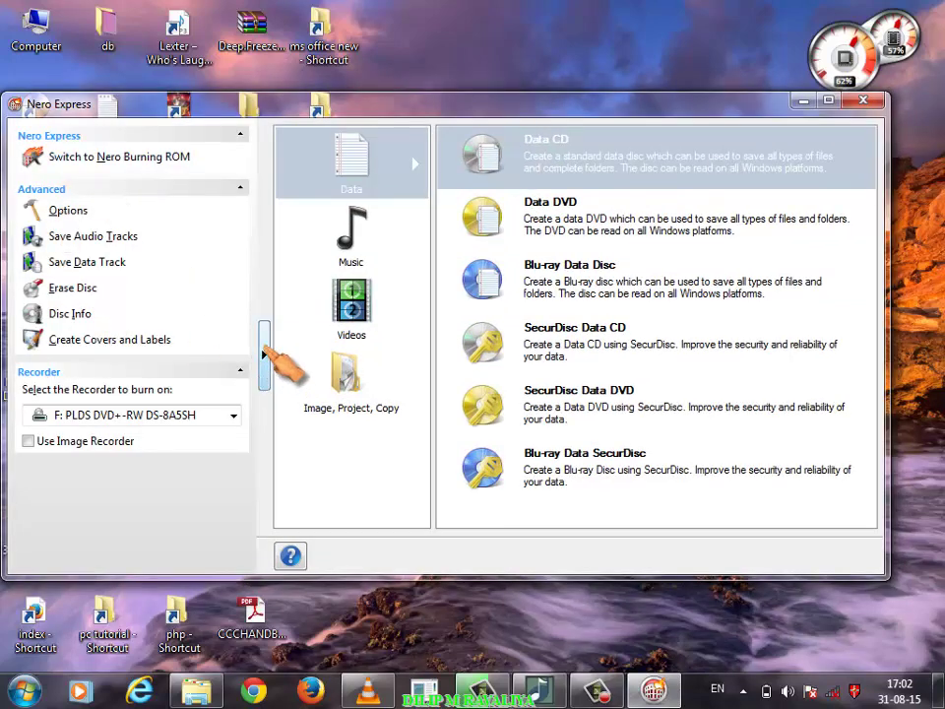
pyautogui.click(264, 356)
pyautogui.click(264, 356)
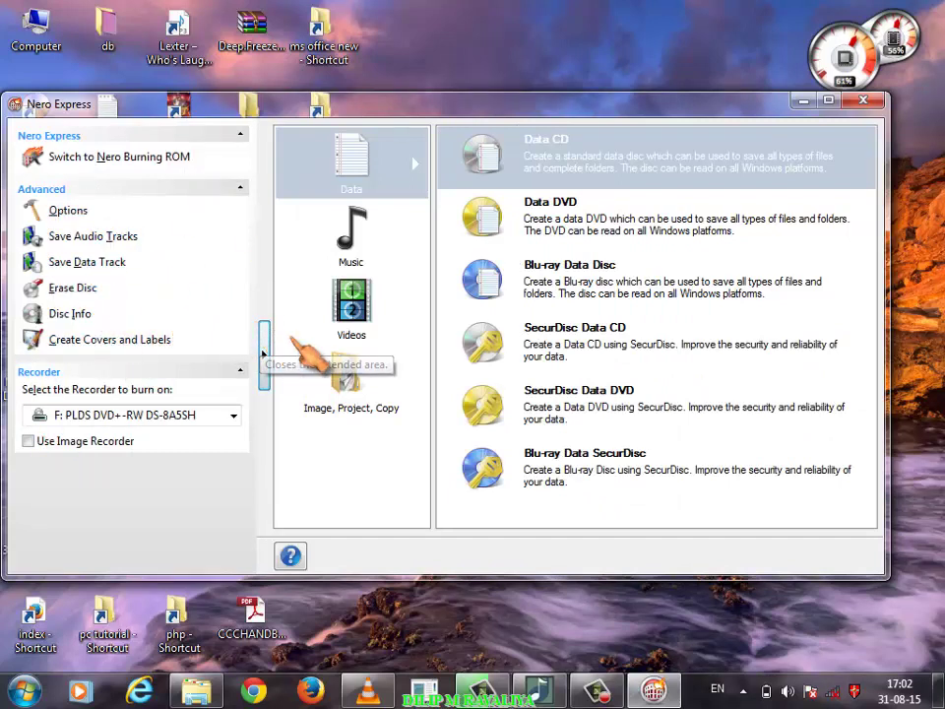
pyautogui.click(264, 352)
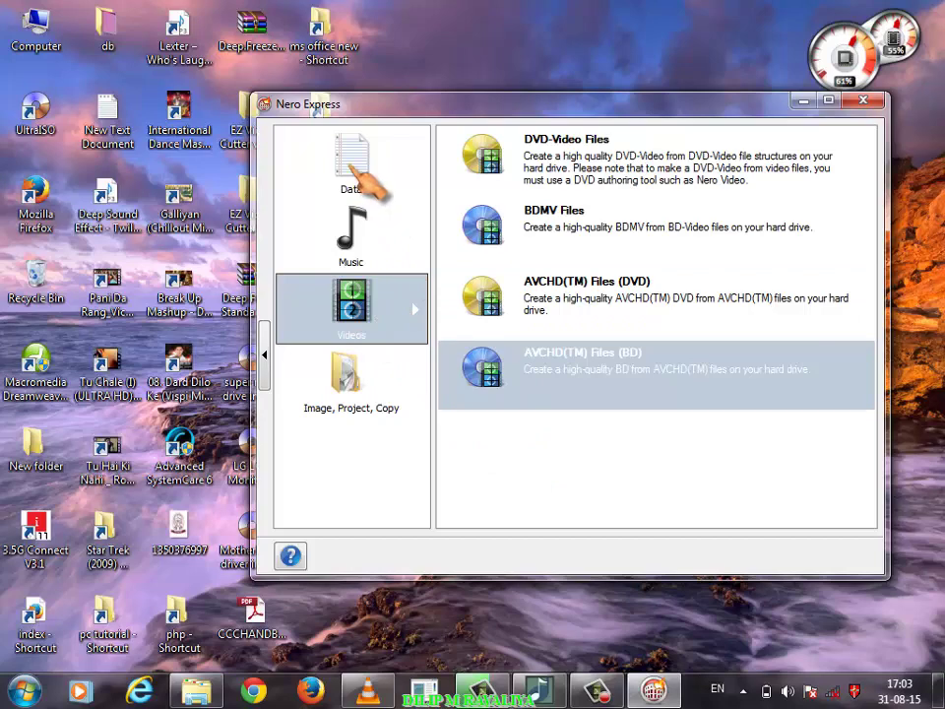
# Start a Data DVD project from the Data category and briefly check its extended area
pyautogui.click(352, 169)
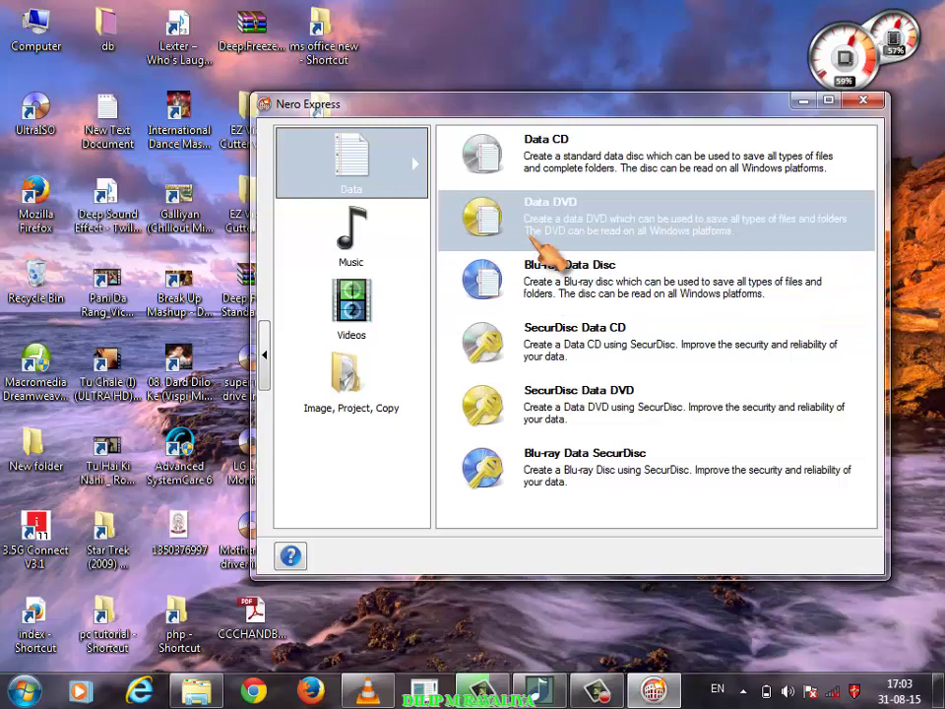
pyautogui.click(541, 242)
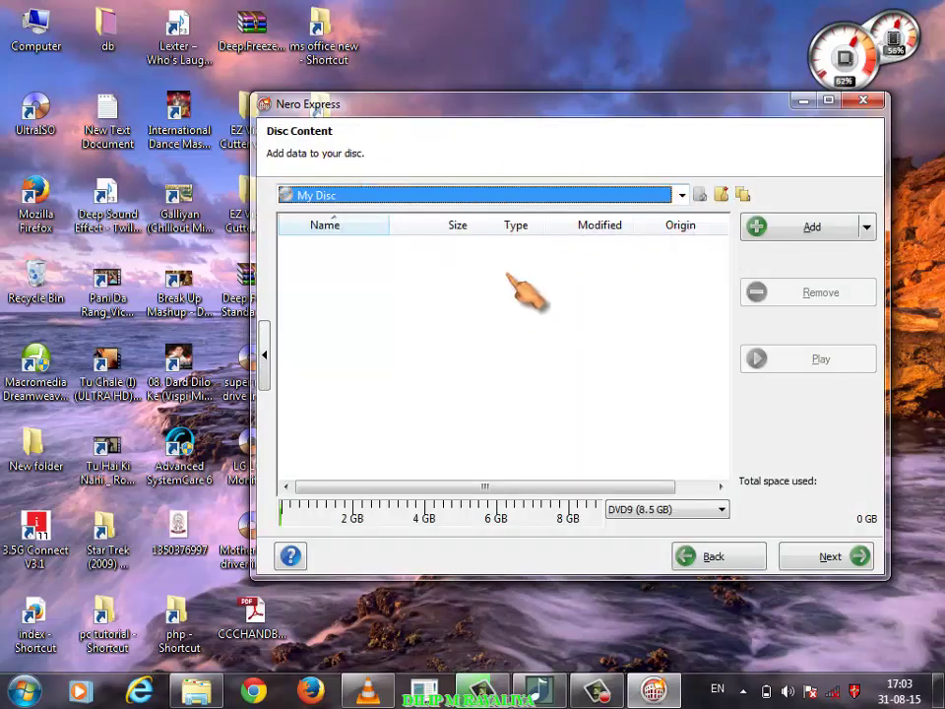
pyautogui.click(266, 349)
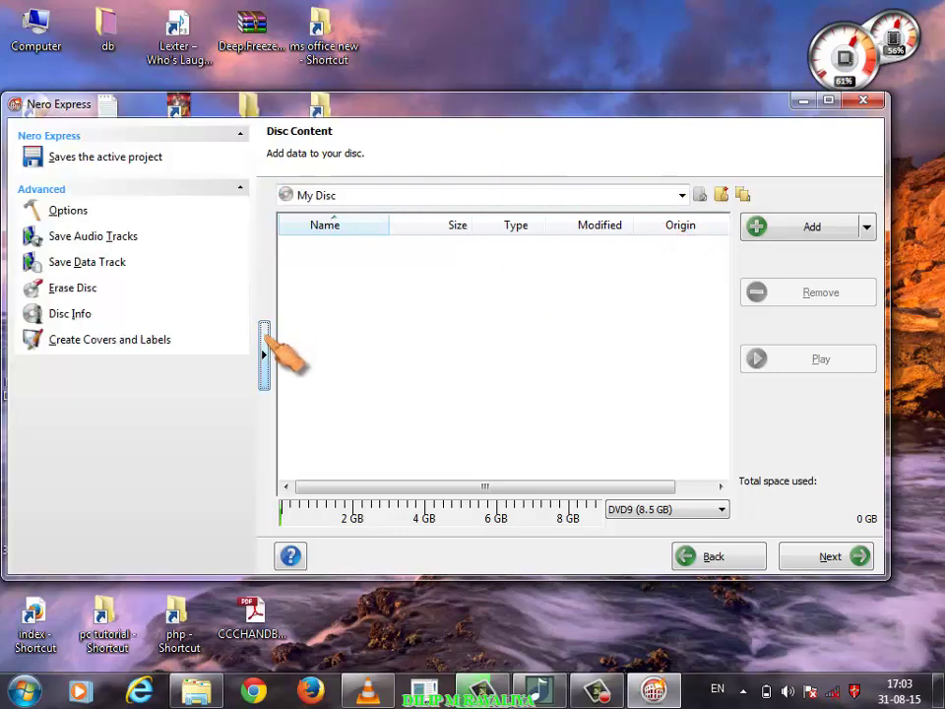
pyautogui.click(265, 349)
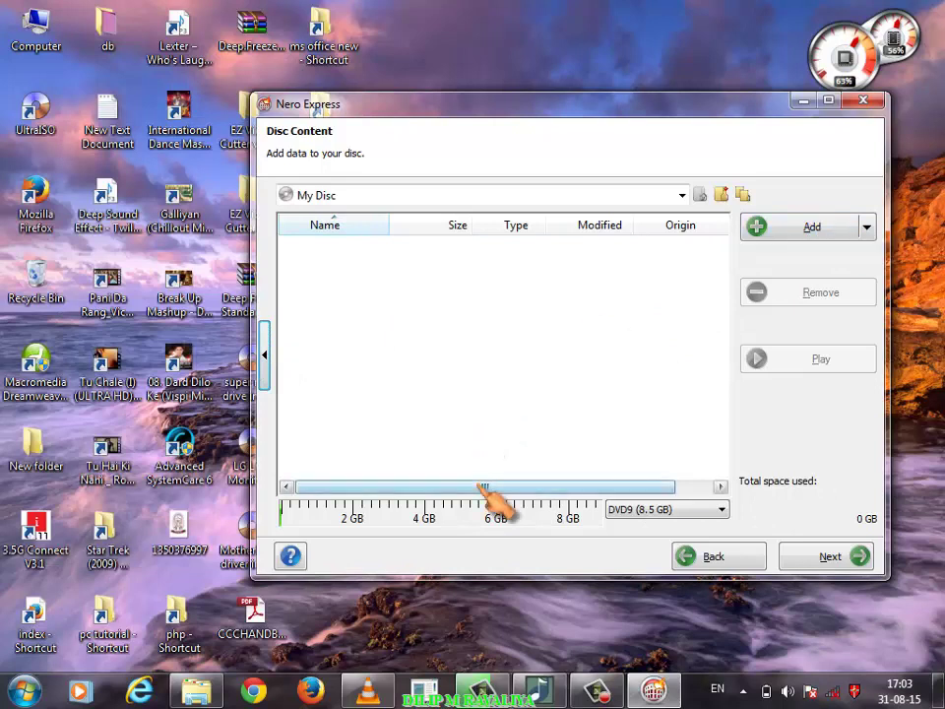
# Set the disc size of the data project to DVD5 (4.7 GB)
pyautogui.click(669, 510)
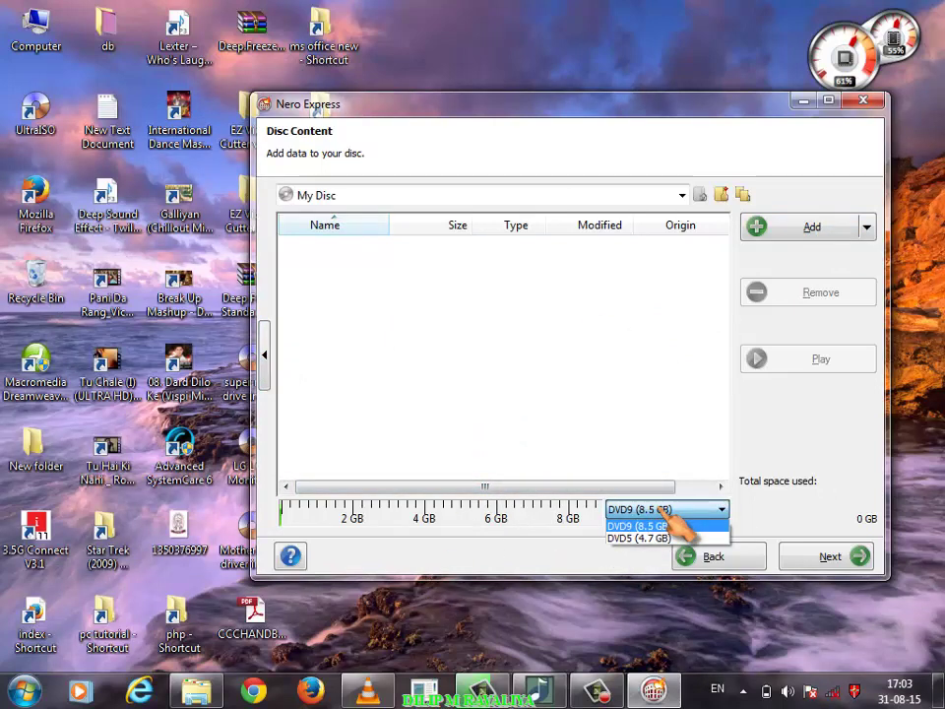
pyautogui.click(650, 537)
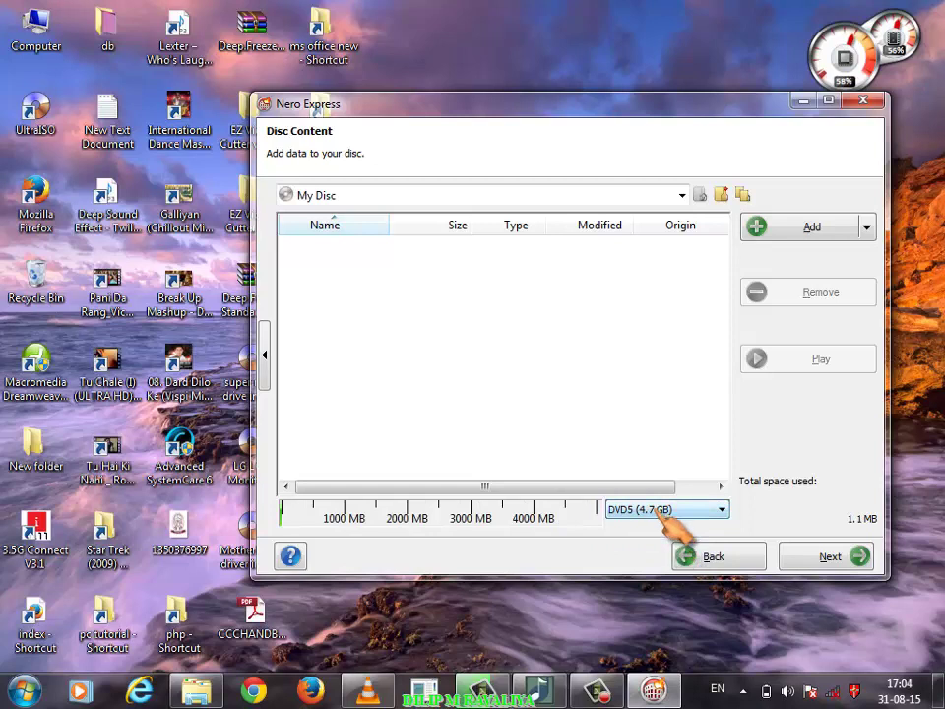
pyautogui.click(669, 511)
pyautogui.click(675, 536)
# Add the Motherboard driver intel chipset ISO file from the desktop to the disc contents
pyautogui.click(801, 240)
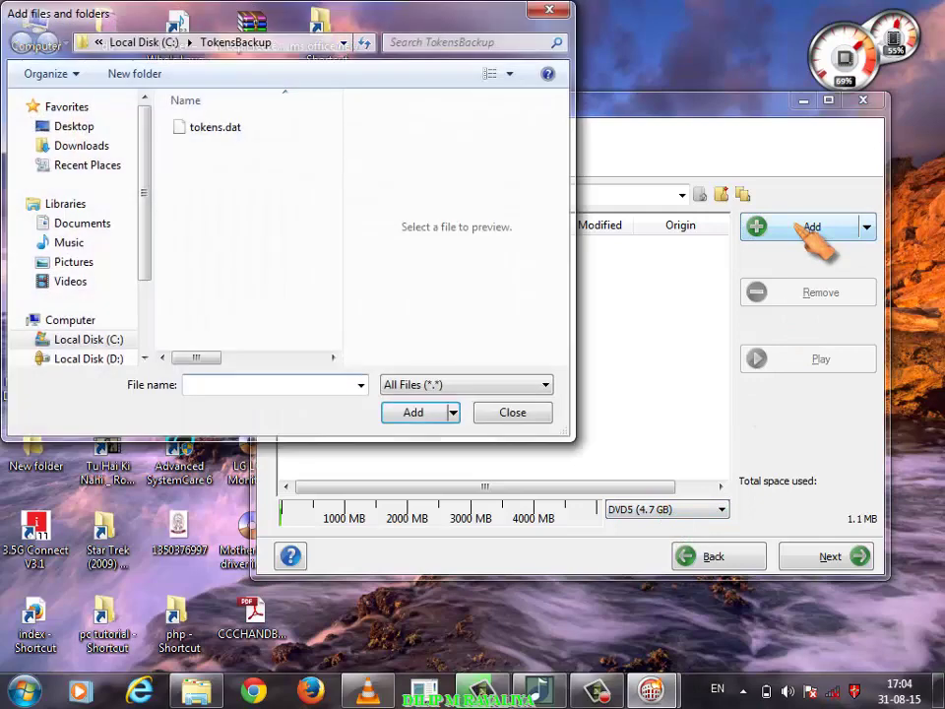
pyautogui.click(96, 127)
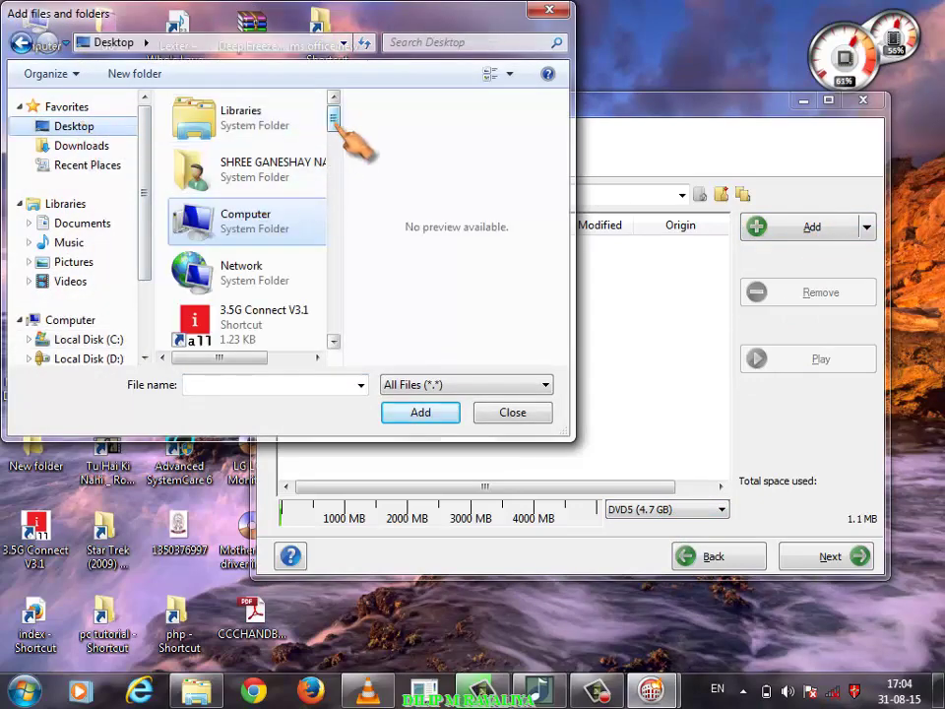
pyautogui.moveTo(337, 128); pyautogui.dragTo(338, 267)
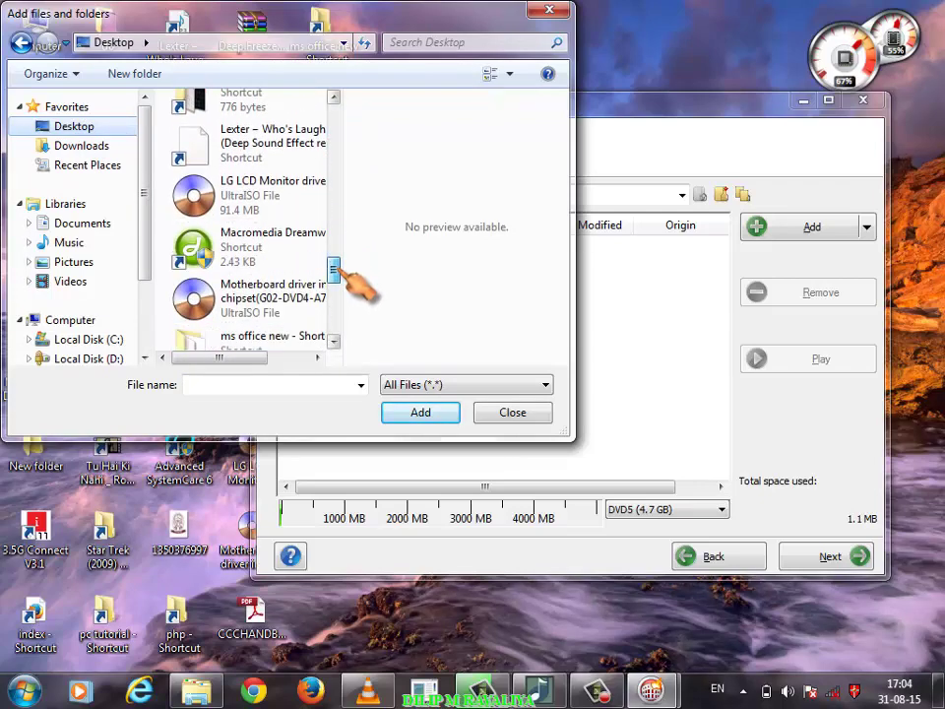
pyautogui.click(295, 313)
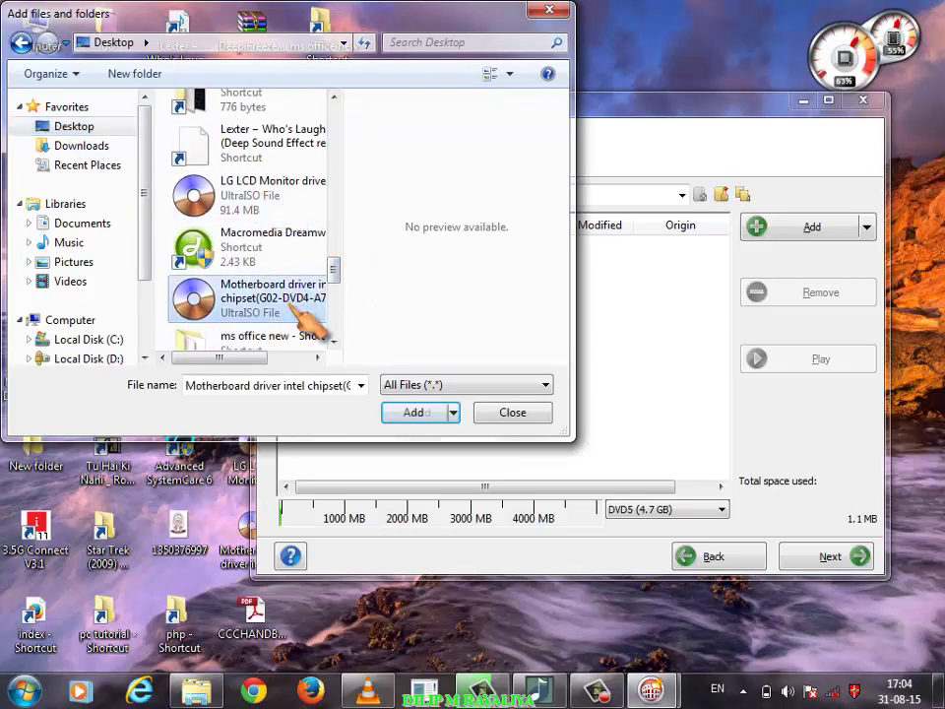
pyautogui.click(413, 413)
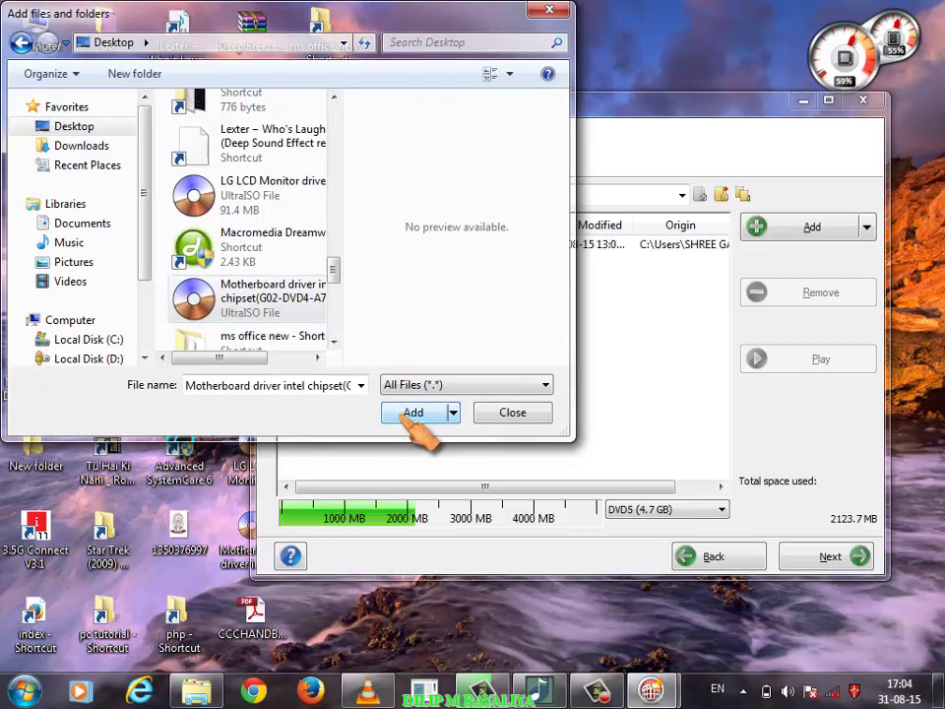
# Try to add the same motherboard driver ISO again, decline replacing the existing file, and close the file chooser
pyautogui.click(413, 414)
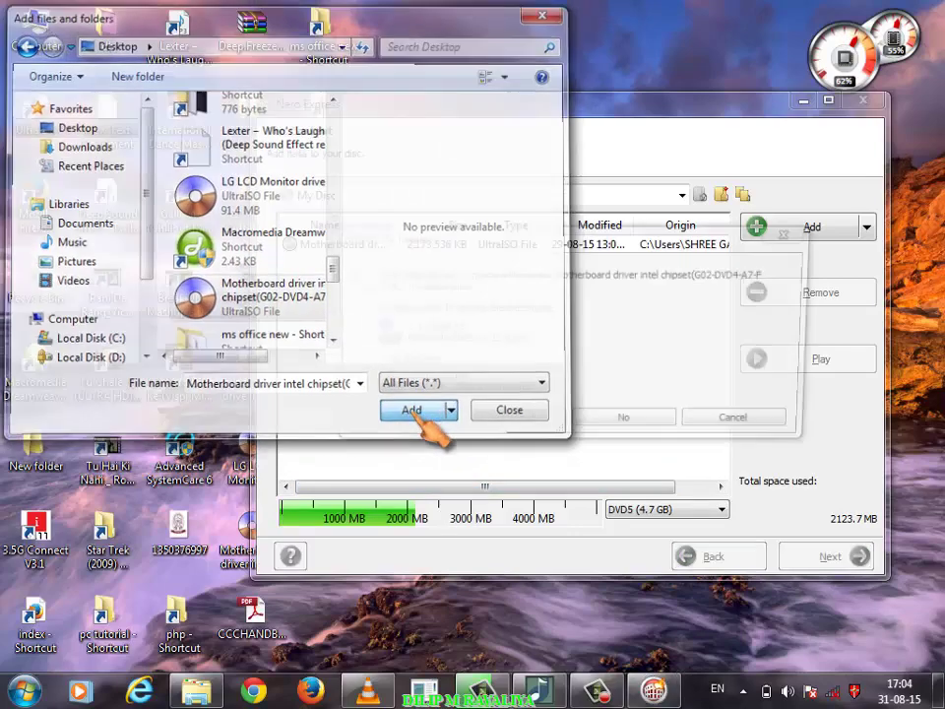
pyautogui.click(745, 428)
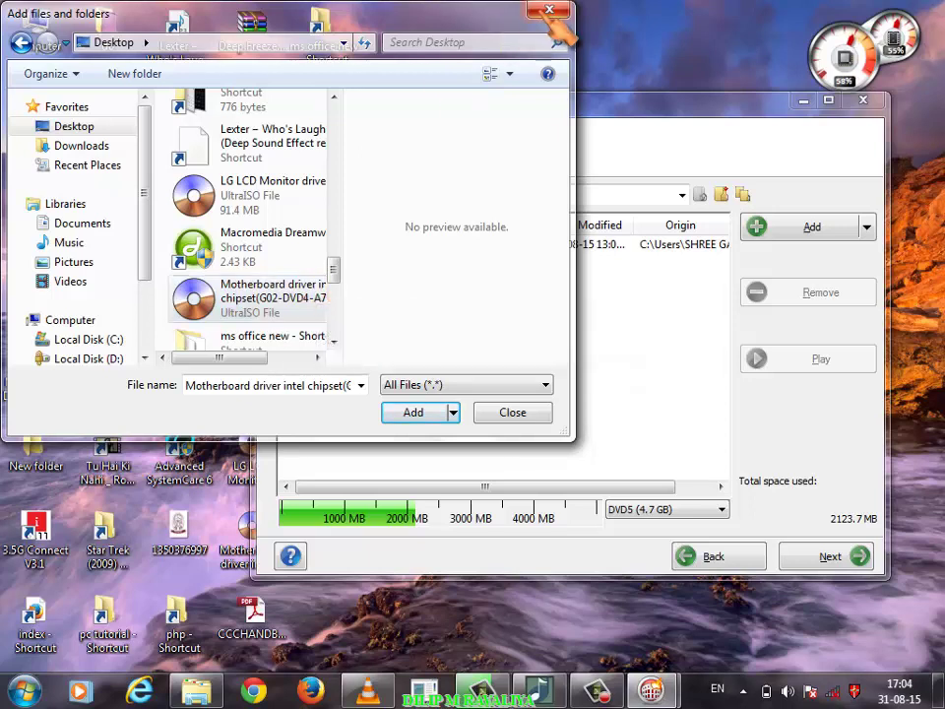
pyautogui.click(412, 411)
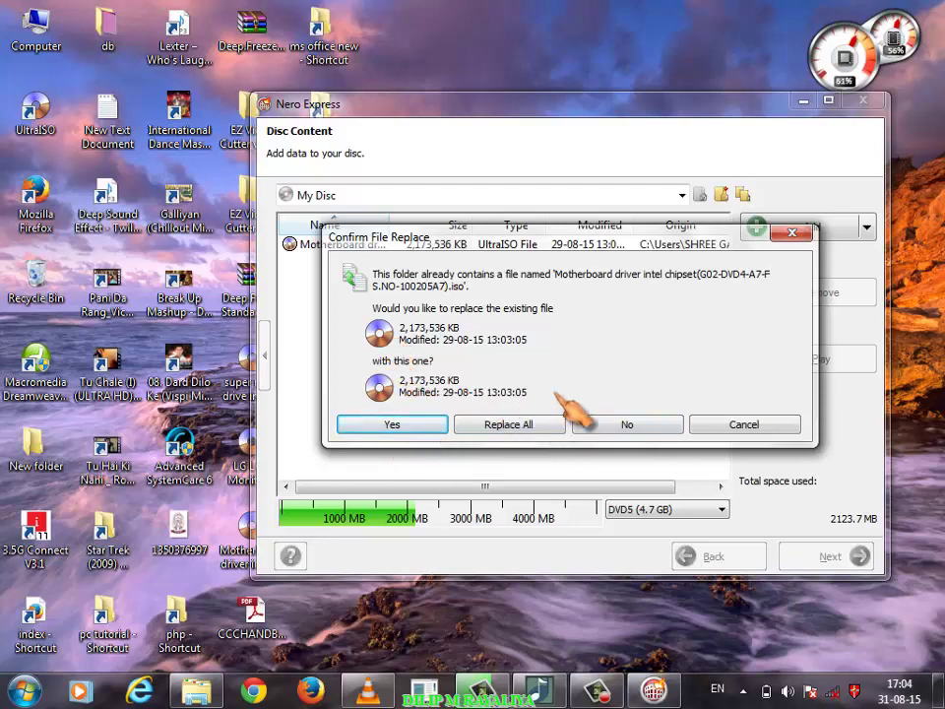
pyautogui.click(641, 426)
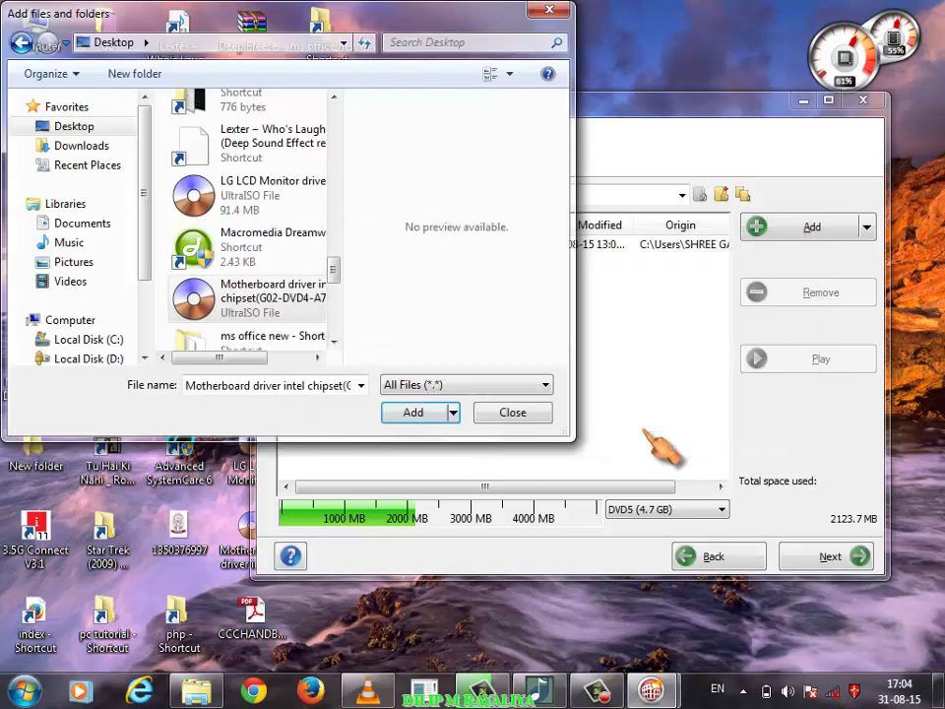
pyautogui.click(530, 414)
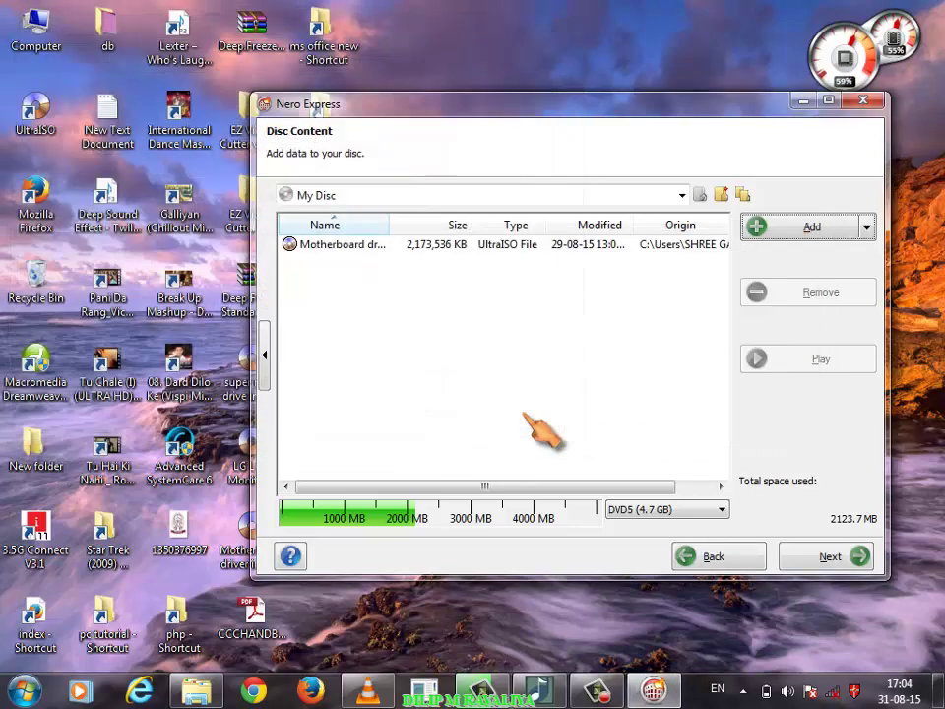
pyautogui.click(315, 246)
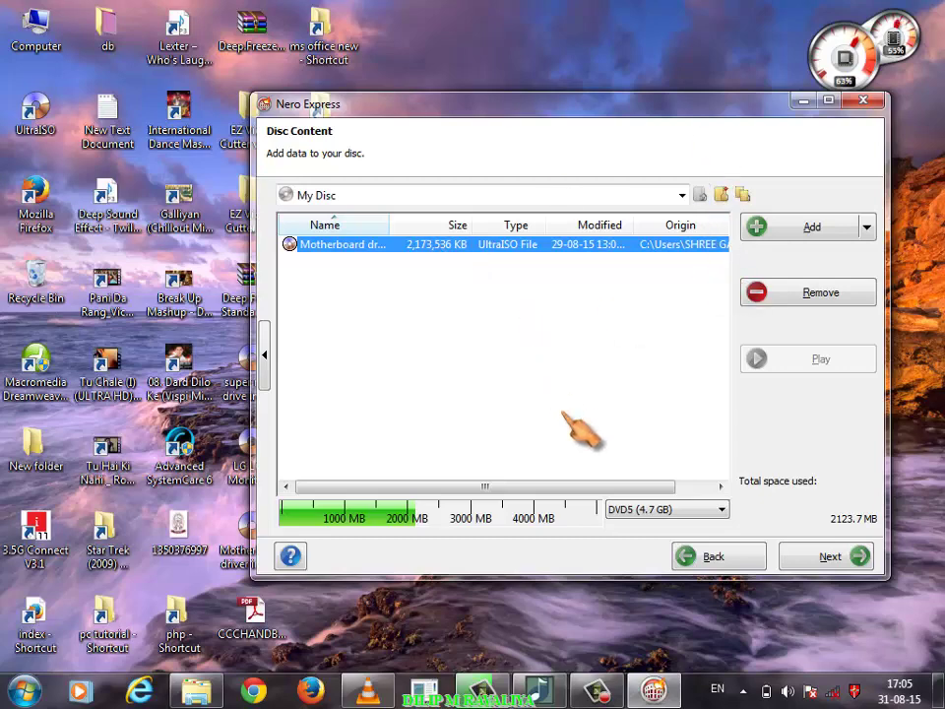
pyautogui.click(816, 232)
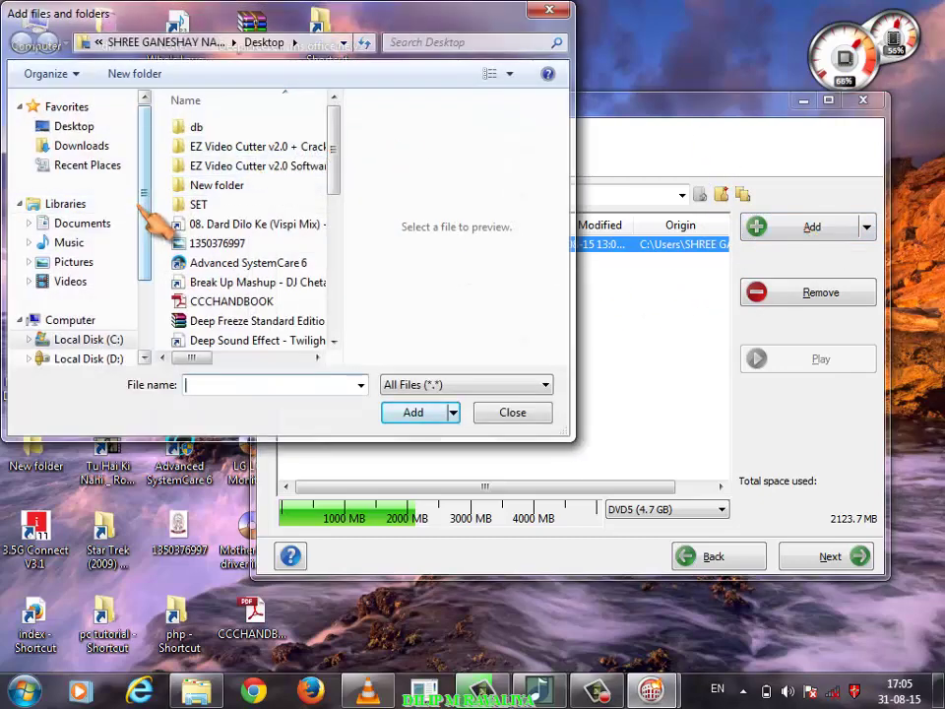
pyautogui.scroll(-2, 138, 224)
pyautogui.click(104, 292)
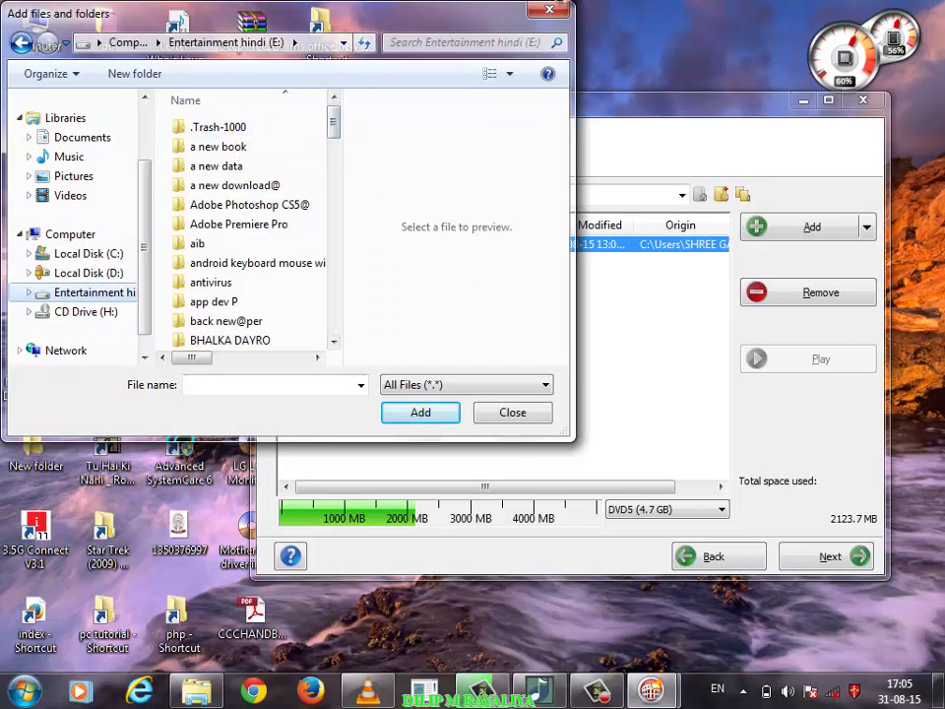
pyautogui.click(549, 10)
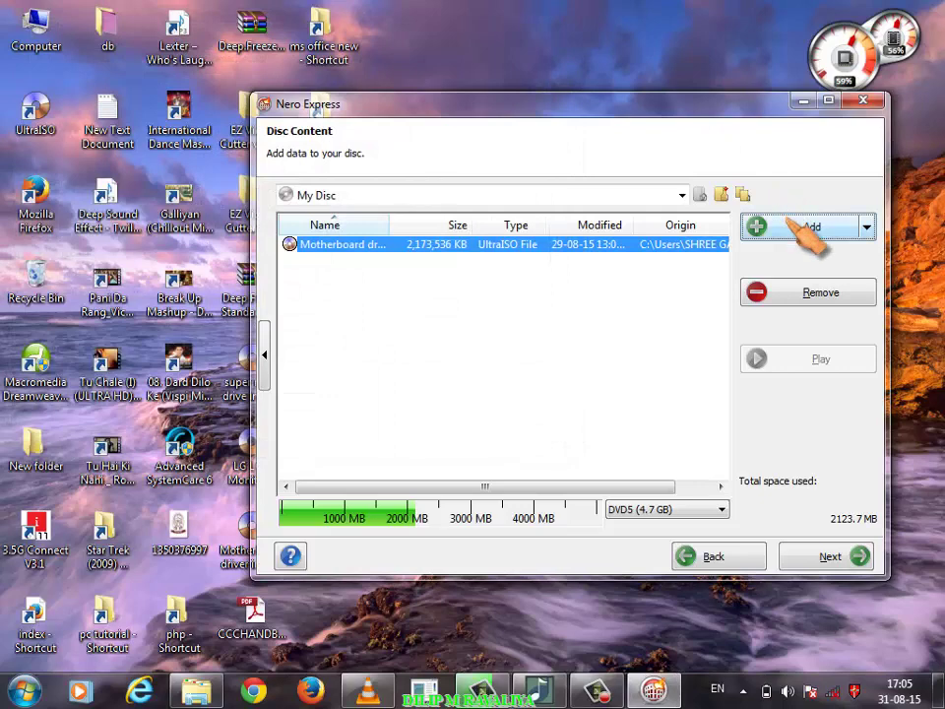
# Add the Windows7alleditions32bit ISO from the Entertainment hindi (E:) drive to the disc contents and close the file chooser
pyautogui.click(832, 230)
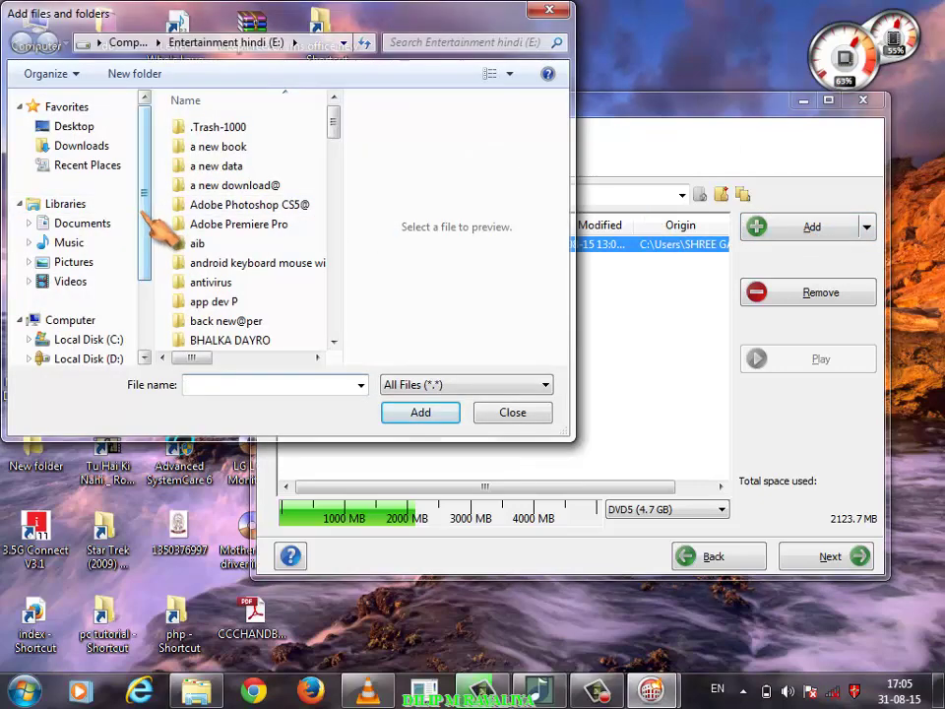
pyautogui.moveTo(145, 212); pyautogui.dragTo(128, 264)
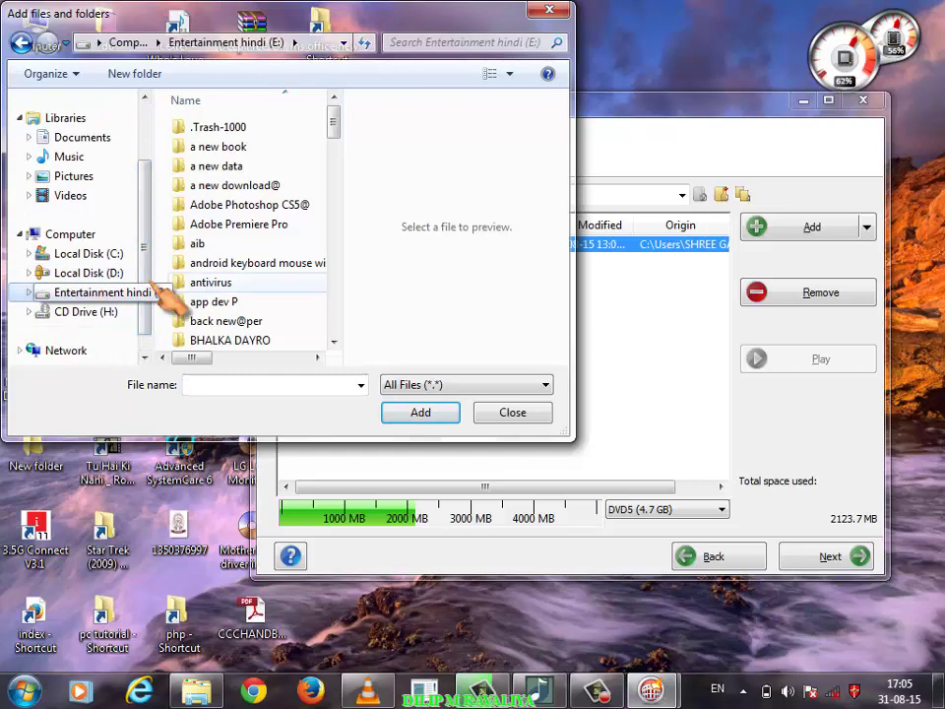
pyautogui.moveTo(335, 122); pyautogui.dragTo(358, 323)
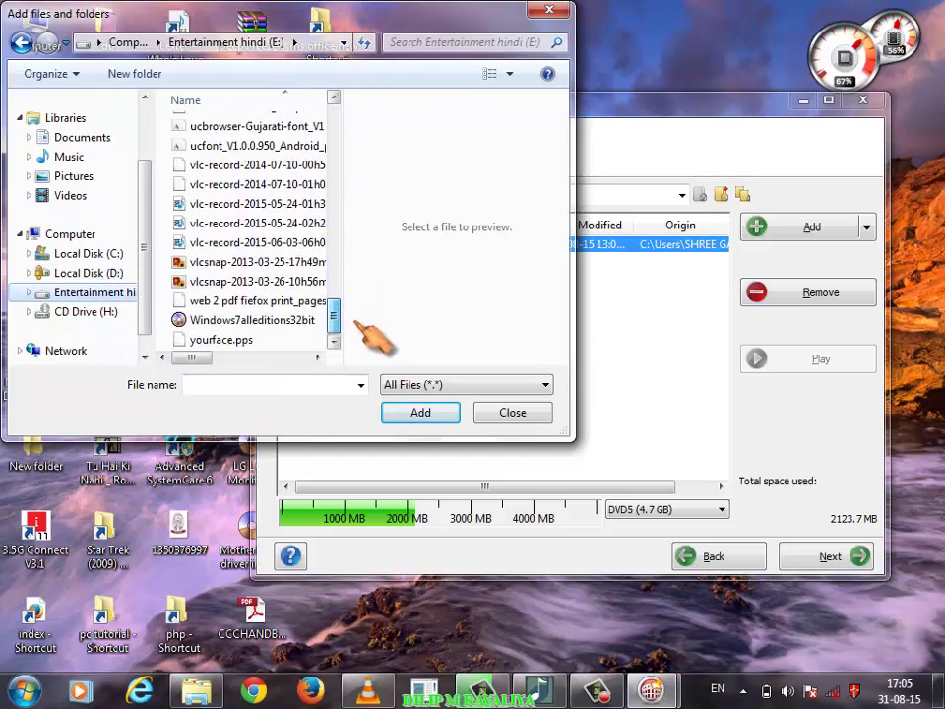
pyautogui.click(288, 323)
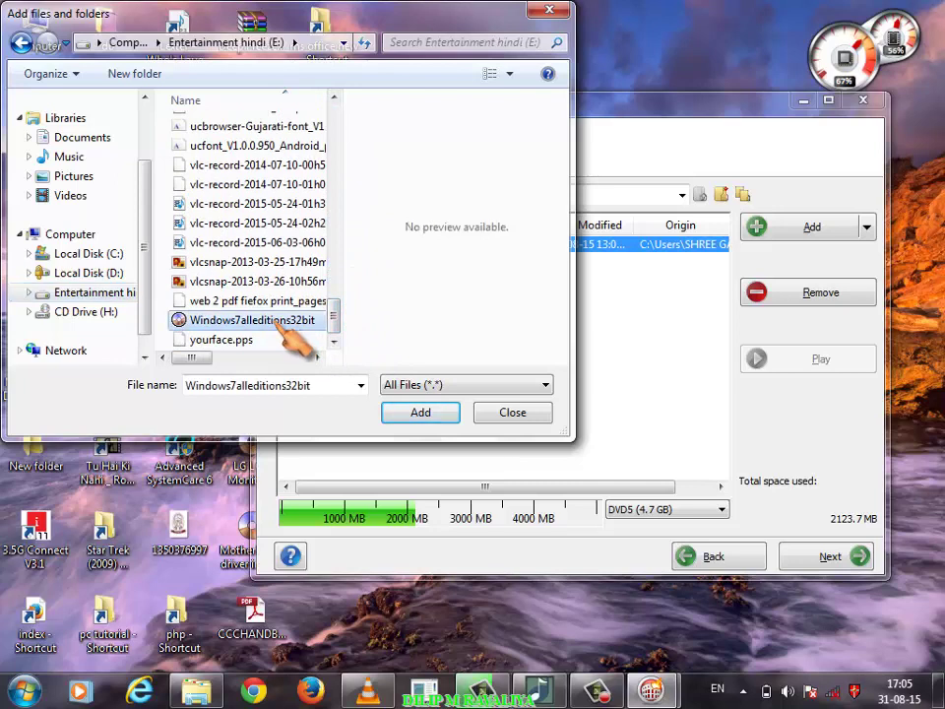
pyautogui.click(405, 414)
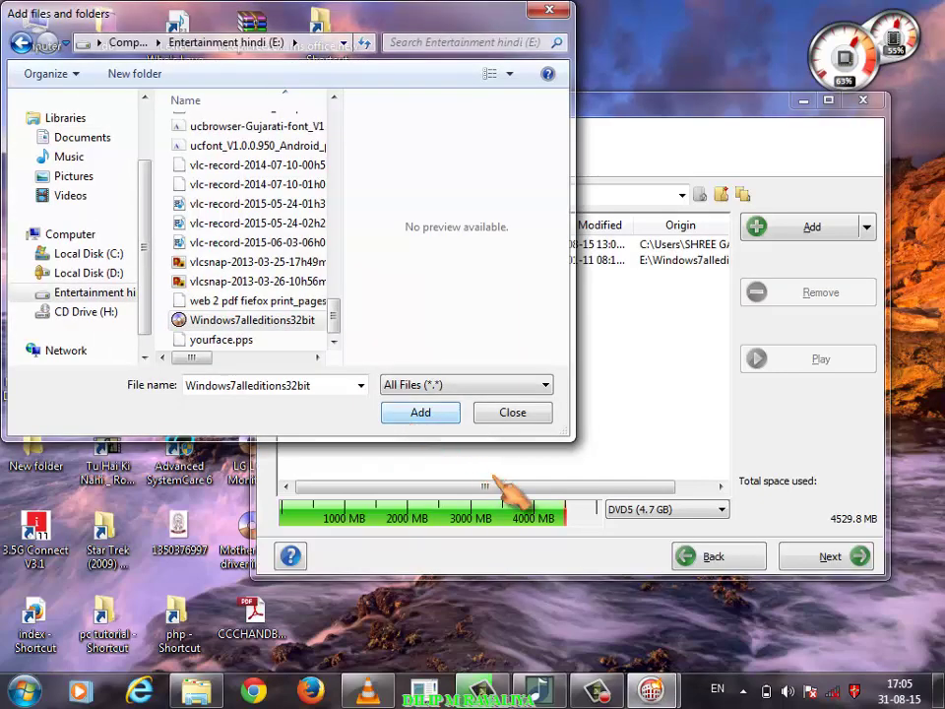
pyautogui.click(510, 414)
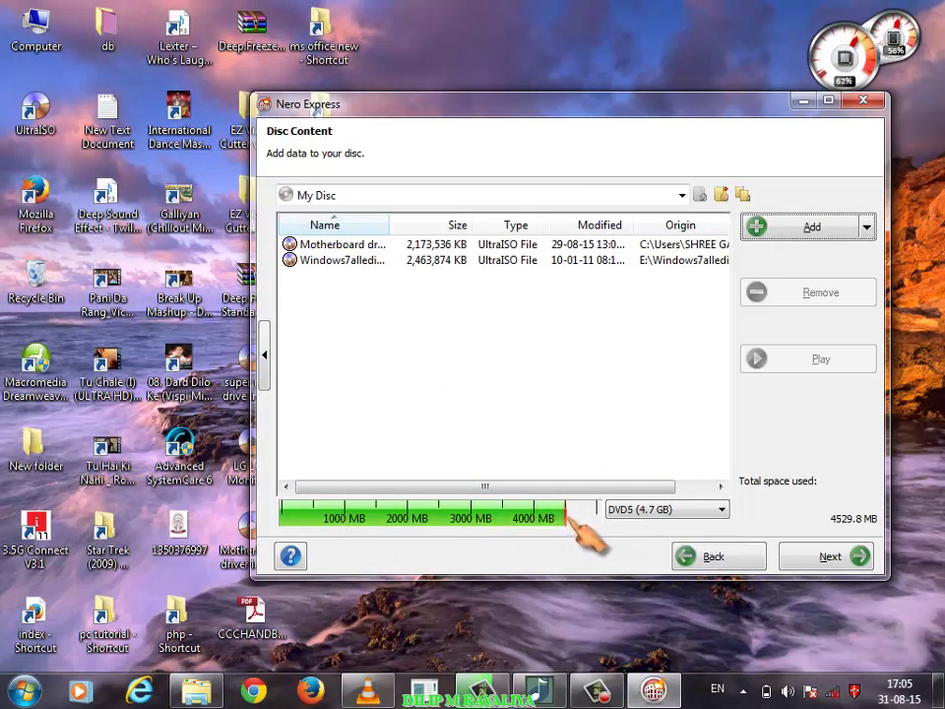
# Add the comfast@ ISO from the Entertainment hindi (E:) drive to the disc contents and close the file chooser
pyautogui.click(814, 231)
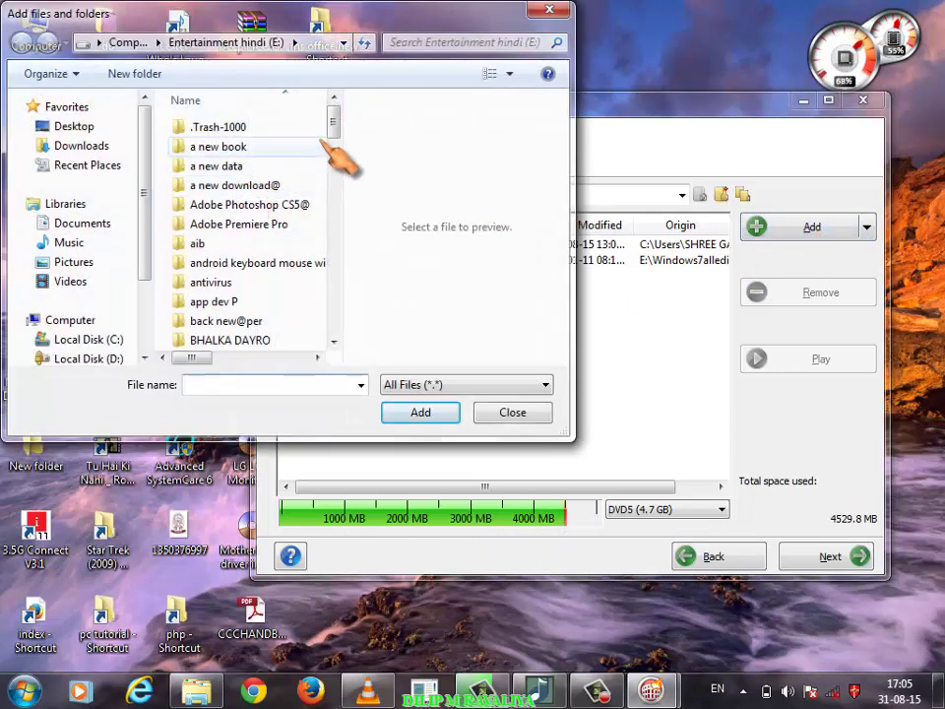
pyautogui.moveTo(332, 119); pyautogui.dragTo(335, 276)
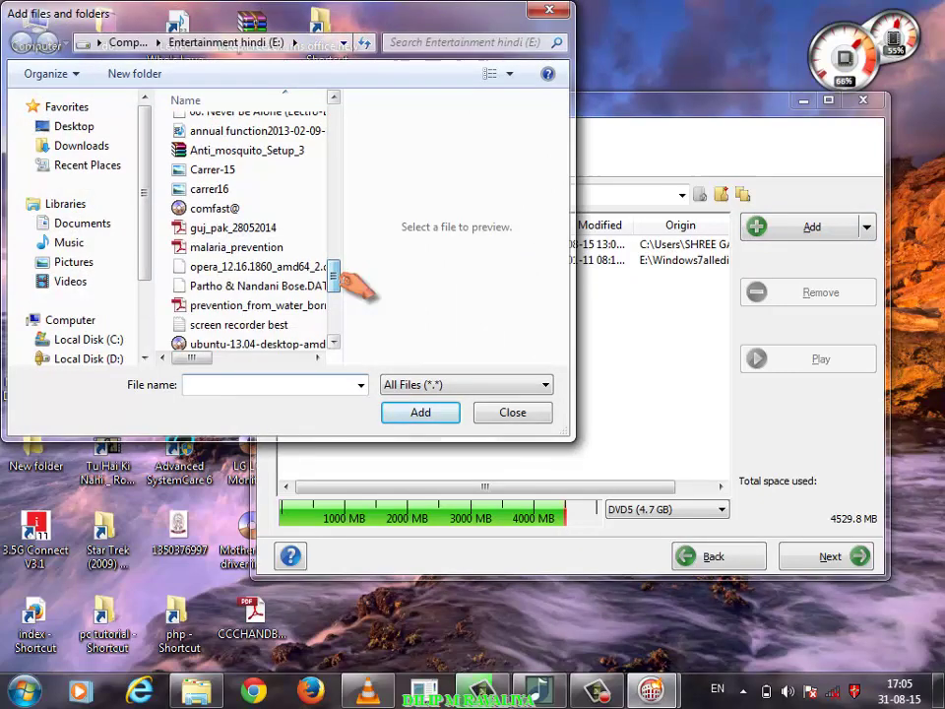
pyautogui.click(226, 207)
pyautogui.click(421, 412)
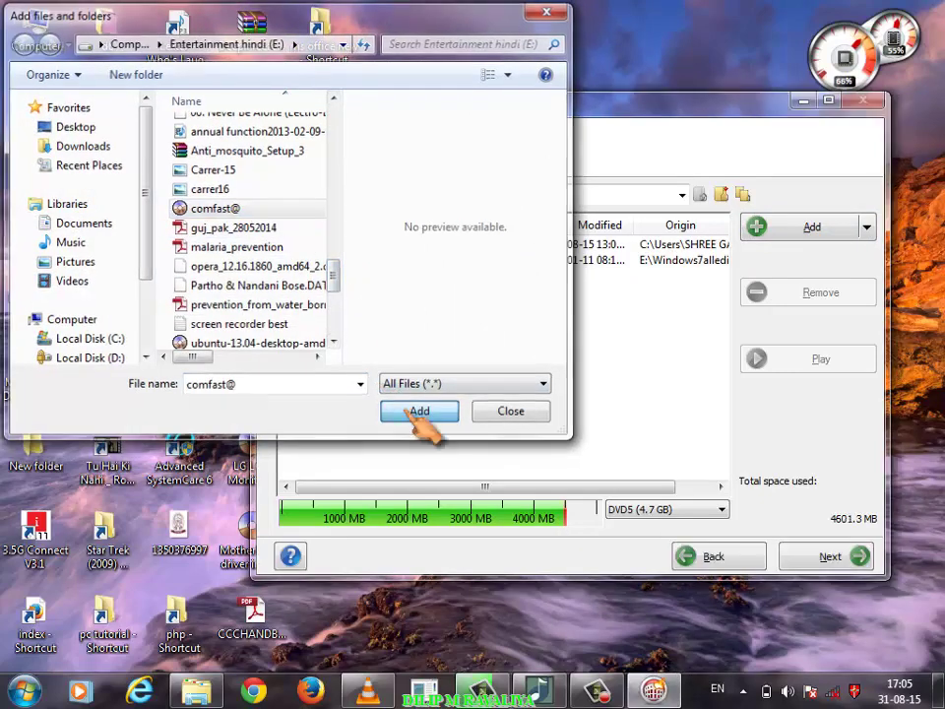
pyautogui.click(524, 413)
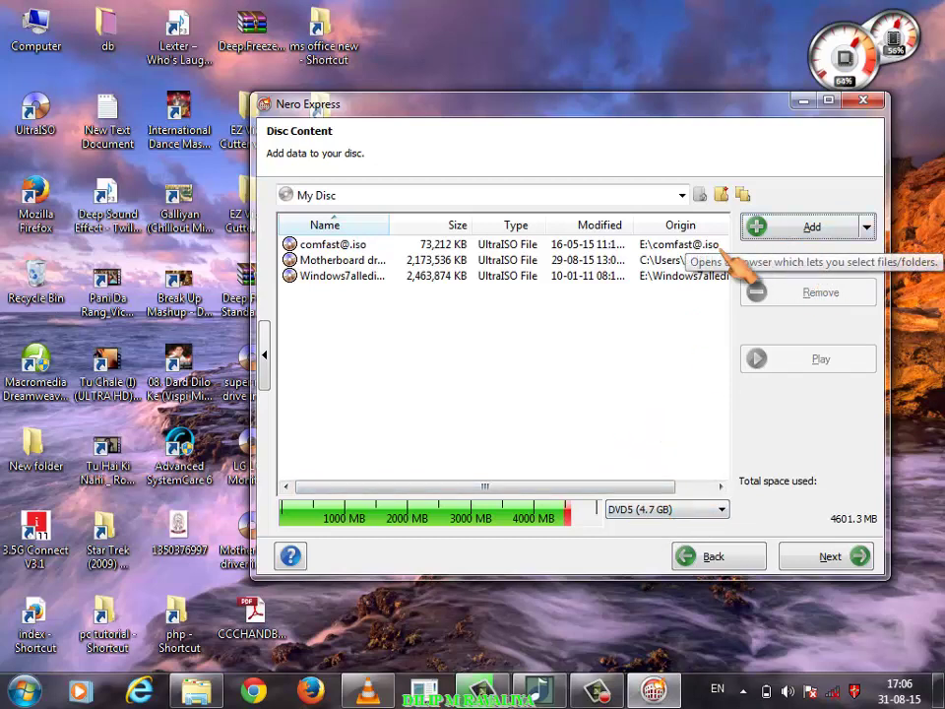
# Remove comfast@.iso from the disc contents and confirm the removal
pyautogui.click(689, 243)
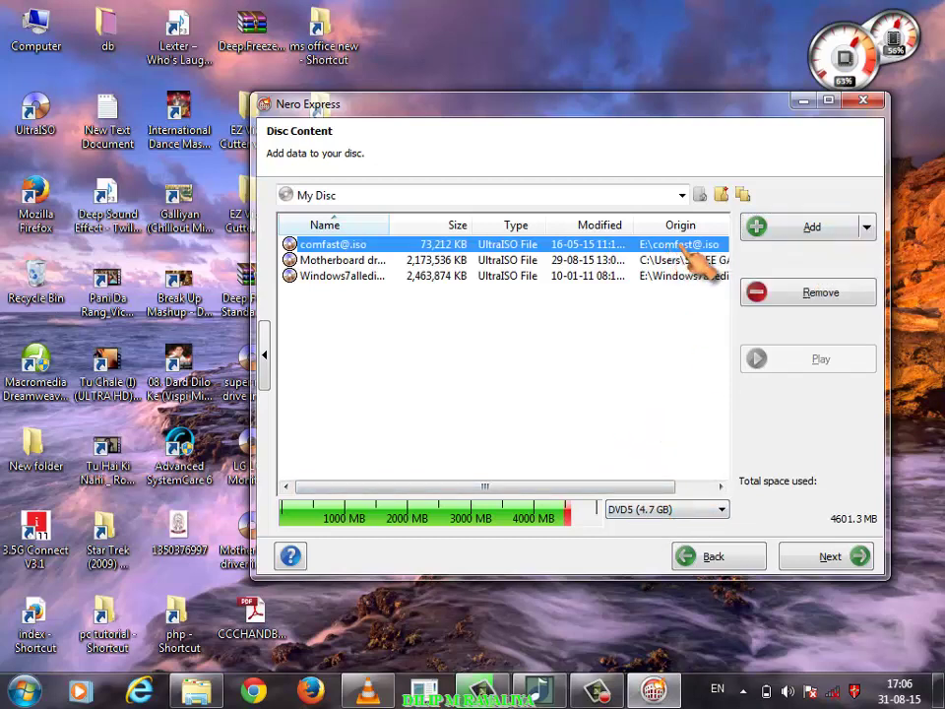
pyautogui.click(768, 295)
pyautogui.click(677, 364)
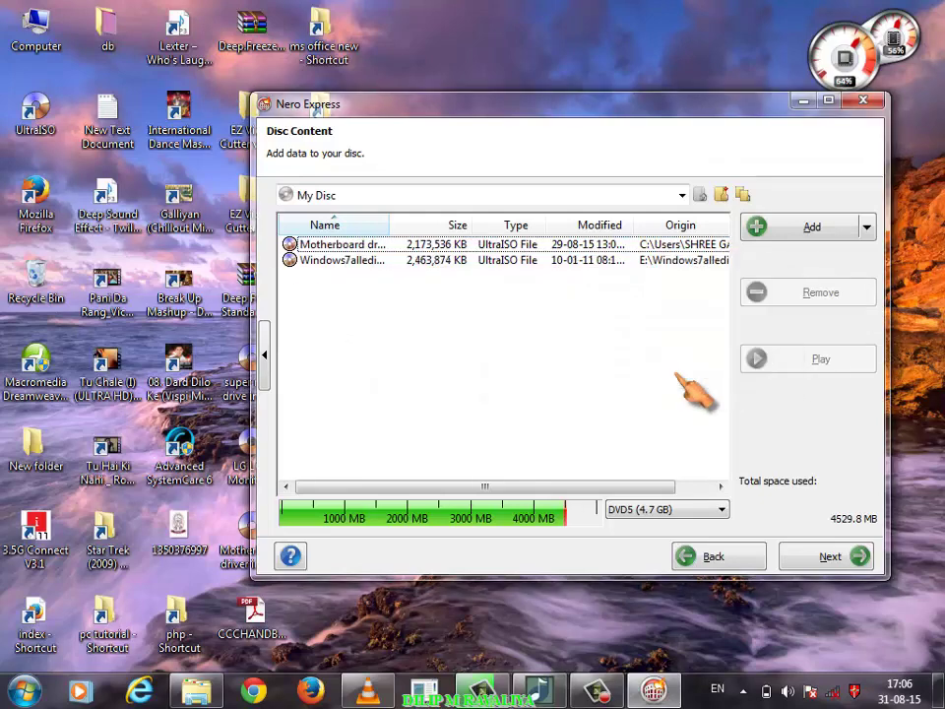
# Remove the motherboard driver ISO from the disc contents, keeping the Windows 7 ISO, and confirm the removal
pyautogui.click(689, 259)
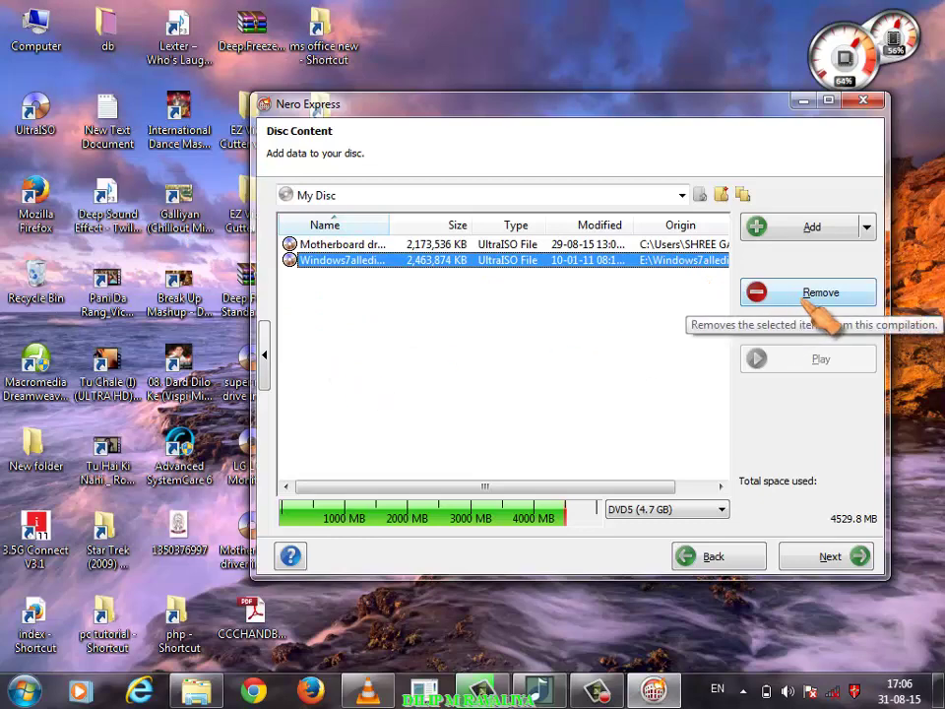
pyautogui.click(686, 245)
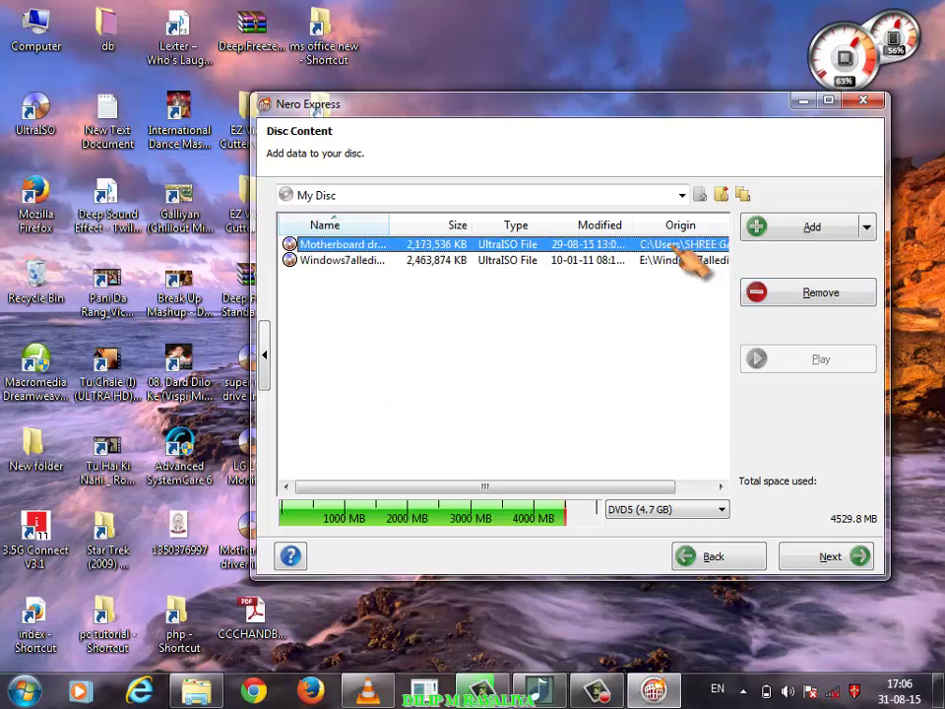
pyautogui.click(783, 298)
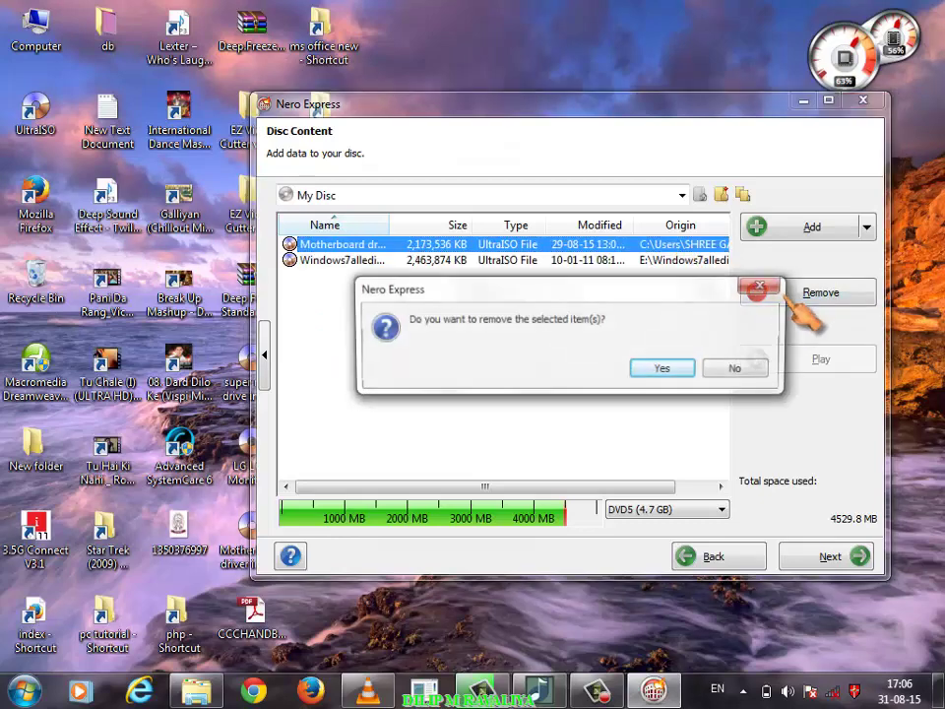
pyautogui.click(664, 370)
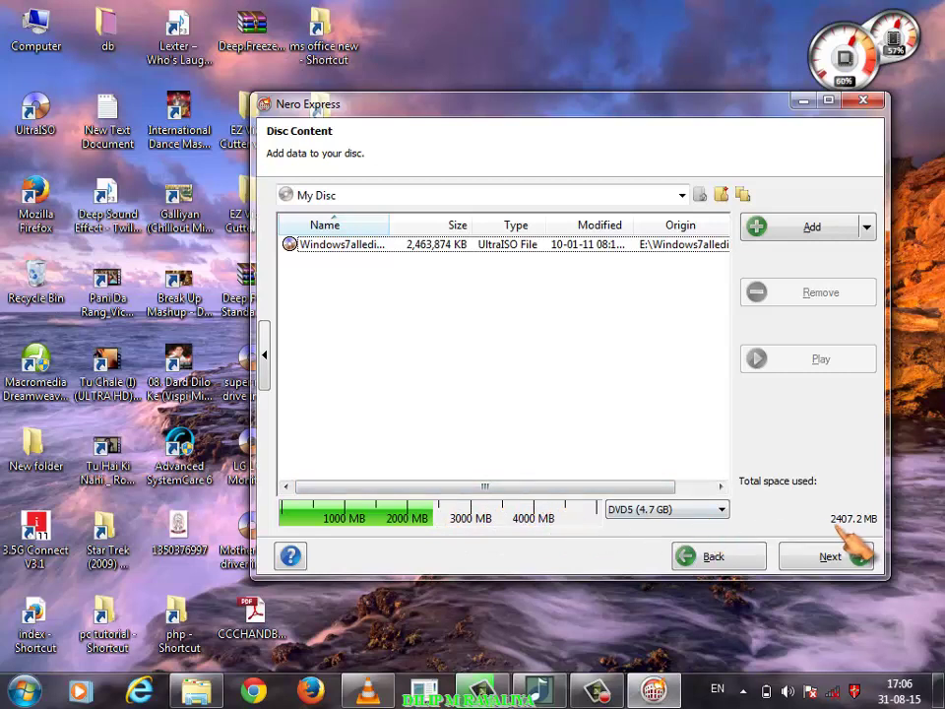
# Proceed to the final burn settings and turn off data verification after burning, keeping the multisession disc option on
pyautogui.click(429, 248)
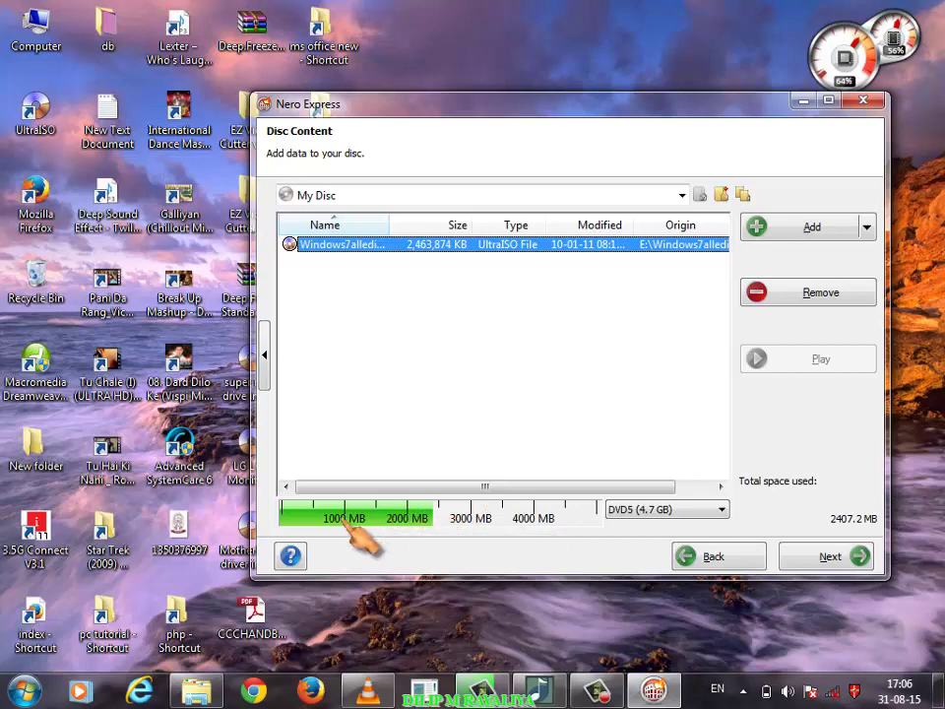
pyautogui.click(832, 558)
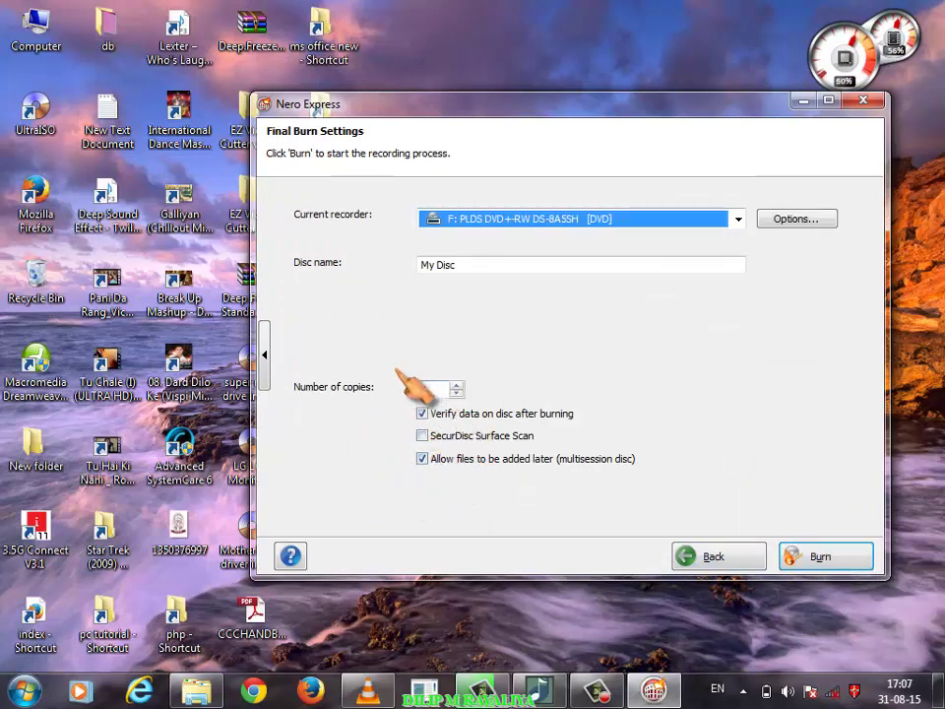
pyautogui.click(423, 413)
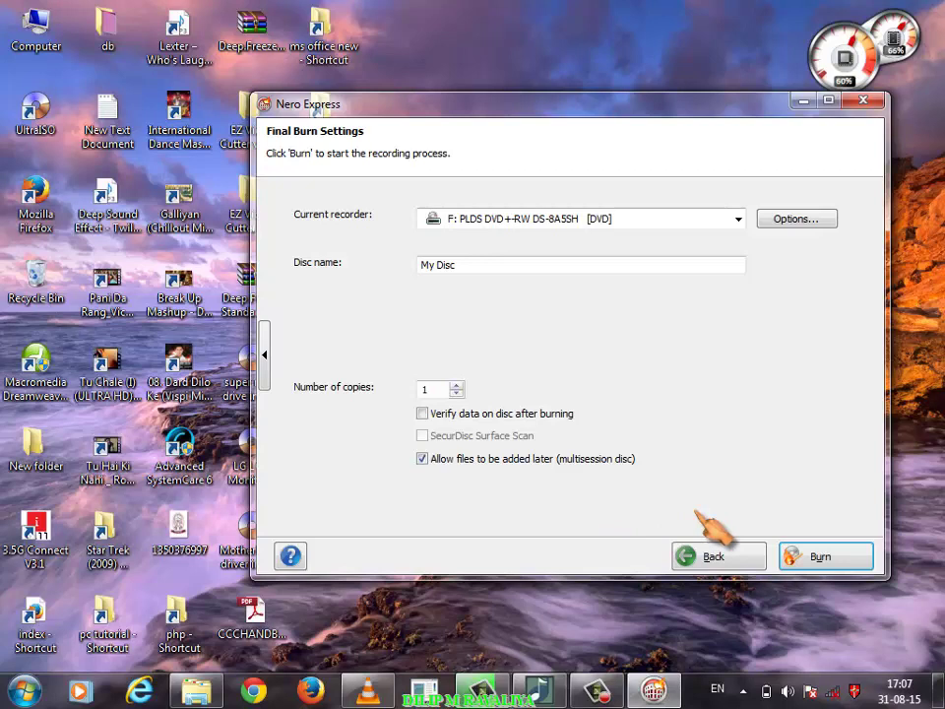
pyautogui.click(423, 460)
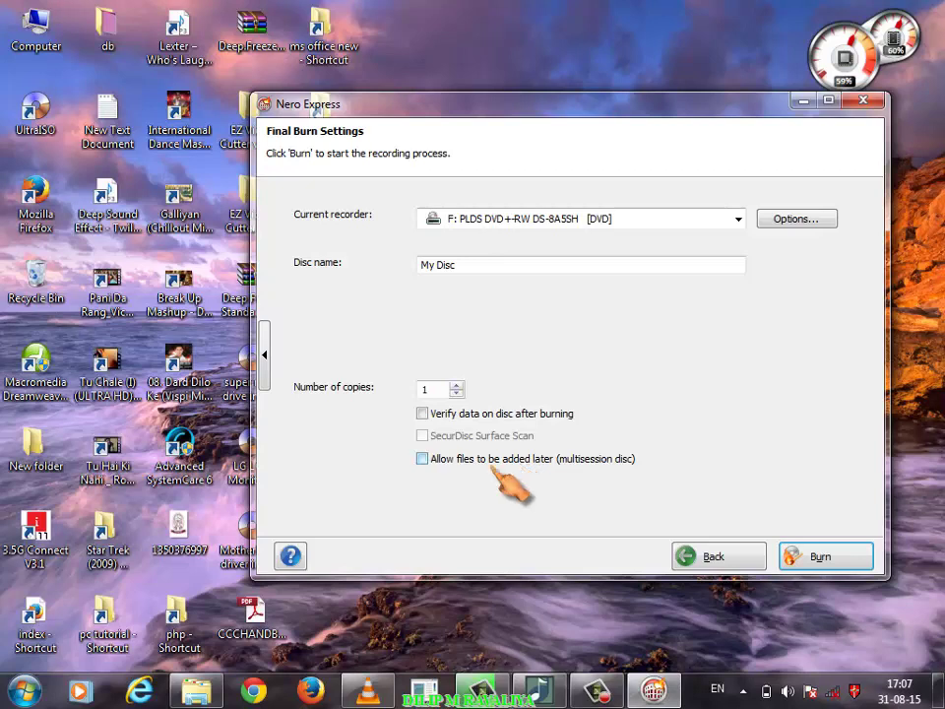
pyautogui.click(423, 460)
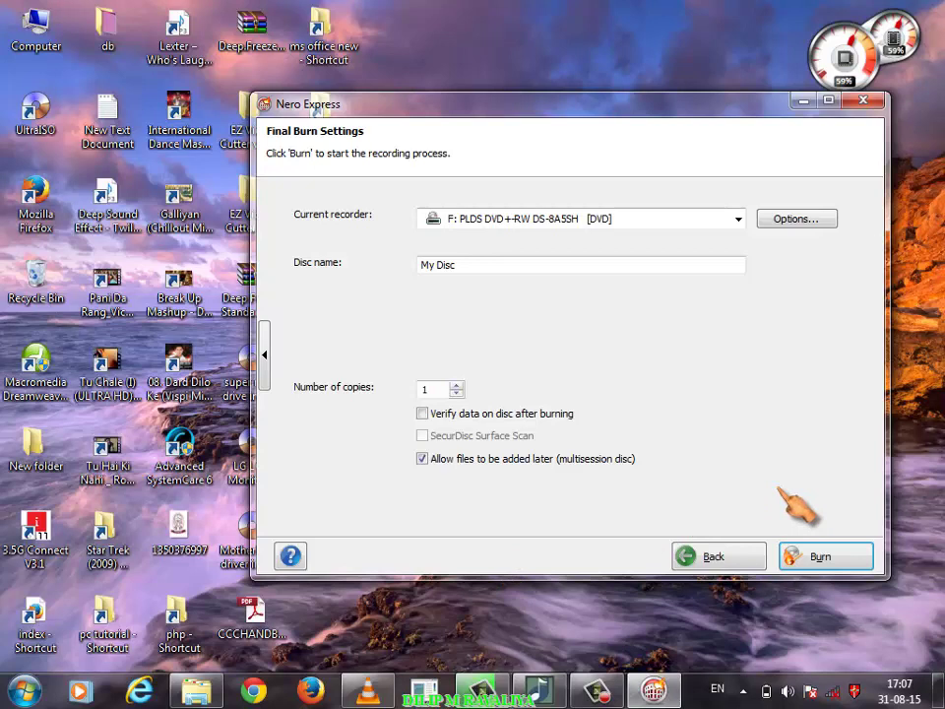
# Try to burn the data disc, cancel at the request to insert a disc, and acknowledge the cancellation
pyautogui.click(822, 556)
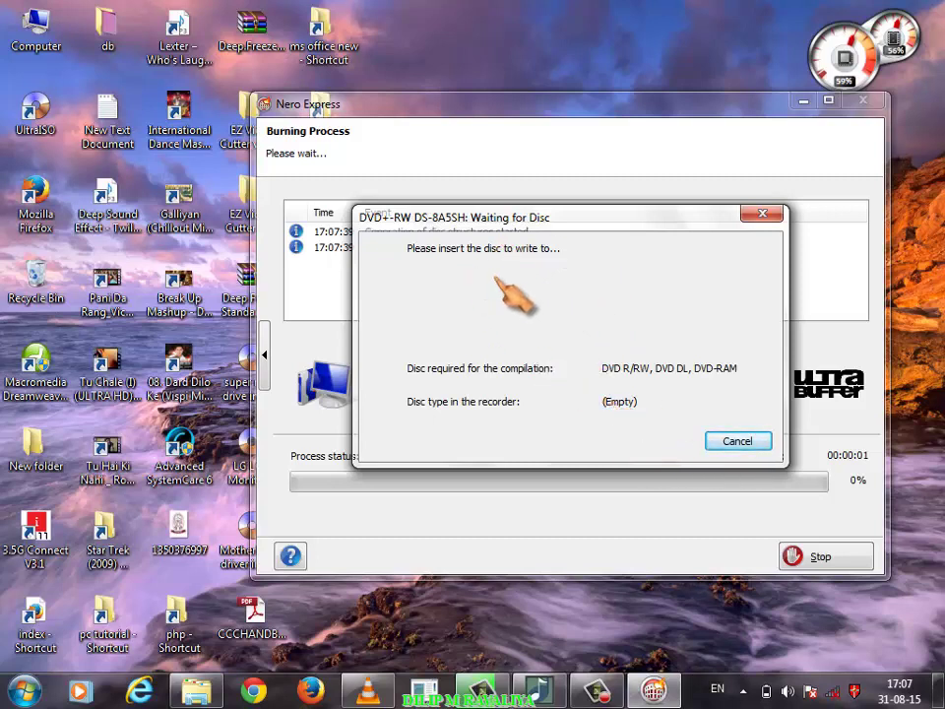
pyautogui.click(727, 439)
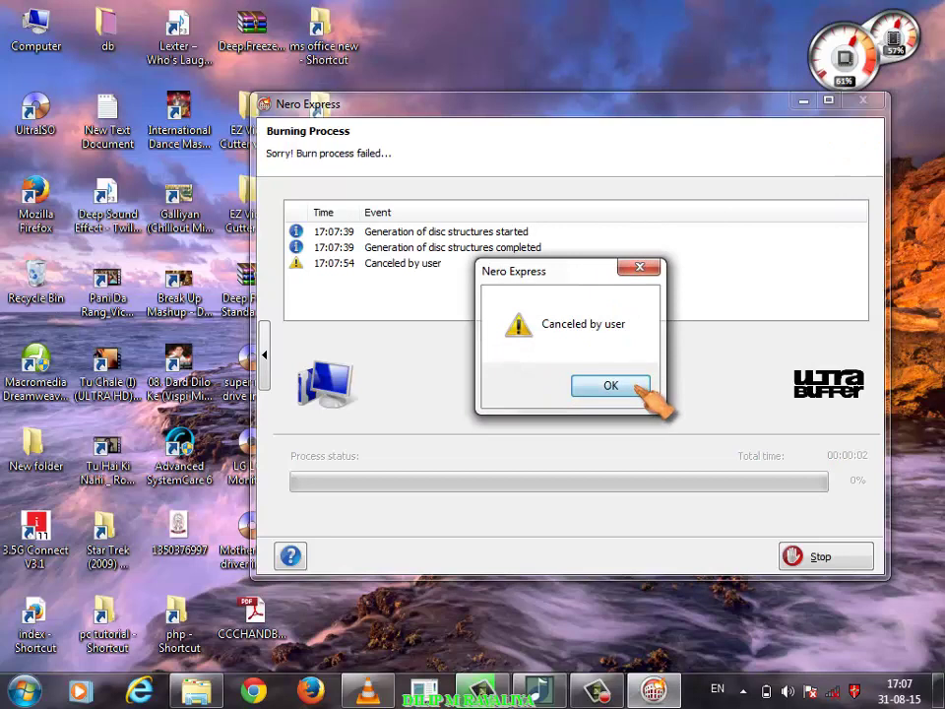
pyautogui.click(637, 387)
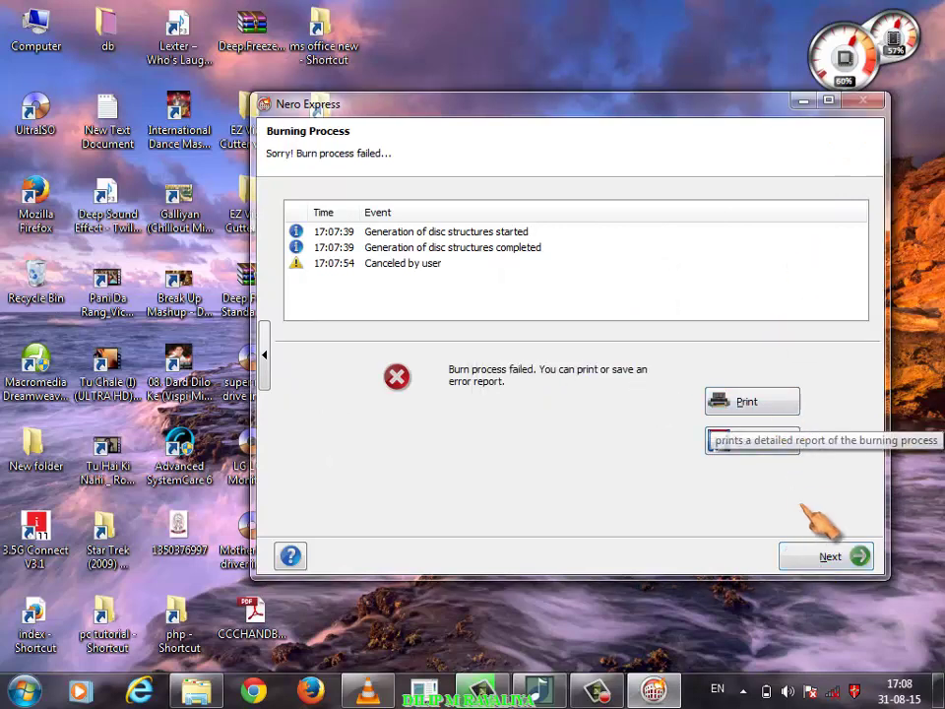
# Leave the burn report and close Nero Express without saving the project
pyautogui.click(830, 557)
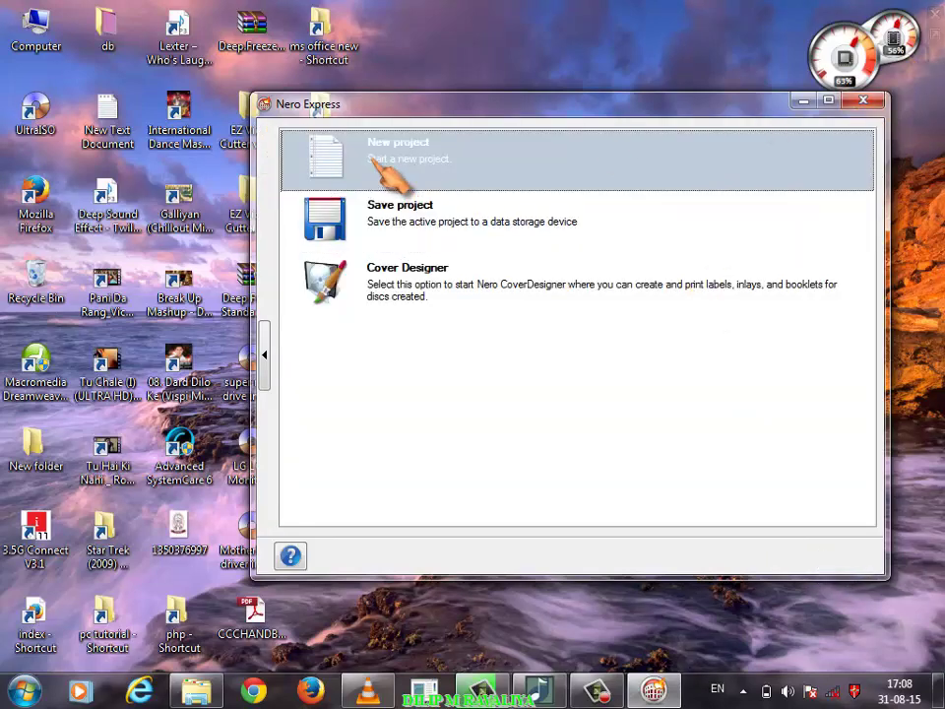
pyautogui.click(865, 100)
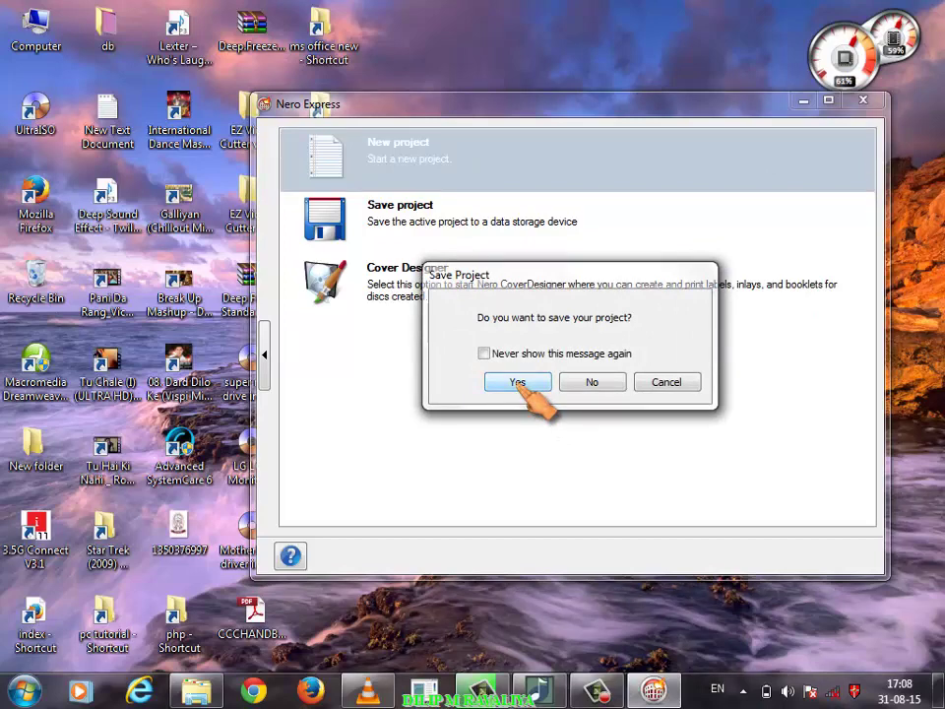
pyautogui.click(592, 382)
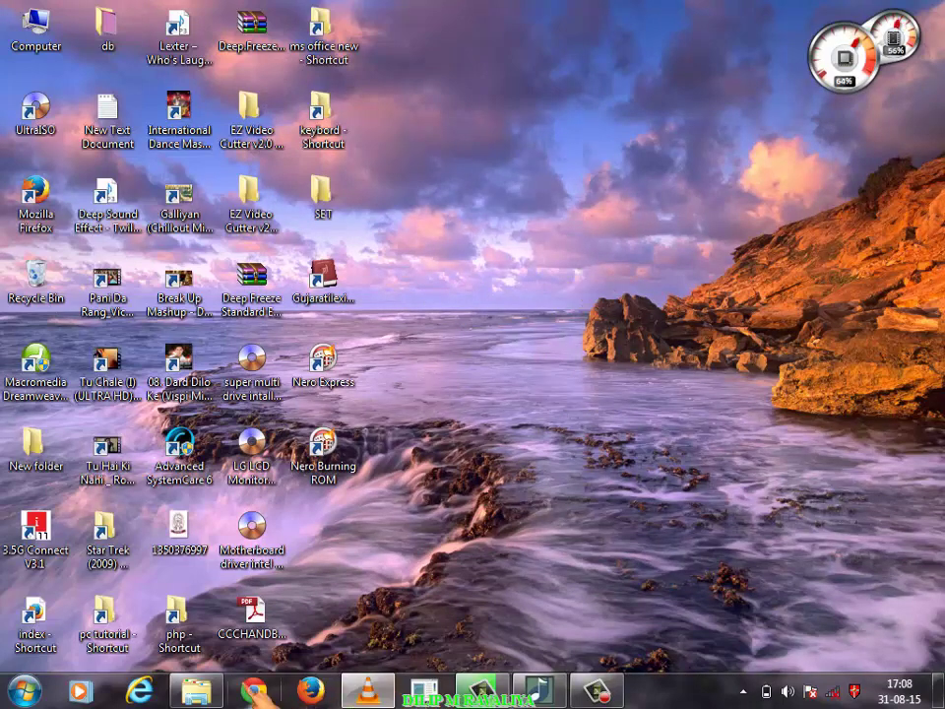
# Open the CCCHANDBOOK PDF from the desktop in Adobe Reader and review the Section-3 topics on page 3
pyautogui.doubleClick(250, 616)
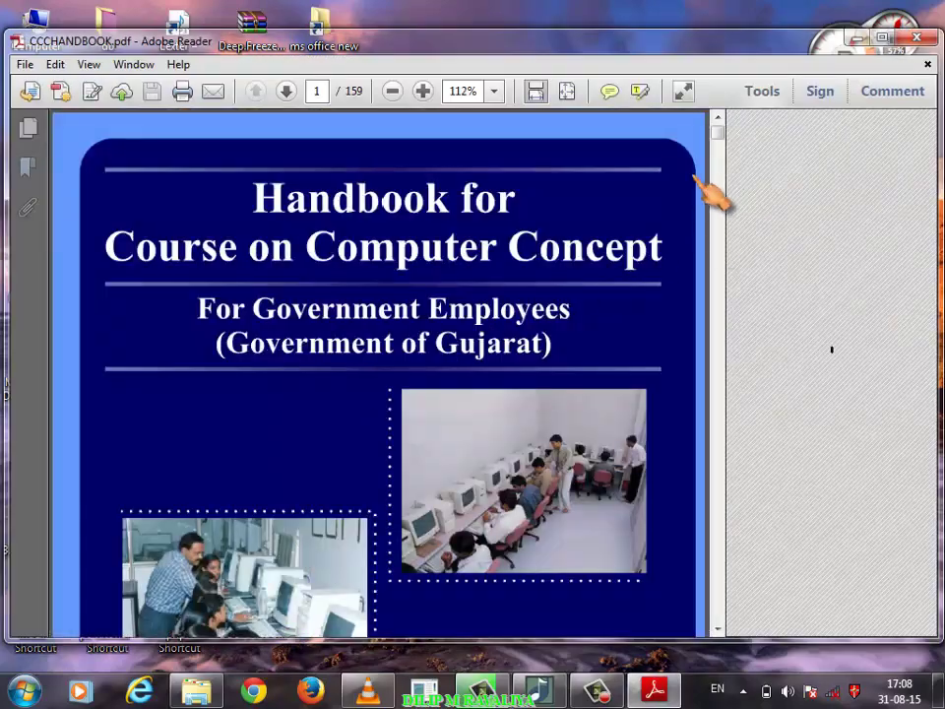
pyautogui.moveTo(726, 146)
pyautogui.mouseDown()
pyautogui.moveTo(742, 228)
pyautogui.moveTo(743, 380)
pyautogui.moveTo(726, 366)
pyautogui.moveTo(719, 138)
pyautogui.mouseUp()
pyautogui.scroll(-1, 589, 366)
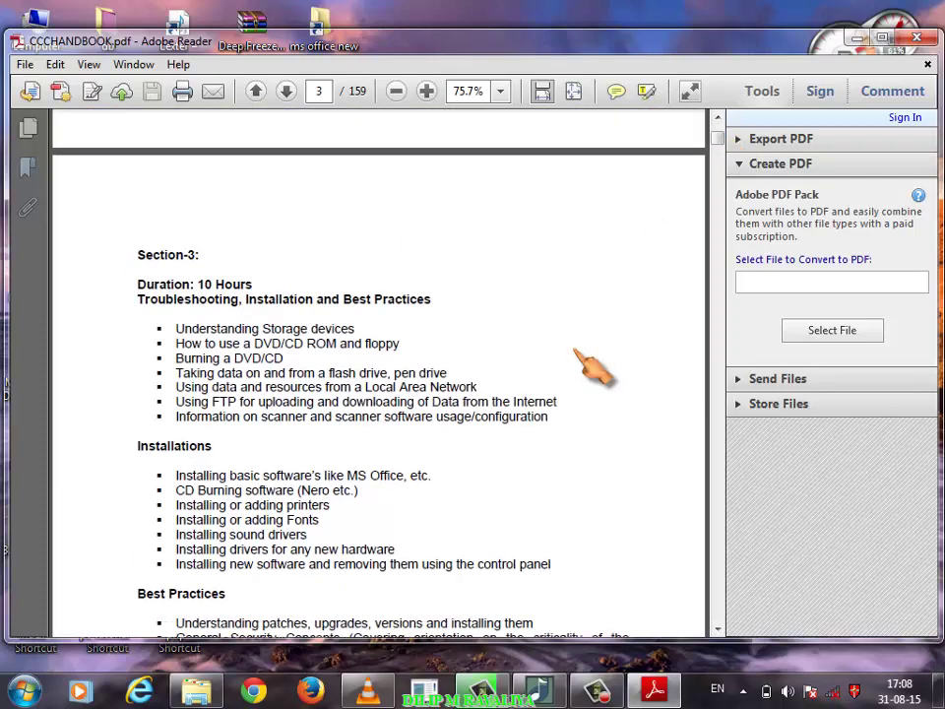
pyautogui.scroll(-3, 591, 366)
pyautogui.scroll(6, 591, 366)
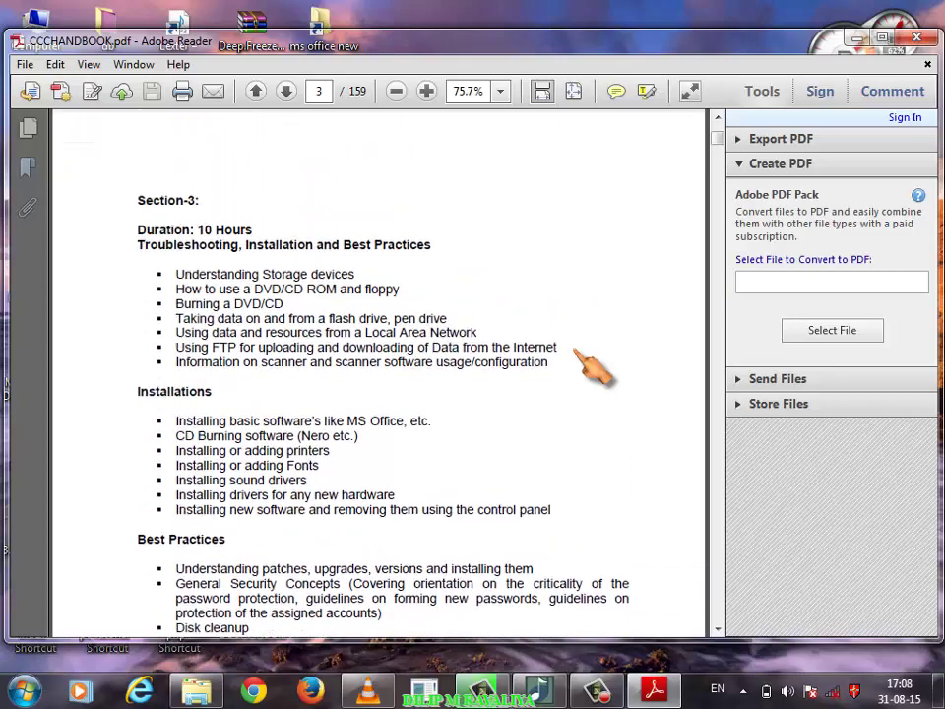
pyautogui.scroll(20, 591, 366)
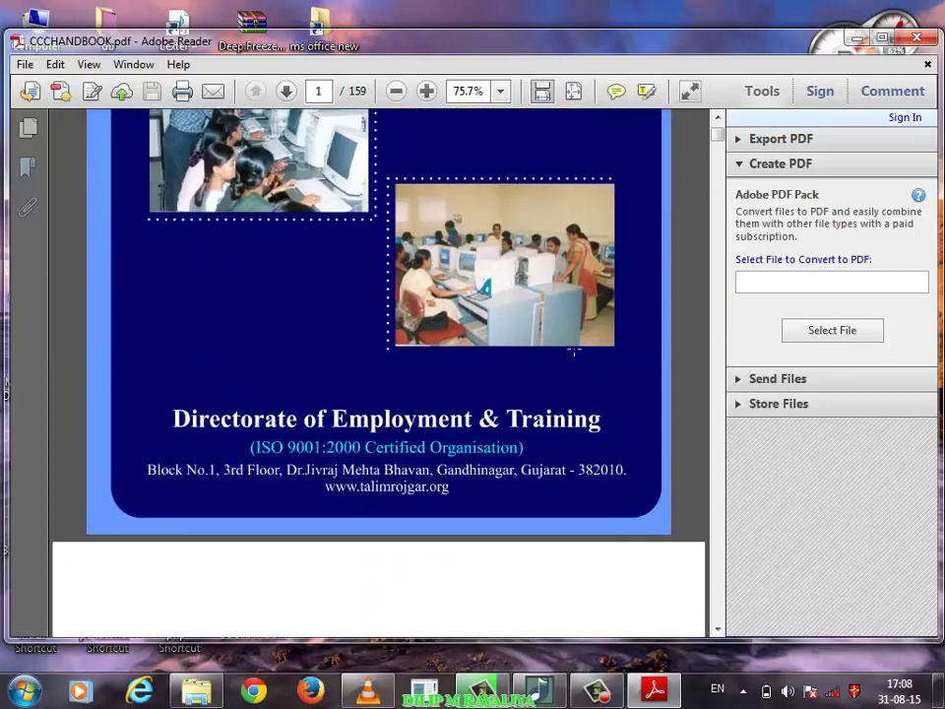
# Review the Section-1 and Section-2 topics on page 2 of the CCC handbook
pyautogui.scroll(-1, 574, 349)
pyautogui.scroll(-10, 575, 354)
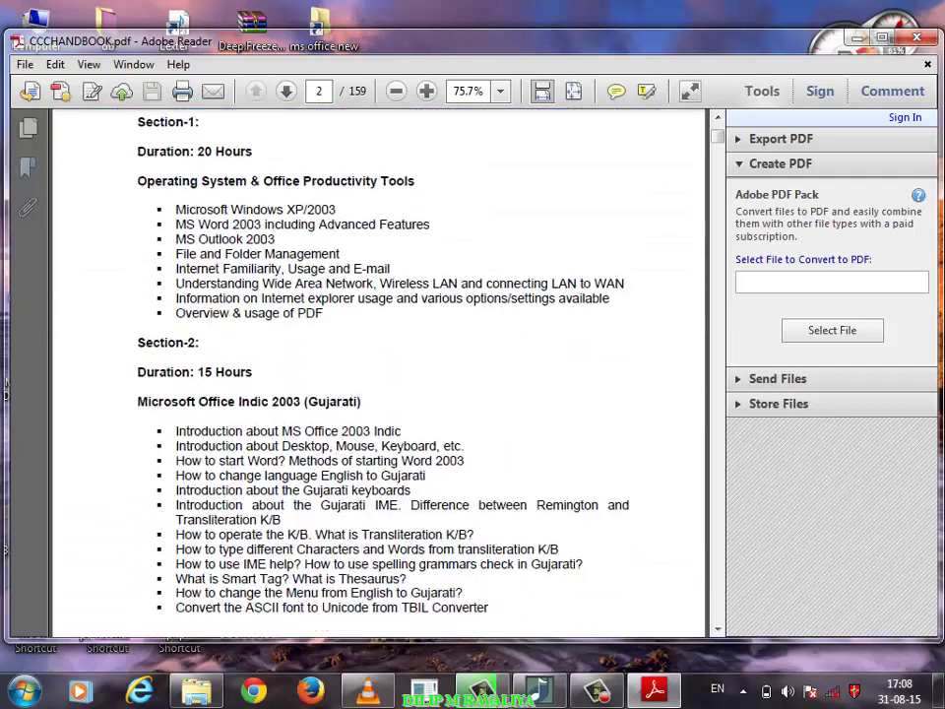
pyautogui.scroll(1, 591, 366)
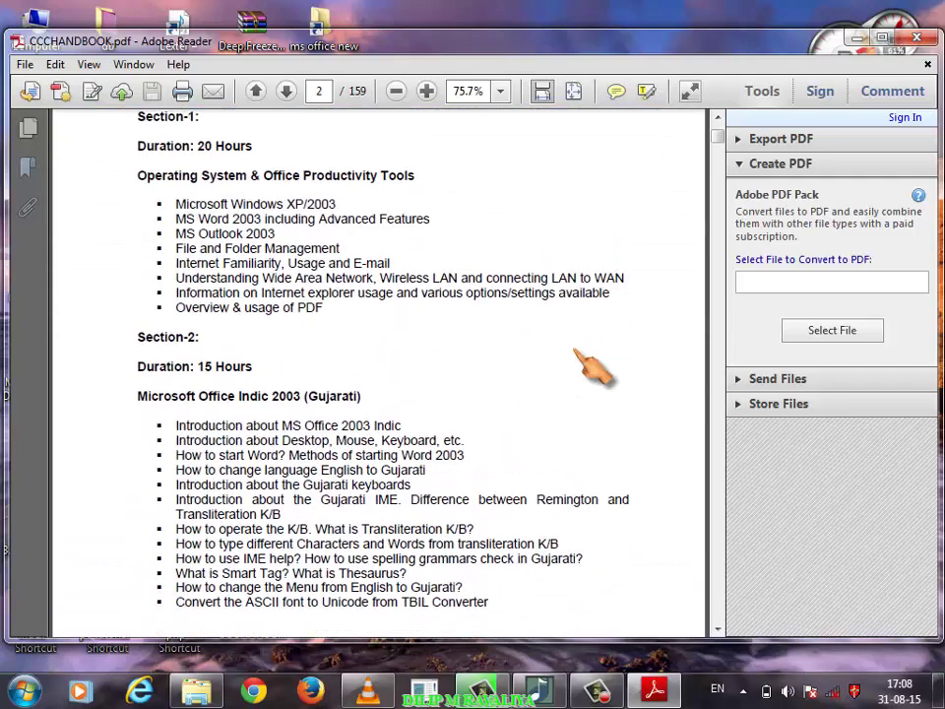
# Delete the Nero Burning ROM & Nero Express shortcut from the ms office new folder, reached through the desktop's SET folder, and return to the desktop
pyautogui.click(858, 38)
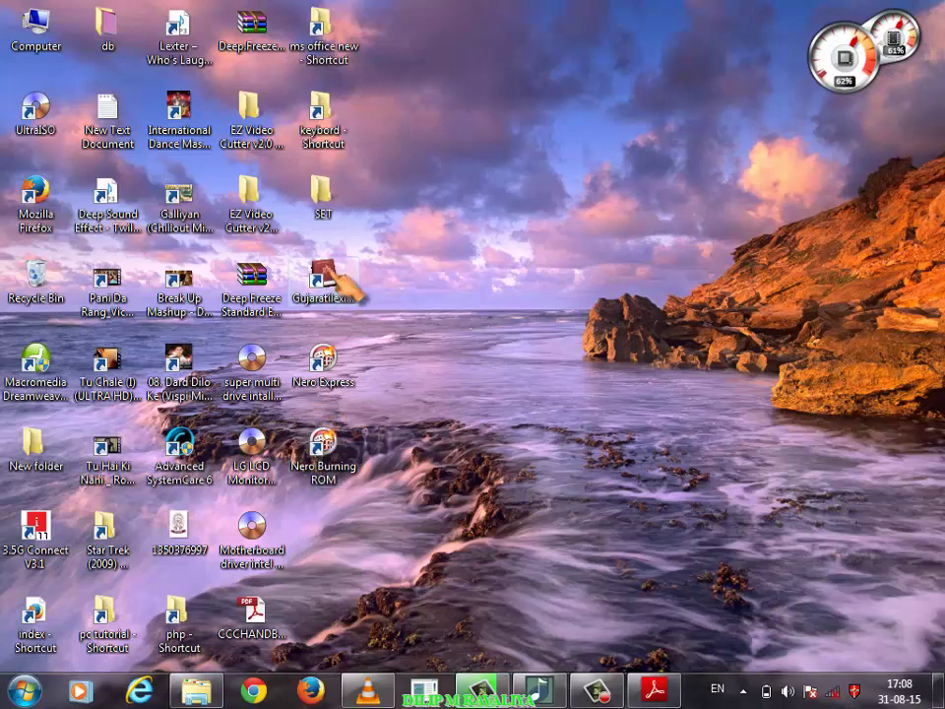
pyautogui.doubleClick(333, 208)
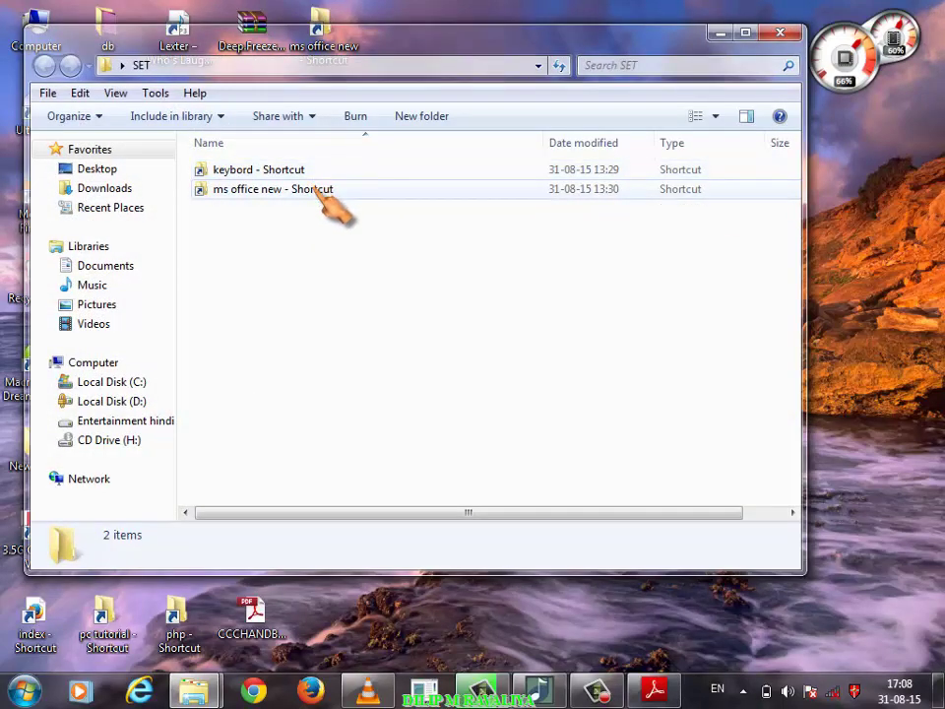
pyautogui.doubleClick(318, 189)
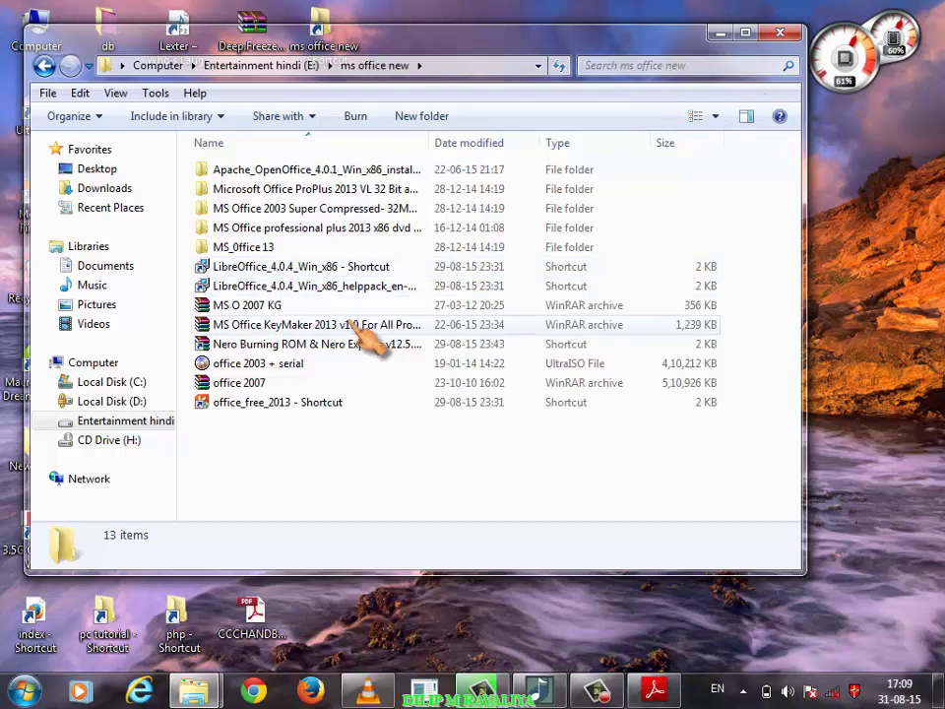
pyautogui.click(347, 344)
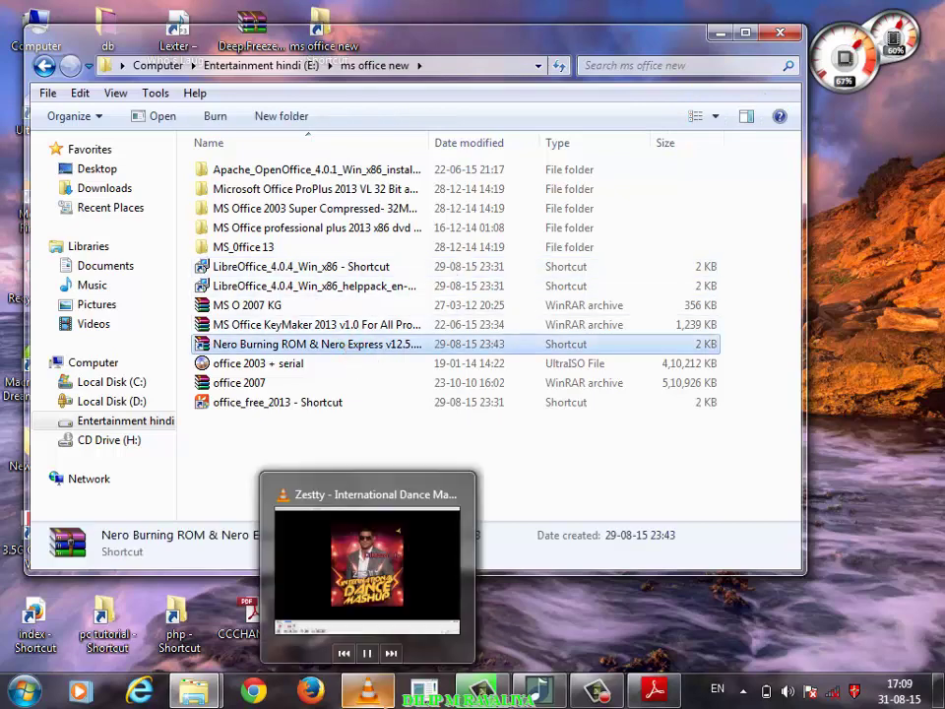
pyautogui.press('Delete')
pyautogui.press('Return')
pyautogui.press('Down')
pyautogui.press('Down')
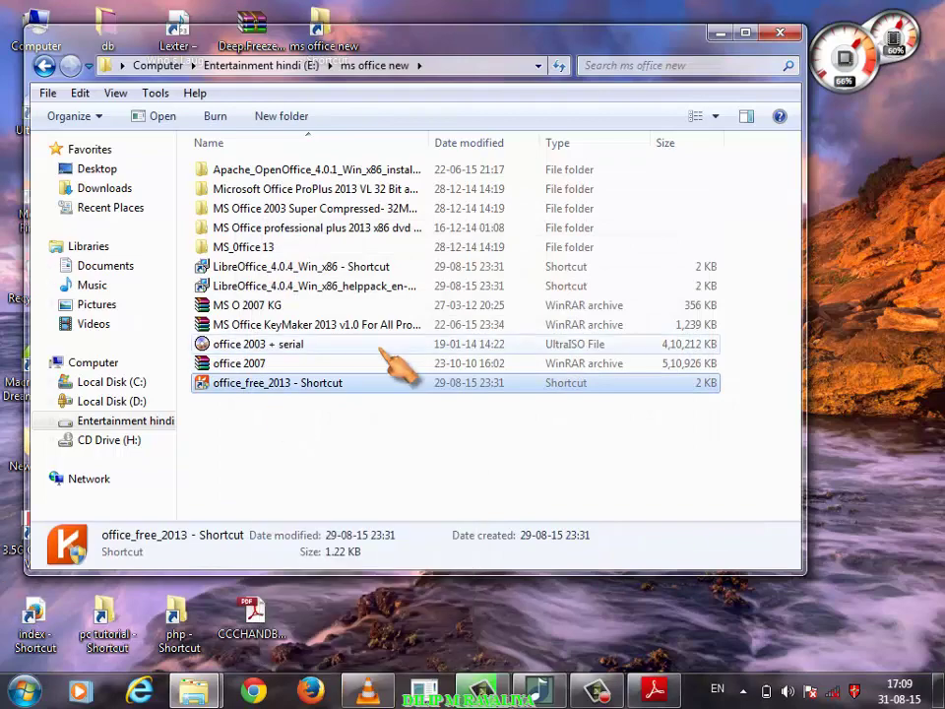
pyautogui.click(720, 34)
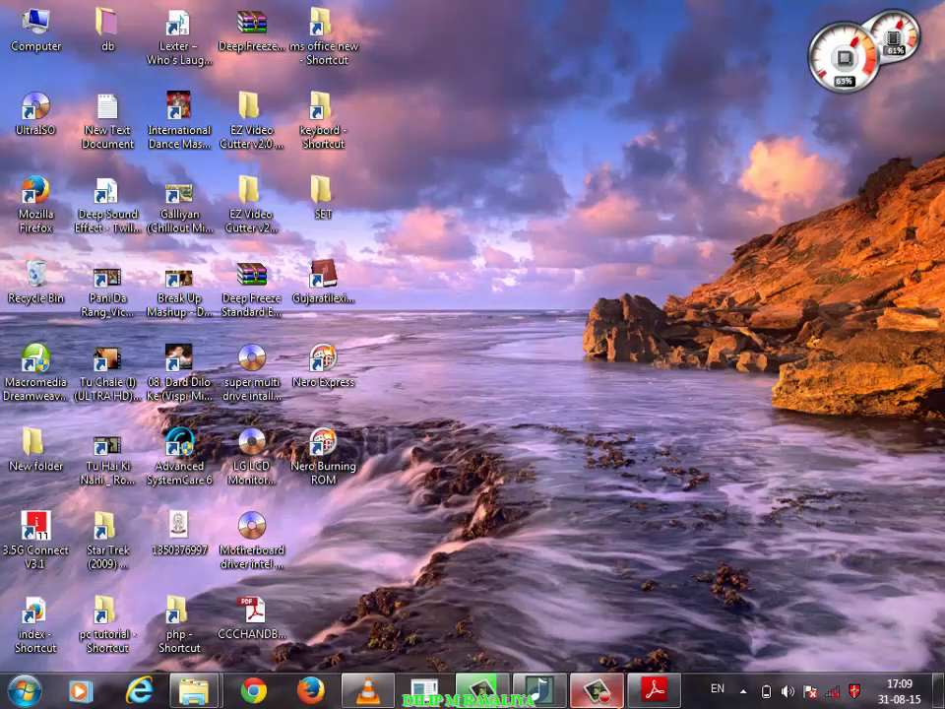
# Return to the CCC handbook PDF and read the course syllabus on pages 2 and 3, from Section-1 through the Troubleshooting topics
pyautogui.click(668, 693)
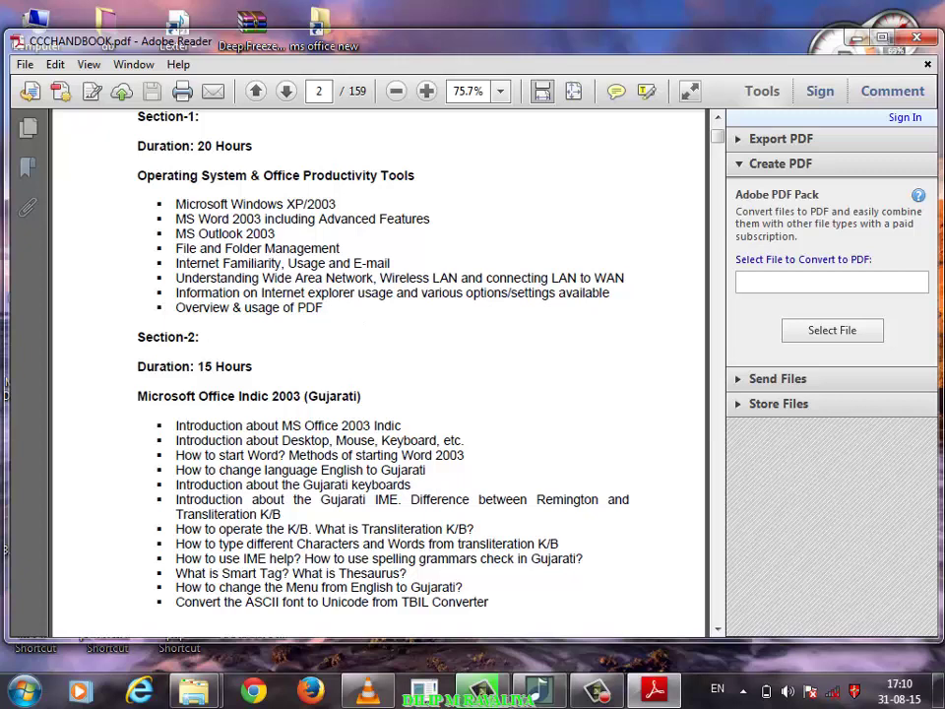
pyautogui.moveTo(653, 694)
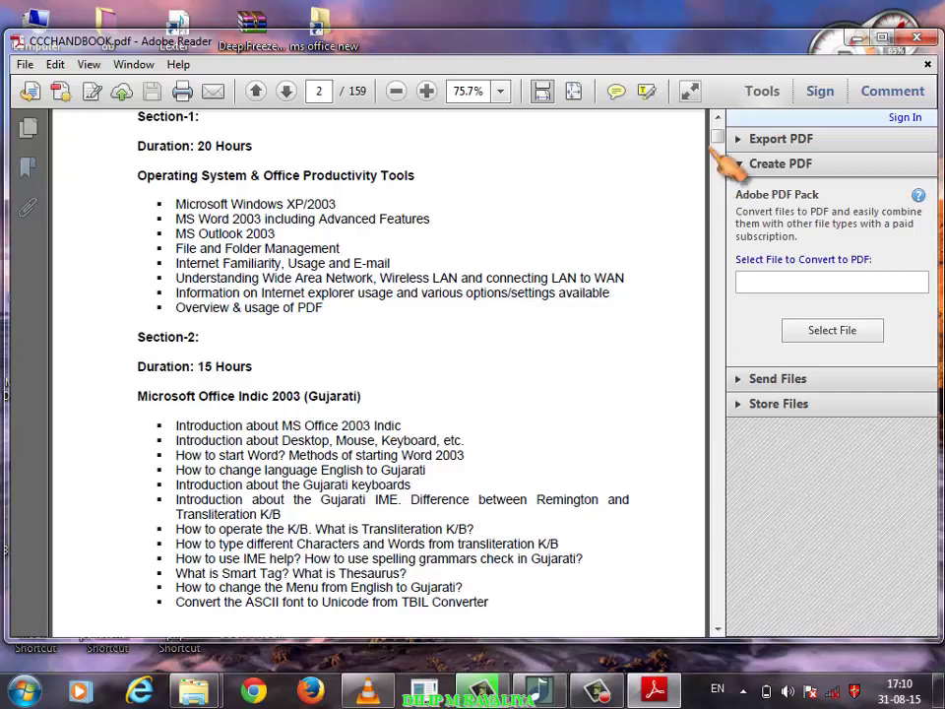
pyautogui.moveTo(718, 132); pyautogui.dragTo(724, 138)
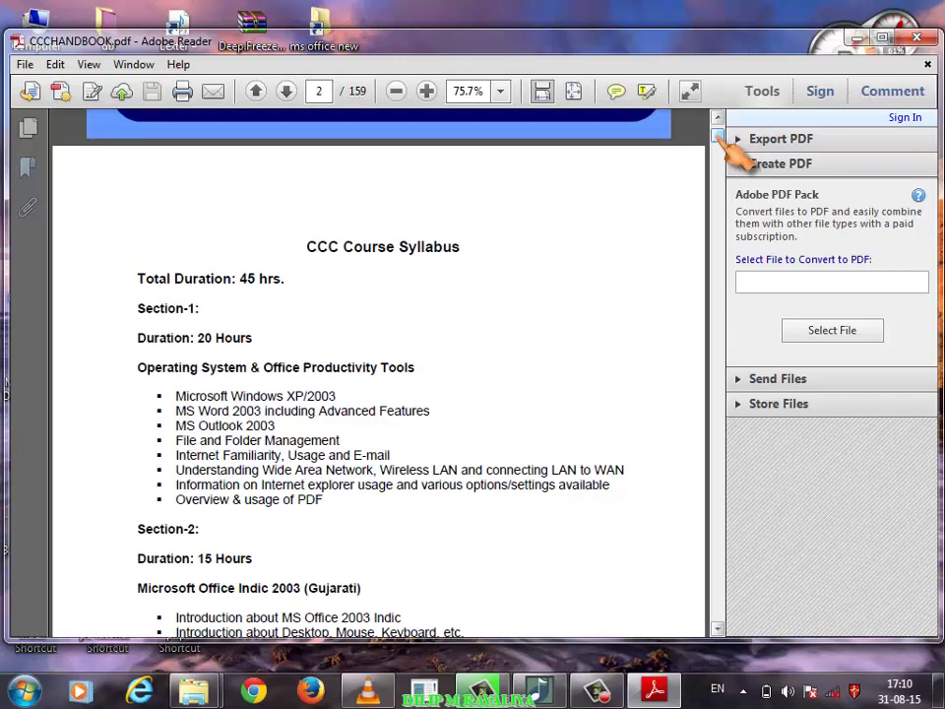
pyautogui.scroll(-4, 661, 461)
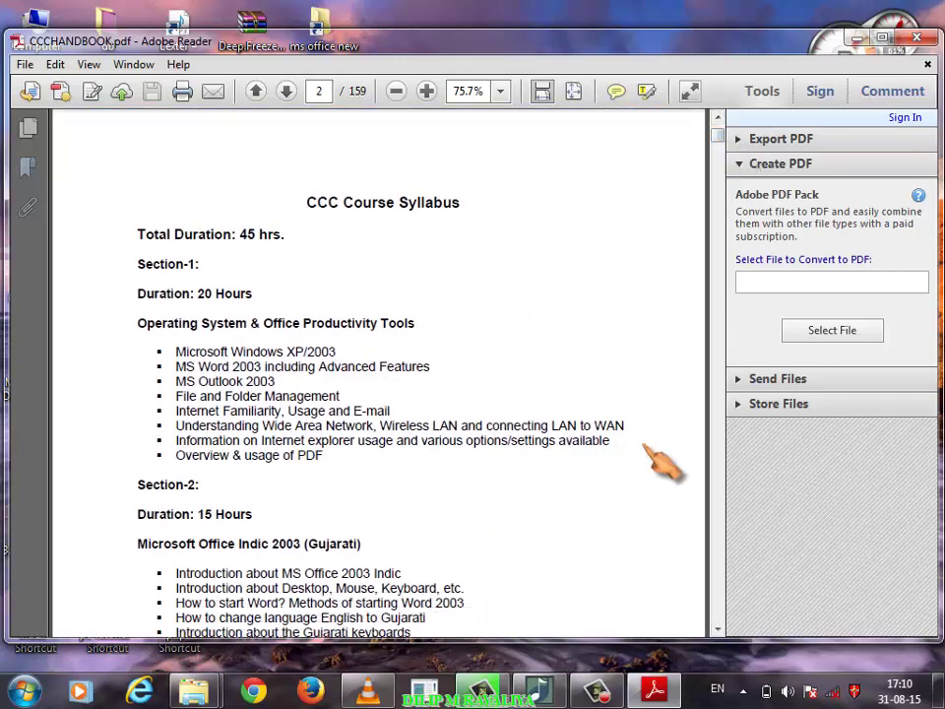
pyautogui.scroll(-2, 655, 453)
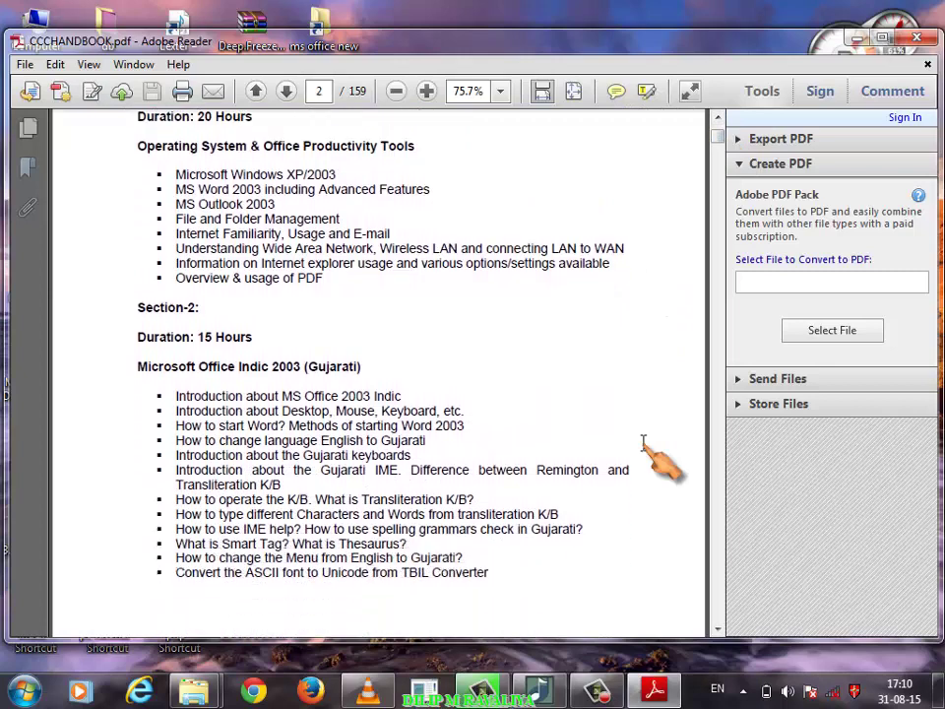
pyautogui.scroll(-3, 665, 461)
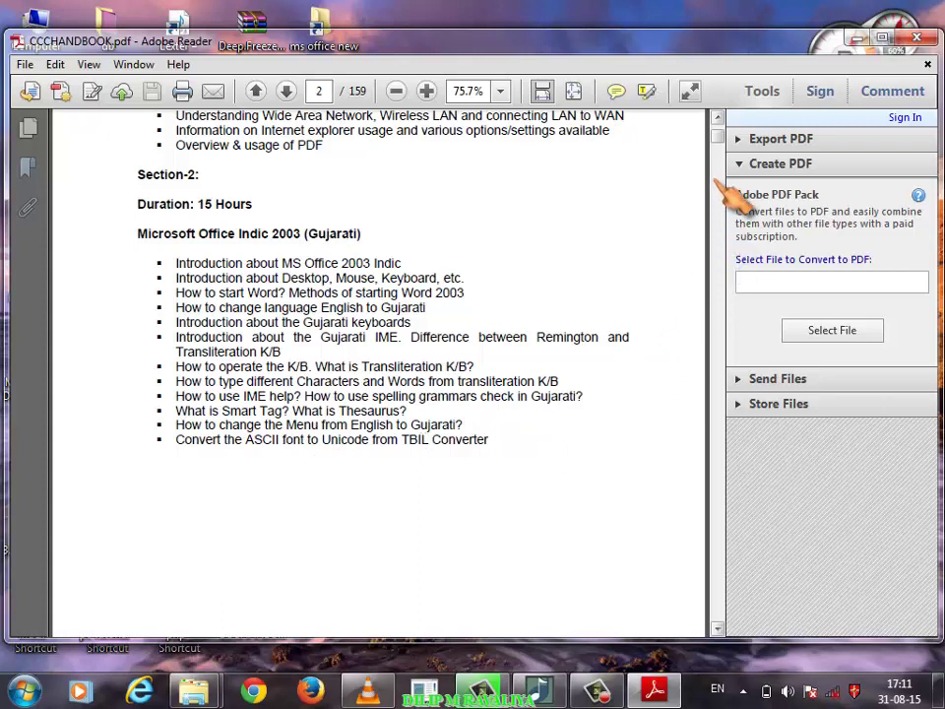
pyautogui.scroll(-8, 728, 193)
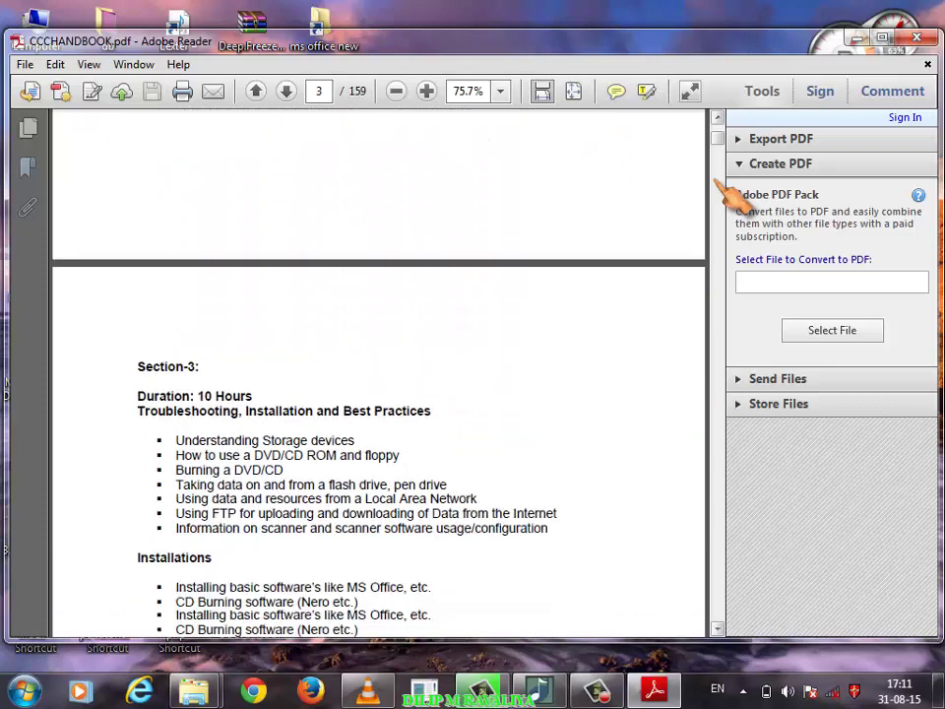
pyautogui.scroll(-3, 728, 193)
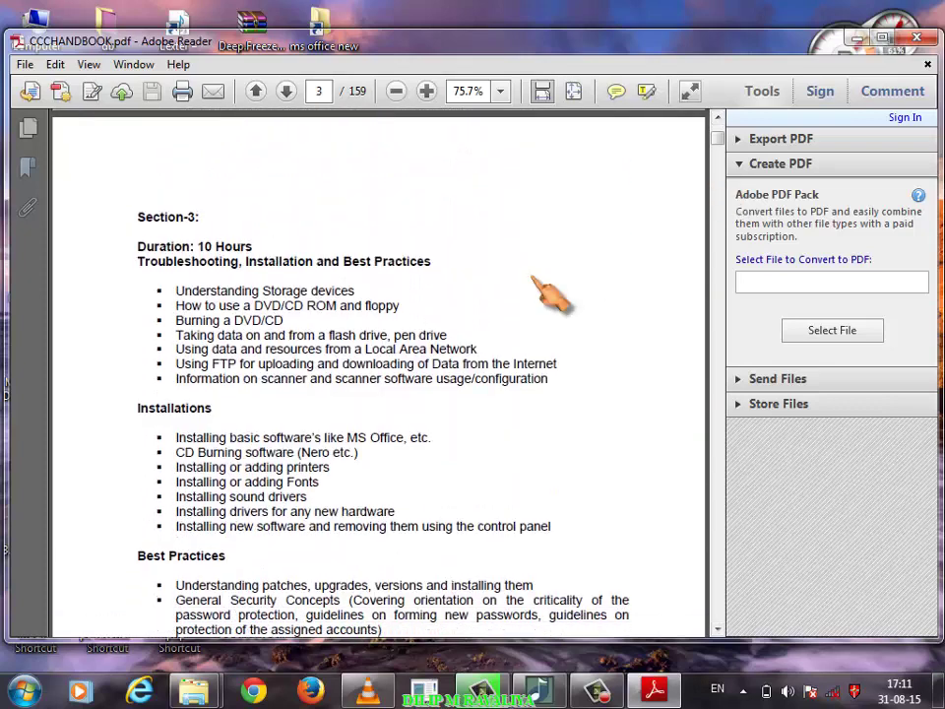
pyautogui.scroll(-1, 549, 292)
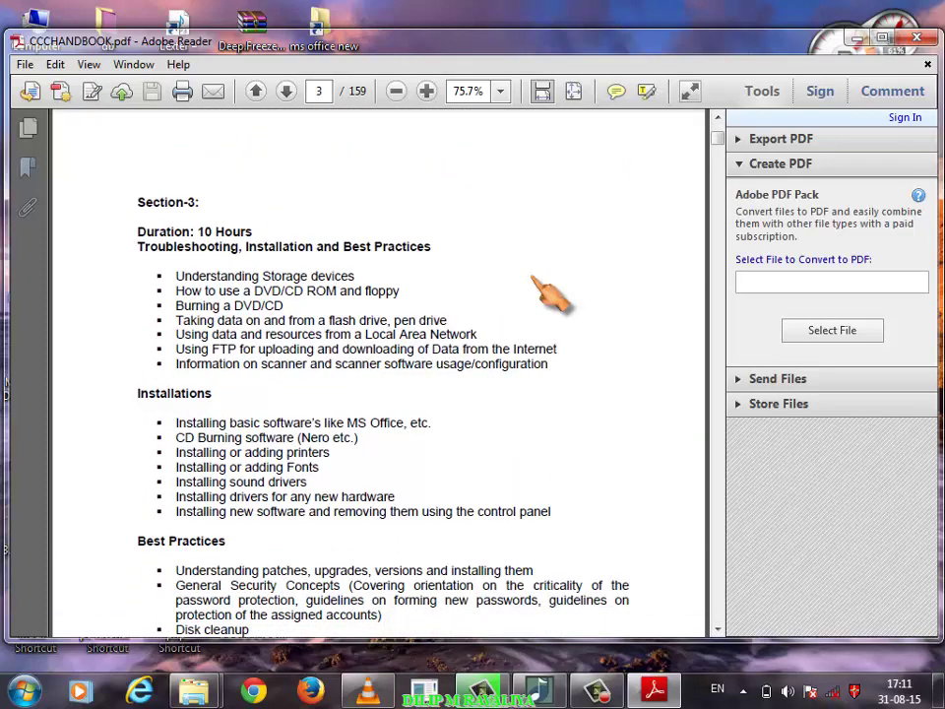
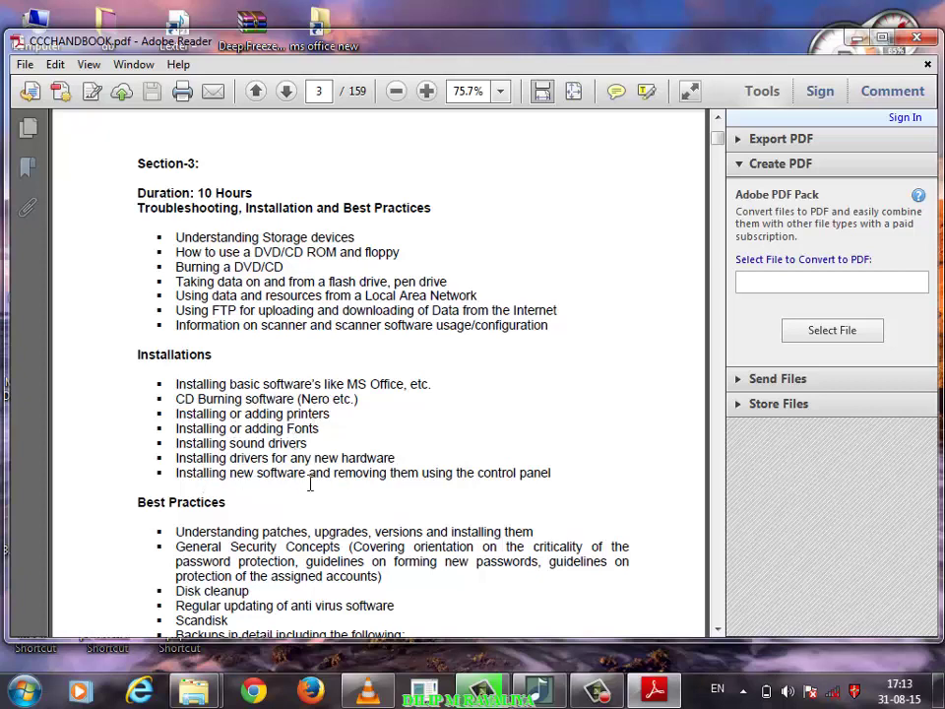
pyautogui.scroll(-3, 431, 495)
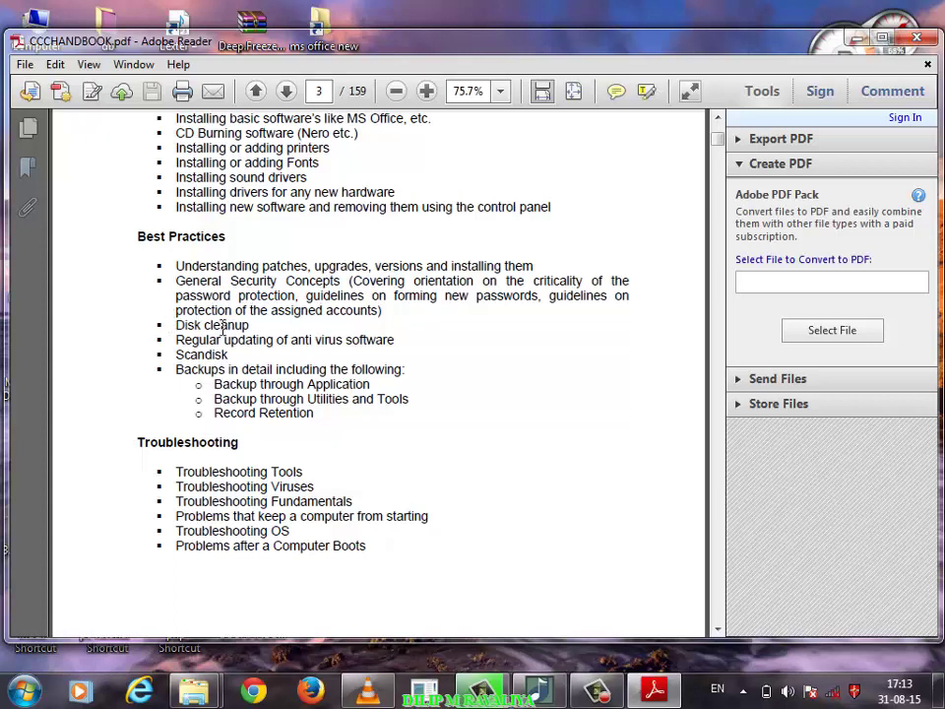
# Highlight the "Disk cleanup" item in the Best Practices list on page 3
pyautogui.moveTo(250, 311)
pyautogui.mouseDown()
pyautogui.moveTo(181, 324)
pyautogui.moveTo(237, 328)
pyautogui.mouseUp()
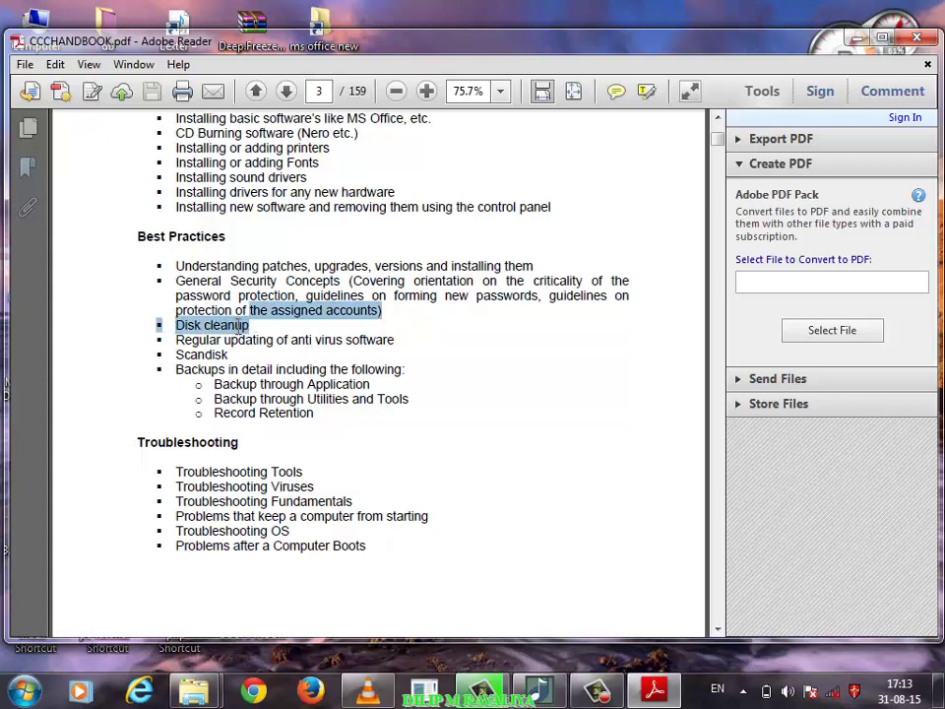
pyautogui.click(236, 328)
pyautogui.doubleClick(248, 339)
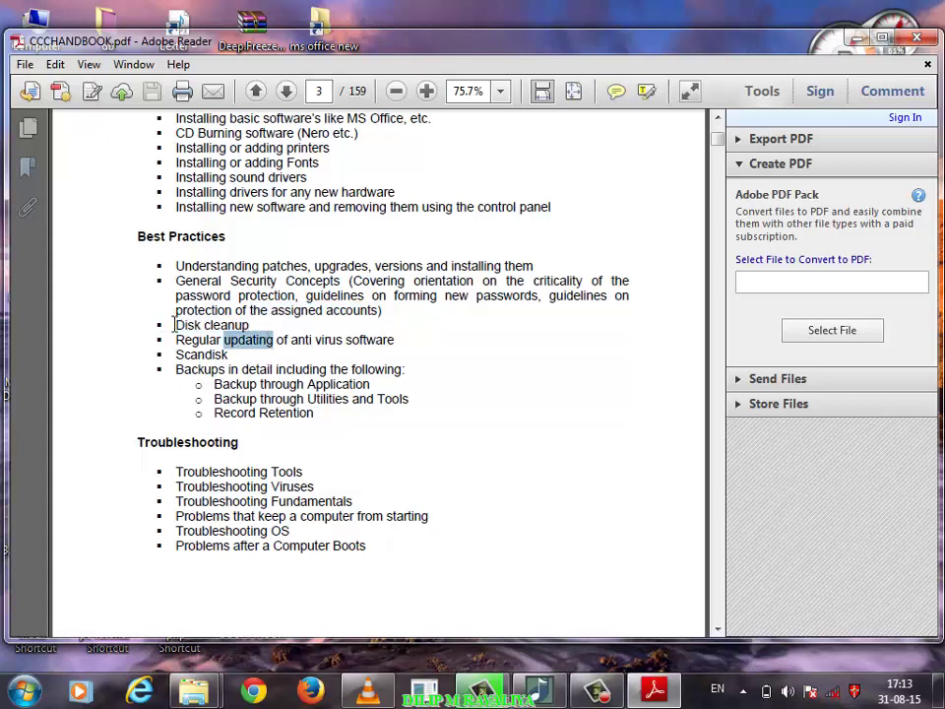
pyautogui.click(253, 332)
pyautogui.tripleClick(223, 326)
pyautogui.doubleClick(197, 339)
pyautogui.click(241, 327)
pyautogui.moveTo(274, 340); pyautogui.dragTo(187, 324)
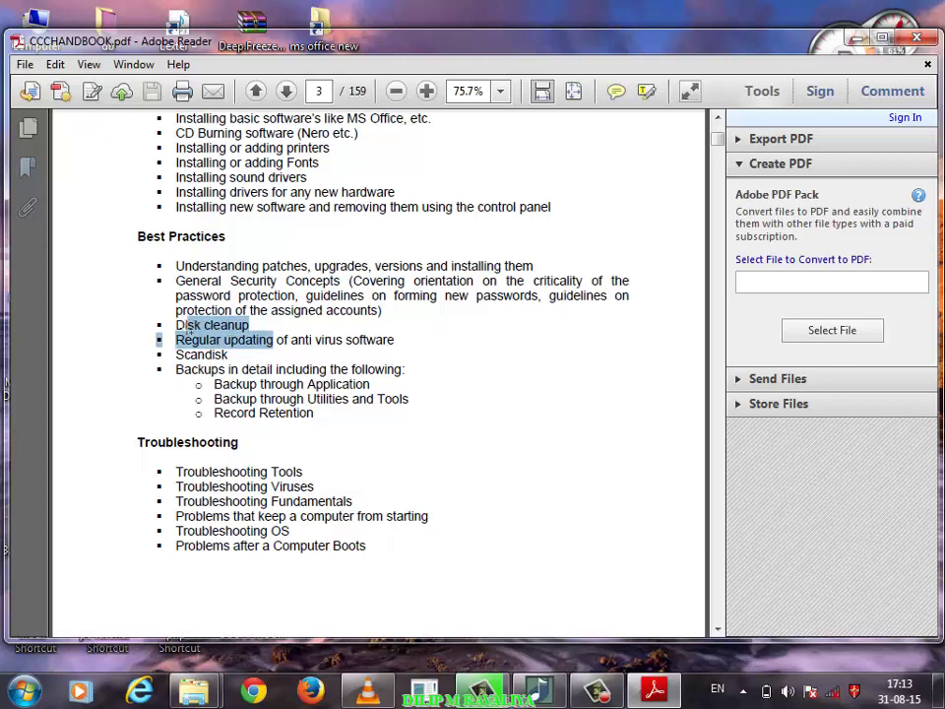
pyautogui.click(252, 325)
pyautogui.moveTo(258, 324); pyautogui.dragTo(249, 310)
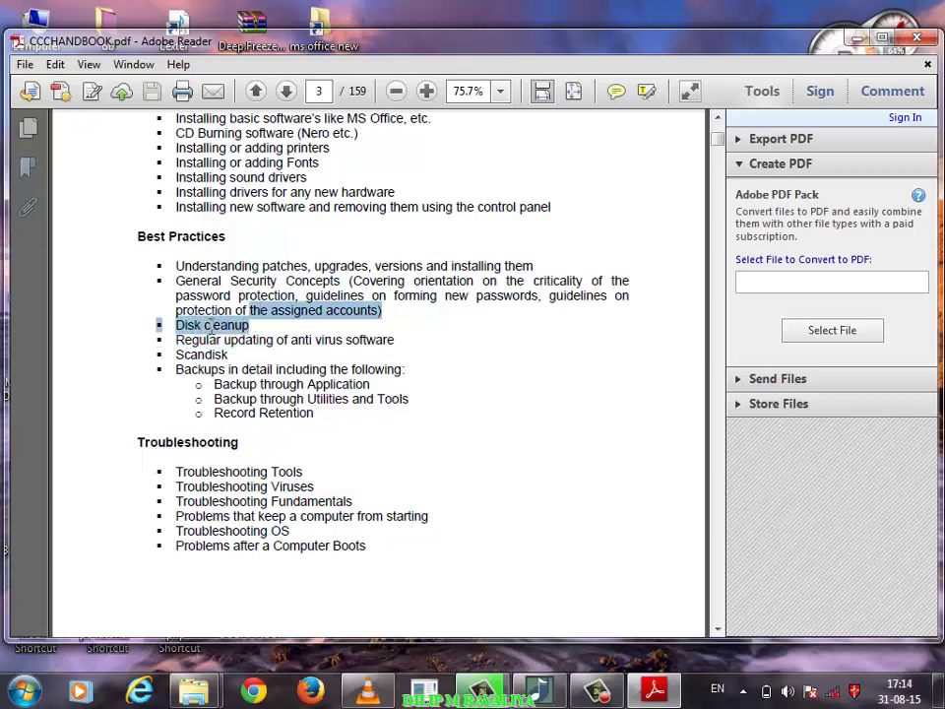
pyautogui.click(247, 326)
pyautogui.moveTo(252, 325); pyautogui.dragTo(183, 331)
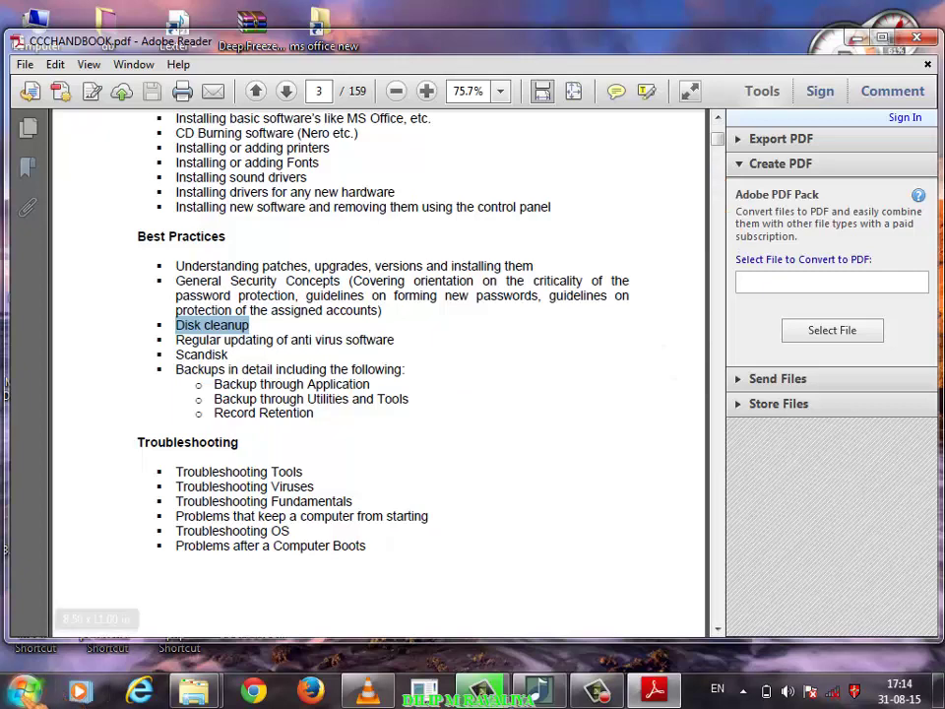
# Search the installed programs for "clean" and launch Disk Cleanup
pyautogui.click(27, 688)
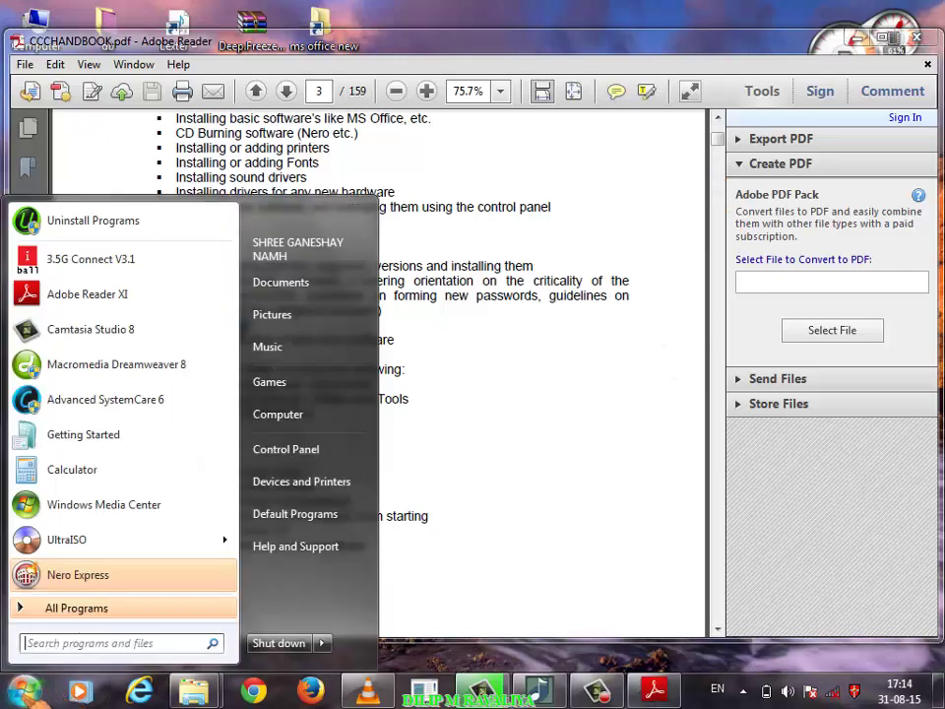
pyautogui.write('c')
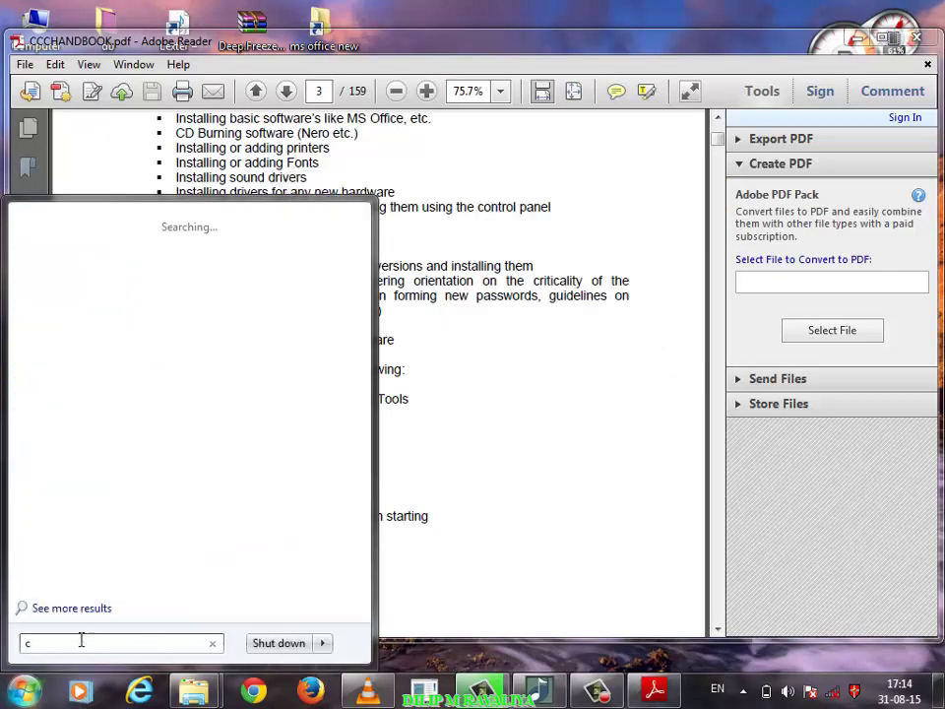
pyautogui.write('lean')
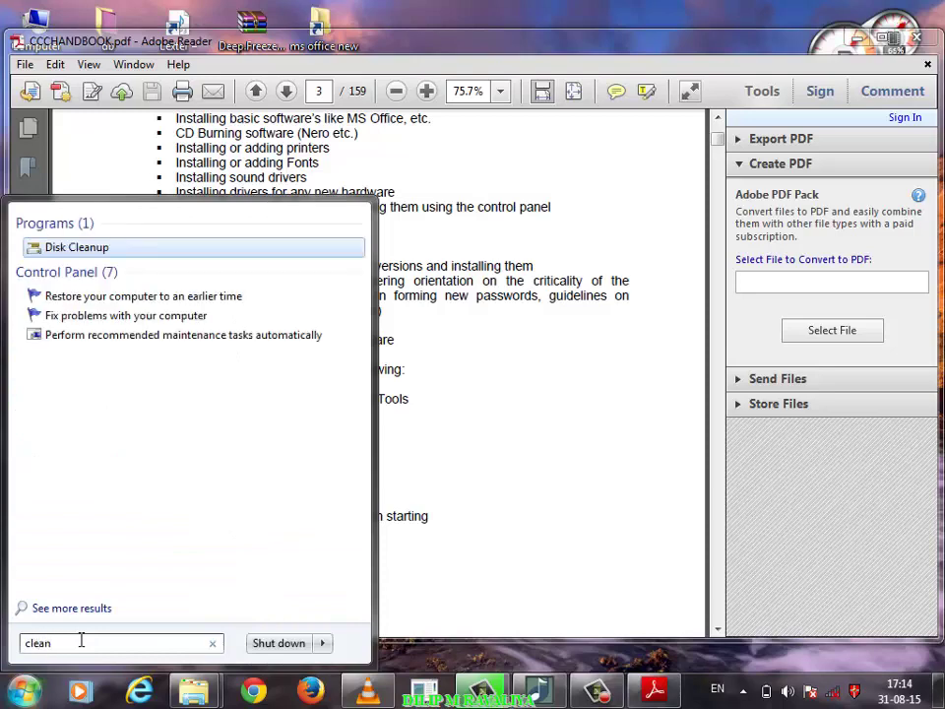
pyautogui.press('Return')
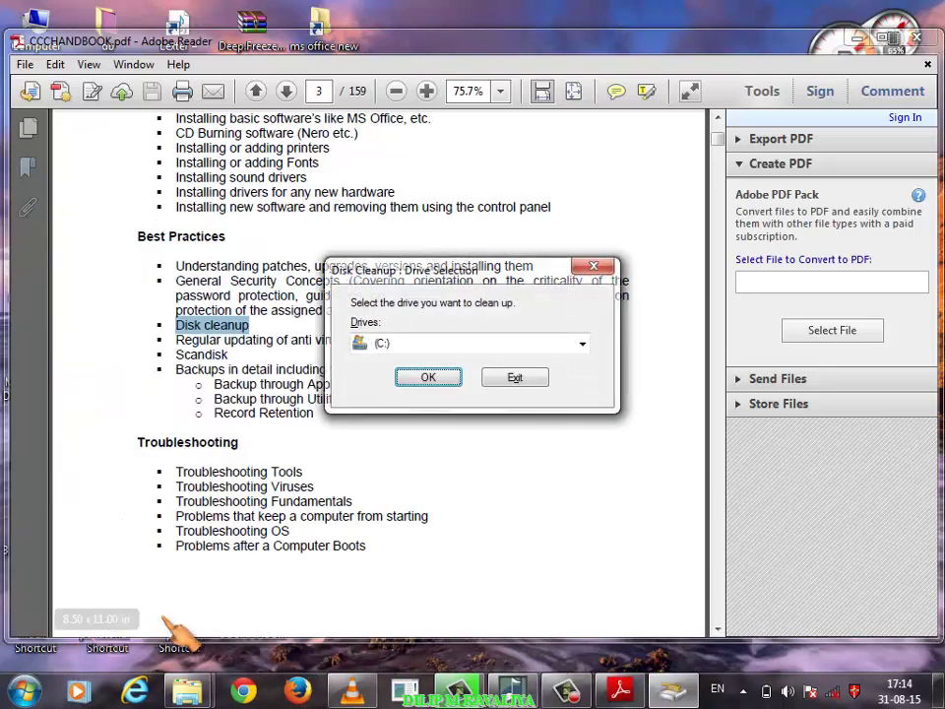
# Find Disk Cleanup again with the search term "clea", open it and start the cleanup scan of drive C:
pyautogui.click(24, 689)
pyautogui.write('clea')
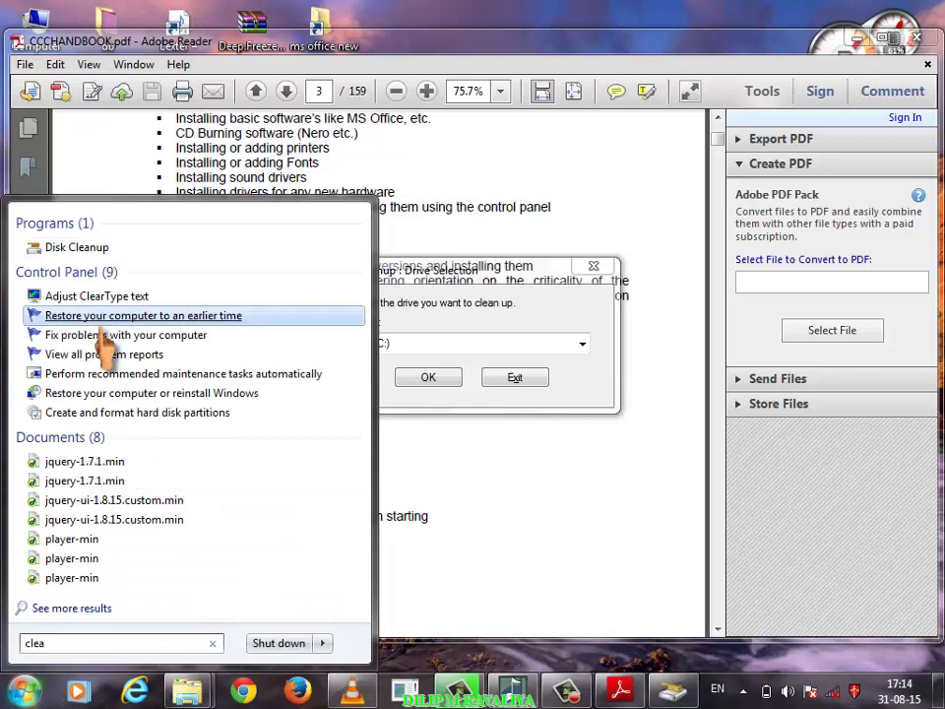
pyautogui.click(62, 249)
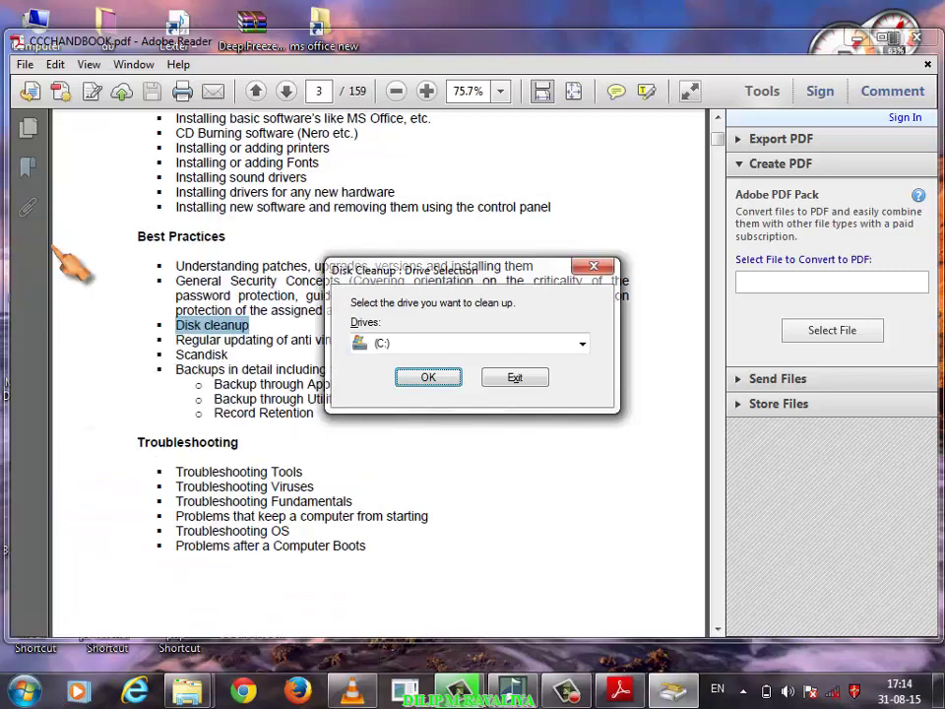
pyautogui.click(428, 378)
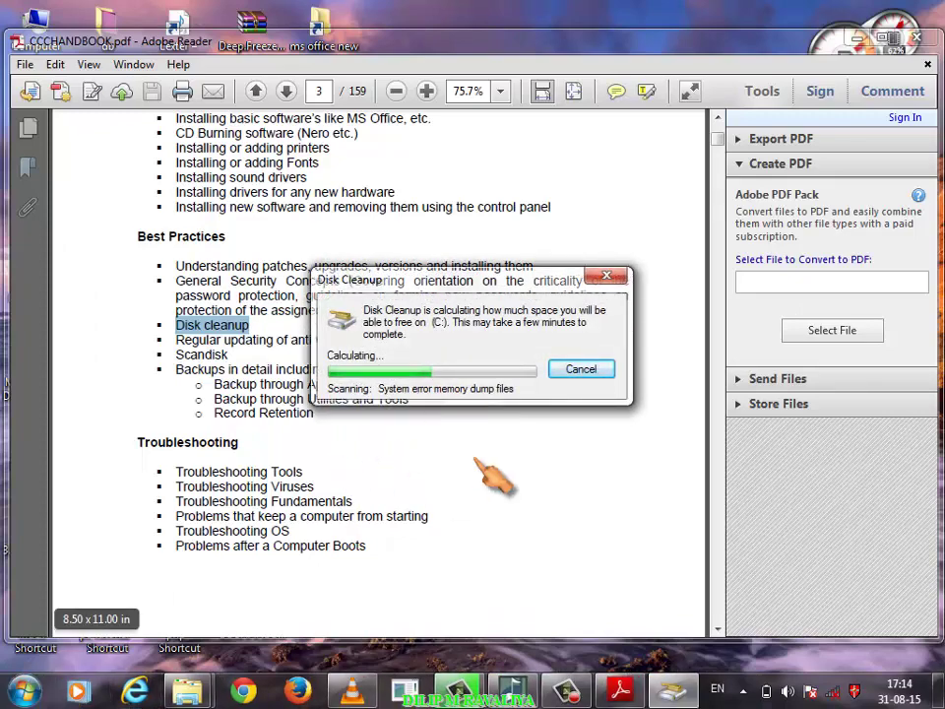
# Minimize the handbook and move the Disk Cleanup progress window clear of the desktop icons
pyautogui.click(858, 39)
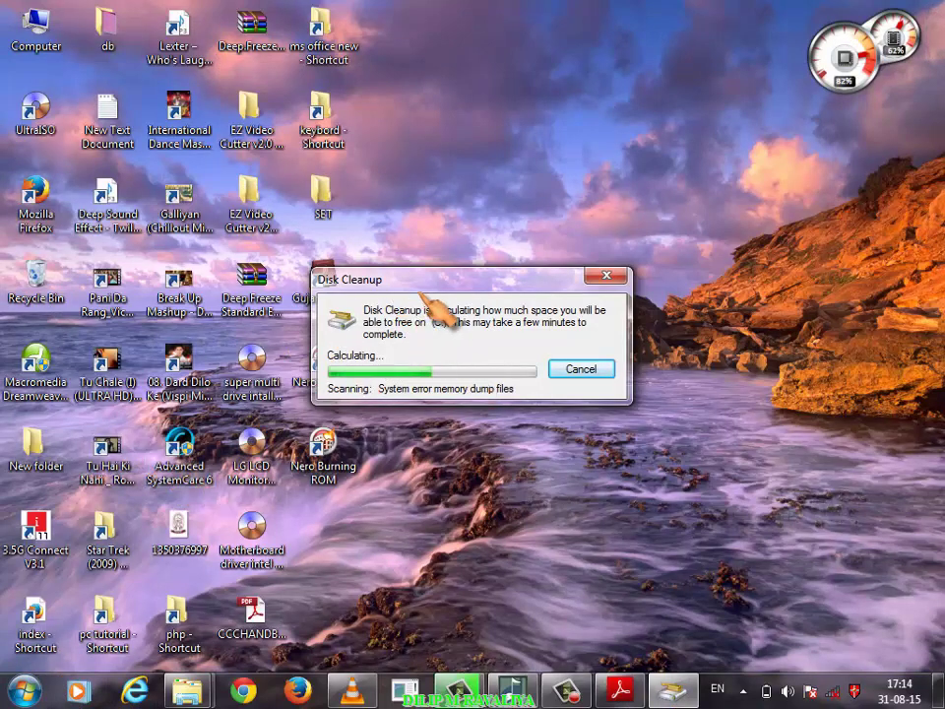
pyautogui.moveTo(449, 286); pyautogui.dragTo(553, 201)
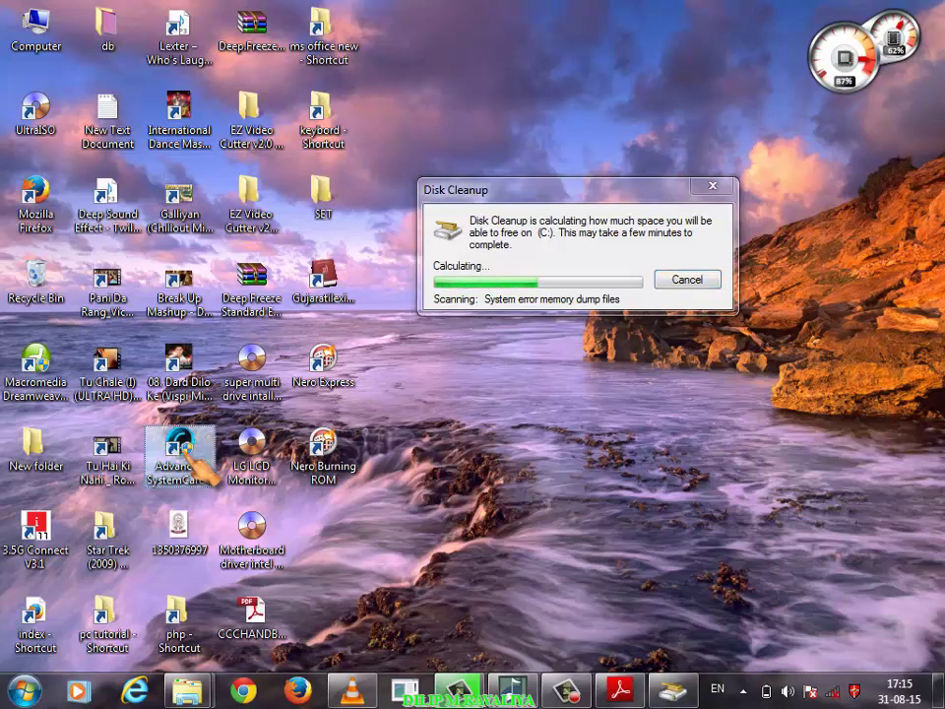
pyautogui.click(202, 471)
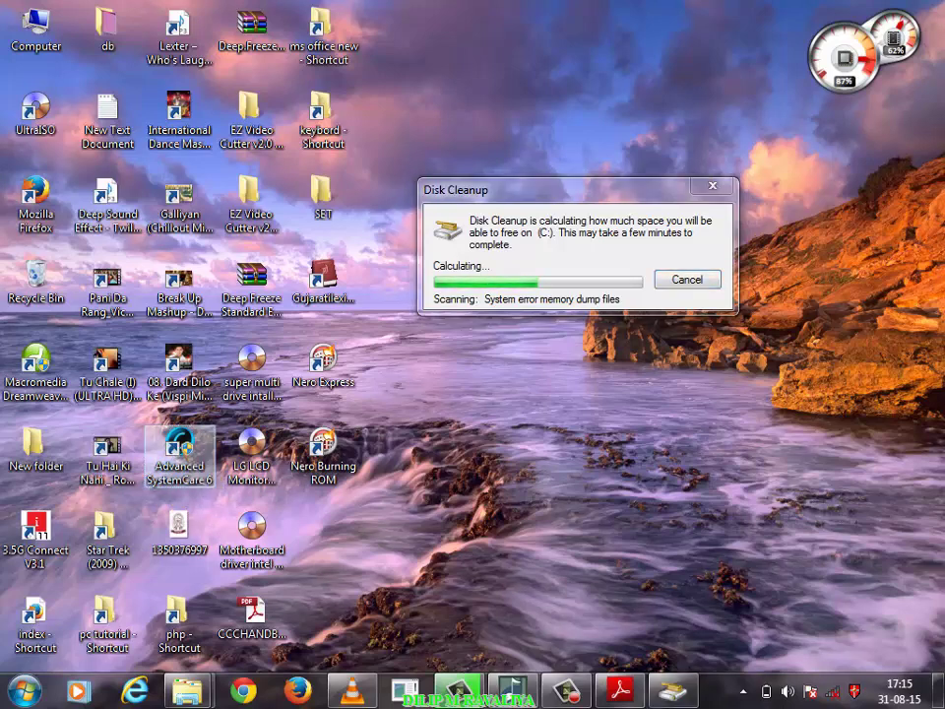
pyautogui.click(597, 384)
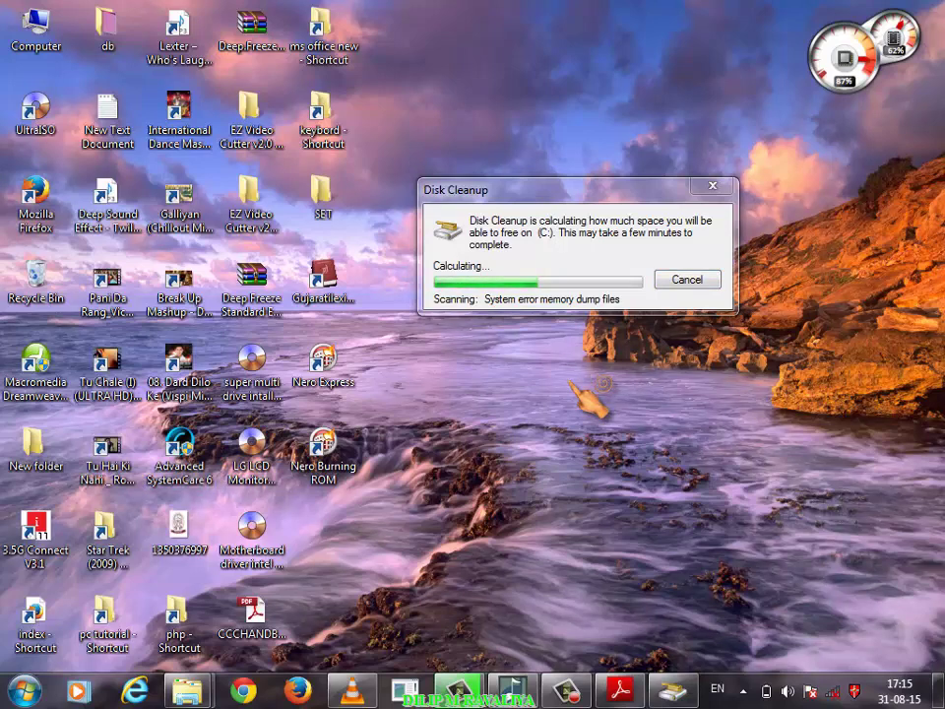
# Start an Advanced SystemCare scan with all care items selected, stop it and close the program
pyautogui.click(592, 264)
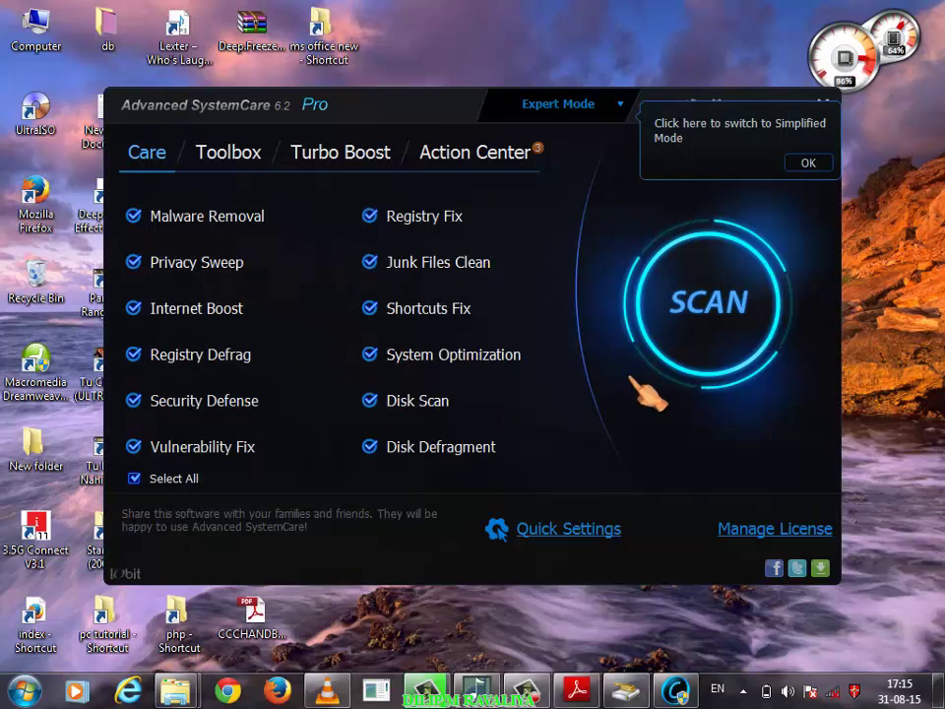
pyautogui.click(690, 328)
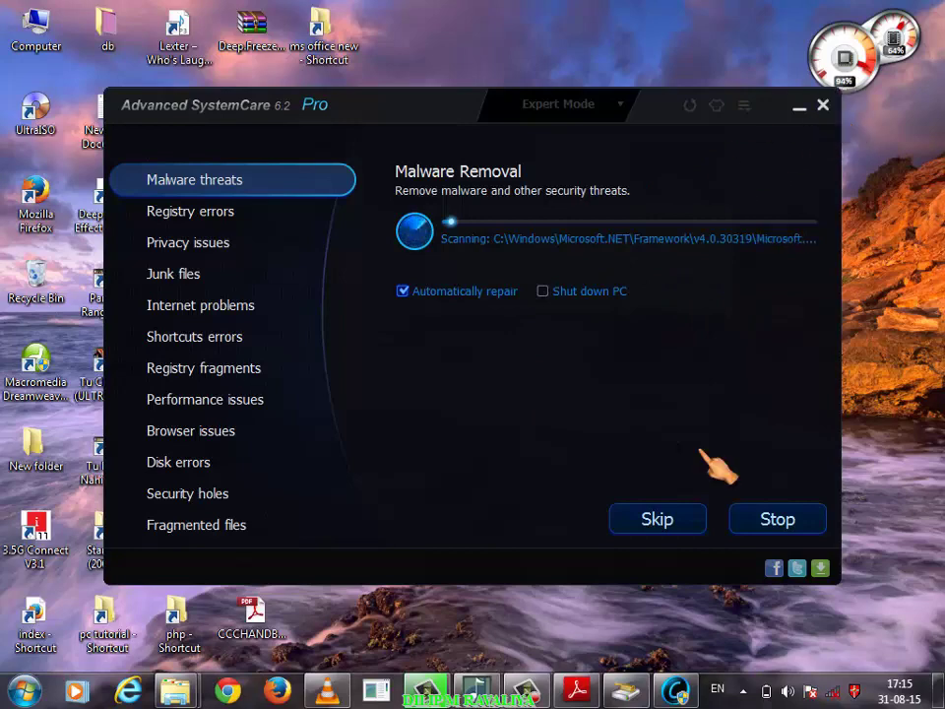
pyautogui.click(784, 519)
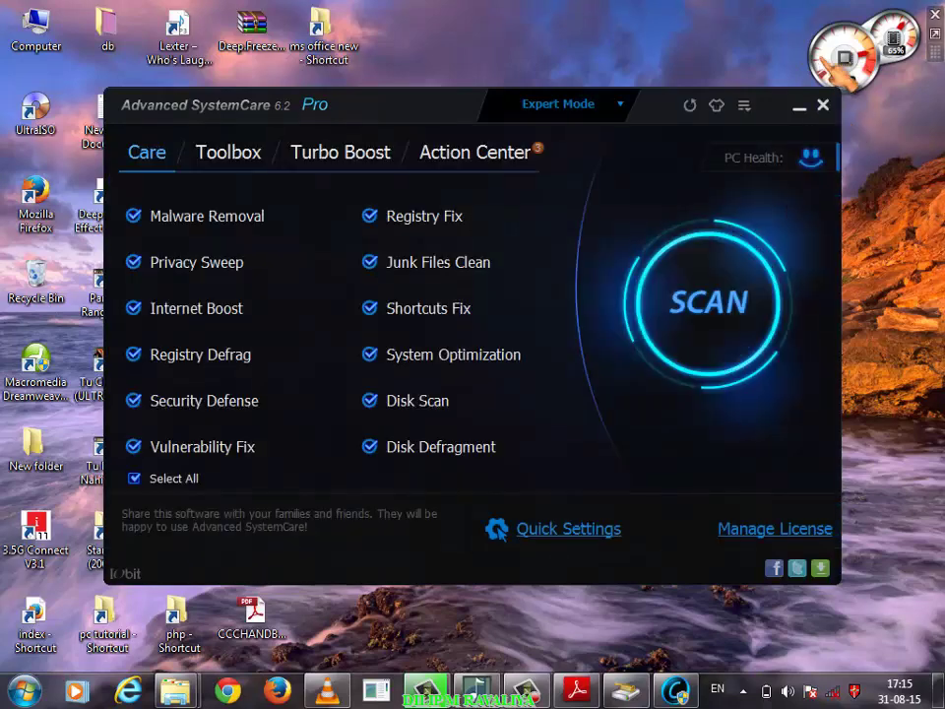
pyautogui.click(823, 104)
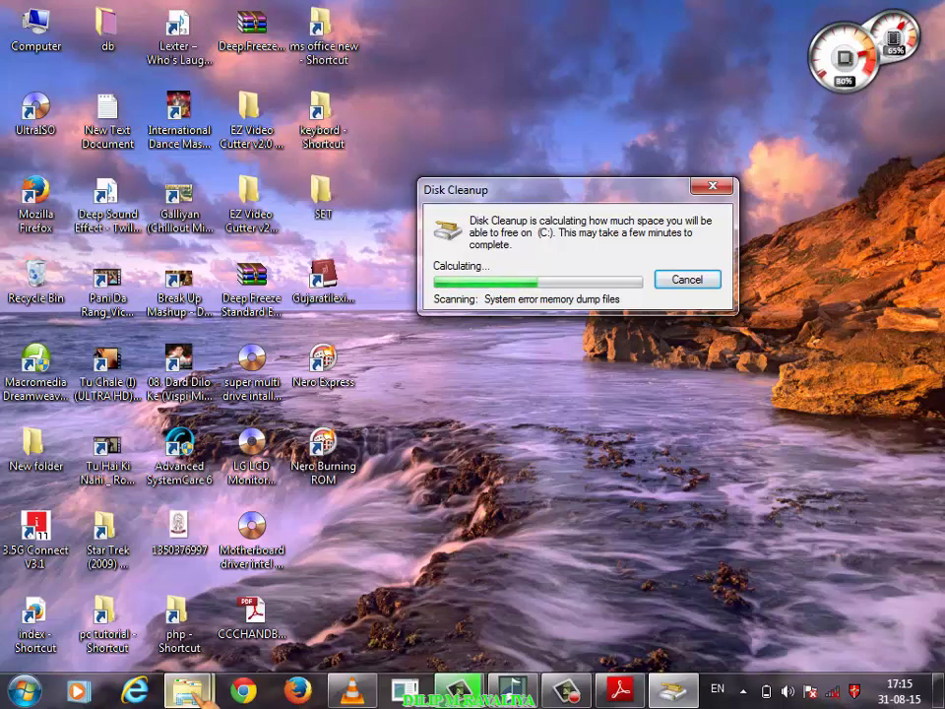
# Reopen the CCC handbook, examine the Best Practices list and the index topics on pages 3 to 5, and close it
pyautogui.moveTo(209, 696)
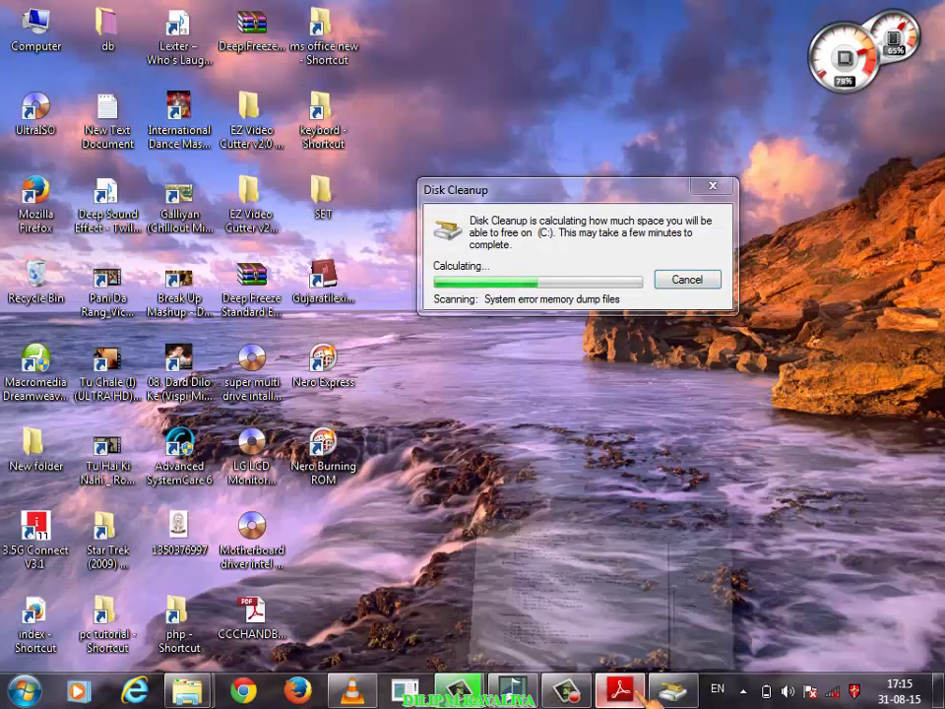
pyautogui.click(620, 691)
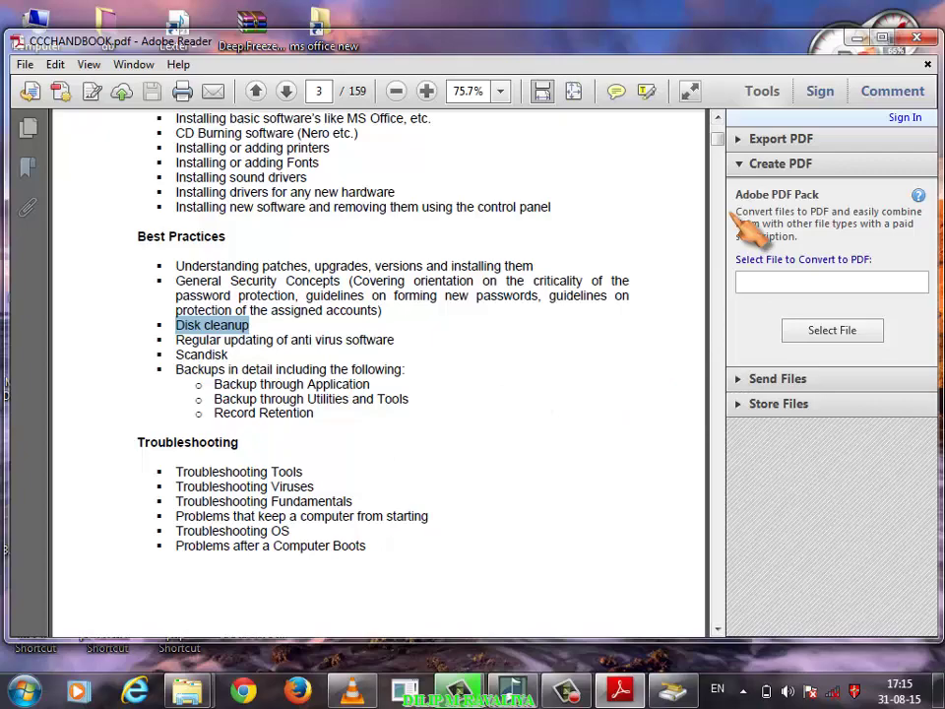
pyautogui.scroll(-1, 223, 504)
pyautogui.scroll(-10, 379, 374)
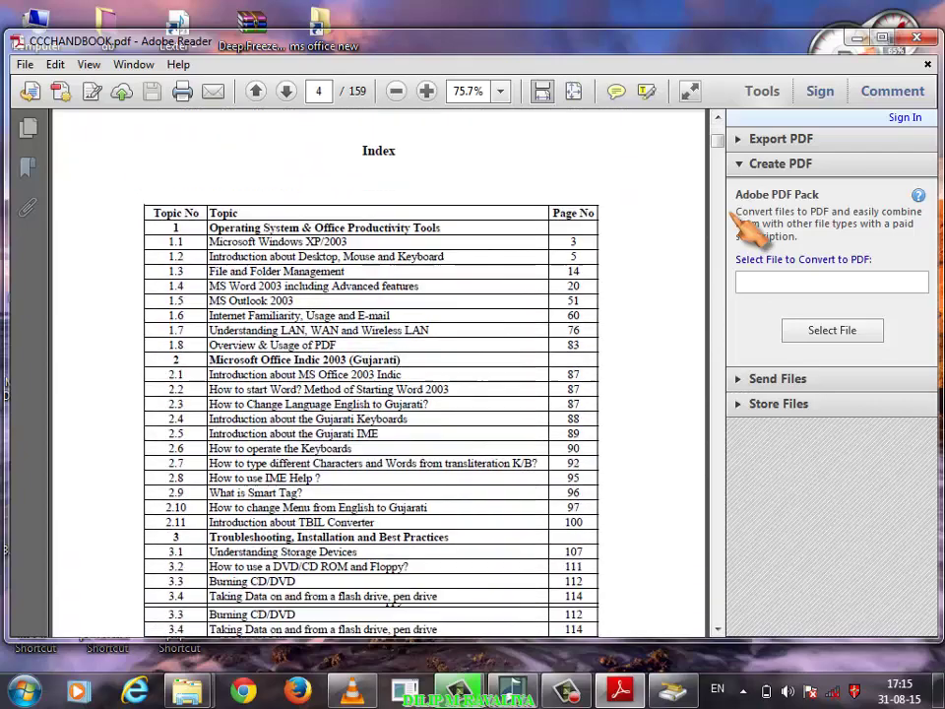
pyautogui.scroll(-12, 379, 374)
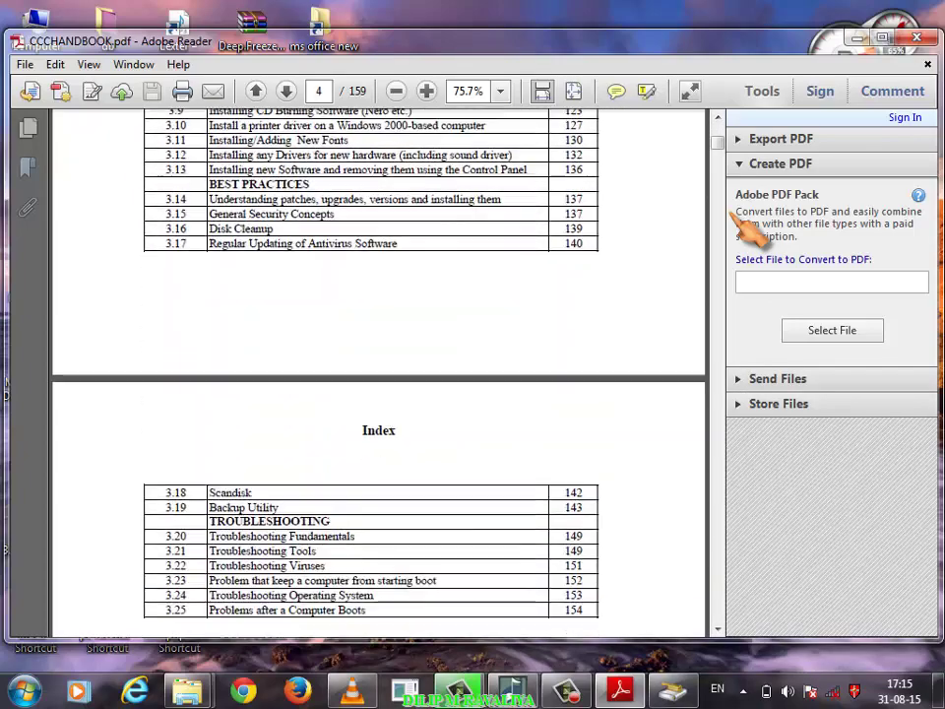
pyautogui.scroll(9, 379, 374)
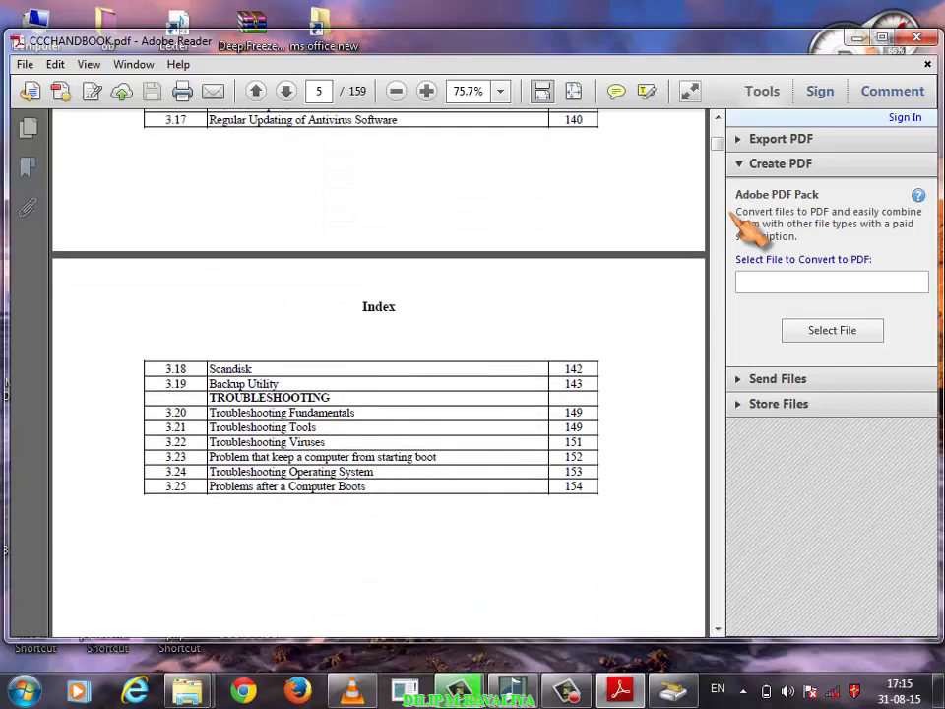
pyautogui.scroll(12, 379, 374)
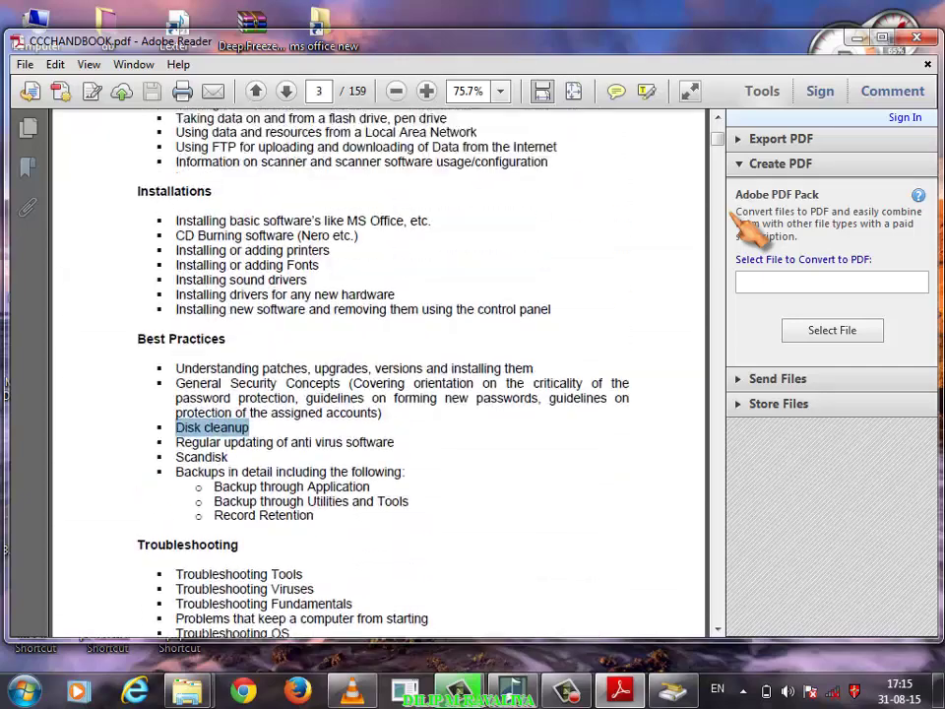
pyautogui.scroll(-10, 379, 374)
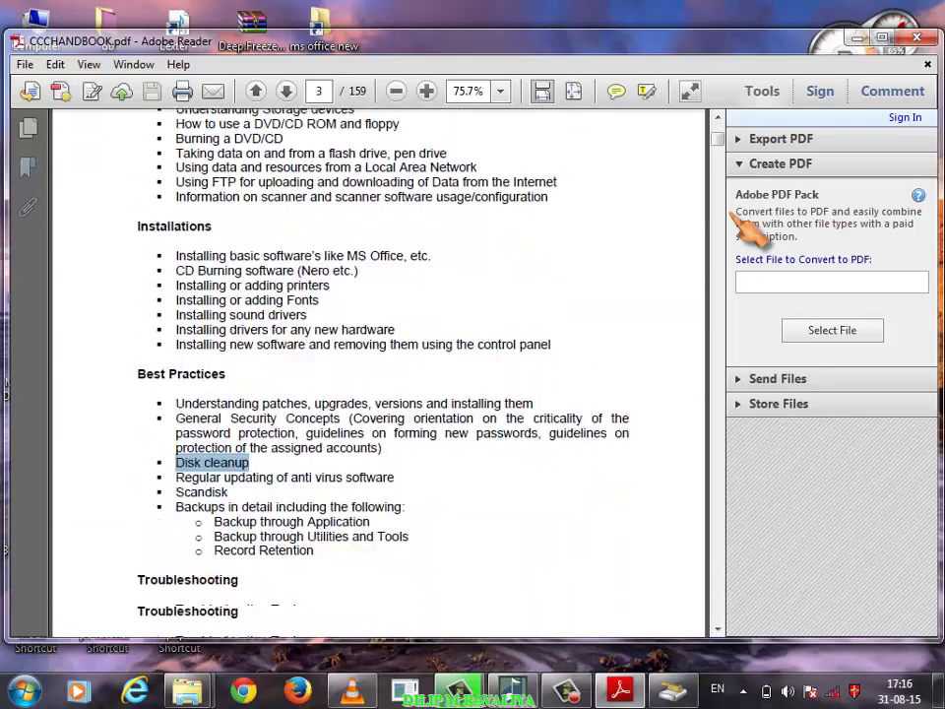
pyautogui.scroll(-1, 750, 228)
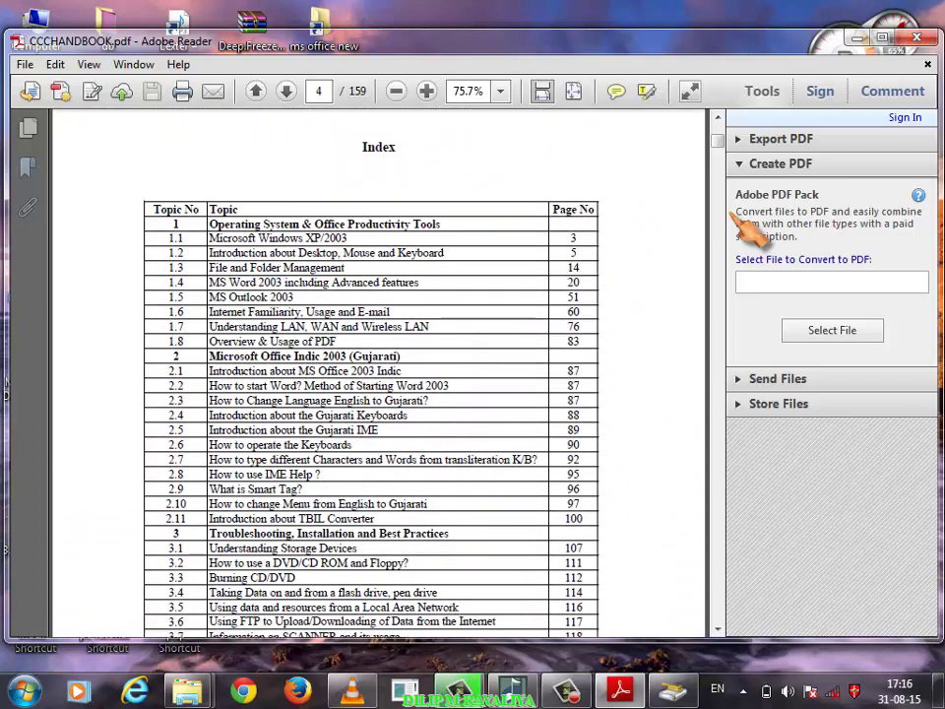
pyautogui.scroll(-1, 750, 228)
pyautogui.scroll(-5, 750, 229)
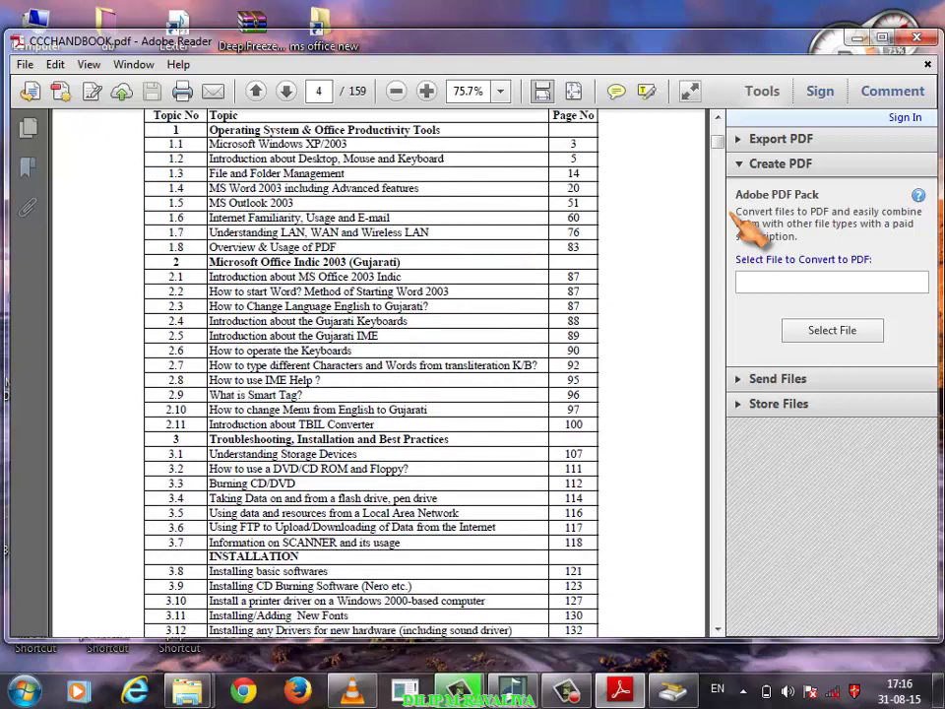
pyautogui.scroll(-7, 750, 228)
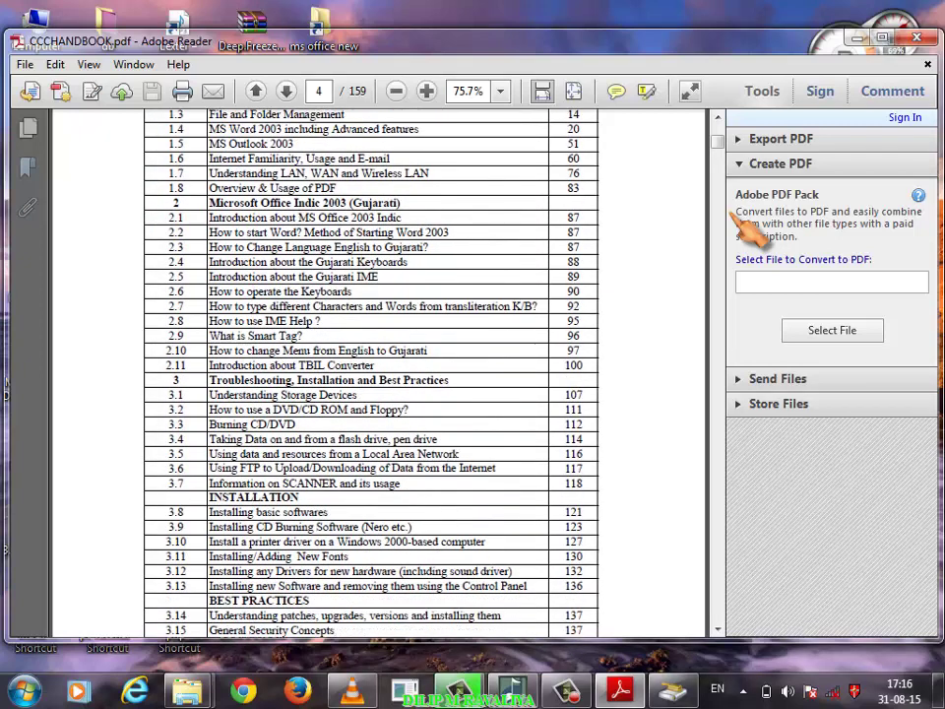
pyautogui.scroll(-3, 750, 228)
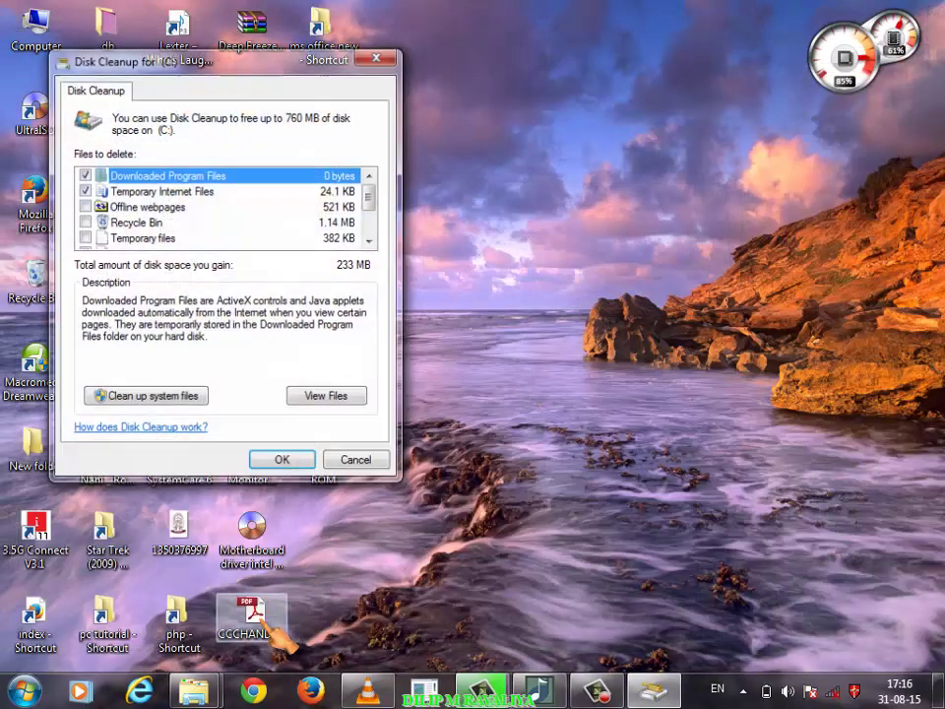
pyautogui.click(283, 638)
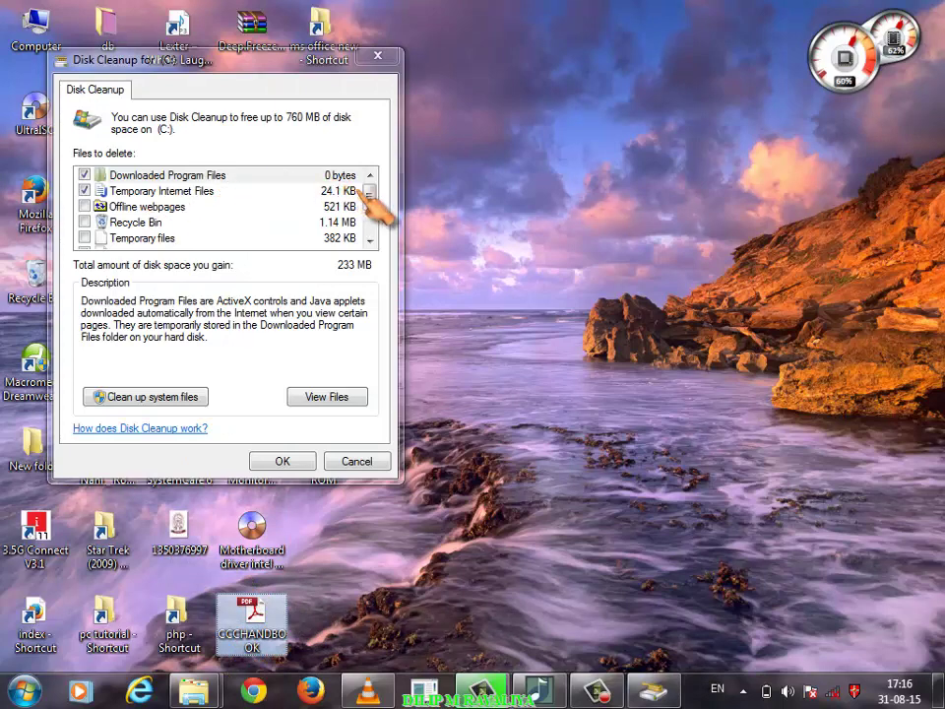
# Mark the system queued, per user queued and per user archived Windows Error Reporting files and Temporary files for deletion
pyautogui.moveTo(372, 193); pyautogui.dragTo(375, 223)
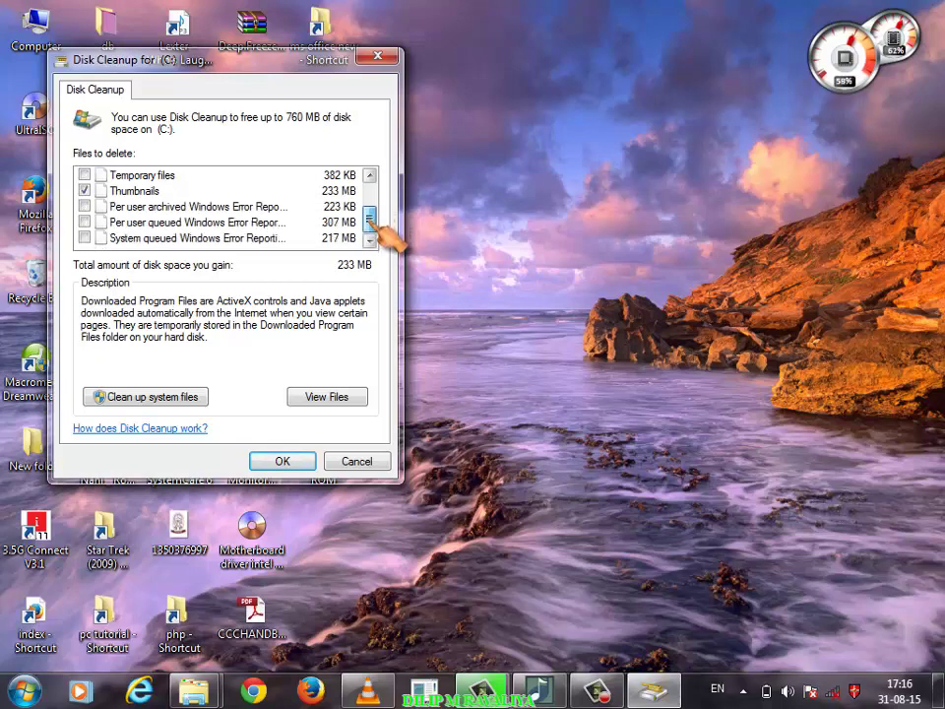
pyautogui.scroll(1, 377, 223)
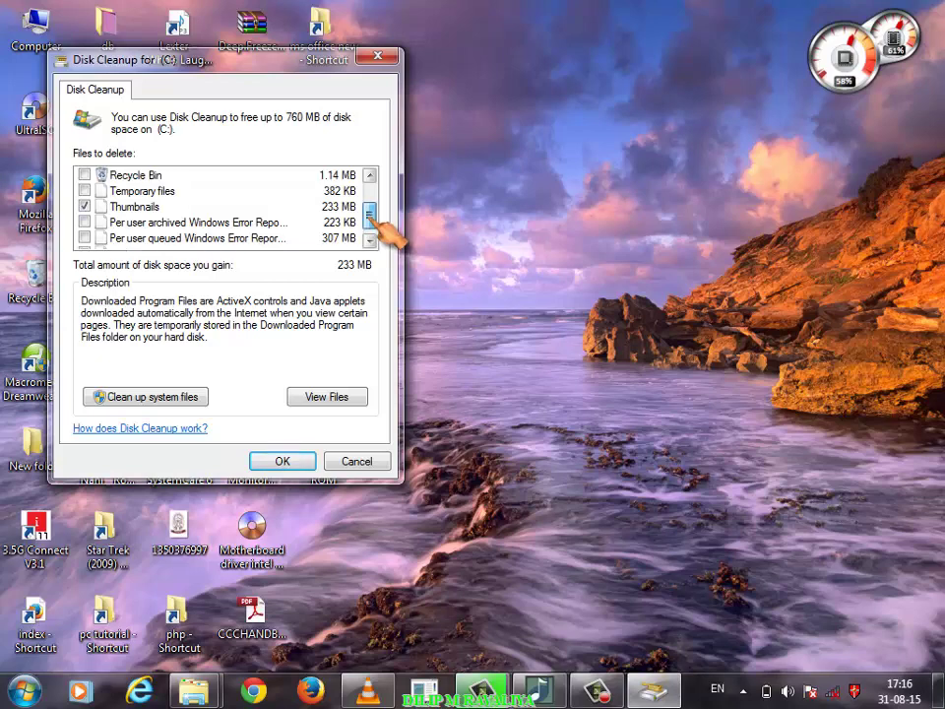
pyautogui.scroll(-1, 377, 224)
pyautogui.scroll(1, 377, 225)
pyautogui.scroll(-1, 377, 224)
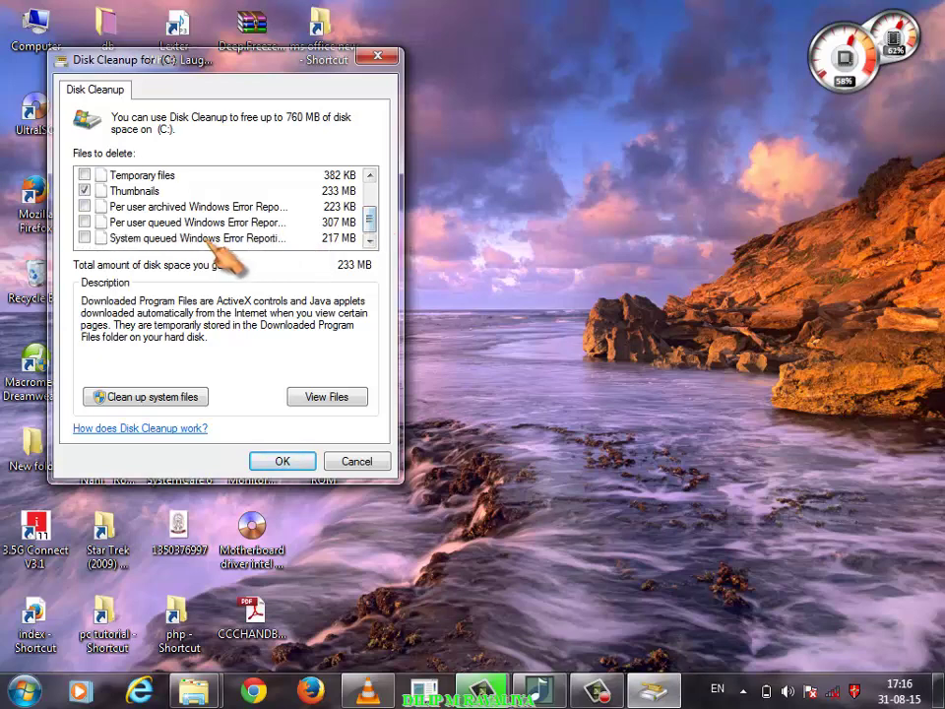
pyautogui.click(86, 238)
pyautogui.click(84, 222)
pyautogui.click(85, 207)
pyautogui.click(84, 175)
# Mark the Recycle Bin and Offline webpages for deletion as well and check the rest of the list
pyautogui.moveTo(372, 221); pyautogui.dragTo(373, 187)
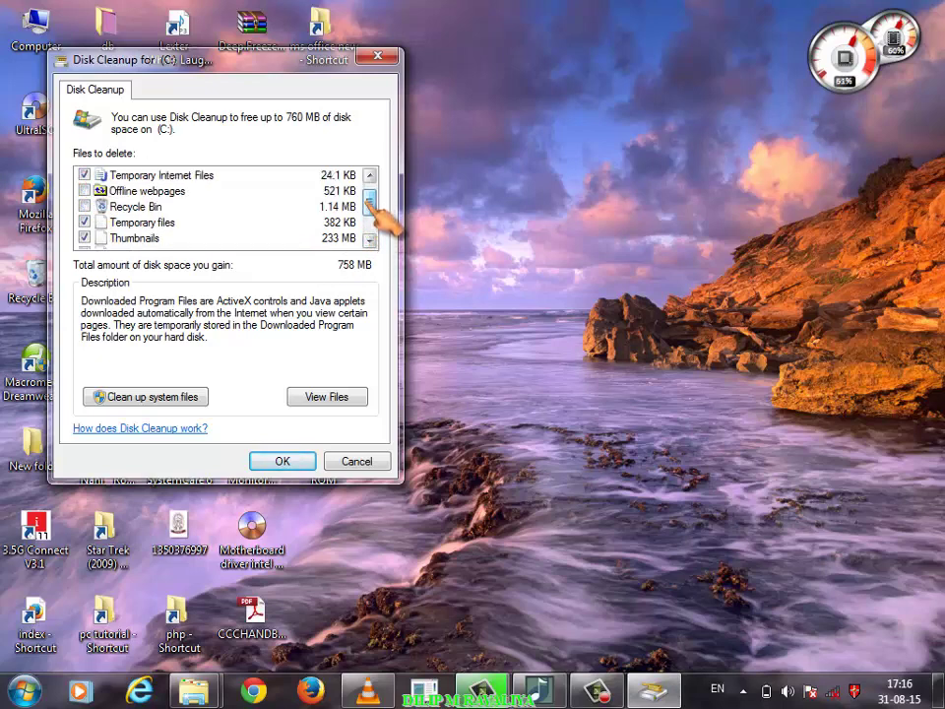
pyautogui.click(85, 207)
pyautogui.click(85, 191)
pyautogui.moveTo(374, 203); pyautogui.dragTo(377, 258)
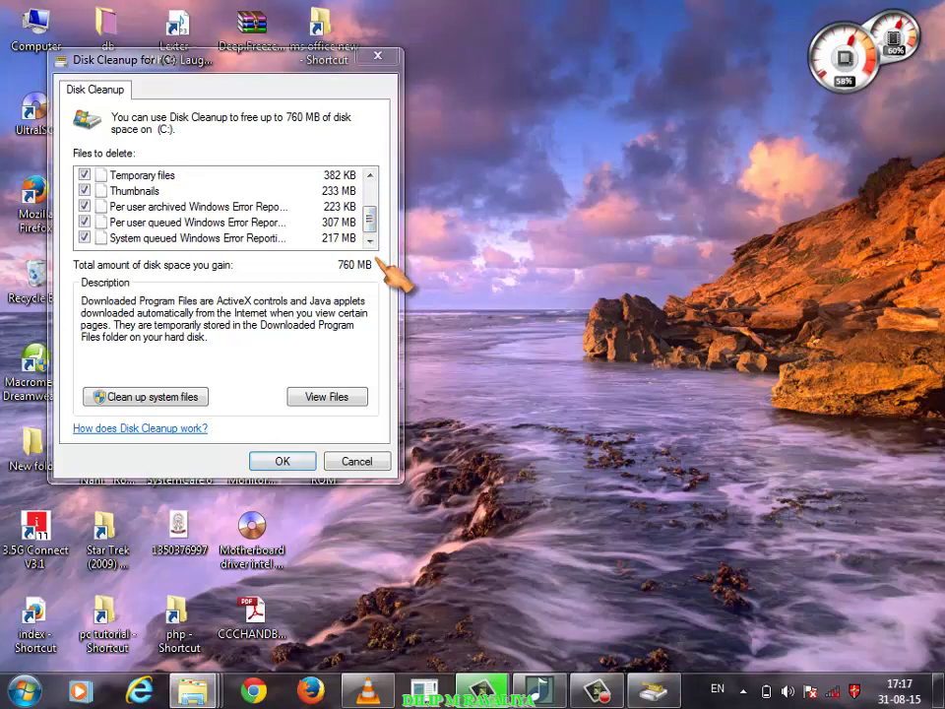
# Place a Computer window beside Disk Cleanup and run the cleanup, permanently deleting the selected files from drive C:
pyautogui.press('super+e')
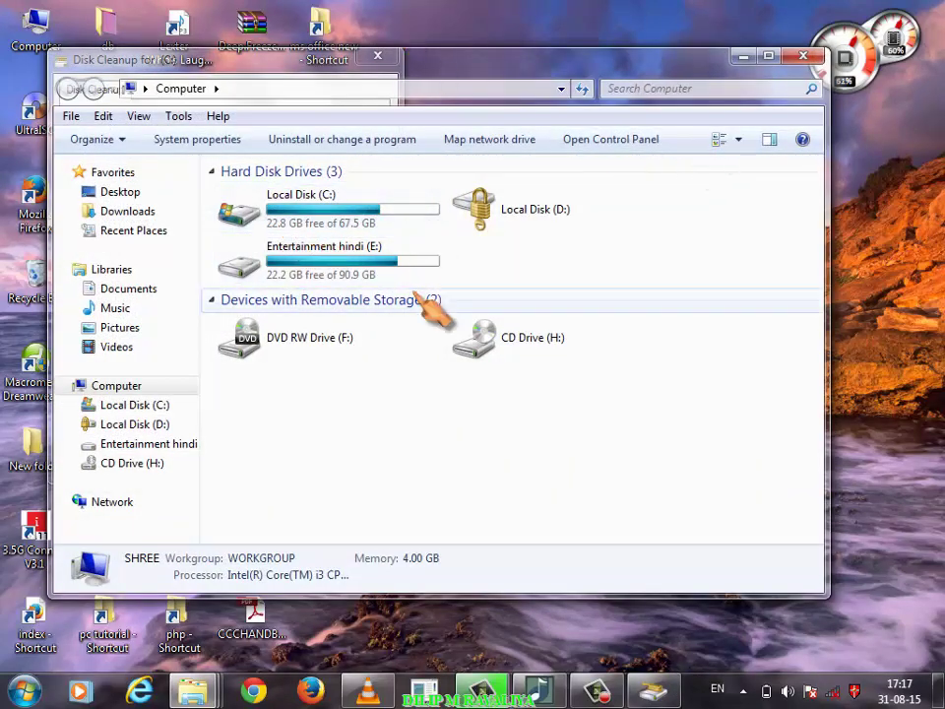
pyautogui.moveTo(353, 71); pyautogui.dragTo(586, 93)
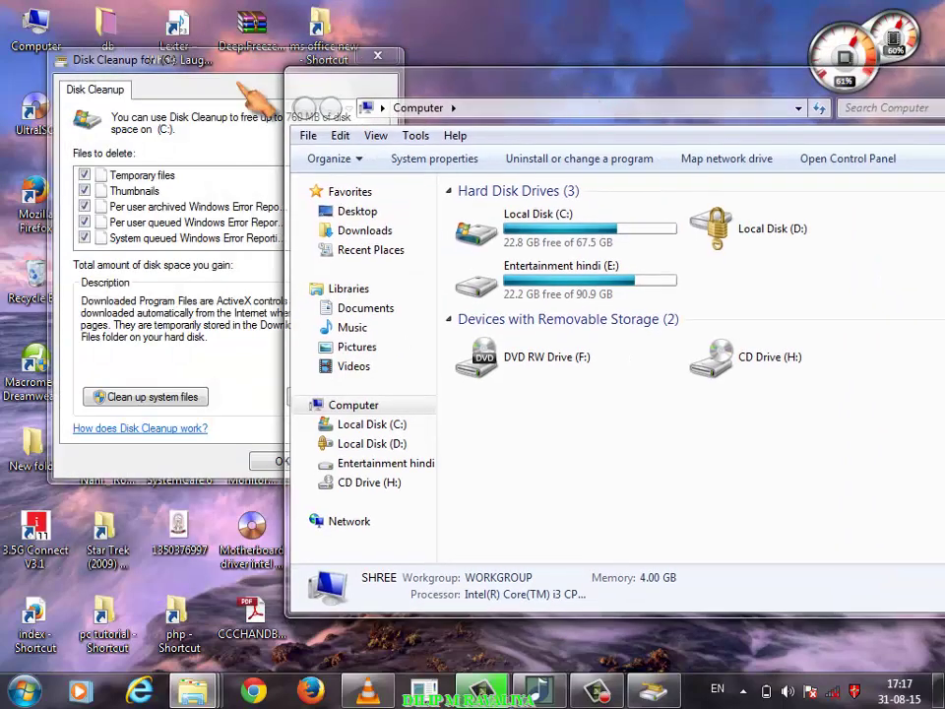
pyautogui.click(177, 61)
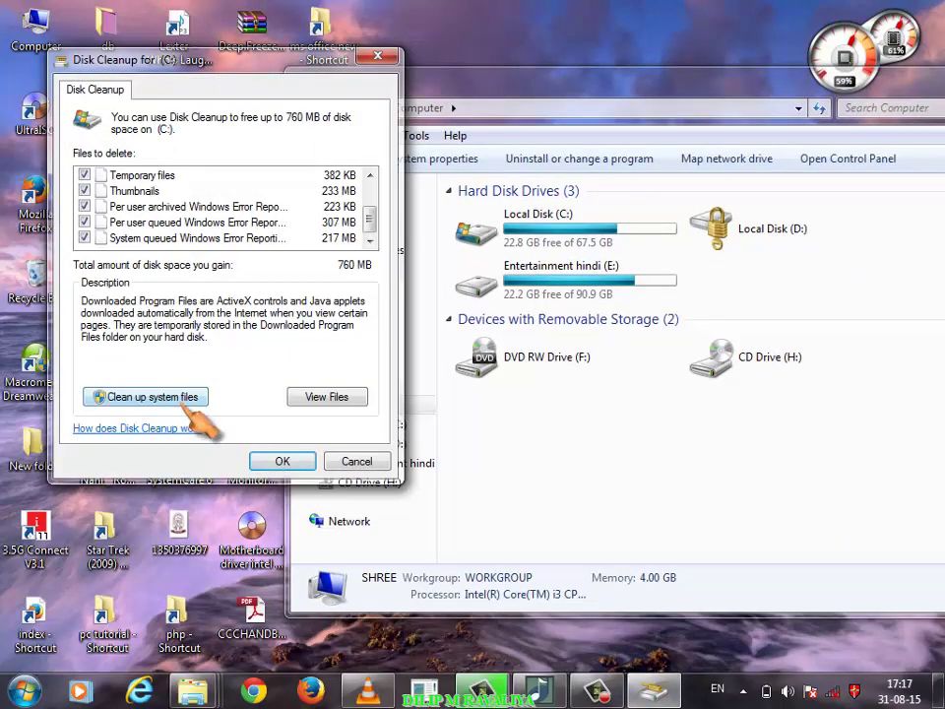
pyautogui.click(283, 461)
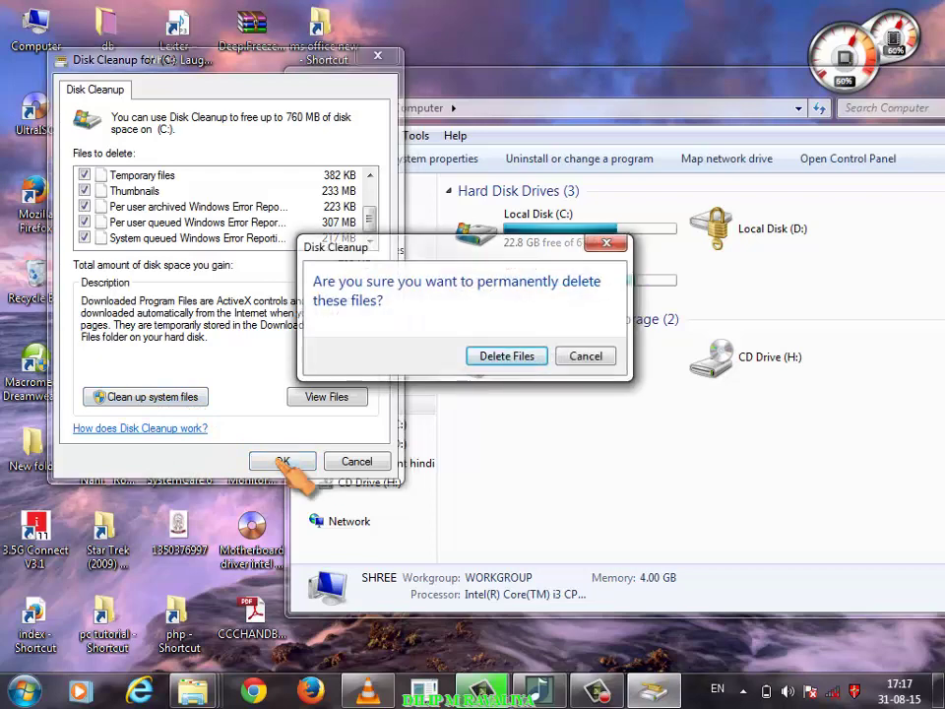
pyautogui.click(513, 360)
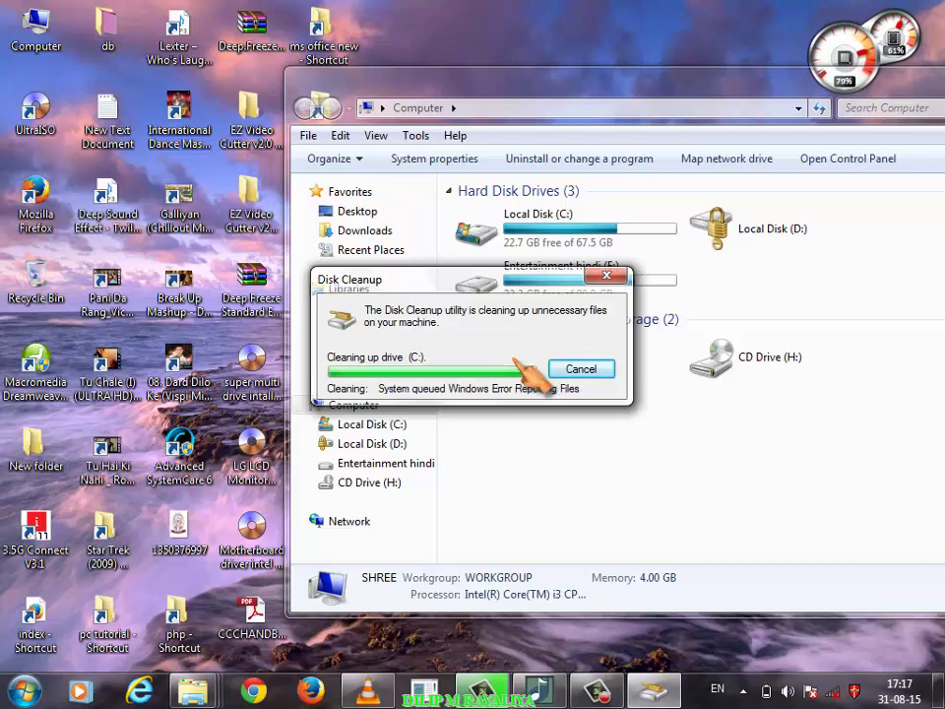
# Check the free space of drive C: in the Computer window and close the window
pyautogui.rightClick(522, 437)
pyautogui.click(522, 439)
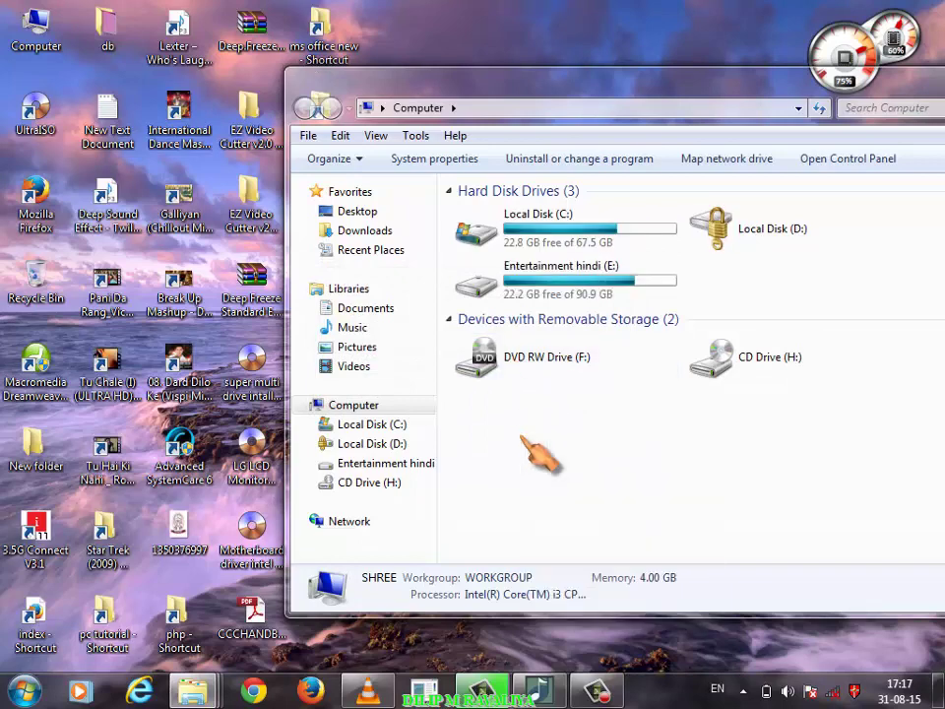
pyautogui.click(519, 252)
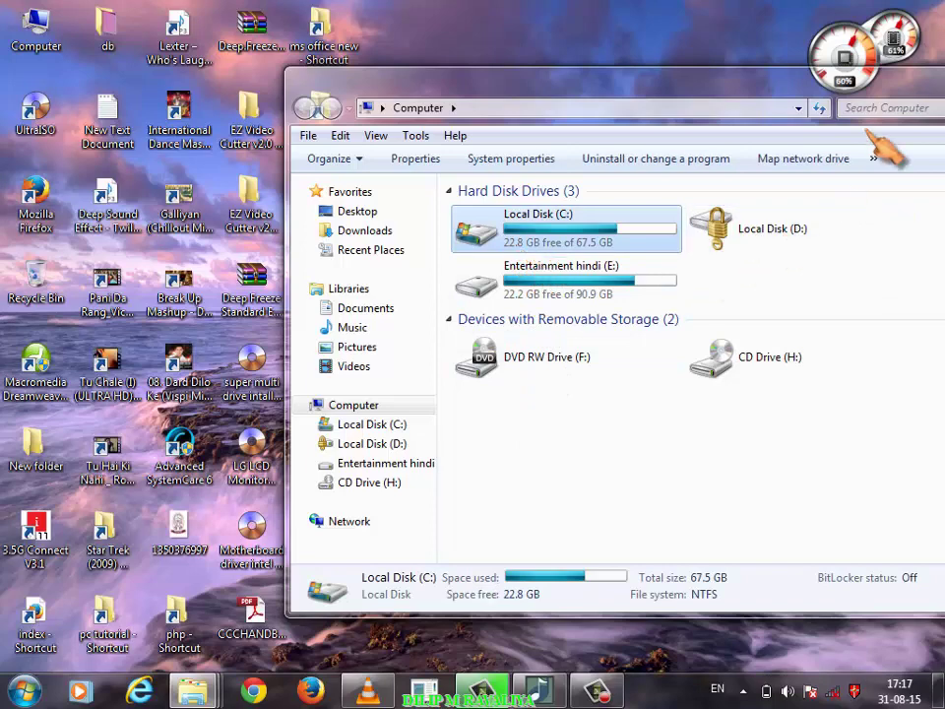
pyautogui.moveTo(852, 89); pyautogui.dragTo(750, 94)
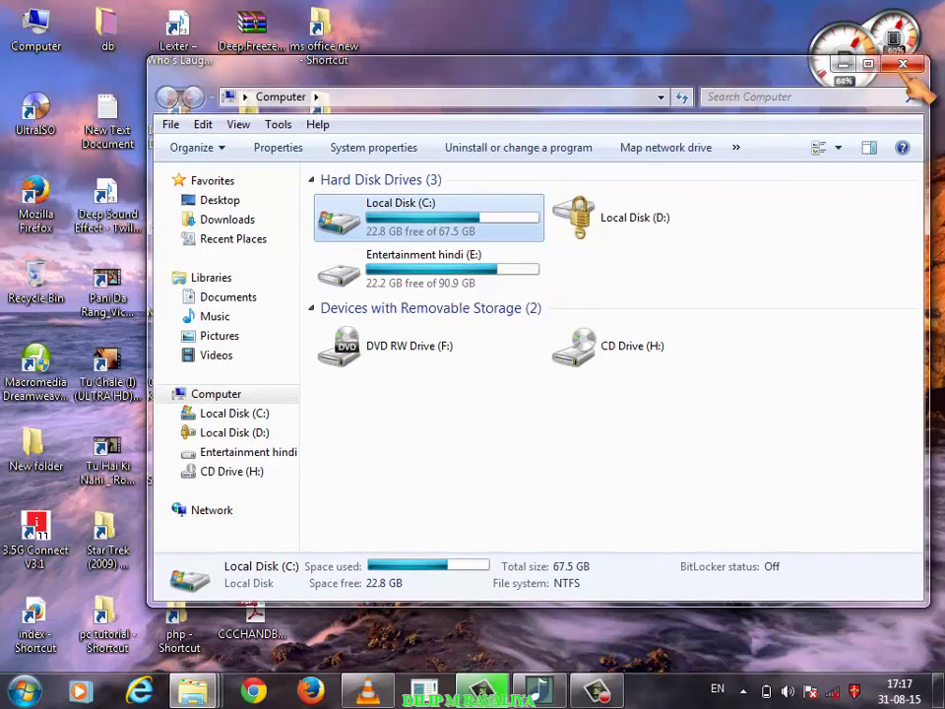
pyautogui.click(903, 65)
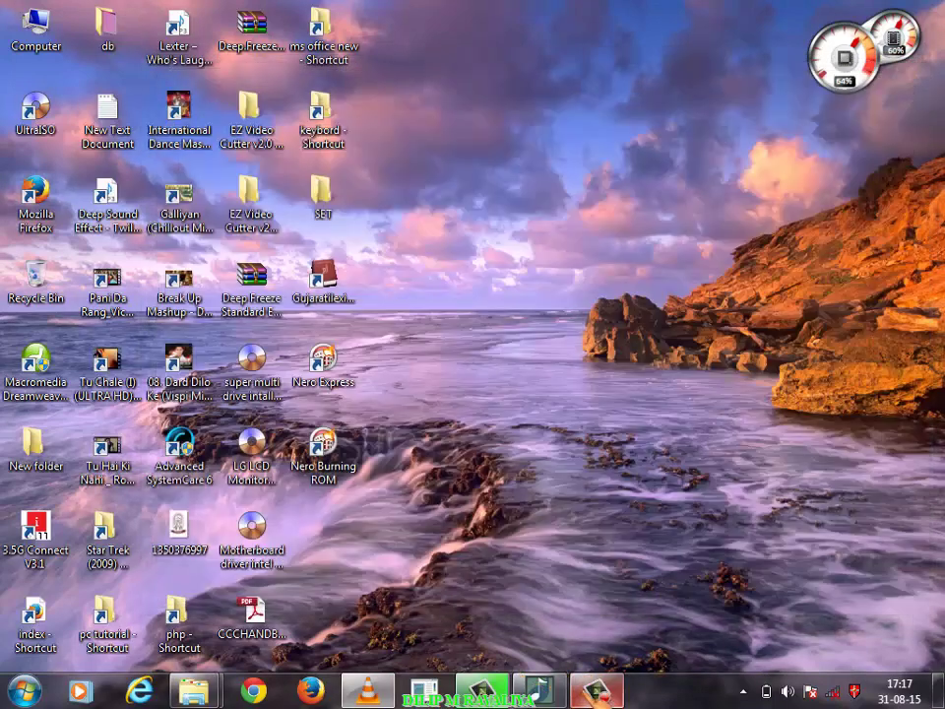
pyautogui.moveTo(601, 692)
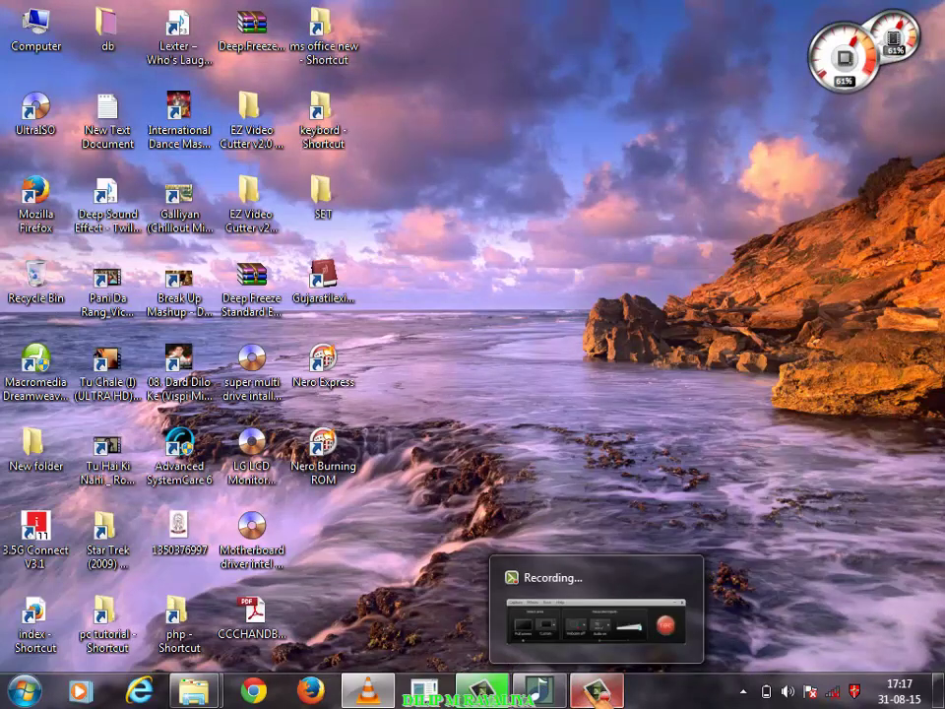
pyautogui.click(601, 692)
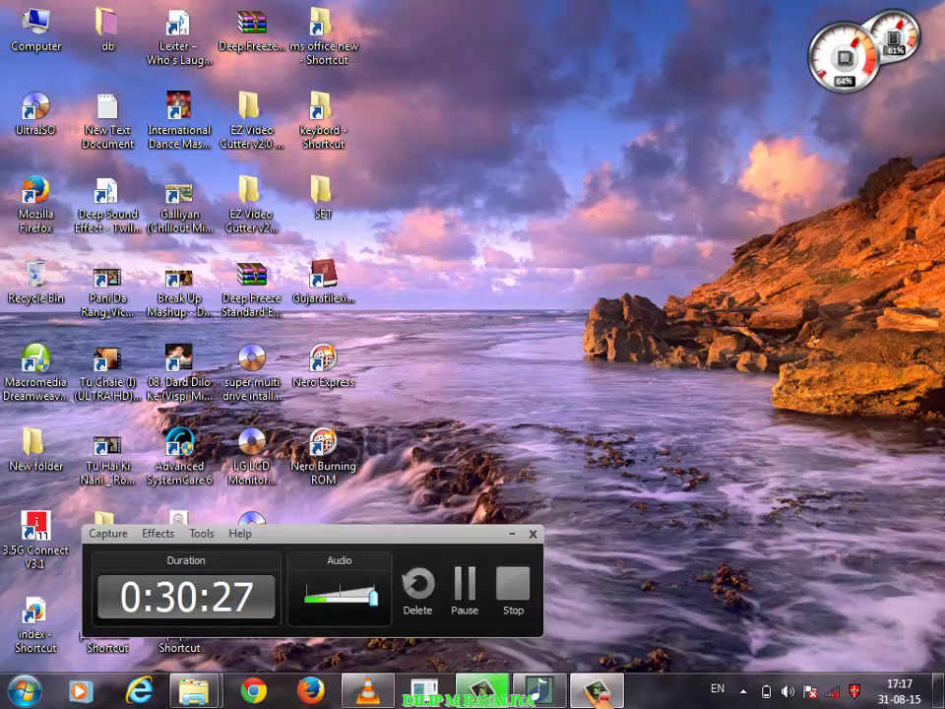